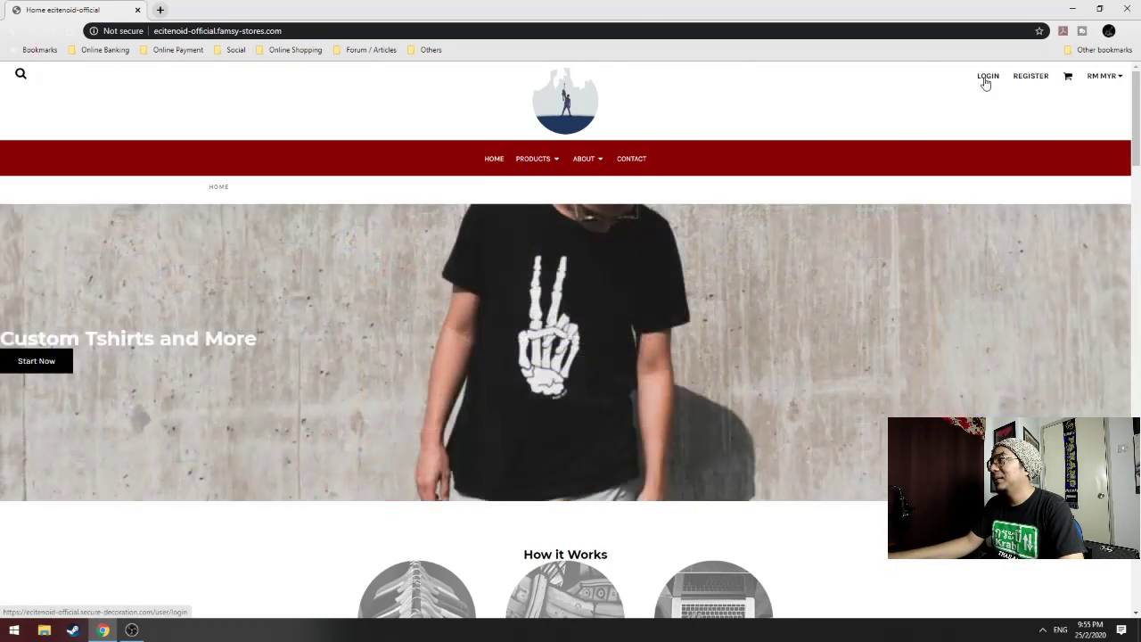
Log in to the store's admin dashboard with the account username and password
click(986, 80)
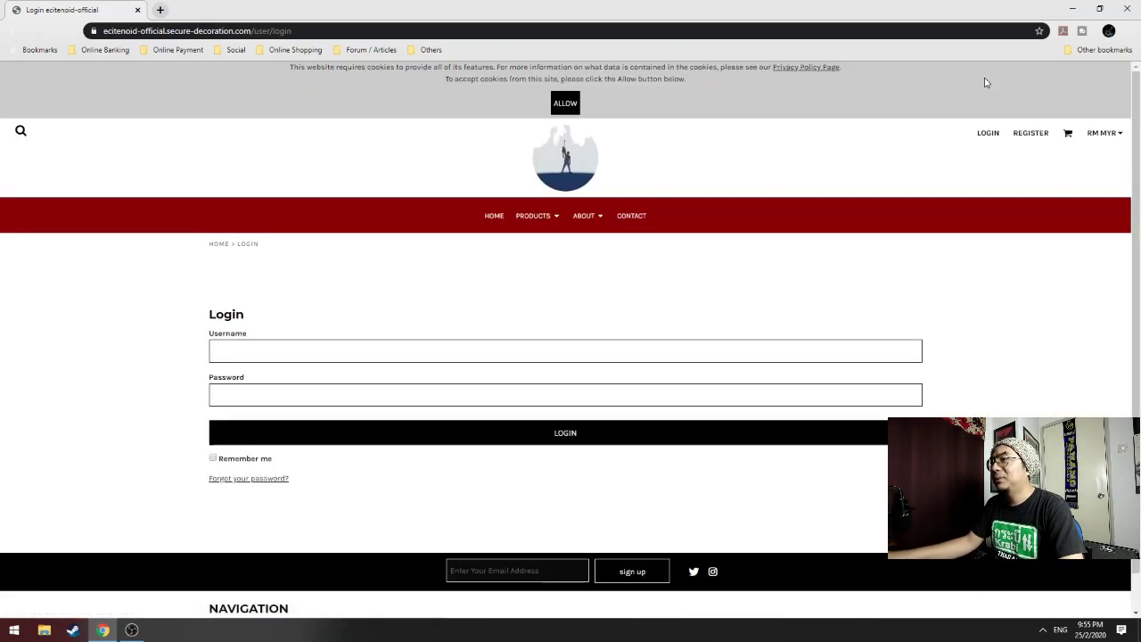
click(373, 357)
text(ec)
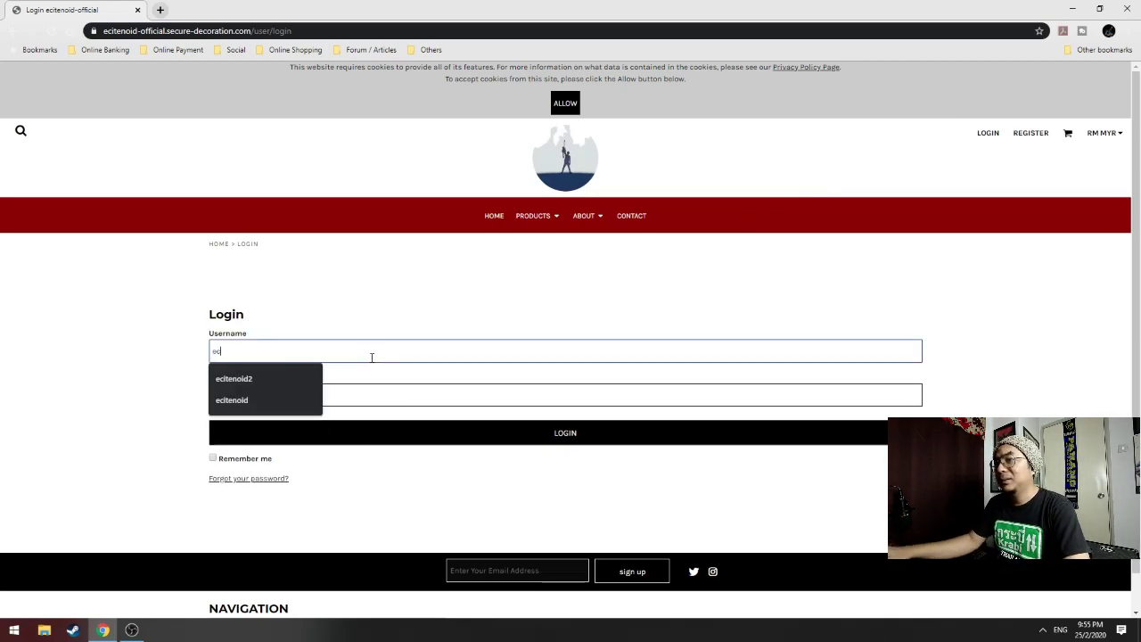
key(Down)
key(Return)
click(358, 399)
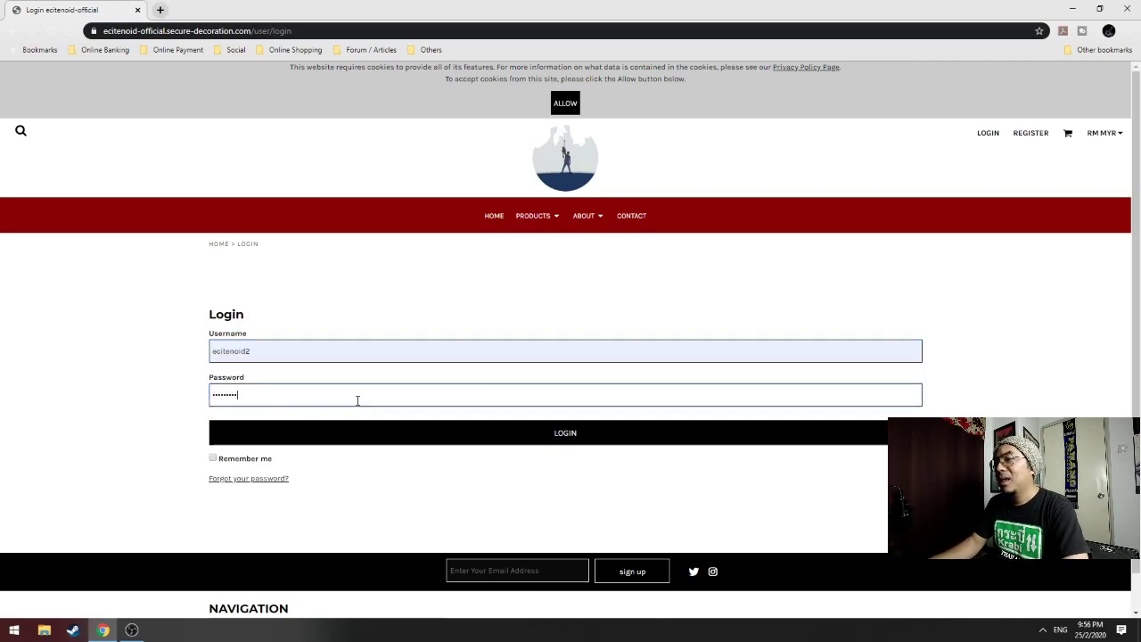
key(Return)
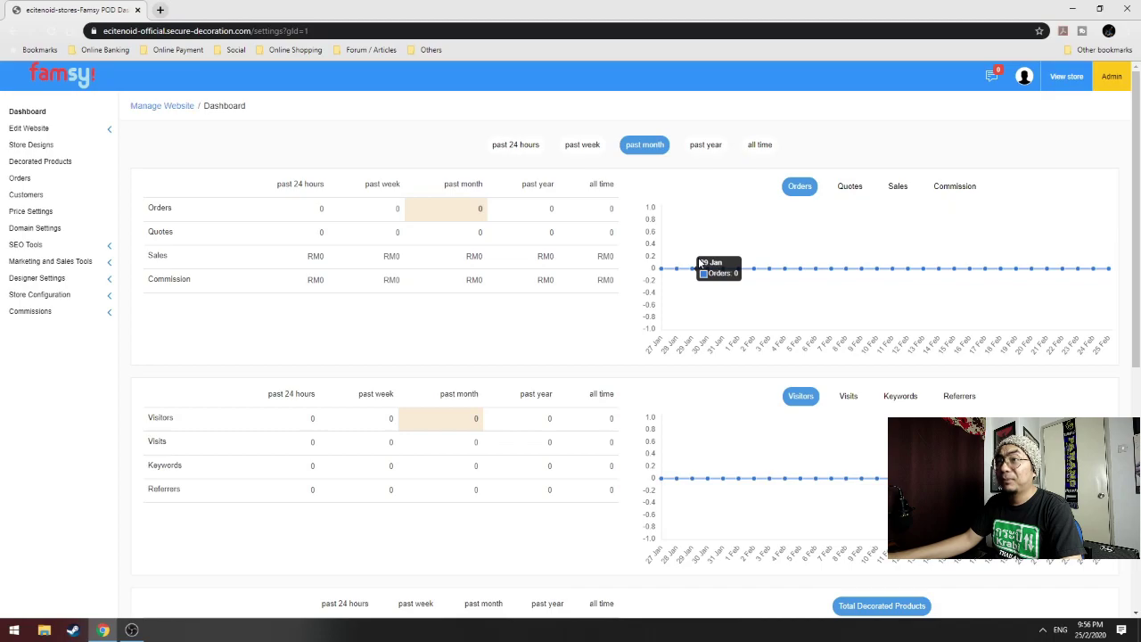
Open the Store Designs page and look through the list of existing designs
click(82, 133)
click(83, 132)
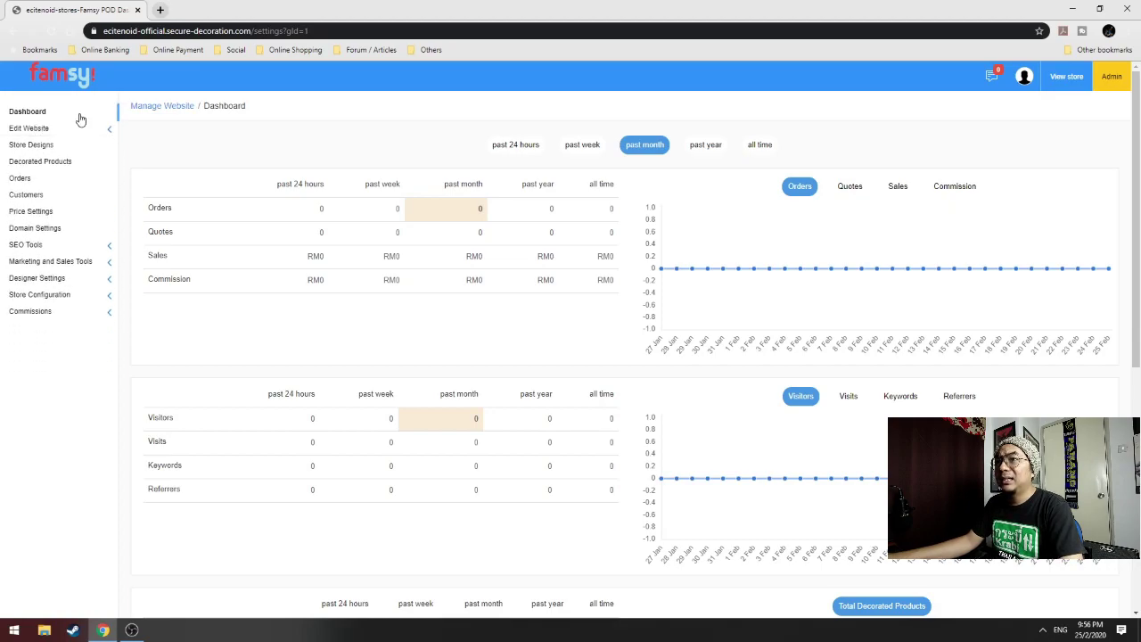
click(35, 152)
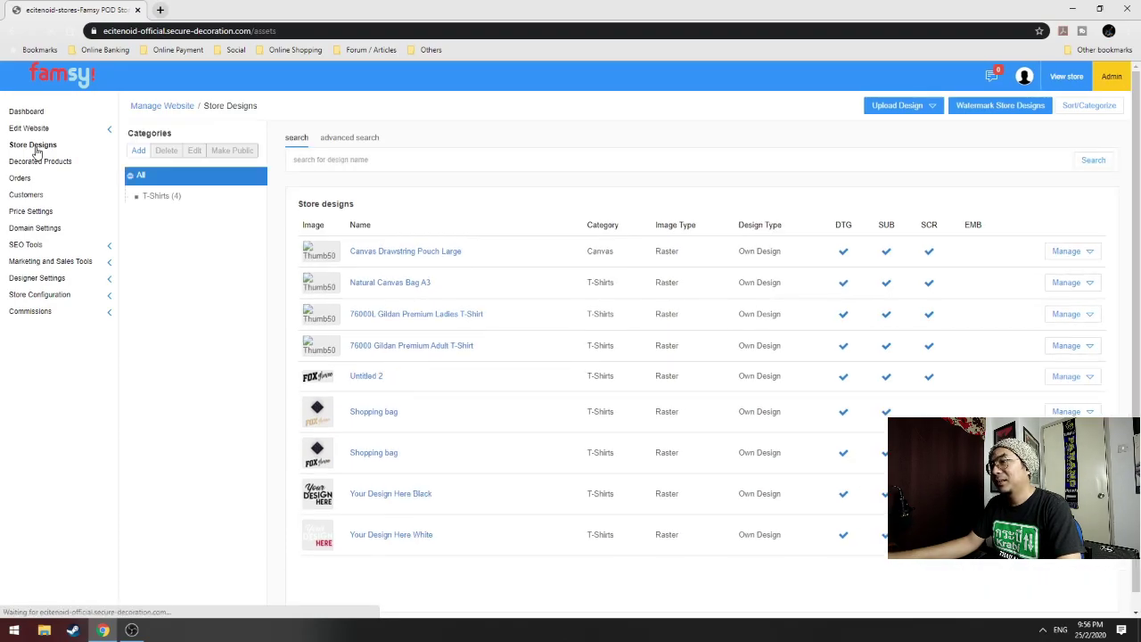
scroll(573, 341, down, 1)
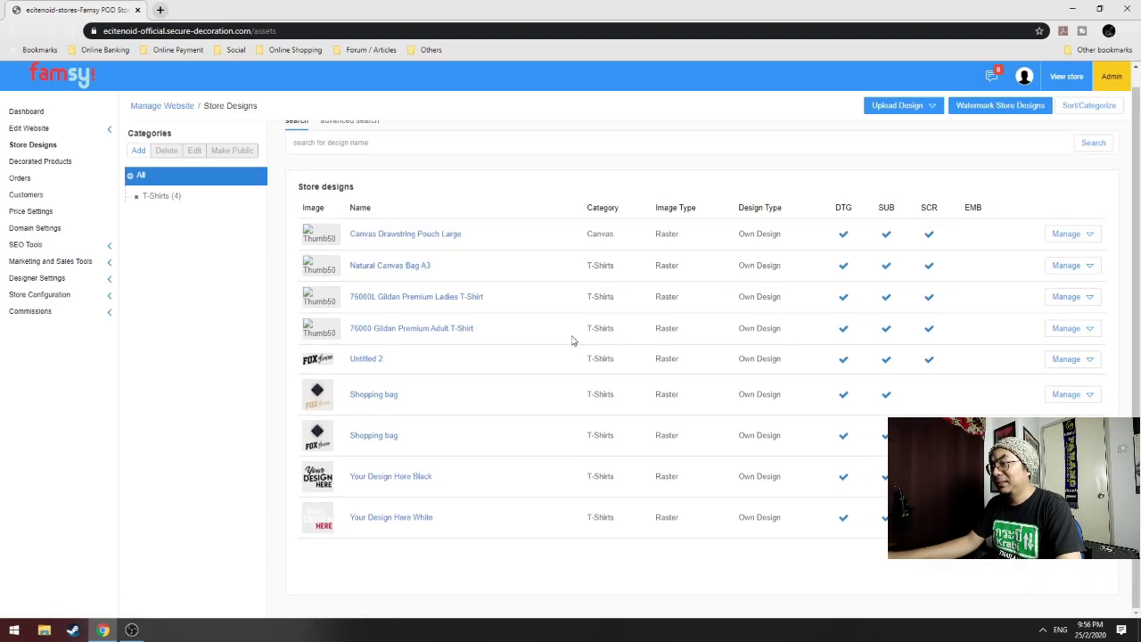
scroll(574, 341, up, 1)
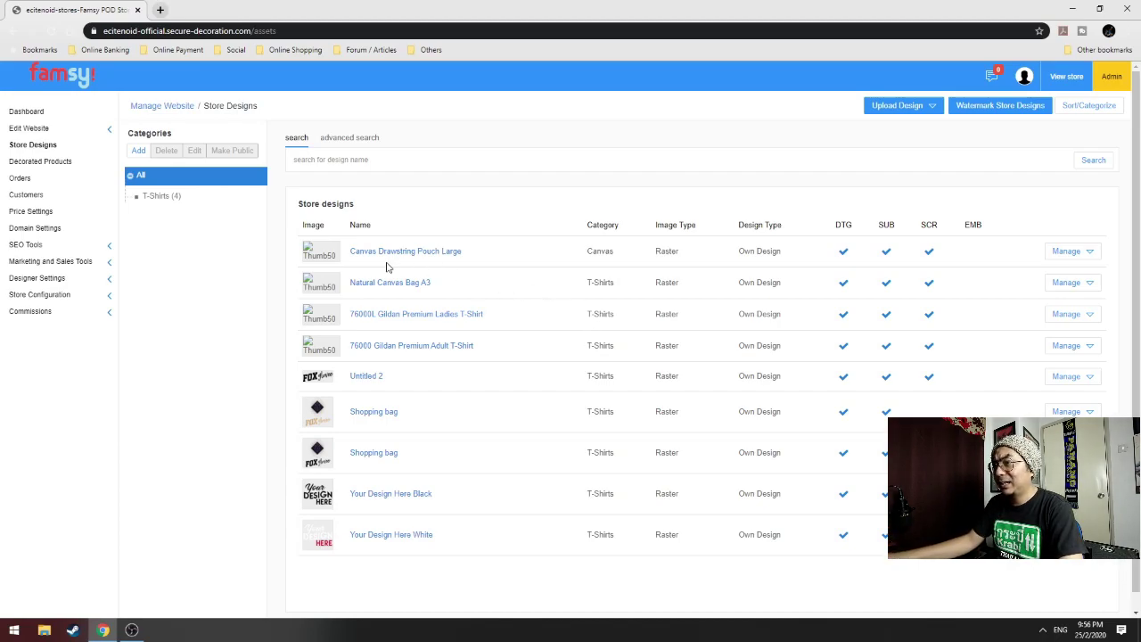
drag(325, 350, 357, 349)
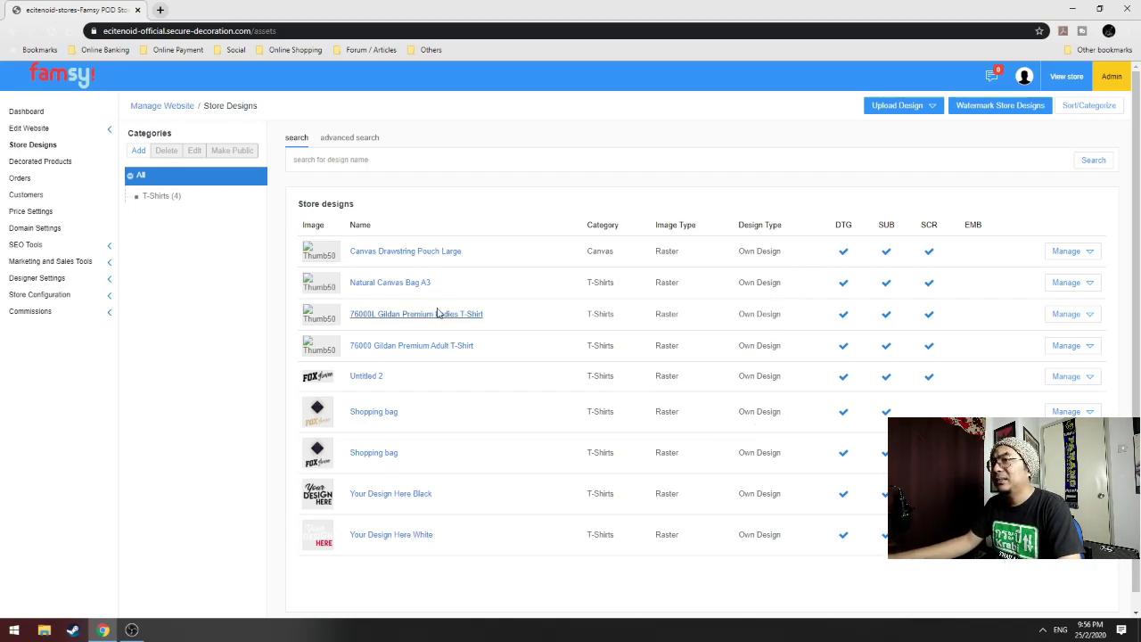
Show the T-Shirts category and delete its "Untitled 2" design
click(167, 200)
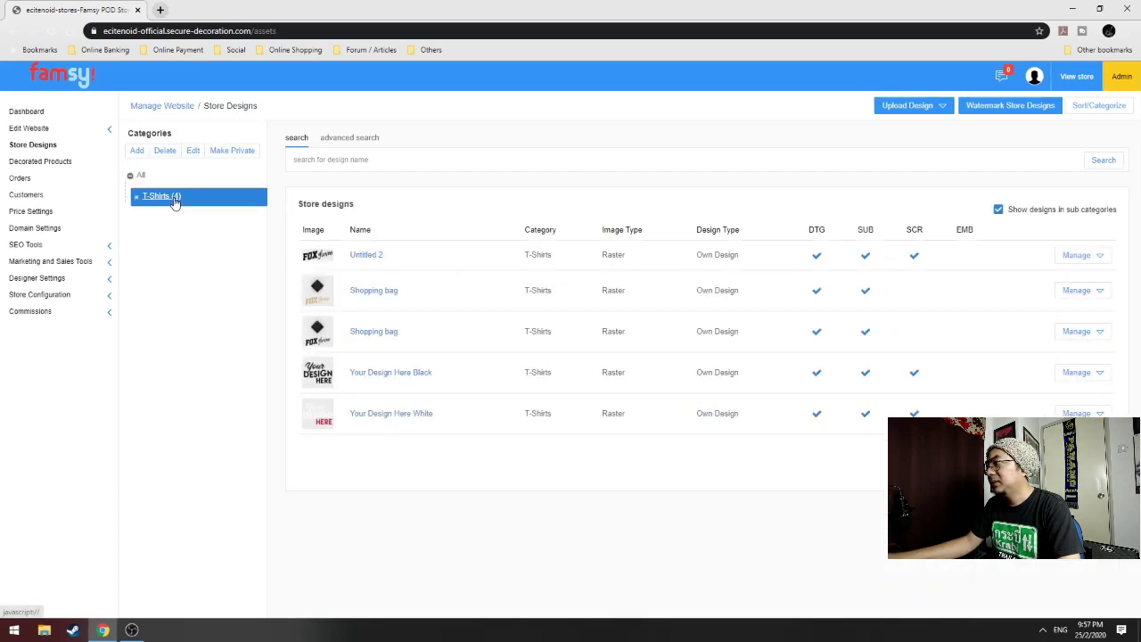
click(1101, 256)
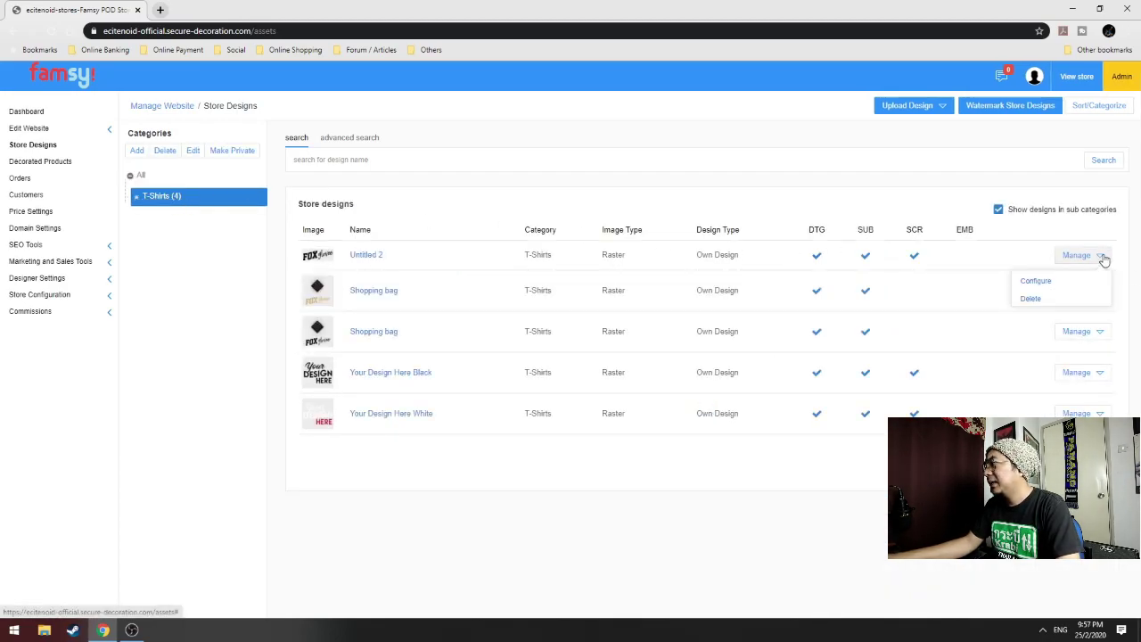
click(1030, 299)
click(629, 97)
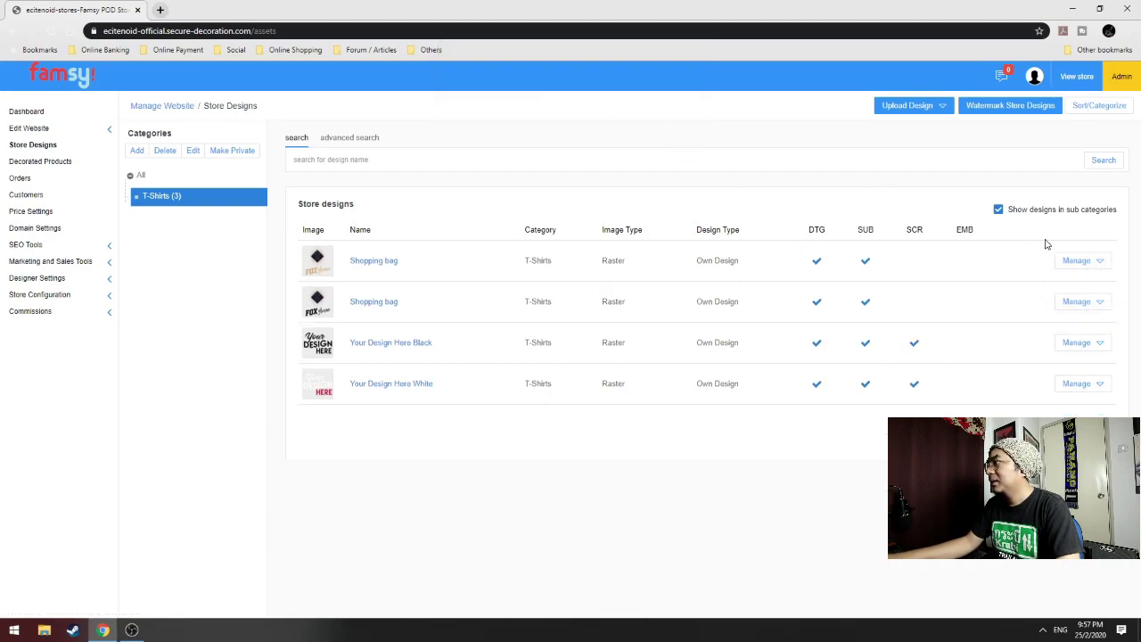
Delete both "Shopping bag" designs from the T-Shirts category
click(1098, 265)
click(1043, 303)
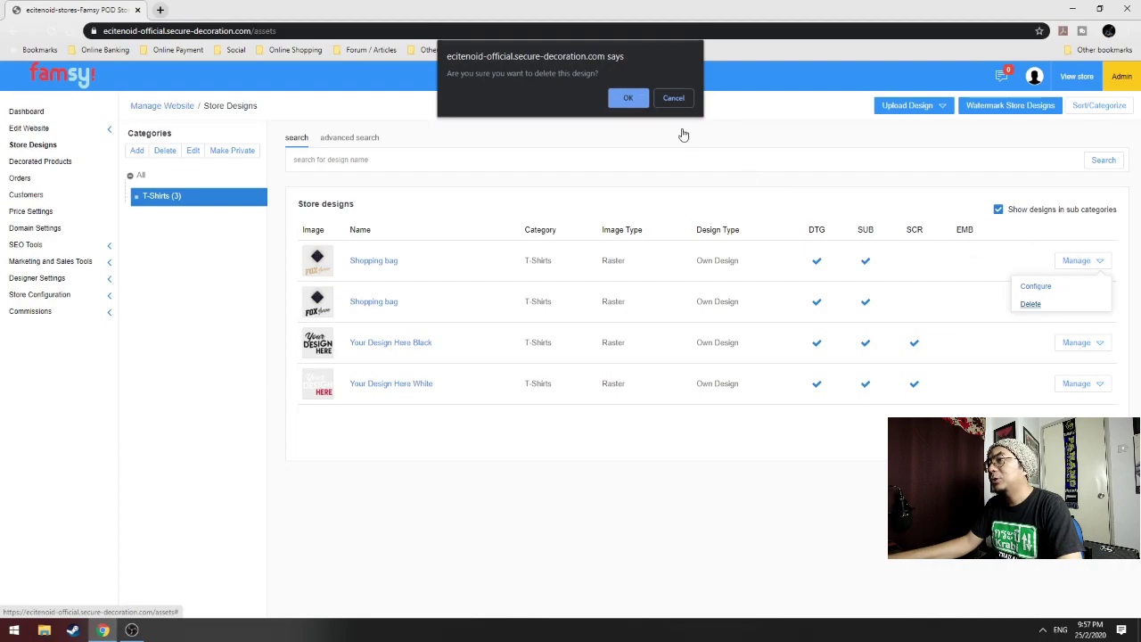
click(629, 97)
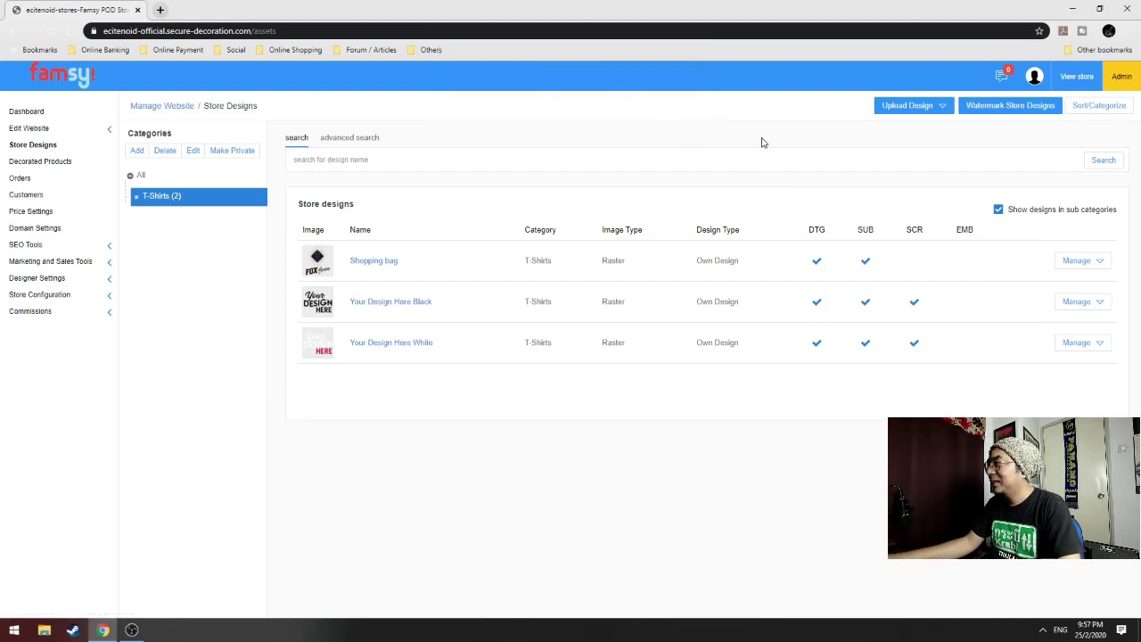
click(1081, 264)
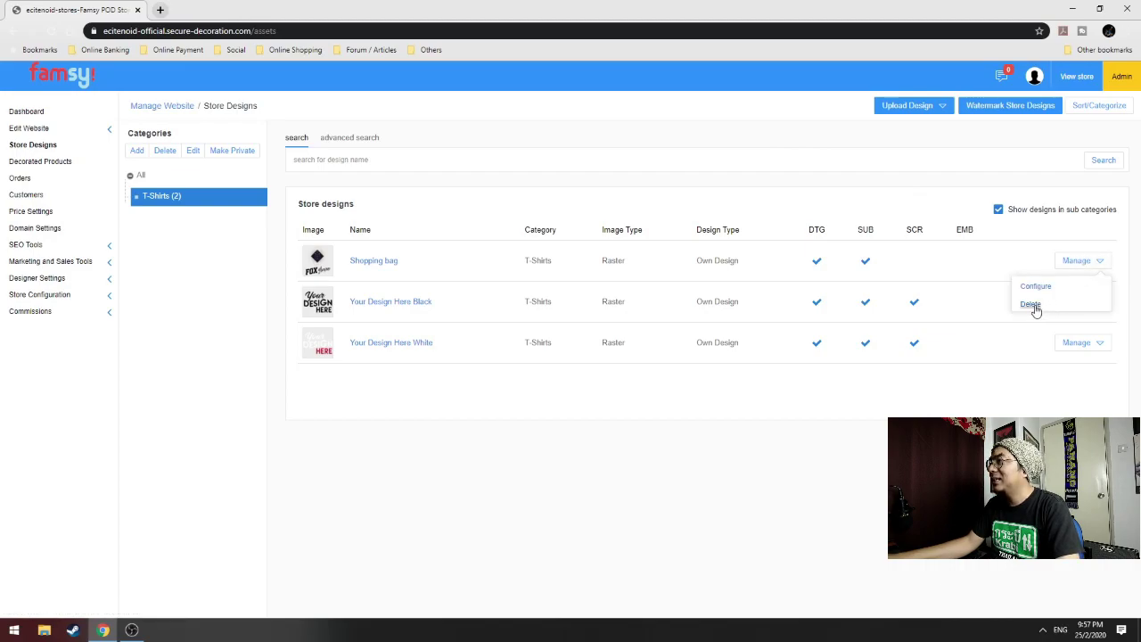
click(1031, 305)
click(629, 98)
Delete the "Your Design Here Black" and "Your Design Here White" designs from the T-Shirts category
click(1077, 261)
click(1032, 304)
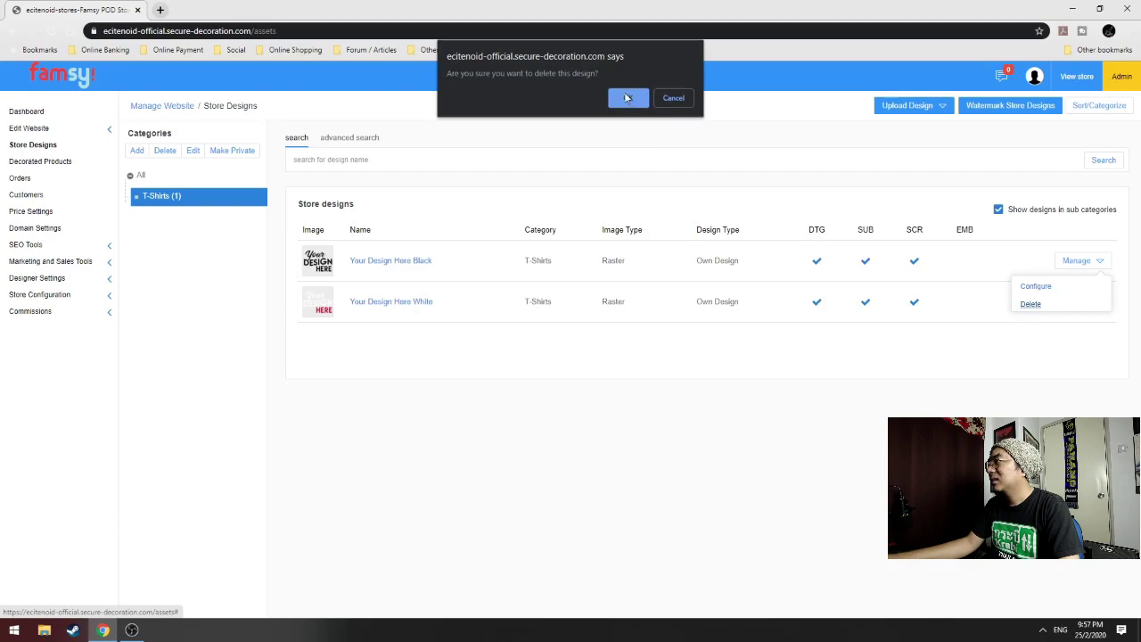
click(628, 97)
click(1077, 261)
click(1030, 304)
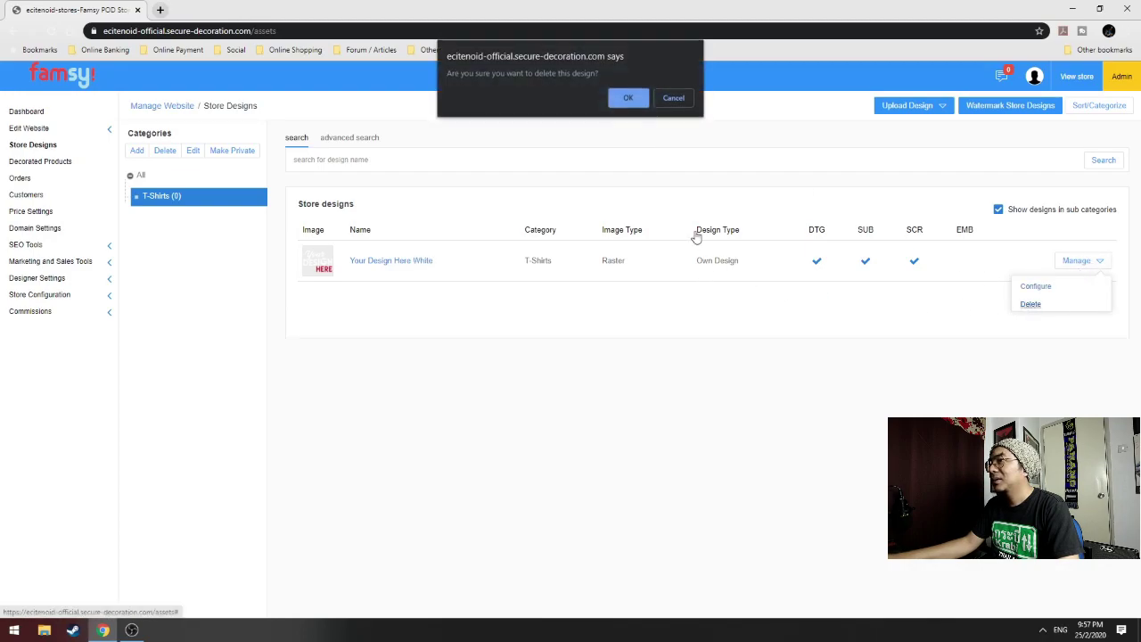
click(628, 97)
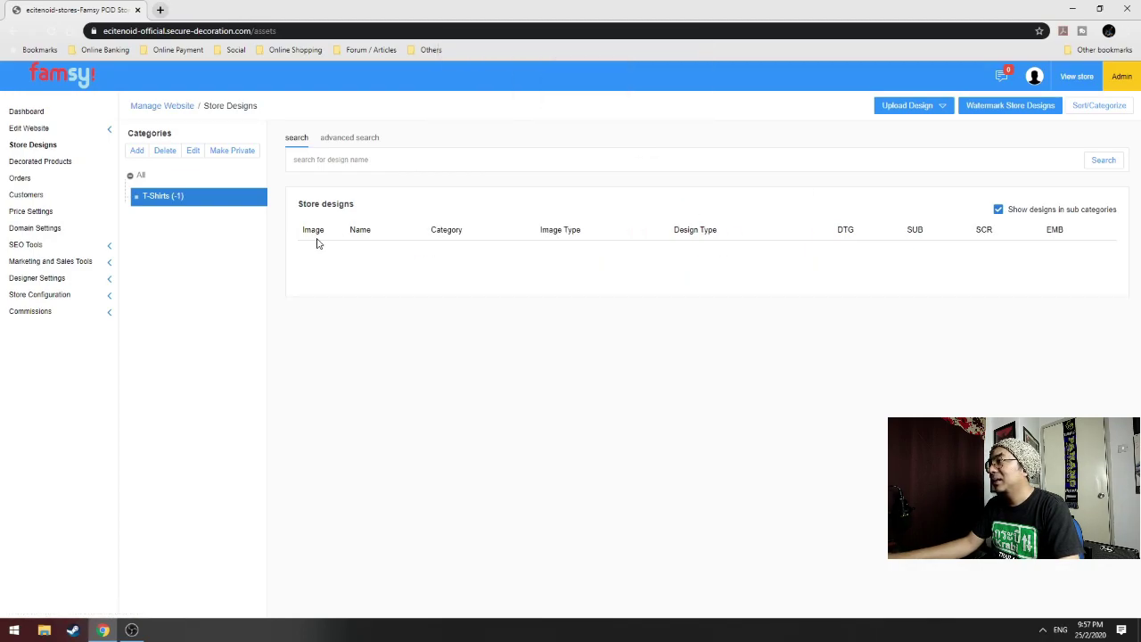
List the designs of all categories and delete "Canvas Drawstring Pouch Large" and "Natural Canvas Bag A3"
click(140, 177)
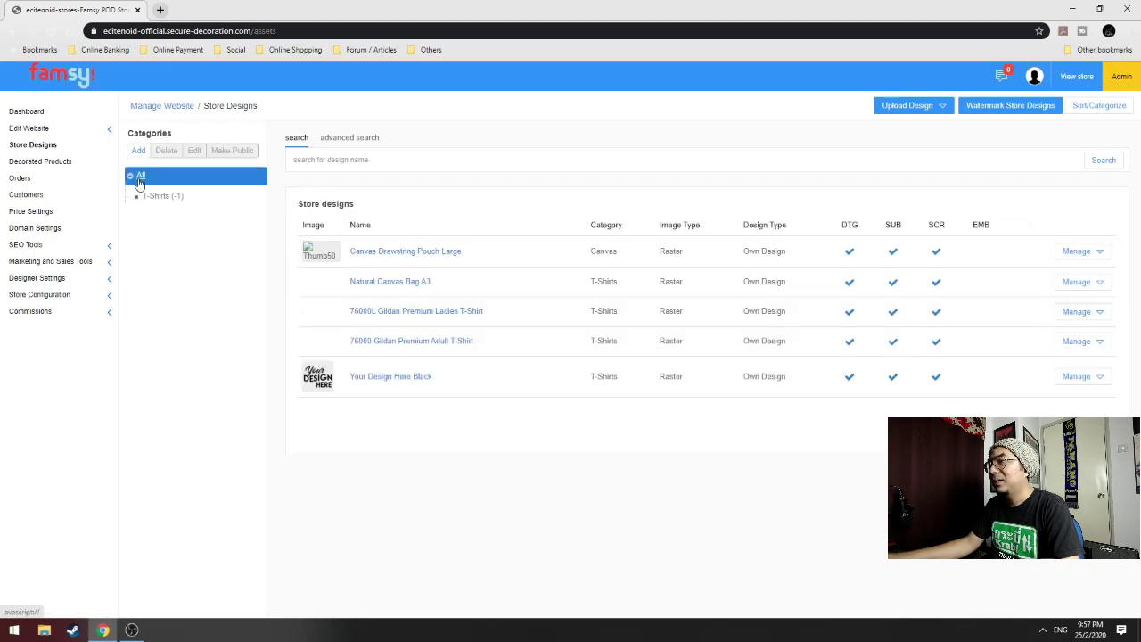
click(1095, 255)
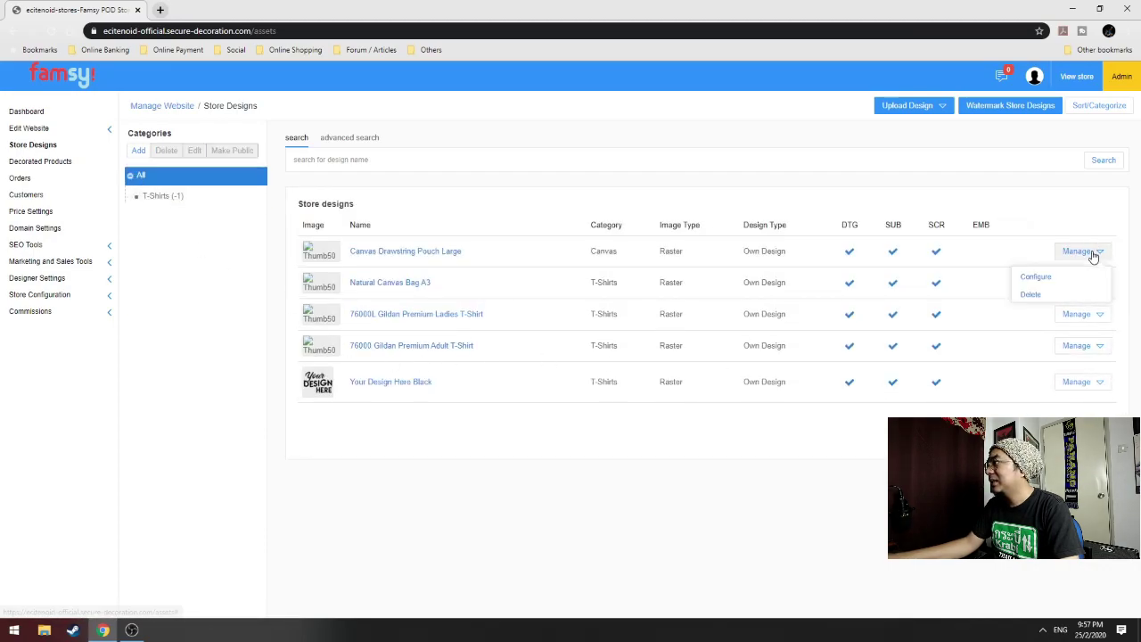
click(1031, 294)
click(629, 98)
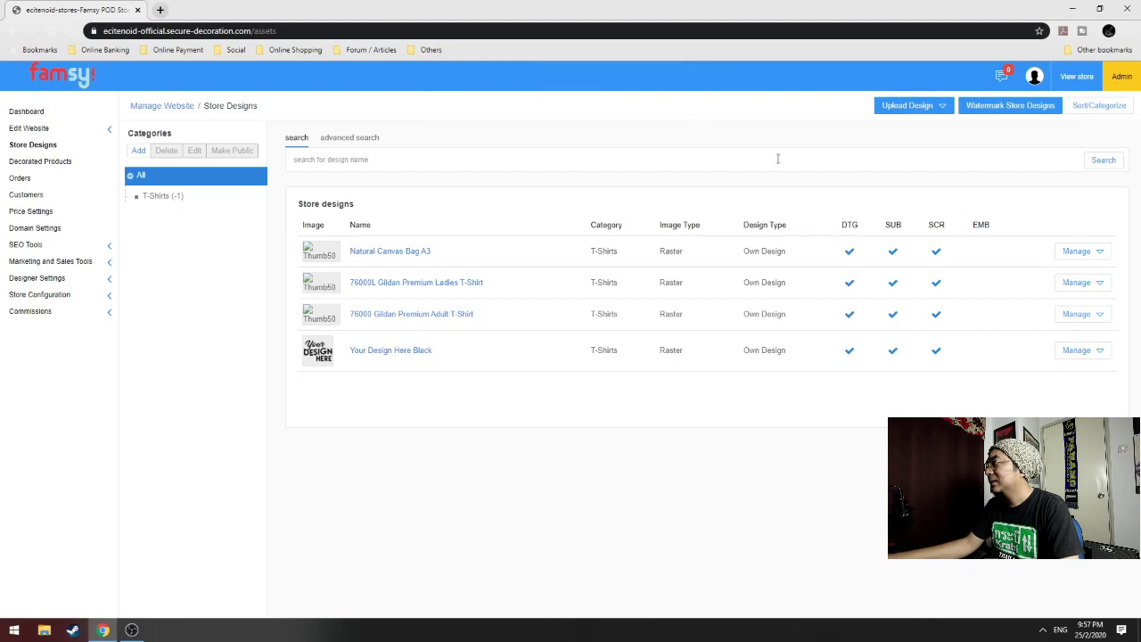
click(1077, 253)
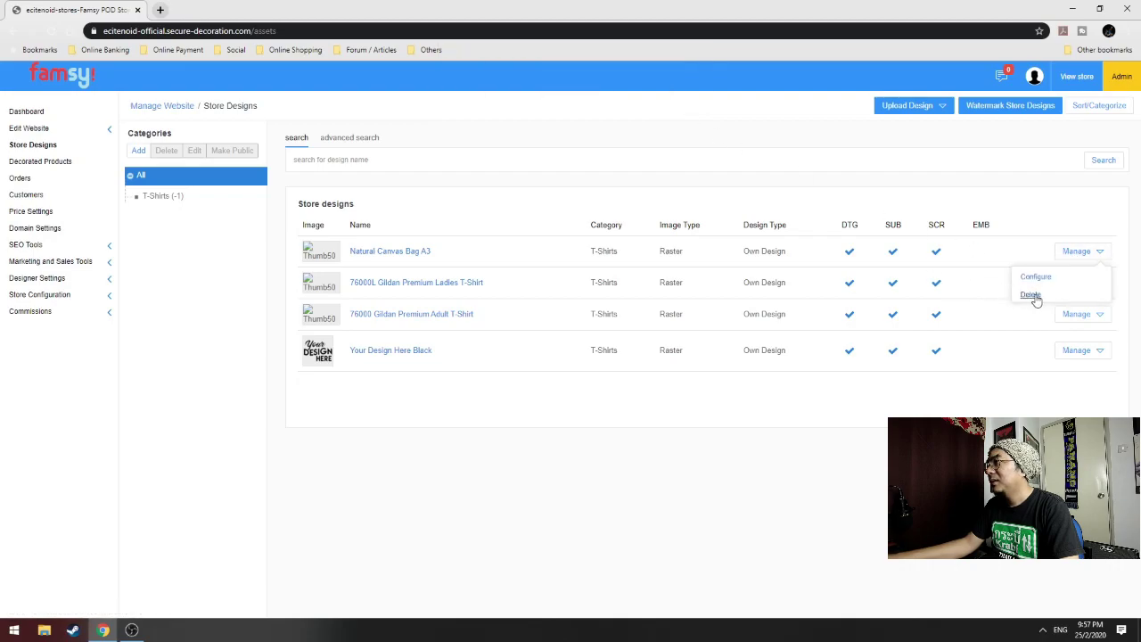
click(1031, 295)
click(630, 99)
Delete the "76000L Gildan Premium Ladies T-Shirt" and "76000 Gildan Premium Adult T-Shirt" designs
click(1081, 254)
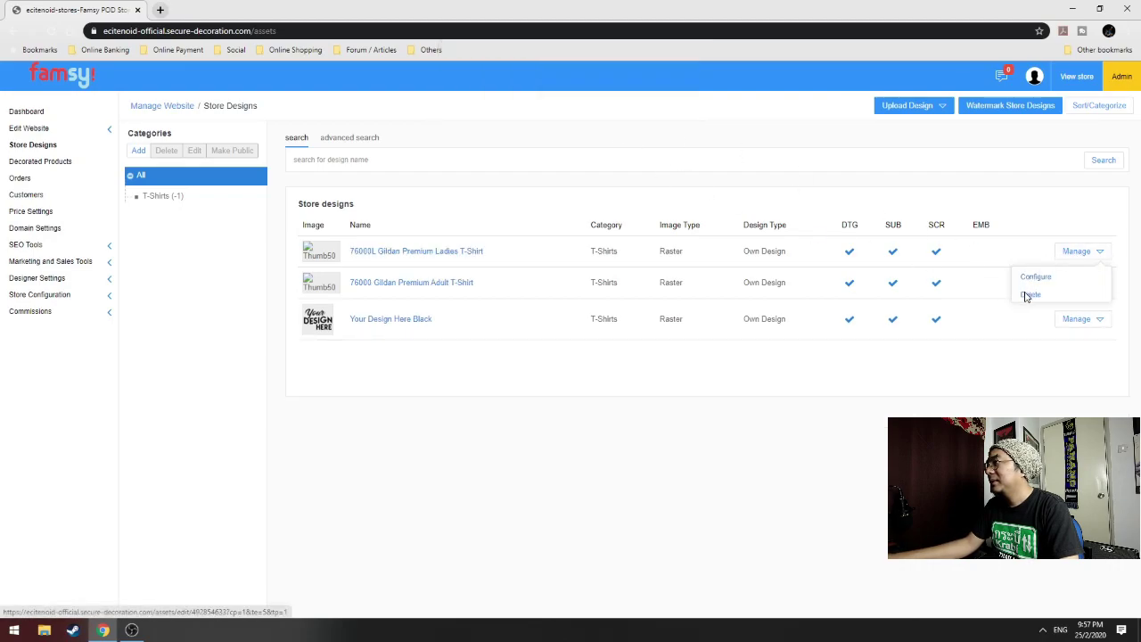
click(1031, 295)
click(630, 98)
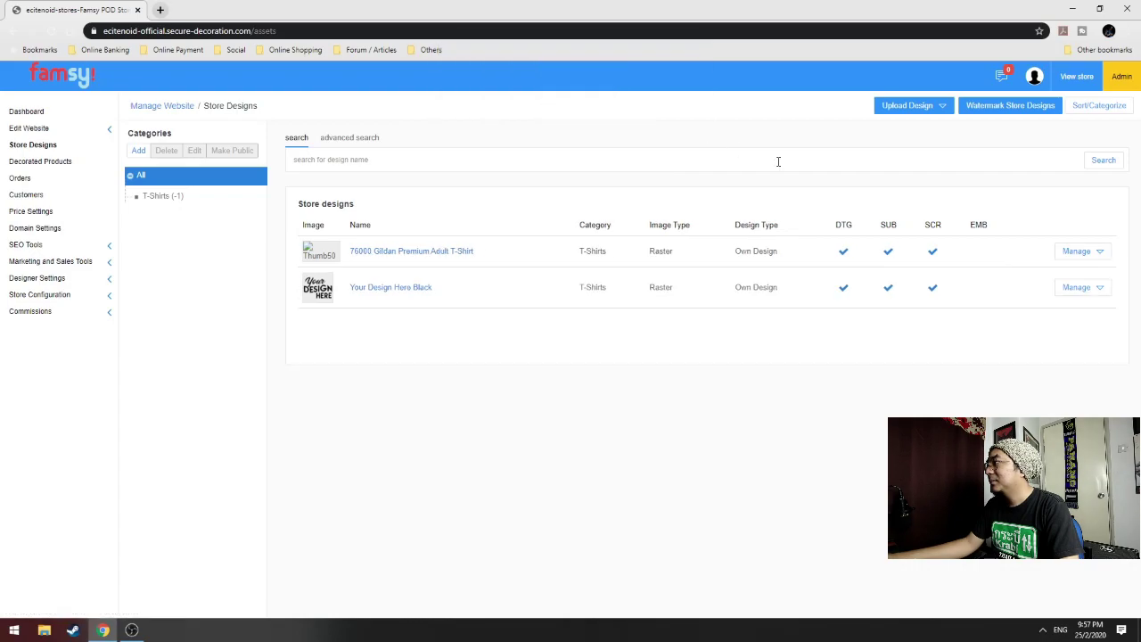
click(1077, 253)
click(1030, 294)
click(629, 98)
Delete the remaining "Your Design Here Black" design from the full design list
click(1079, 257)
click(1031, 299)
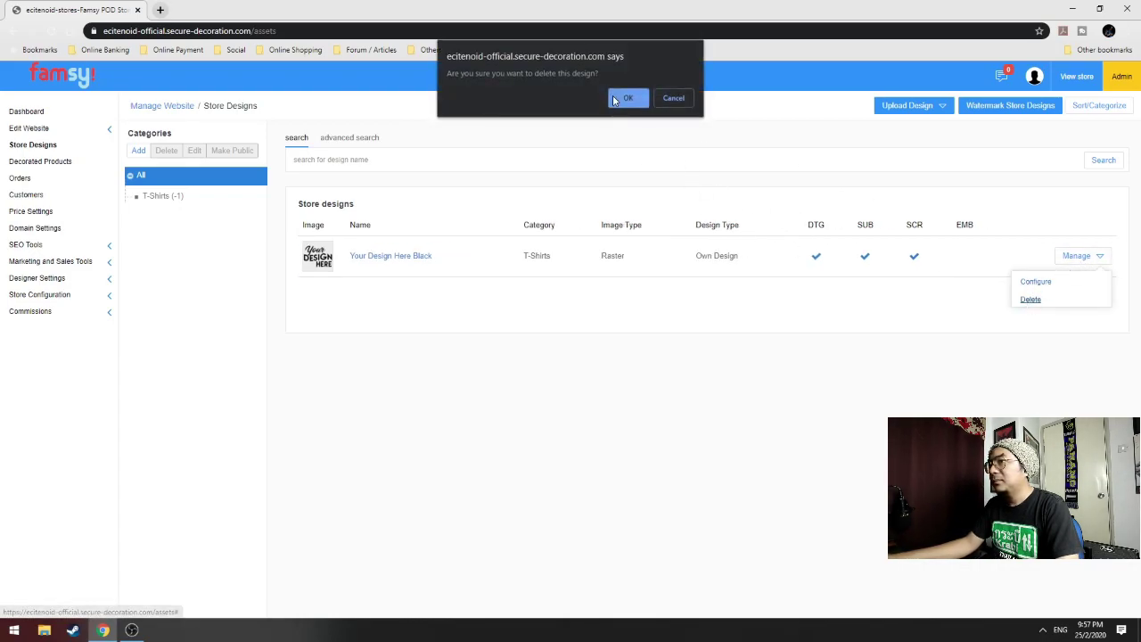
click(616, 100)
Delete the T-Shirts design category
click(172, 200)
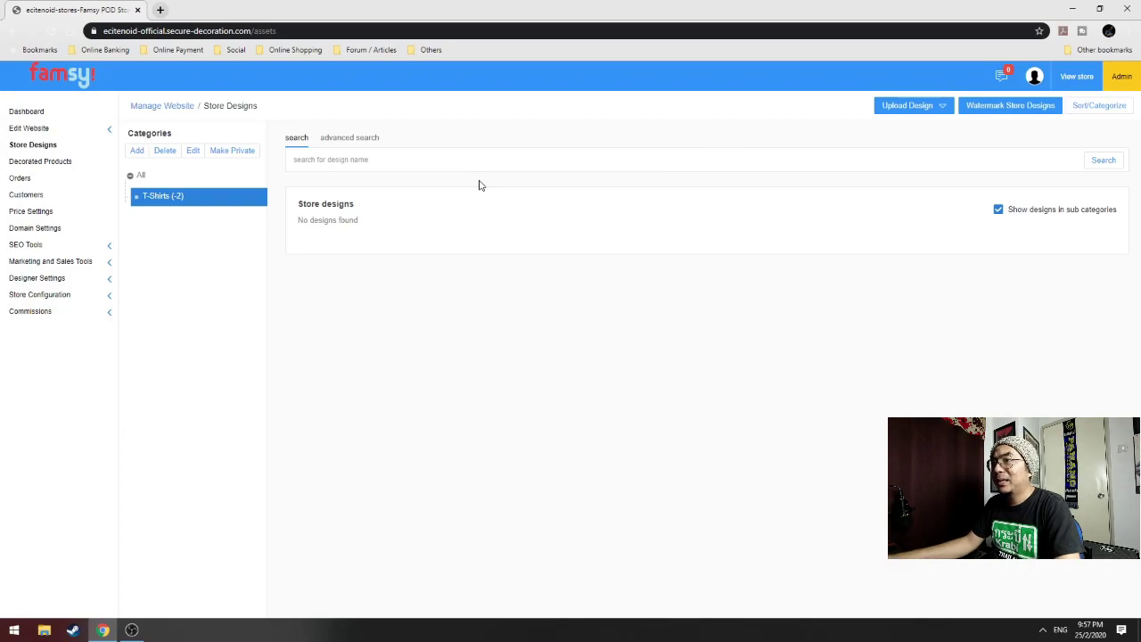
click(167, 151)
click(535, 373)
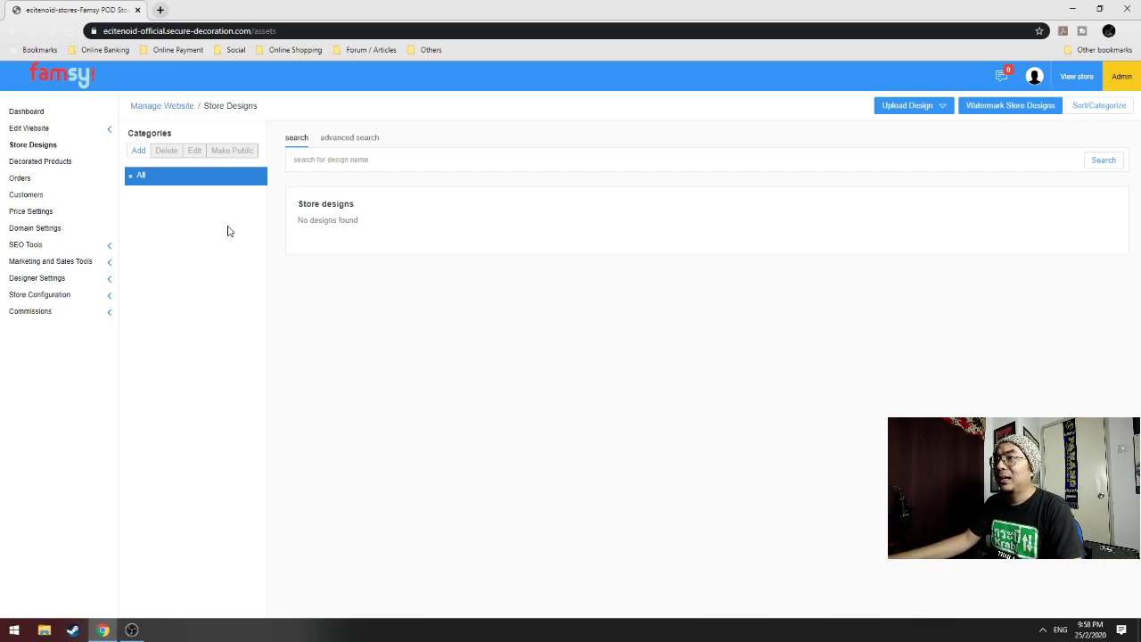
Add a design category titled "Baju Lelaki" and expand the category tree under All
click(138, 150)
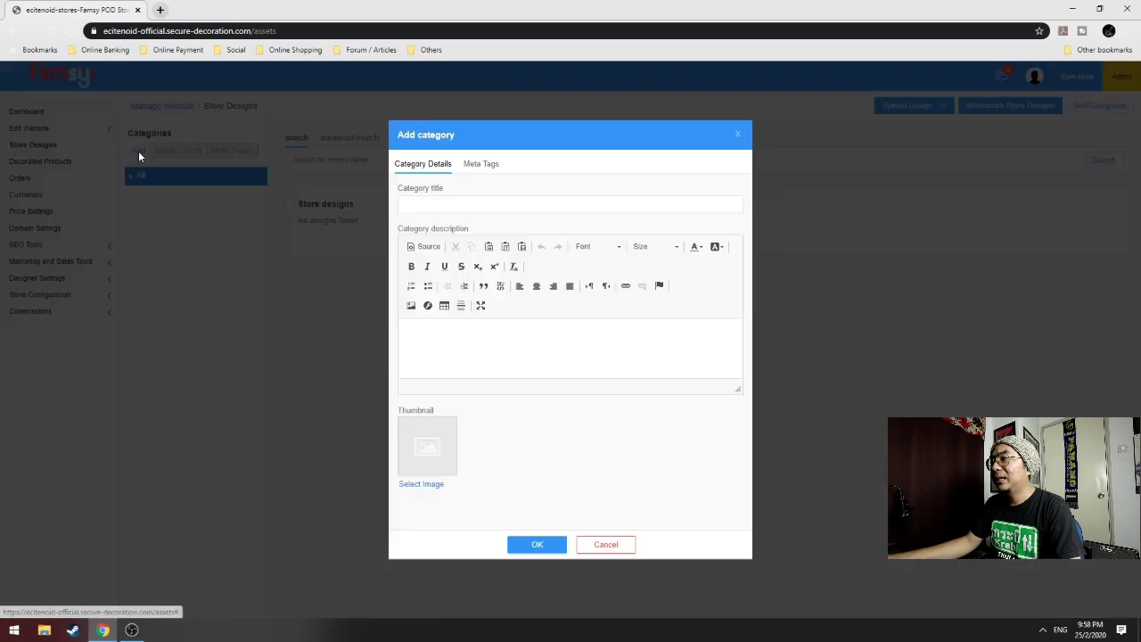
click(477, 206)
text(Baju)
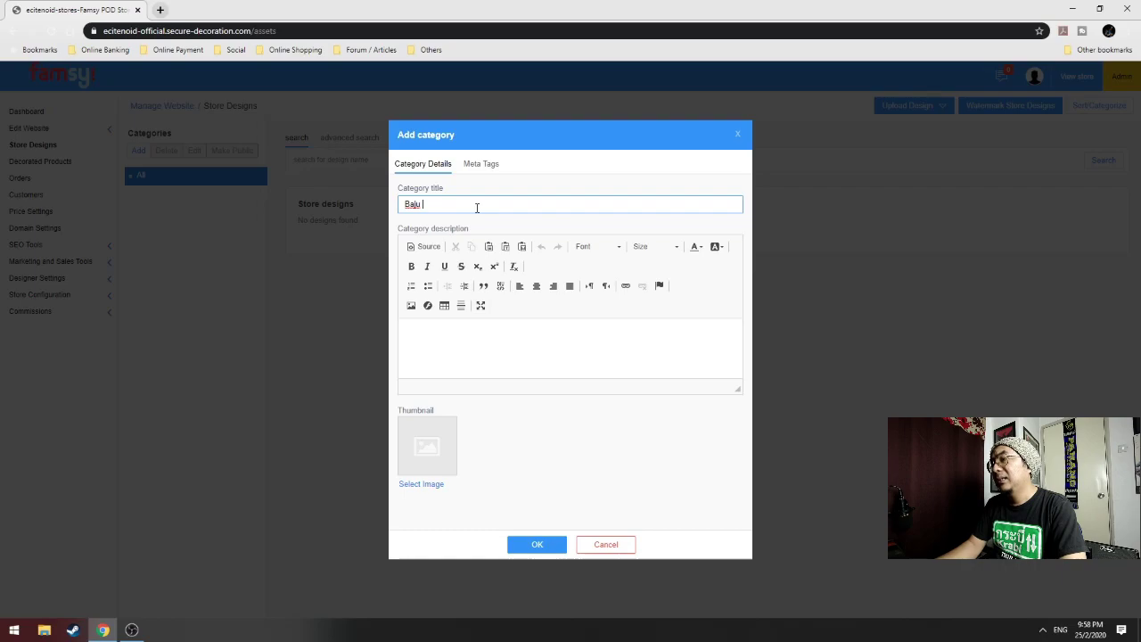
text( Lelaki)
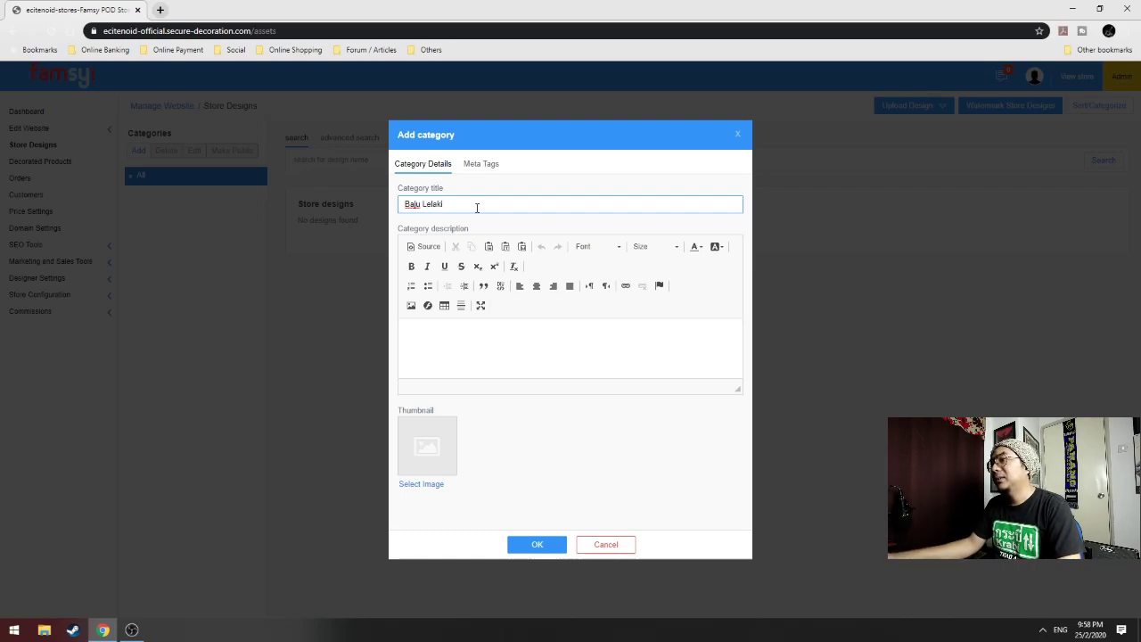
click(536, 546)
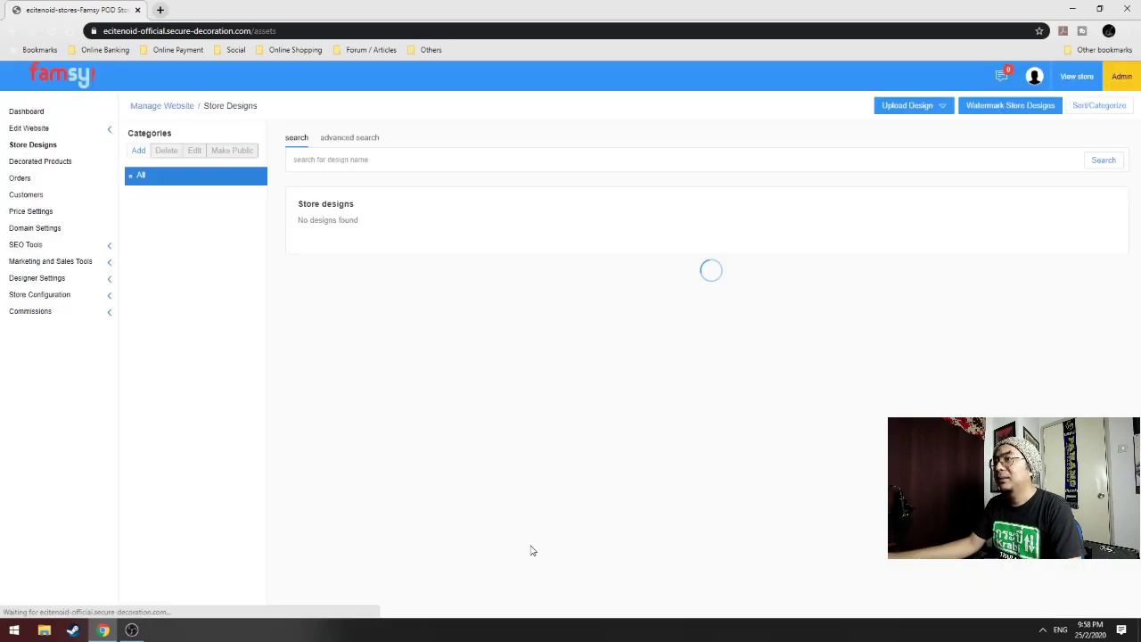
click(131, 175)
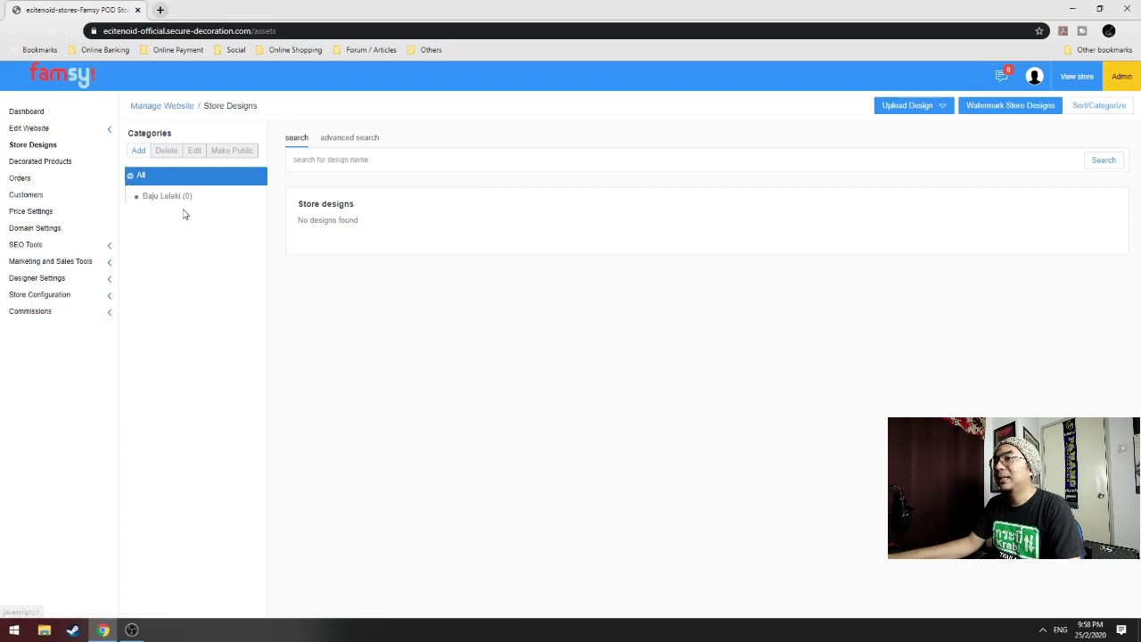
Add a second design category titled "Baju Baby" under All
click(139, 151)
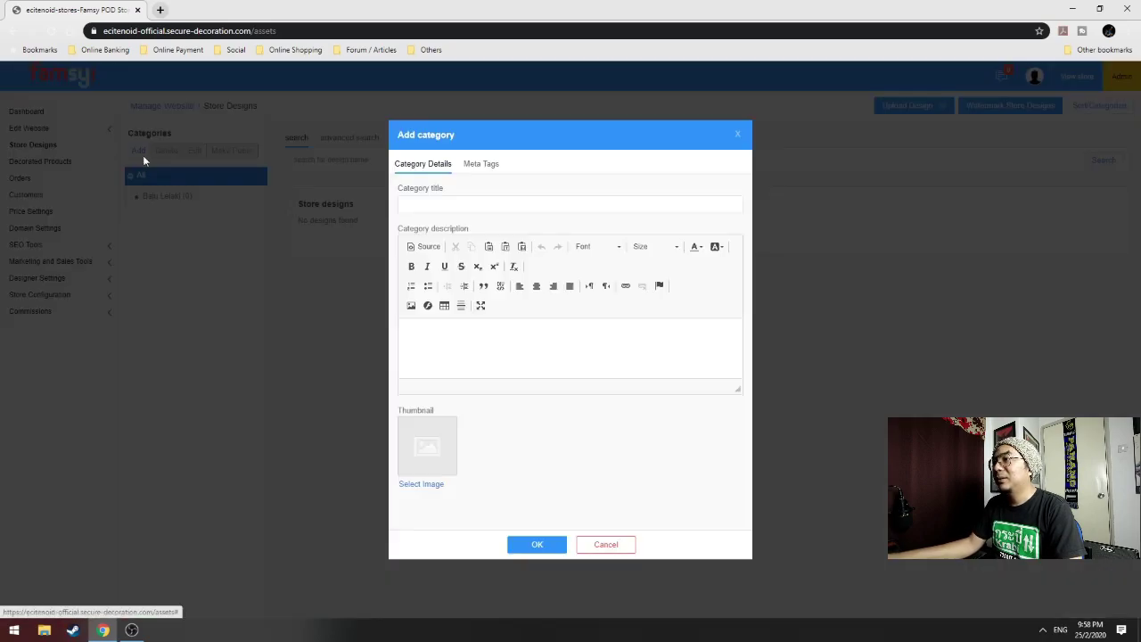
click(476, 202)
text(Baji)
key(BackSpace)
text(u Baby)
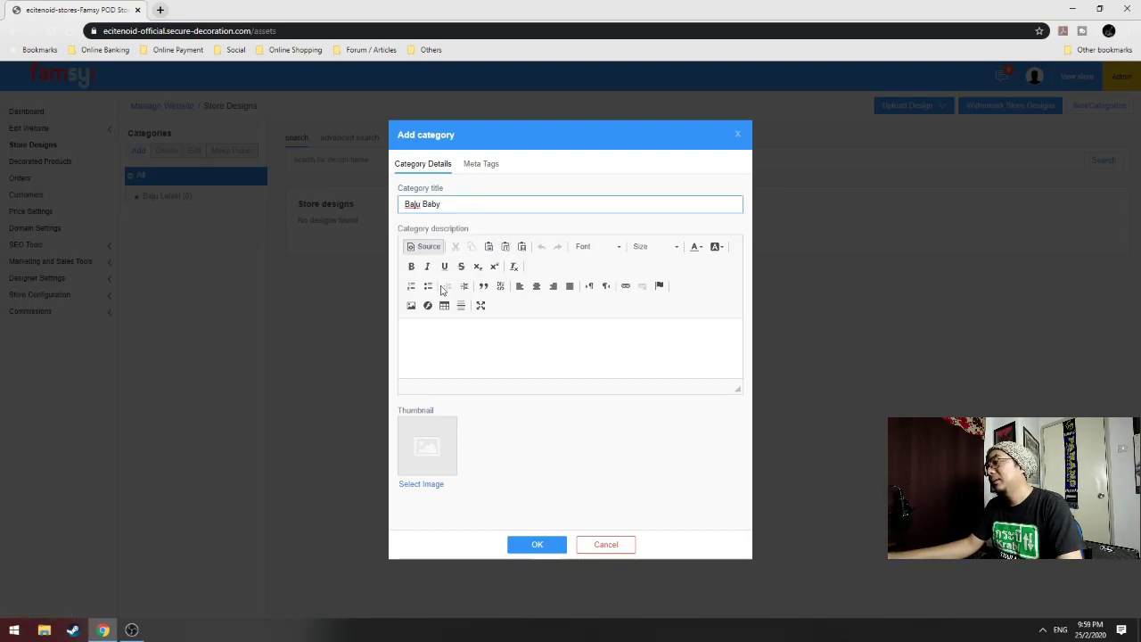
click(536, 546)
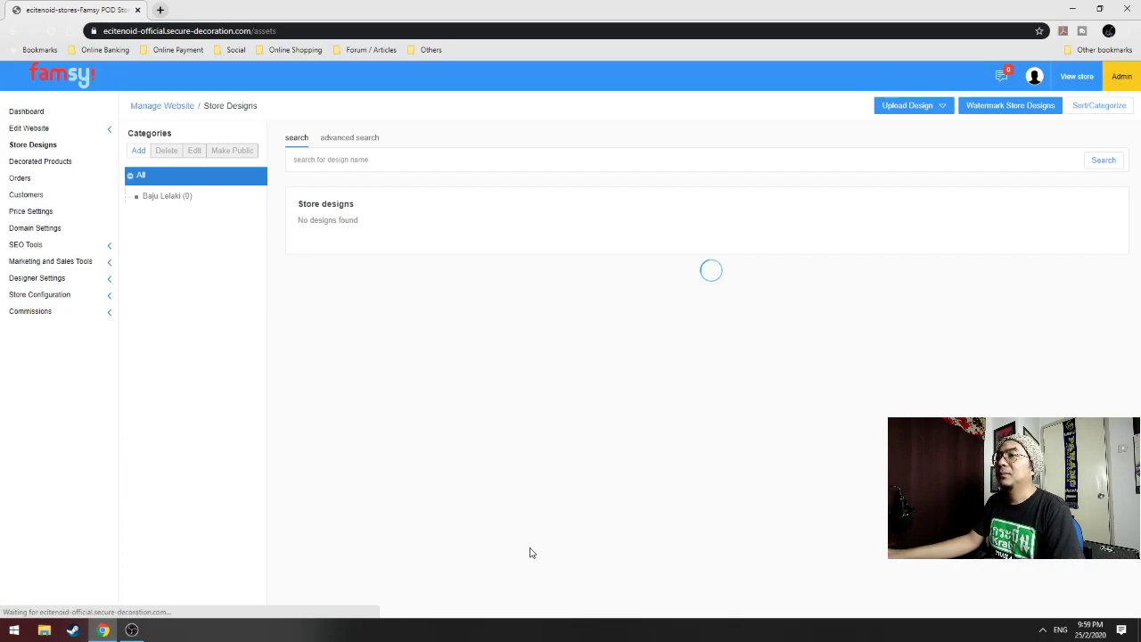
Add a third design category titled "Merchandise" under All
click(138, 151)
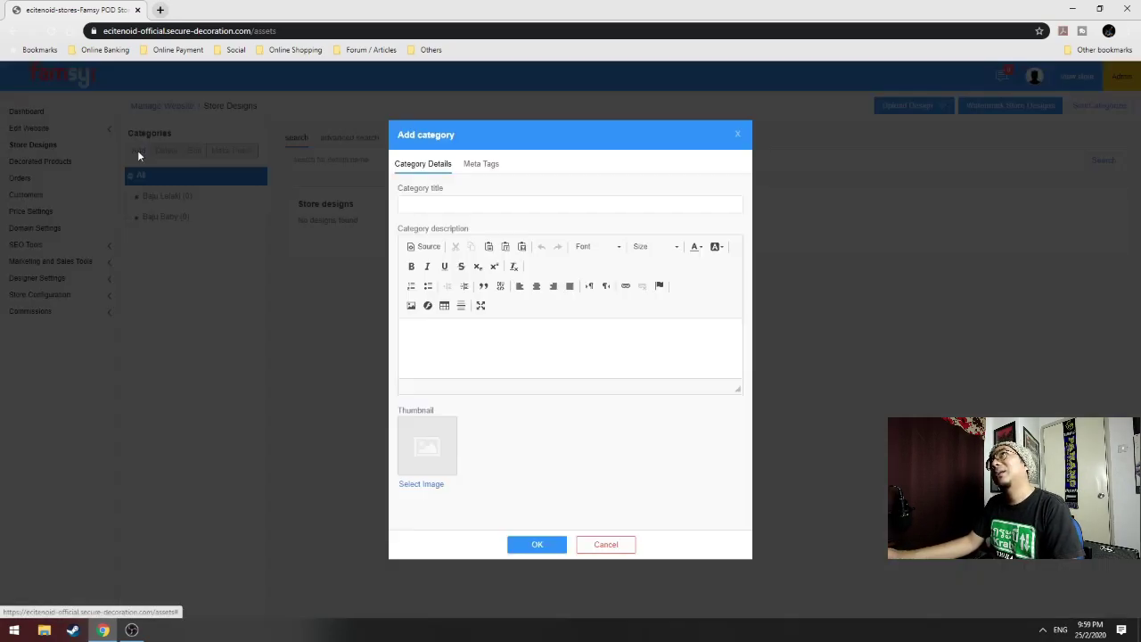
click(445, 200)
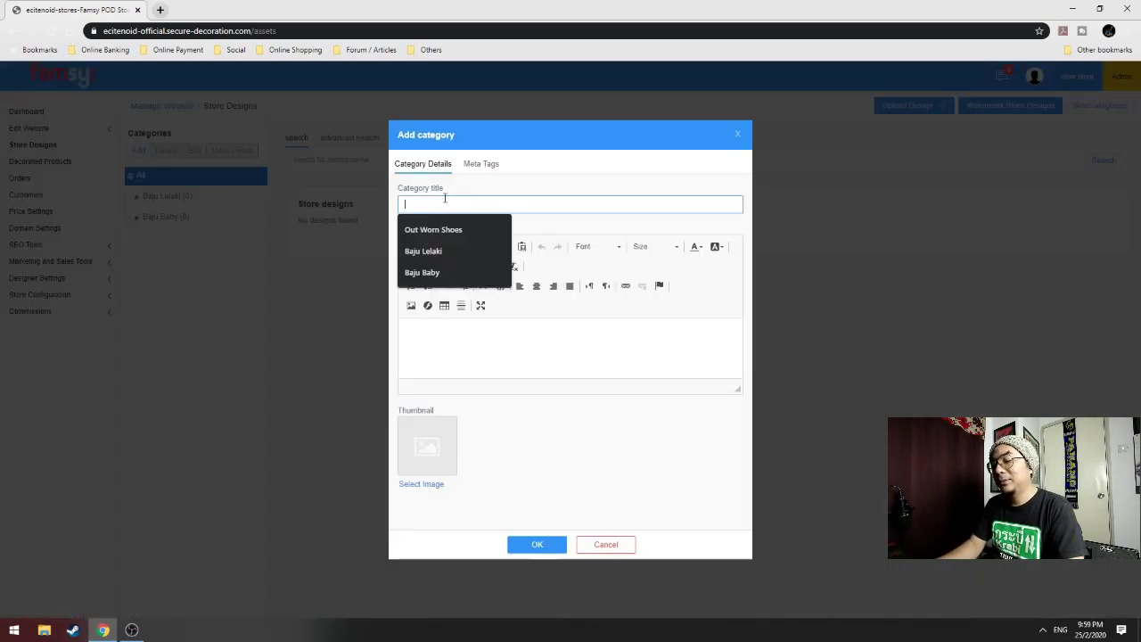
text(Merchandi)
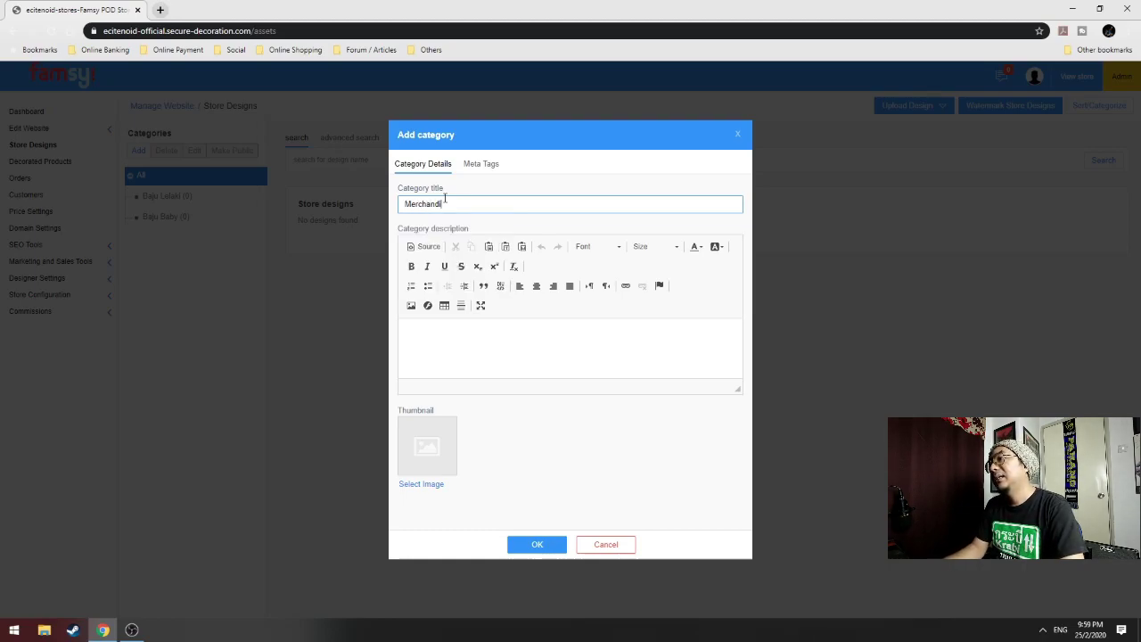
text(se)
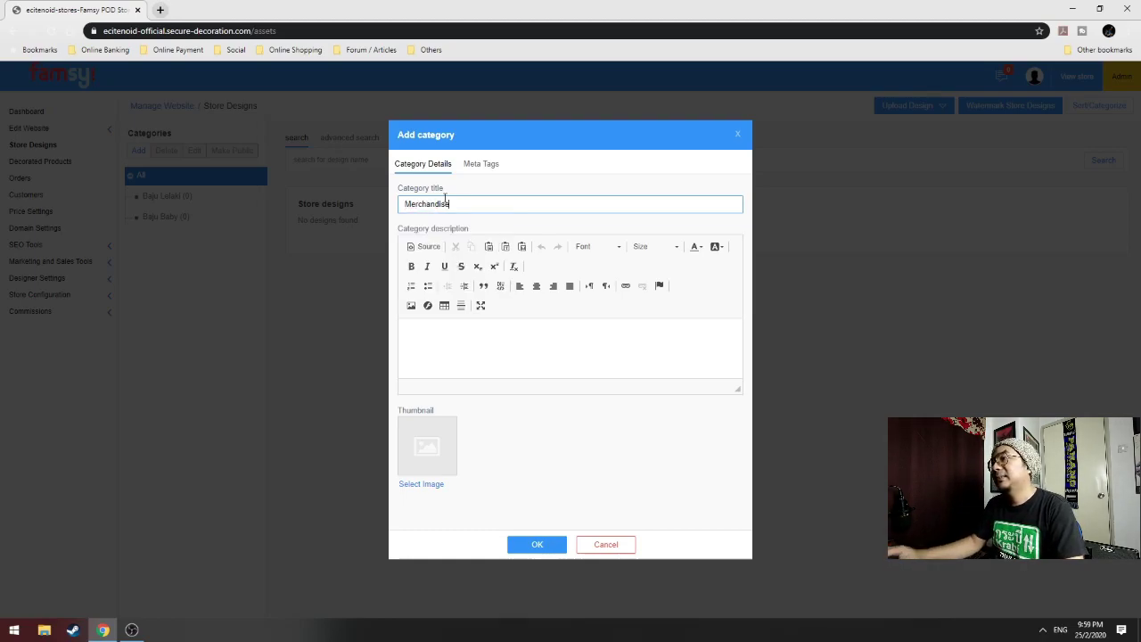
click(544, 547)
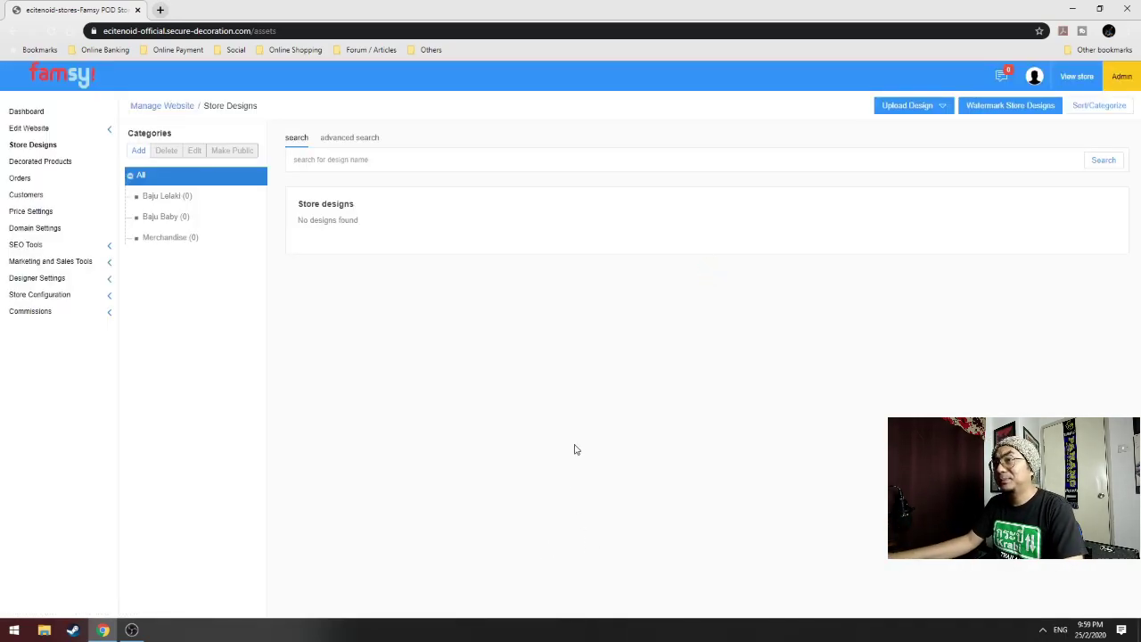
Review the designs in the Baju Lelaki, Baju Baby and Merchandise categories, ending on Baju Lelaki
click(167, 198)
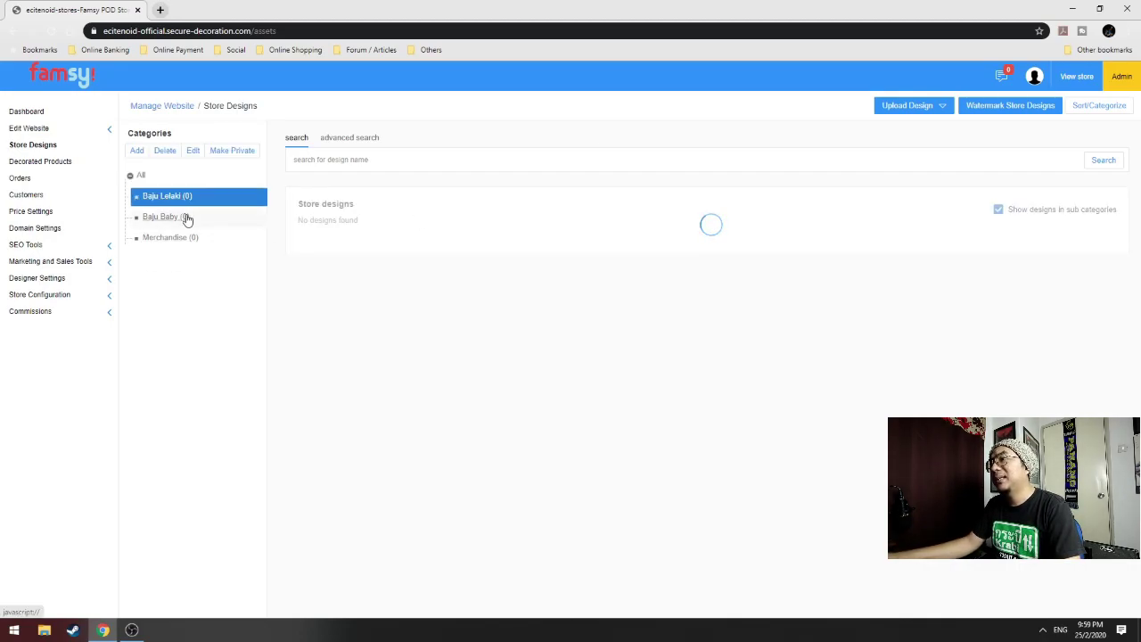
click(177, 220)
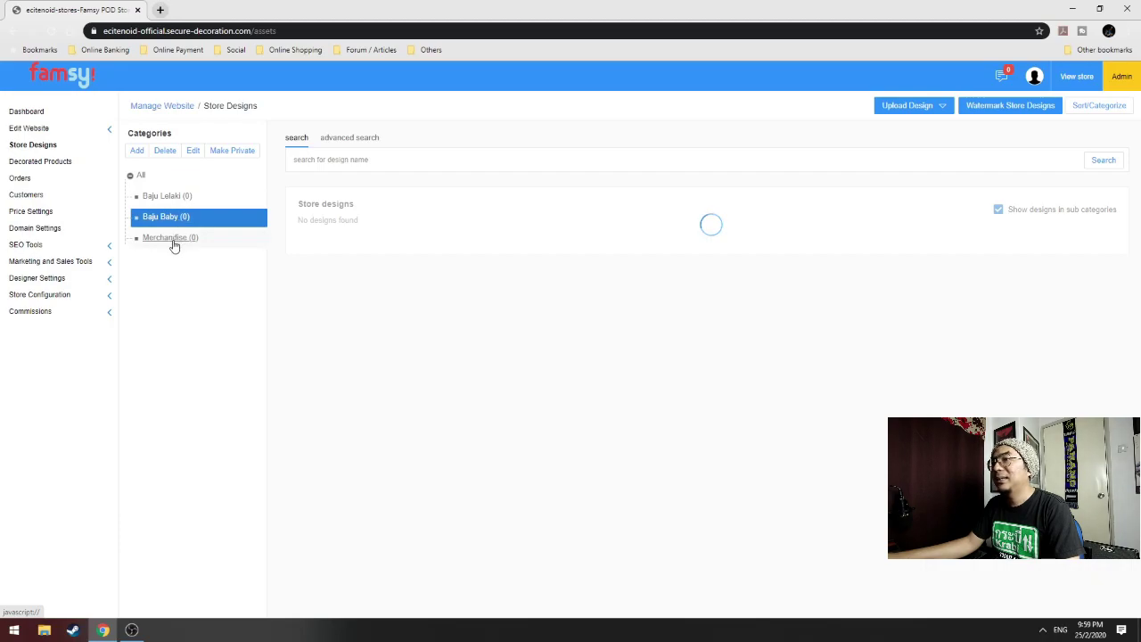
click(173, 241)
click(171, 197)
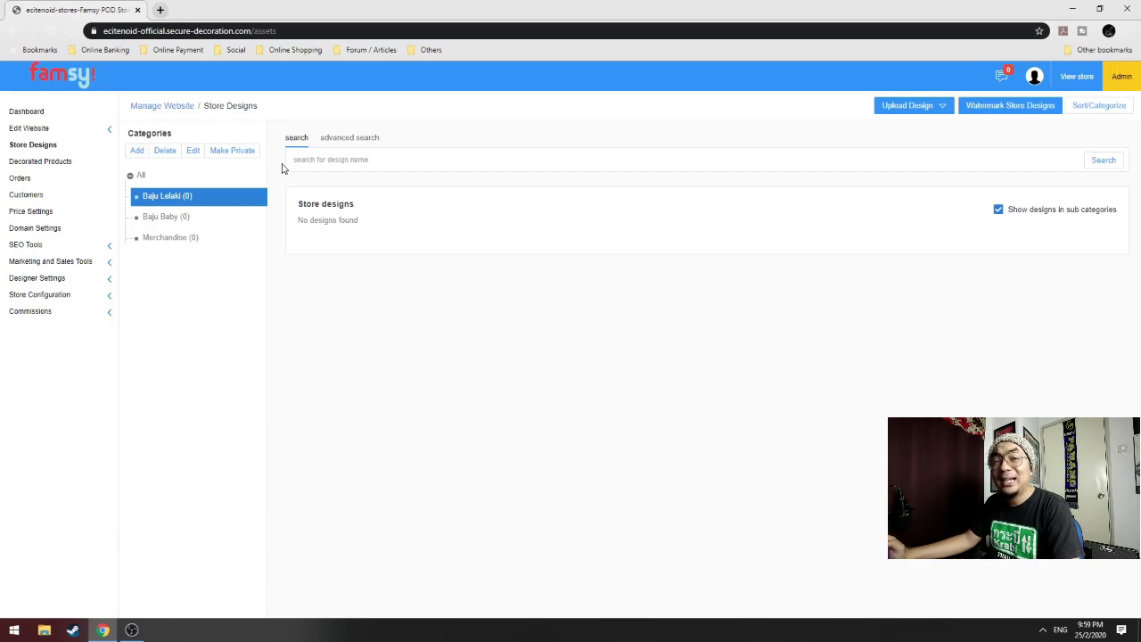
Open the store's decorated products list and preview the images of the default products
click(41, 167)
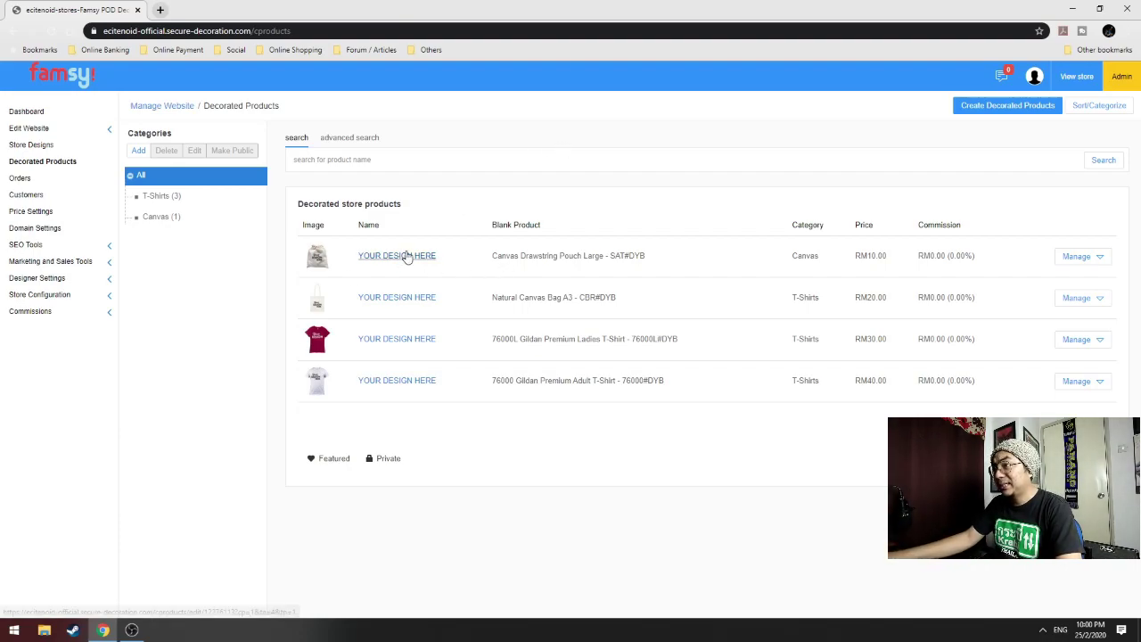
mouse_move(317, 259)
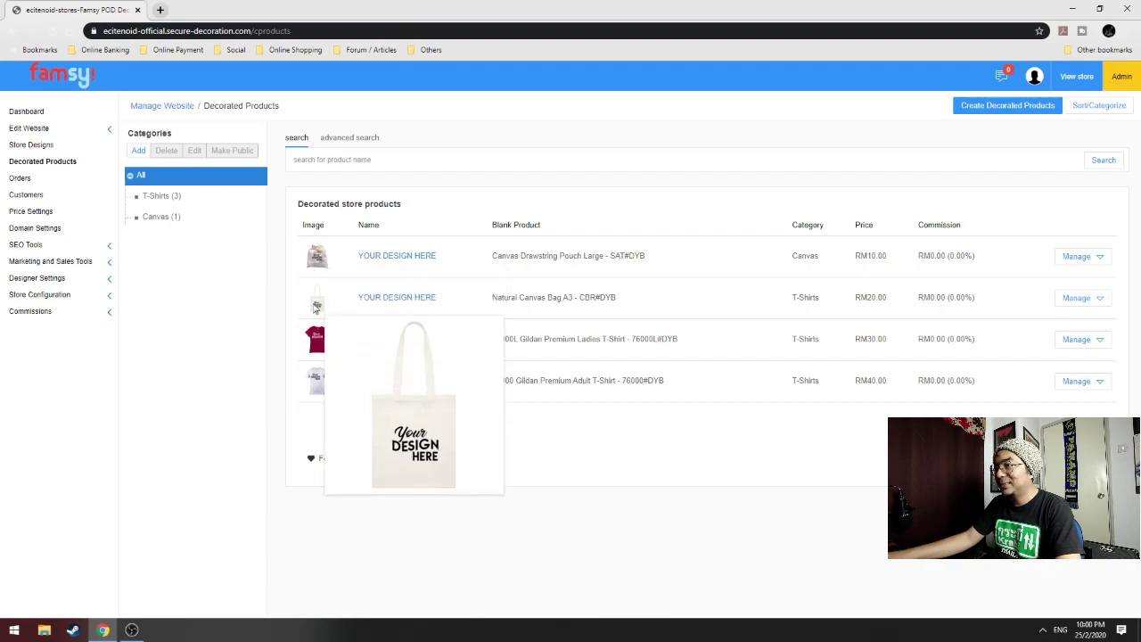
mouse_move(319, 340)
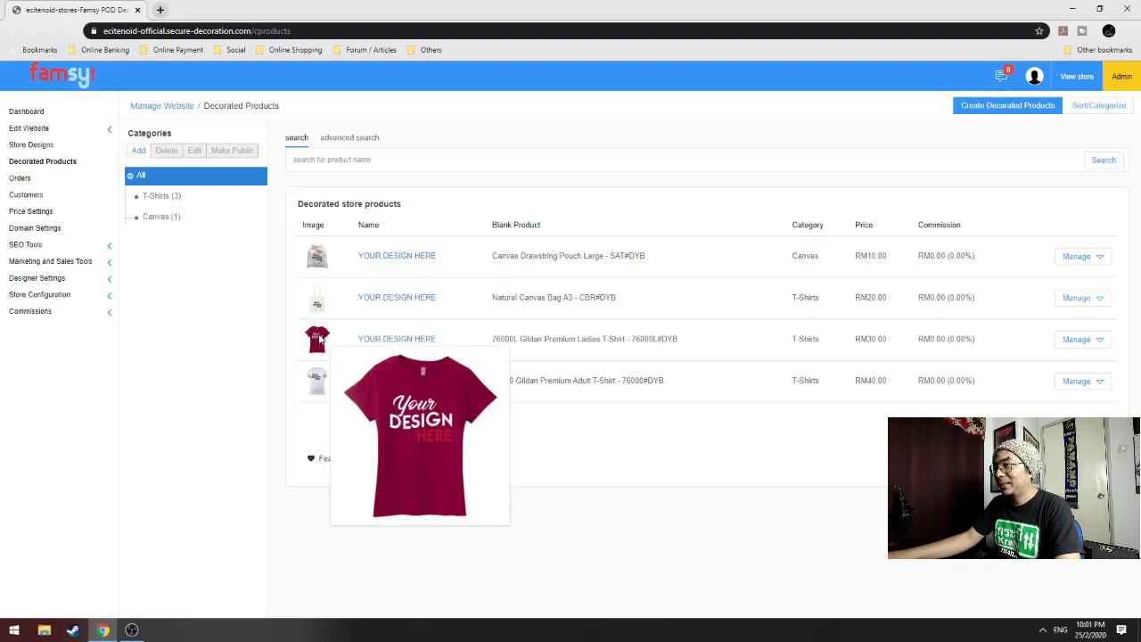
mouse_move(322, 384)
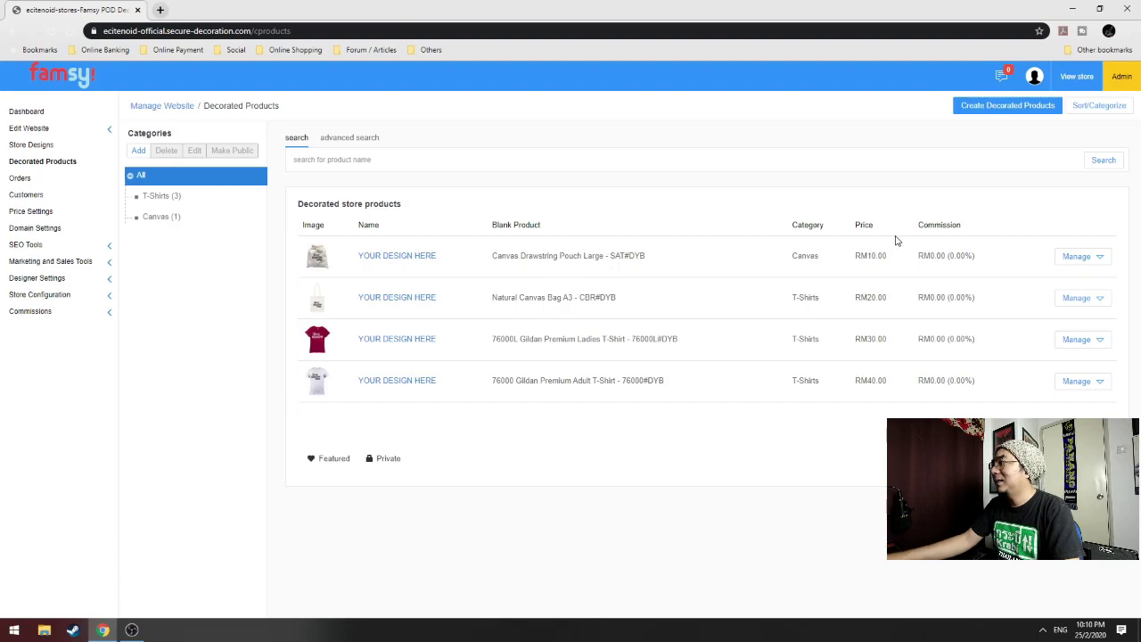
Delete the Canvas Drawstring Pouch Large and Natural Canvas Bag A3 decorated products
click(1079, 262)
click(1032, 318)
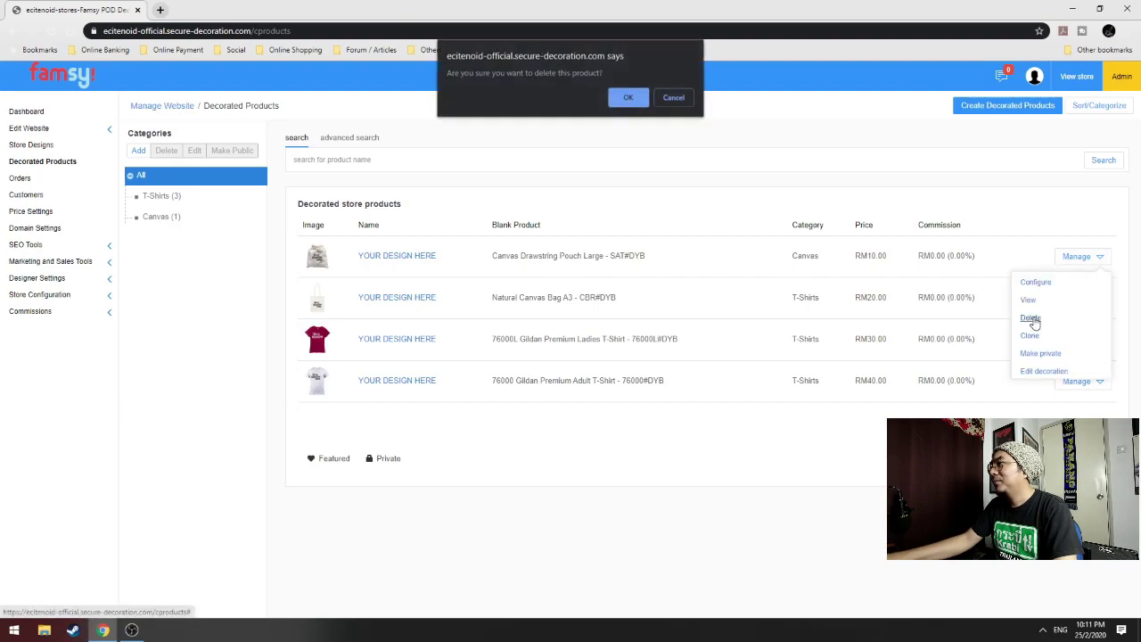
click(635, 103)
click(1081, 260)
click(1032, 320)
click(629, 95)
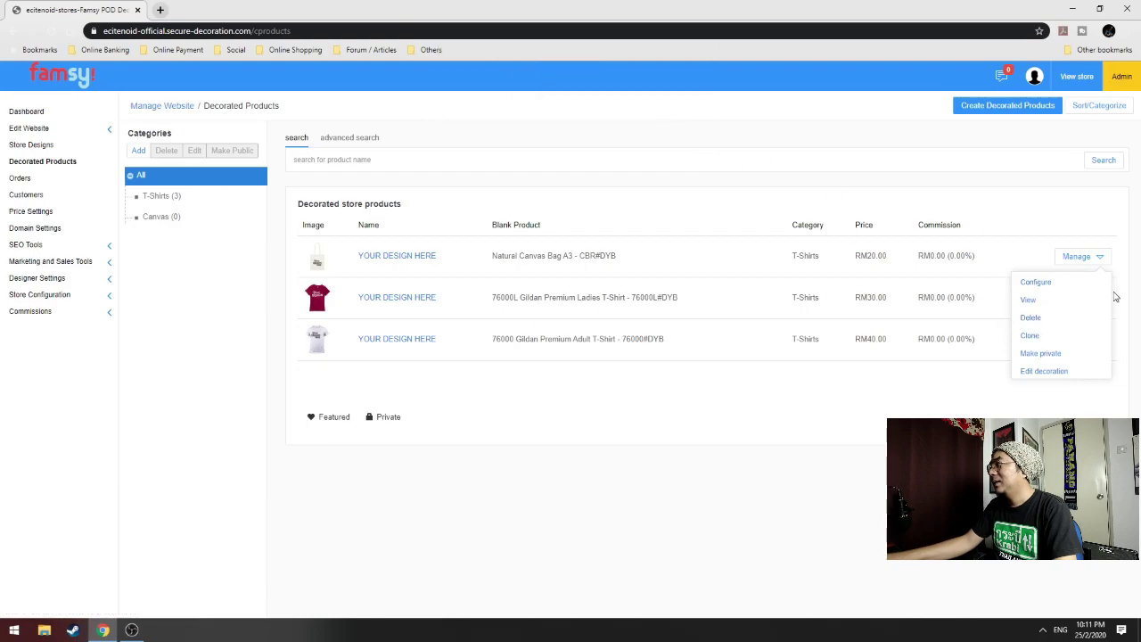
Delete the remaining Gildan Premium Ladies and Adult T-Shirt decorated products
click(1079, 257)
click(1031, 319)
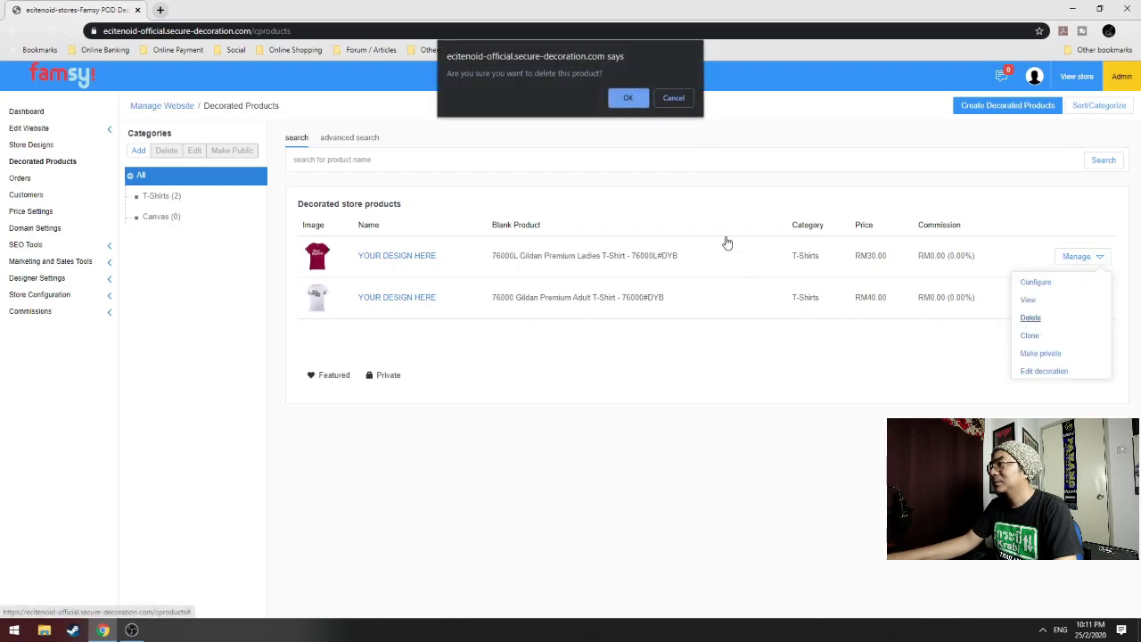
click(628, 97)
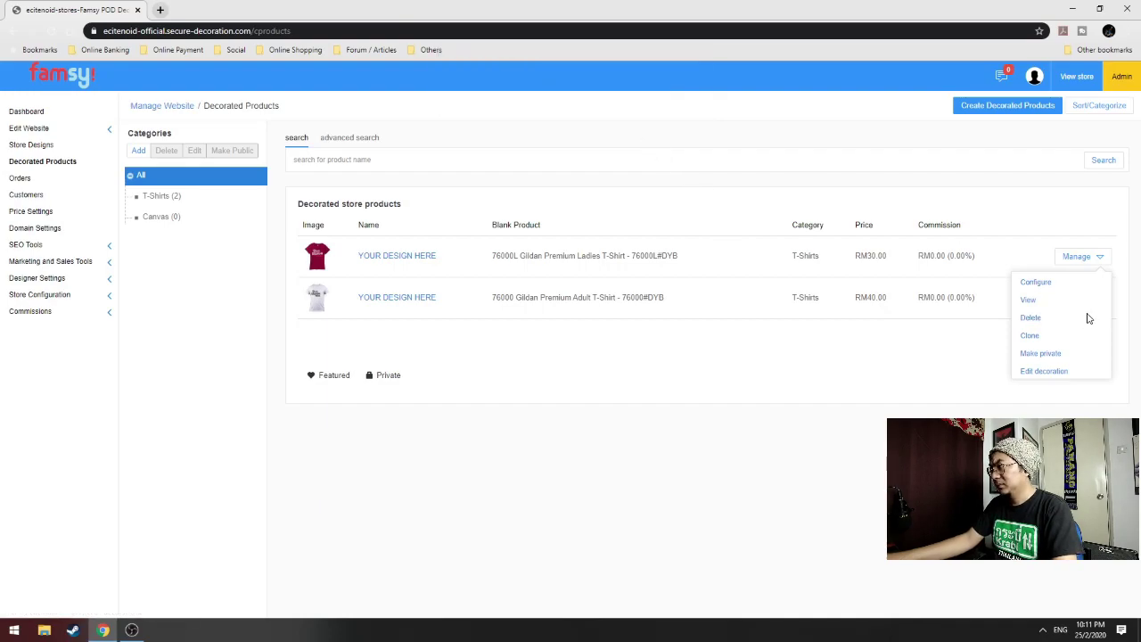
click(1100, 258)
click(1031, 317)
click(629, 96)
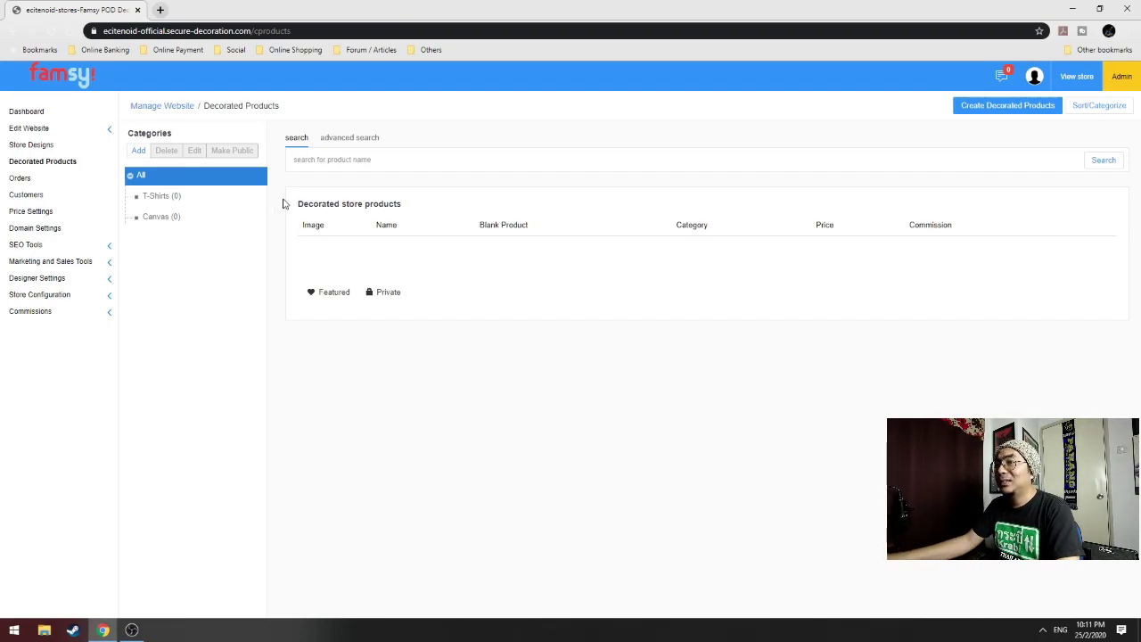
Delete the T-Shirts and Canvas categories from the decorated products
right_click(161, 203)
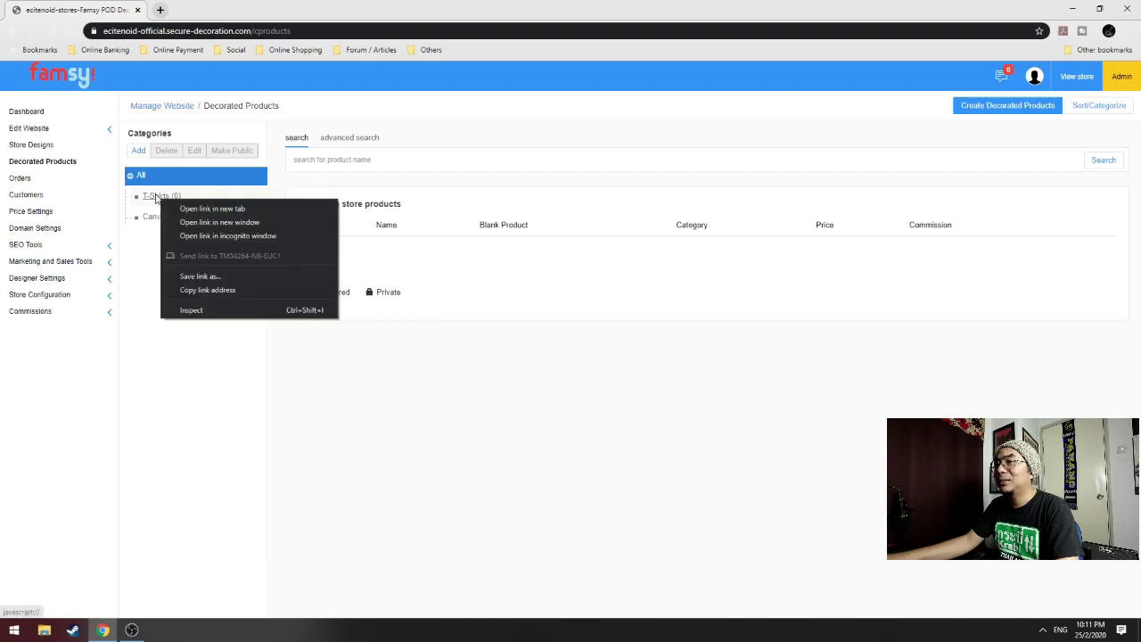
click(162, 196)
click(166, 150)
click(530, 367)
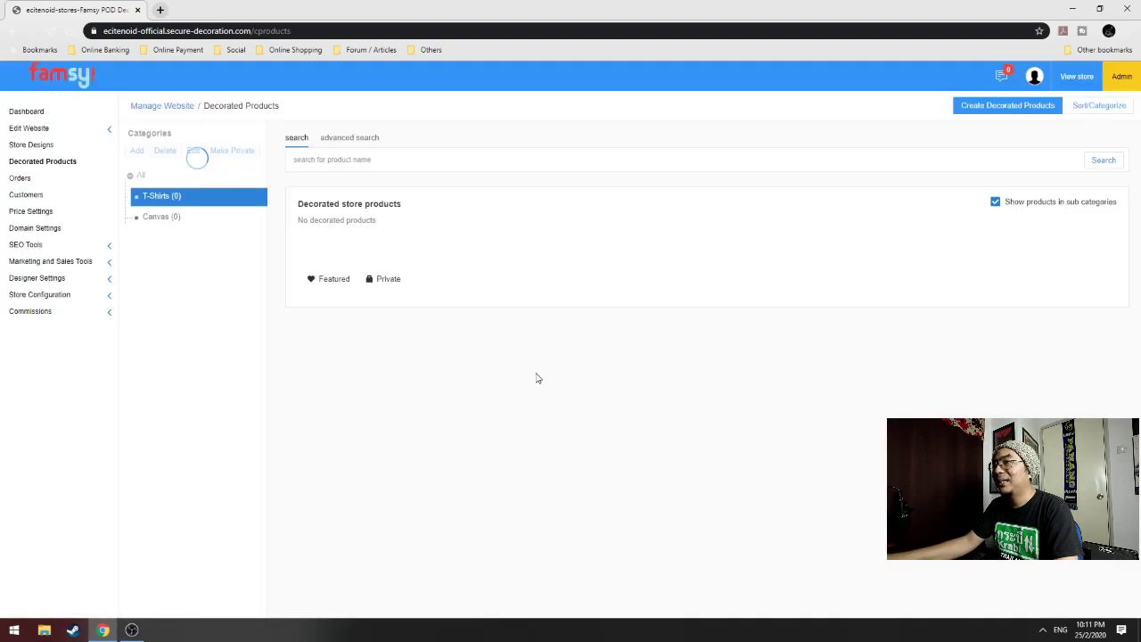
click(147, 195)
click(165, 150)
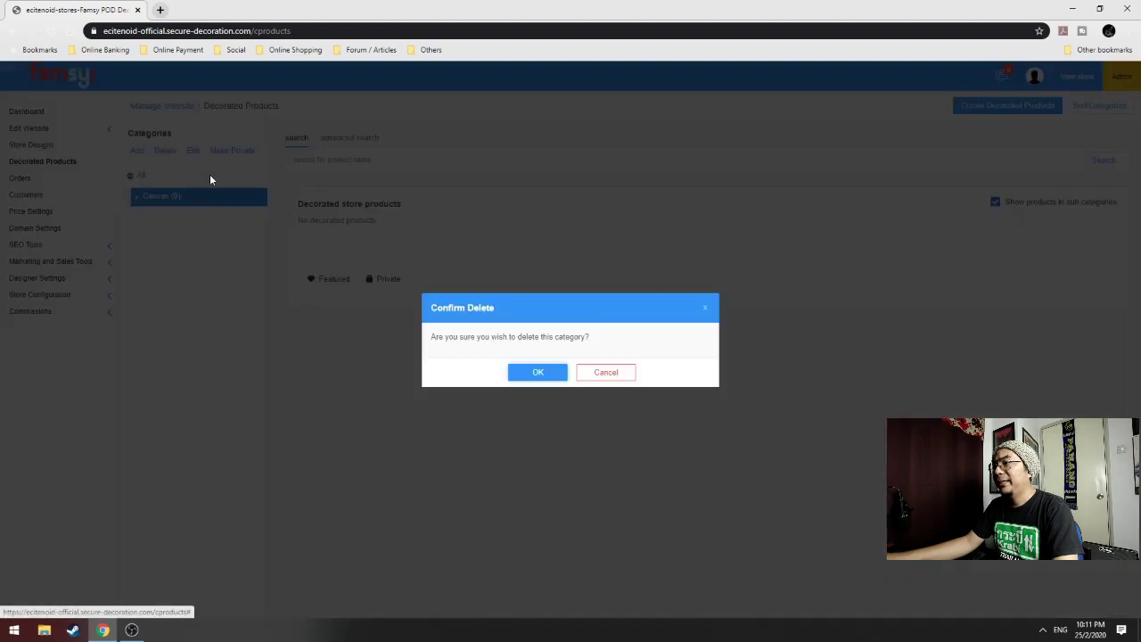
click(538, 373)
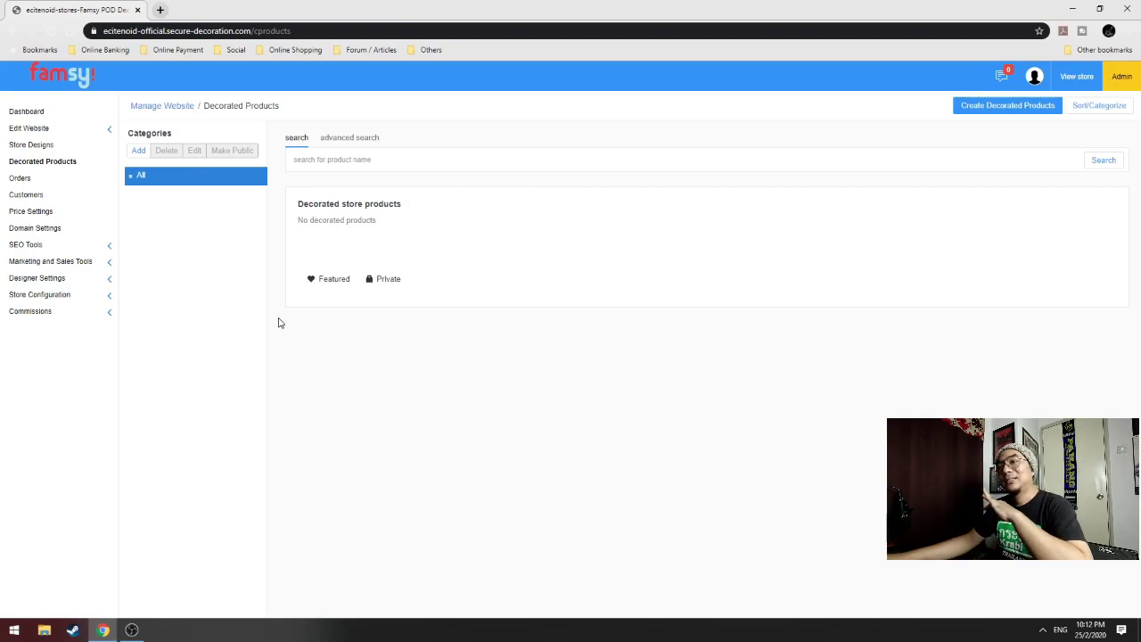
Add a decorated product category titled "Baju Lelaki" under All
click(138, 150)
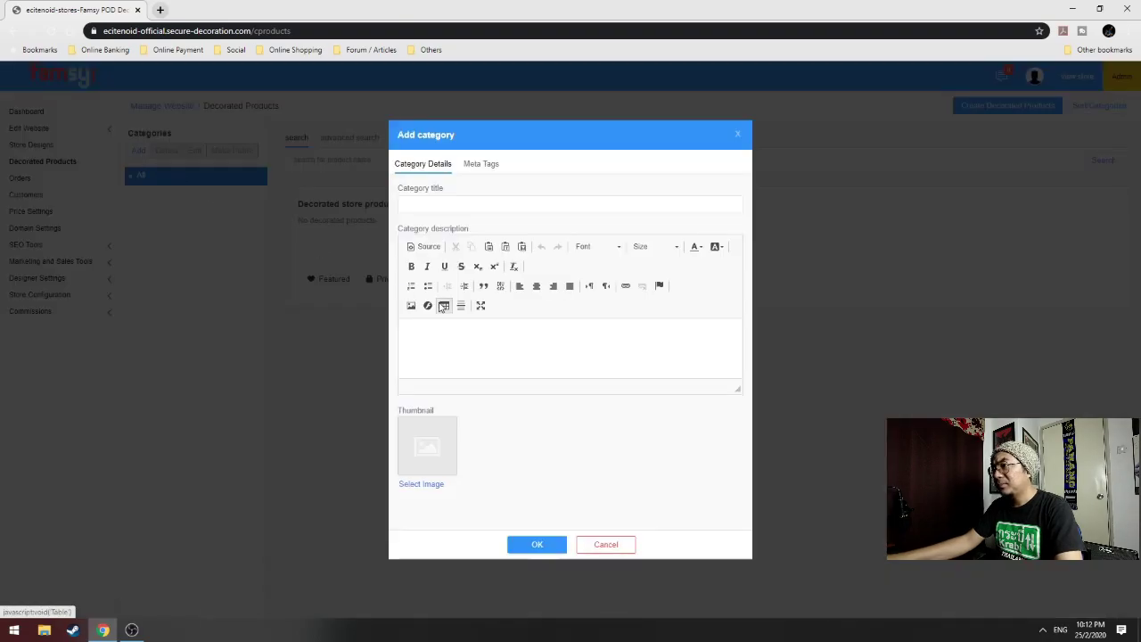
click(486, 203)
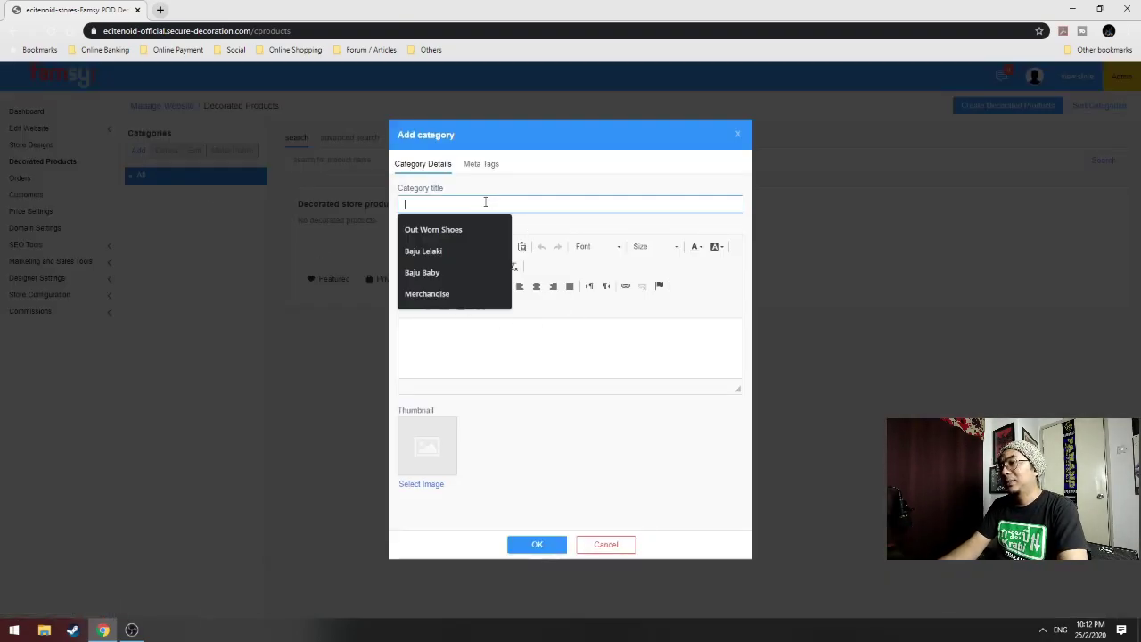
text(Baju)
key(BackSpace)
key(BackSpace)
key(BackSpace)
key(BackSpace)
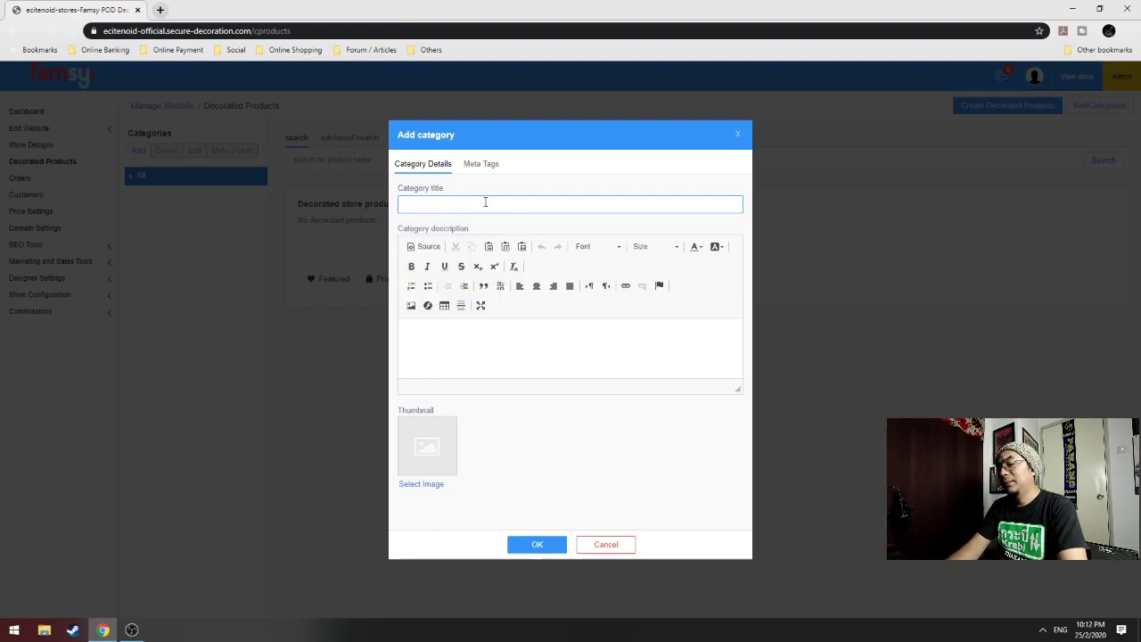
text(Baju)
key(Down)
key(Down)
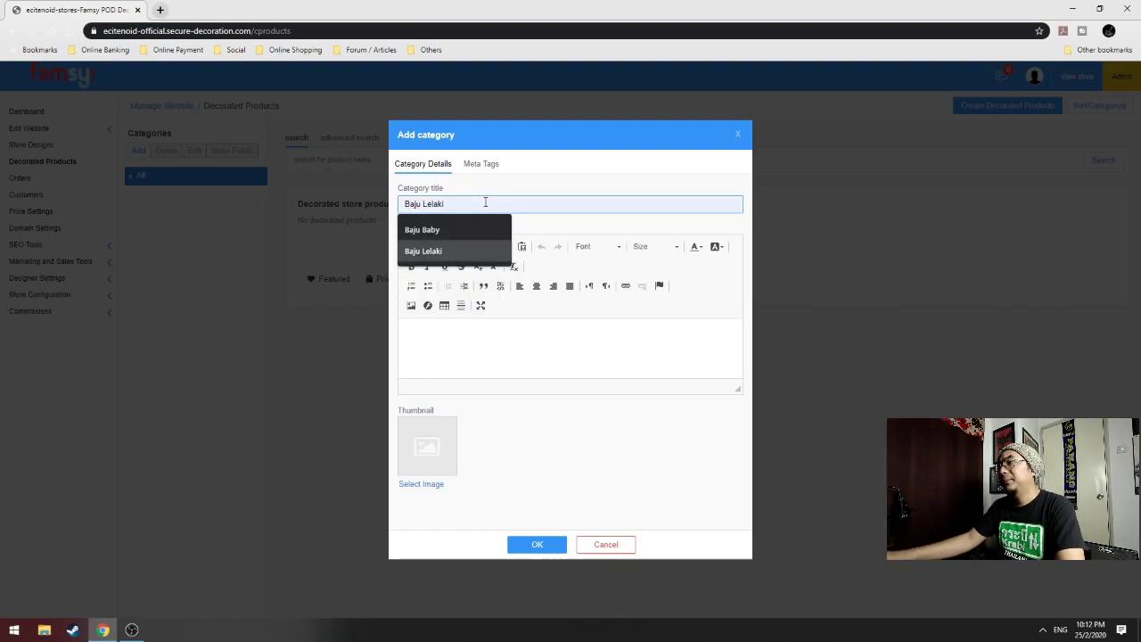
key(Return)
click(538, 544)
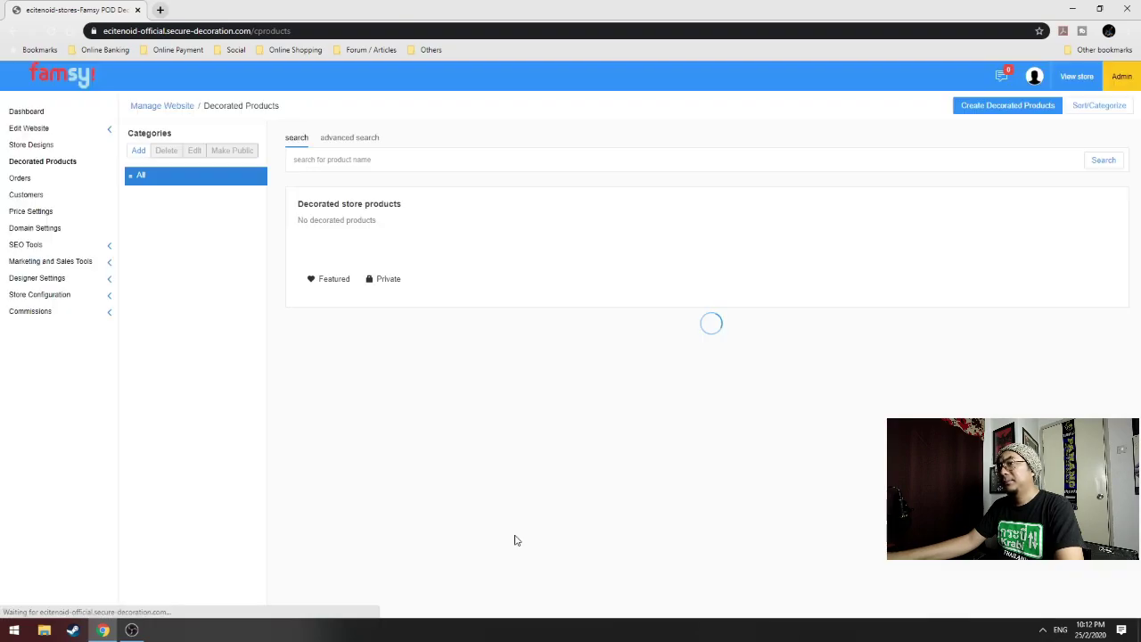
Add a decorated product category titled "Merchandise" under All
click(139, 151)
click(489, 205)
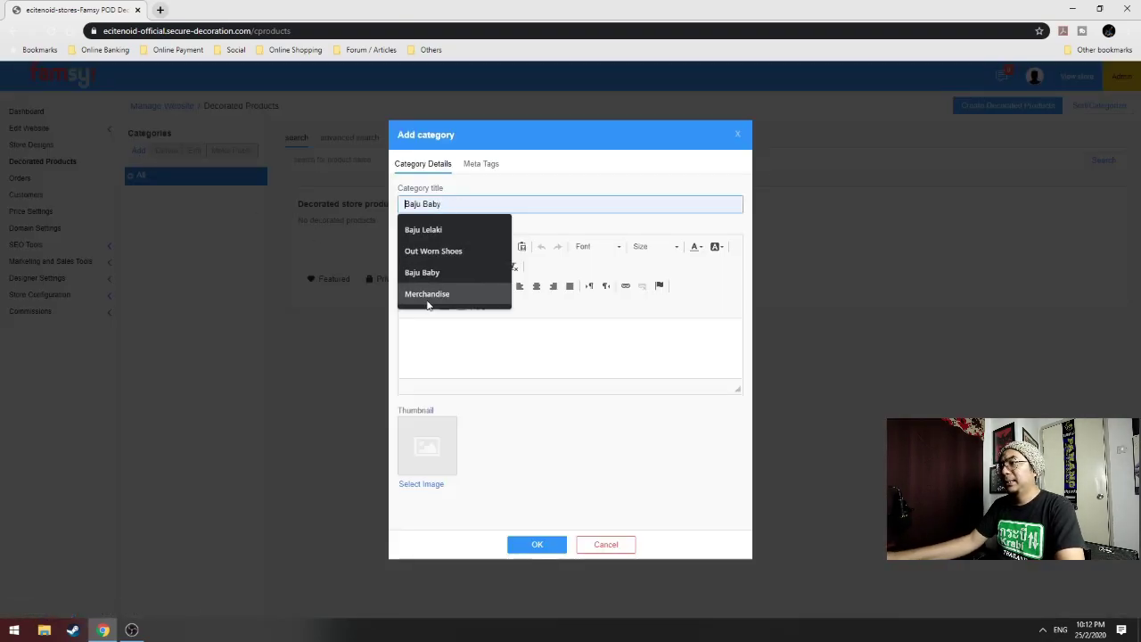
click(427, 294)
click(537, 544)
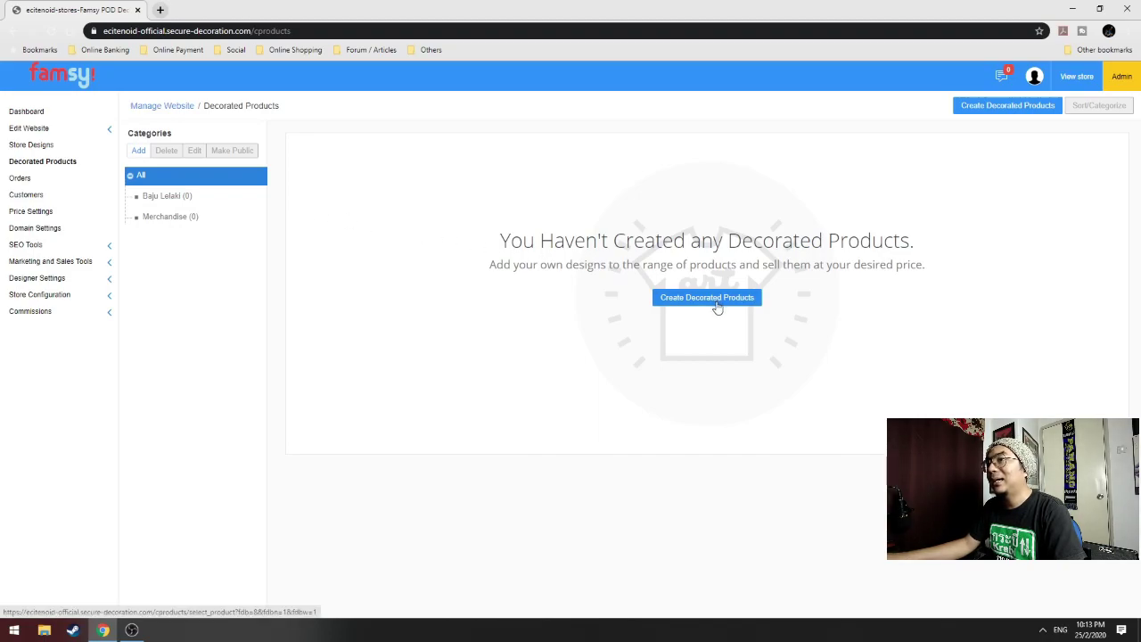
Check the decorated products in the Baju Lelaki, Merchandise and All categories, ending on Baju Lelaki
click(182, 196)
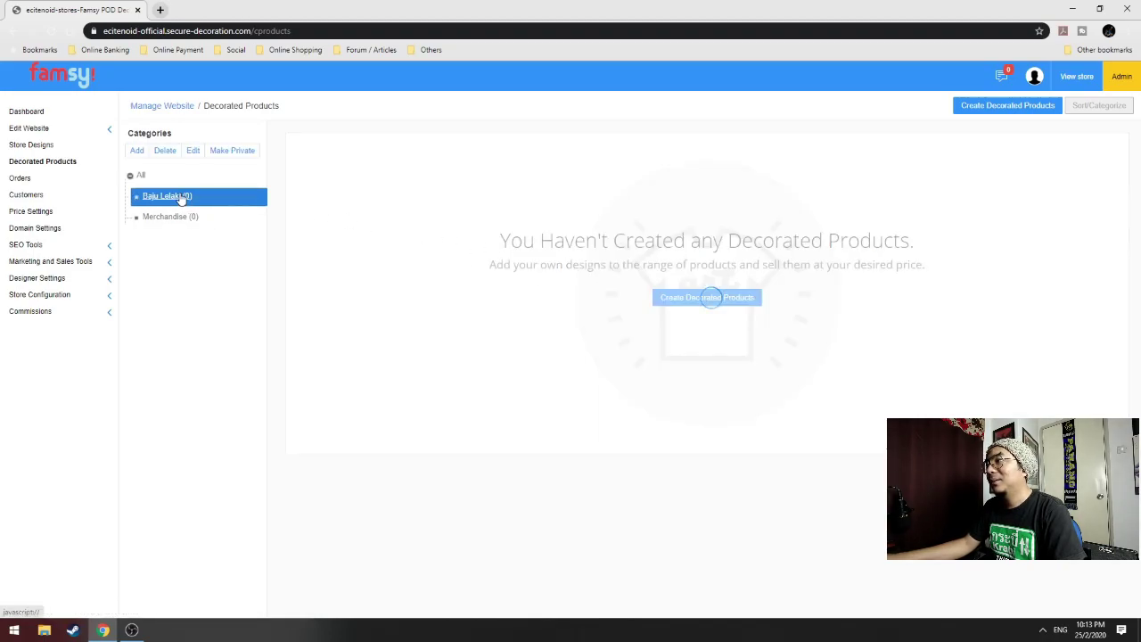
click(186, 219)
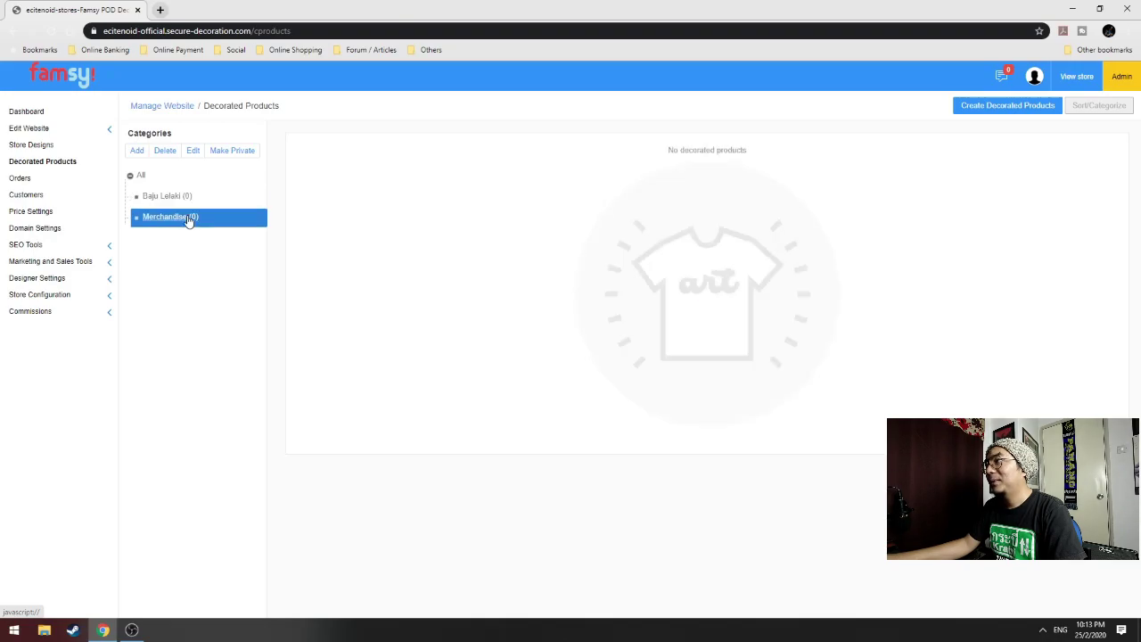
click(186, 197)
click(140, 176)
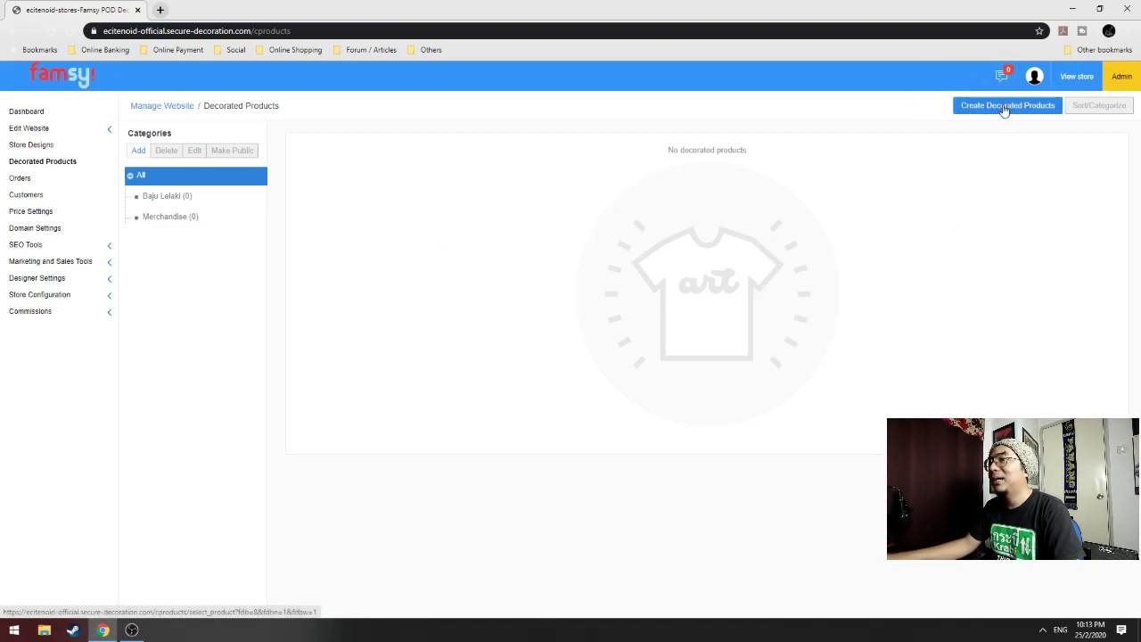
click(177, 197)
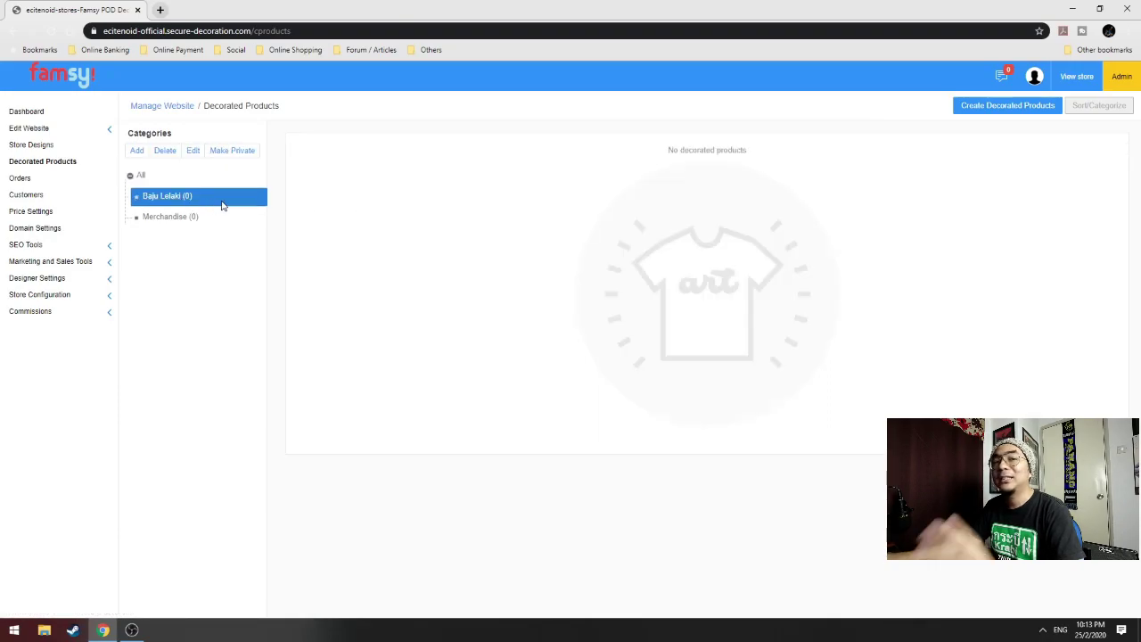
Start creating a decorated product and choose the 76000 Gildan Premium Adult T-Shirt from the Short Sleeve blanks
click(981, 108)
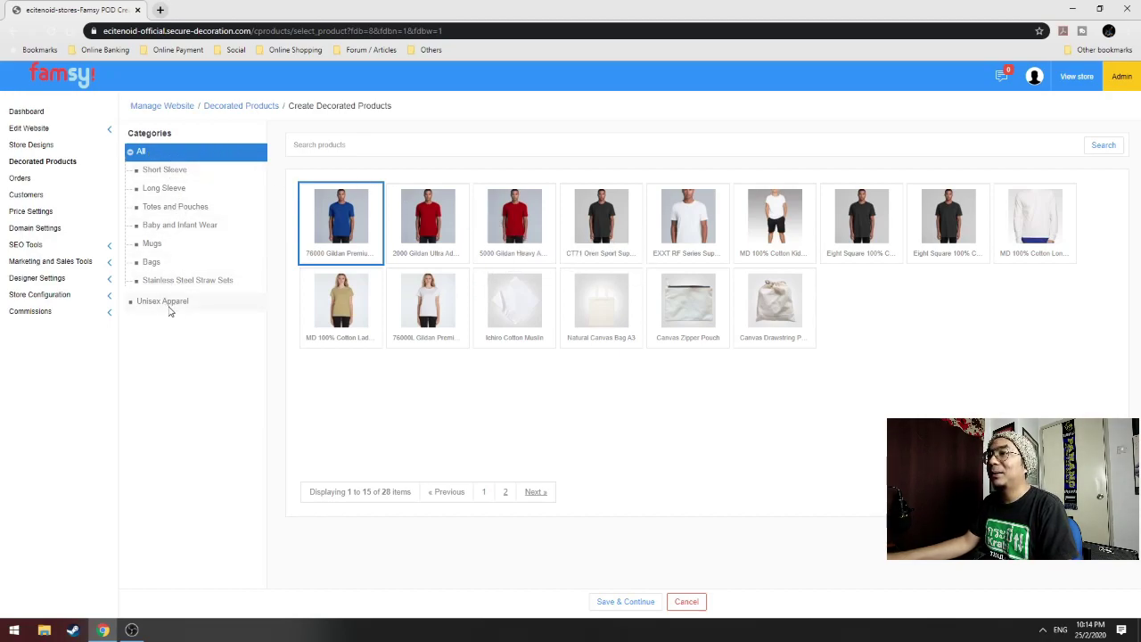
click(165, 169)
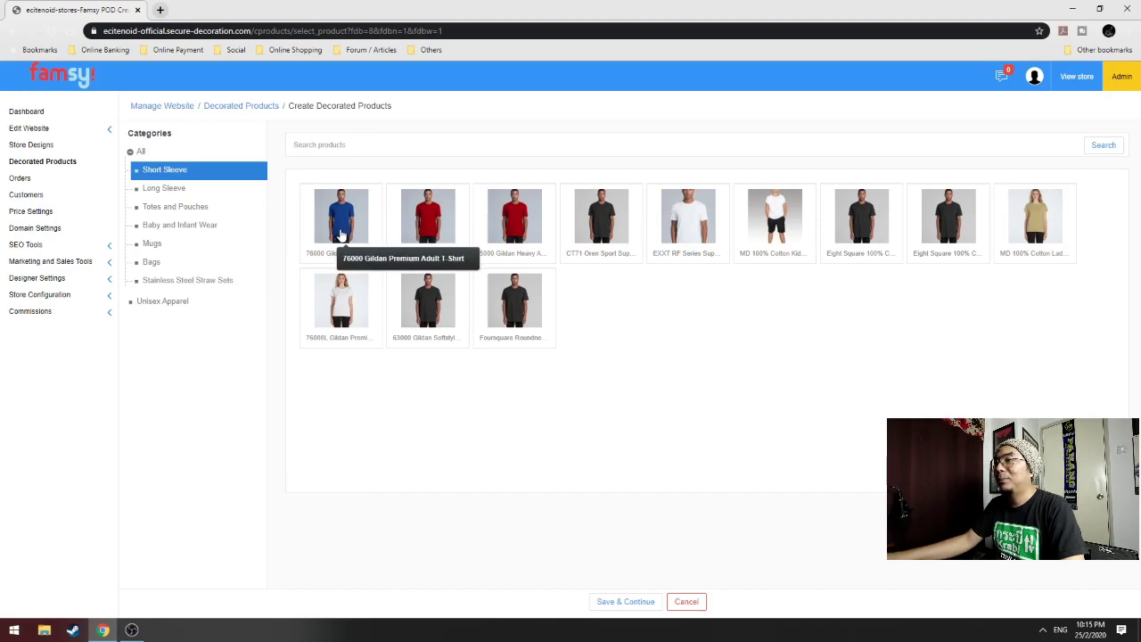
click(330, 236)
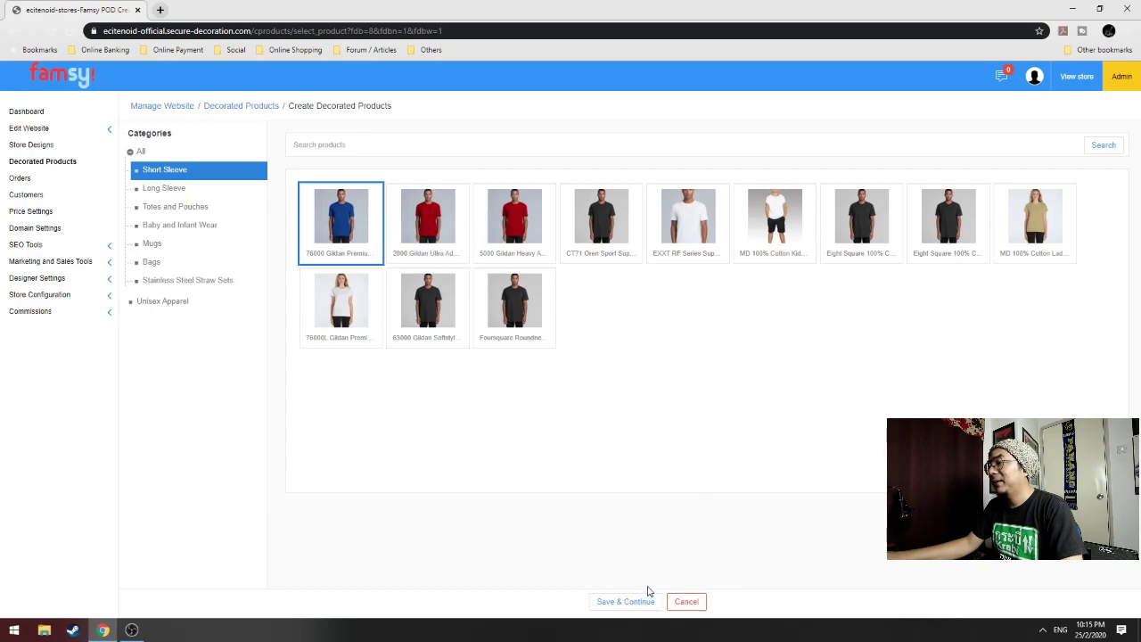
Continue to the designer with the chosen T-shirt, try it in white, black and royal blue, and set its colour to black
click(625, 602)
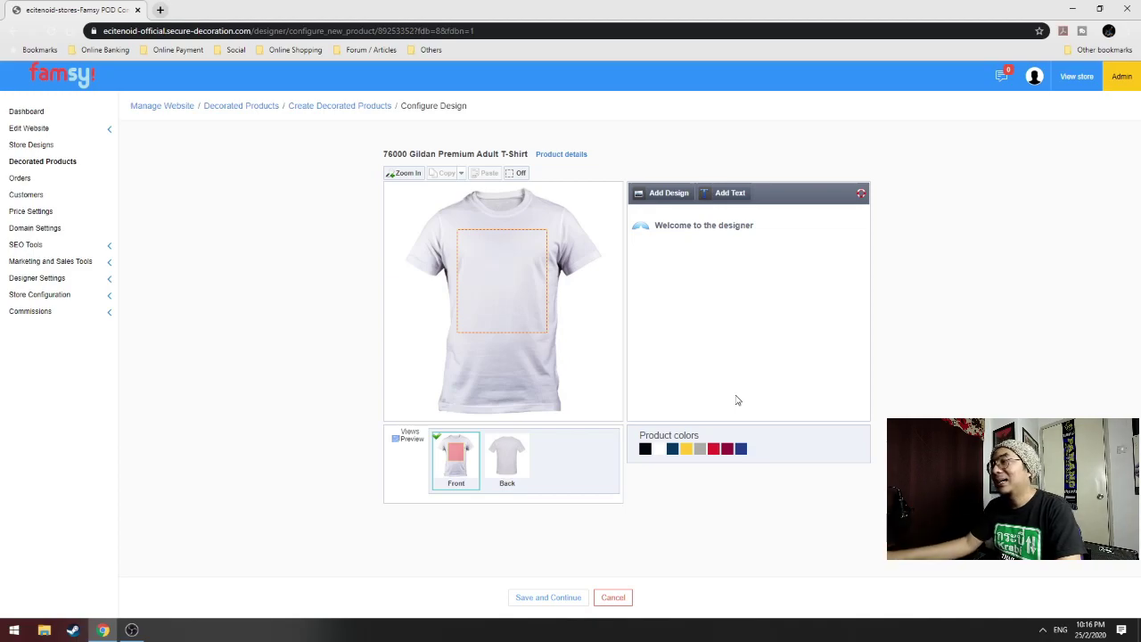
click(661, 450)
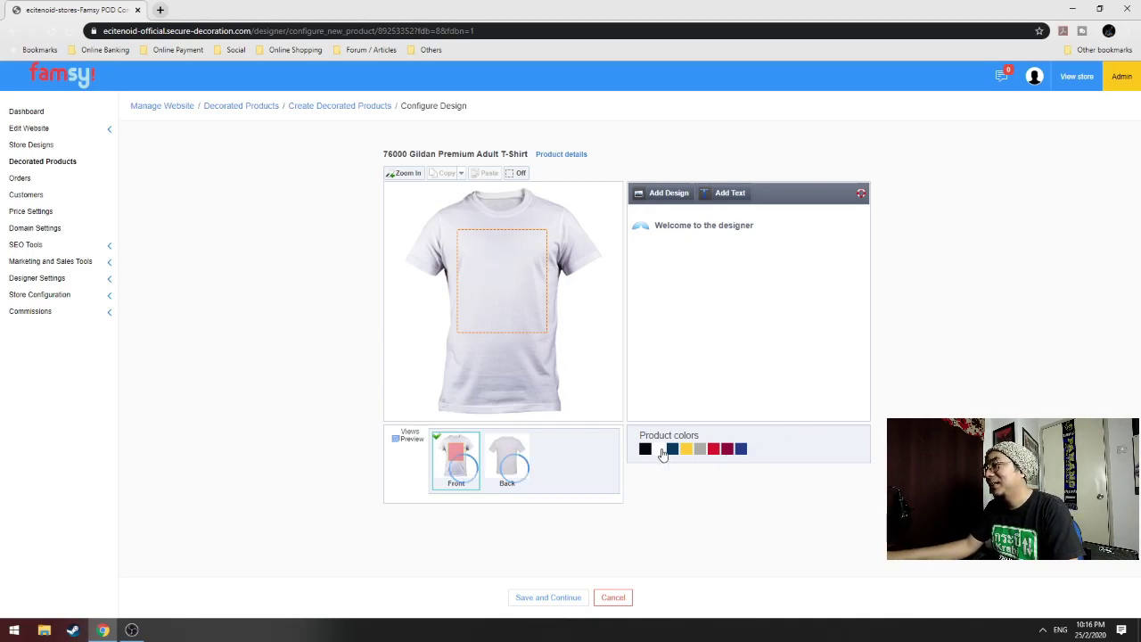
click(644, 449)
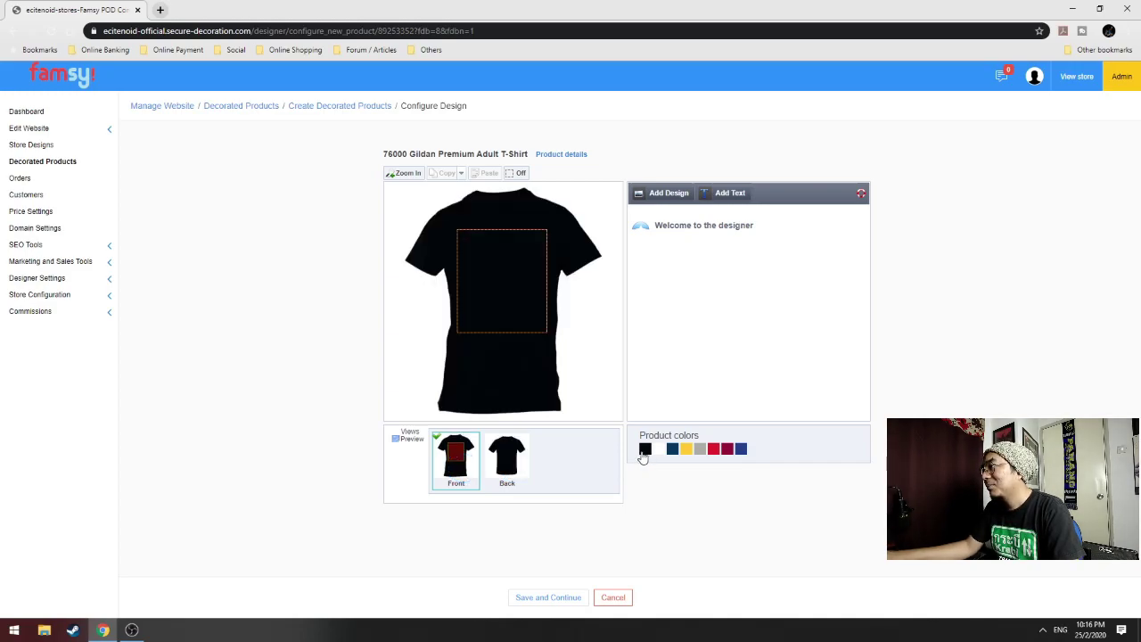
click(743, 451)
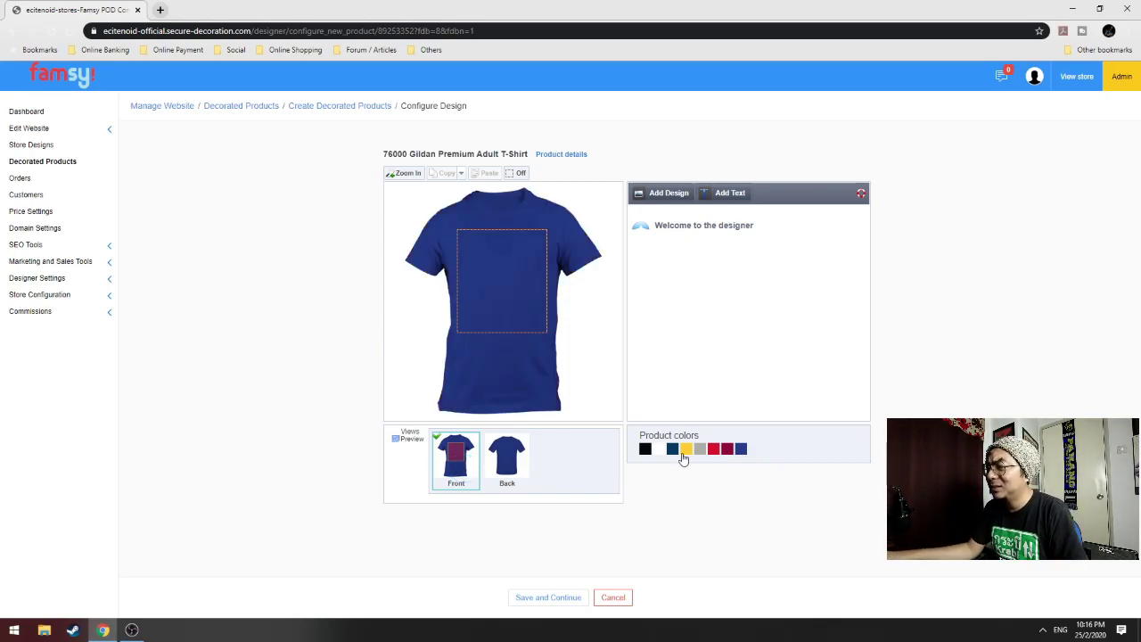
click(645, 449)
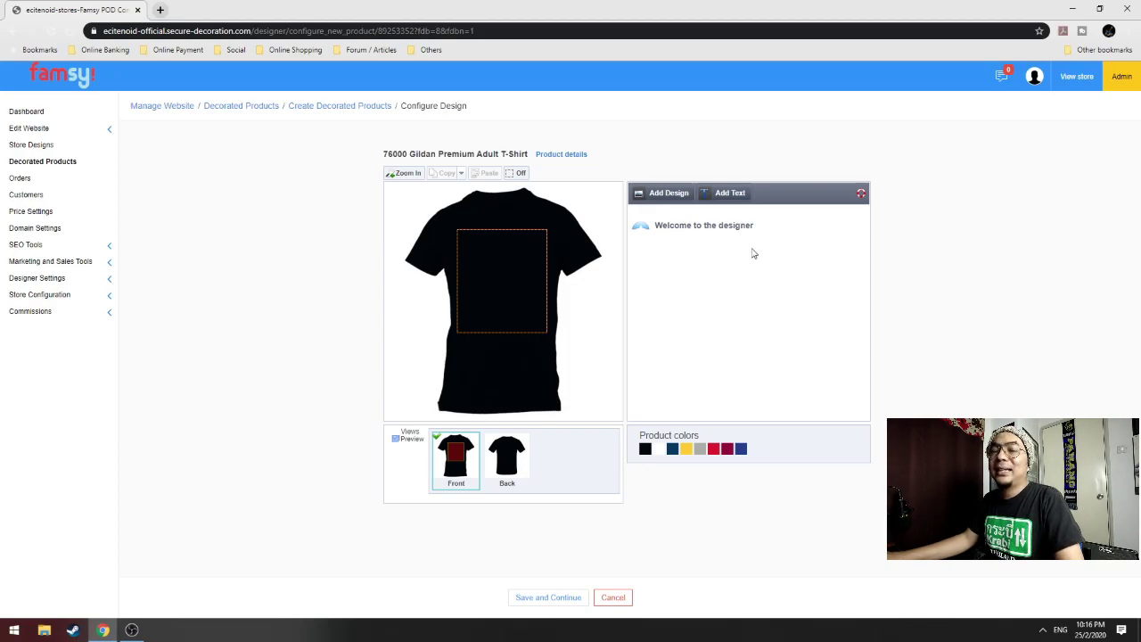
Start adding a personalized design to the shirt front and look through the first page of Stock Design artwork
click(671, 193)
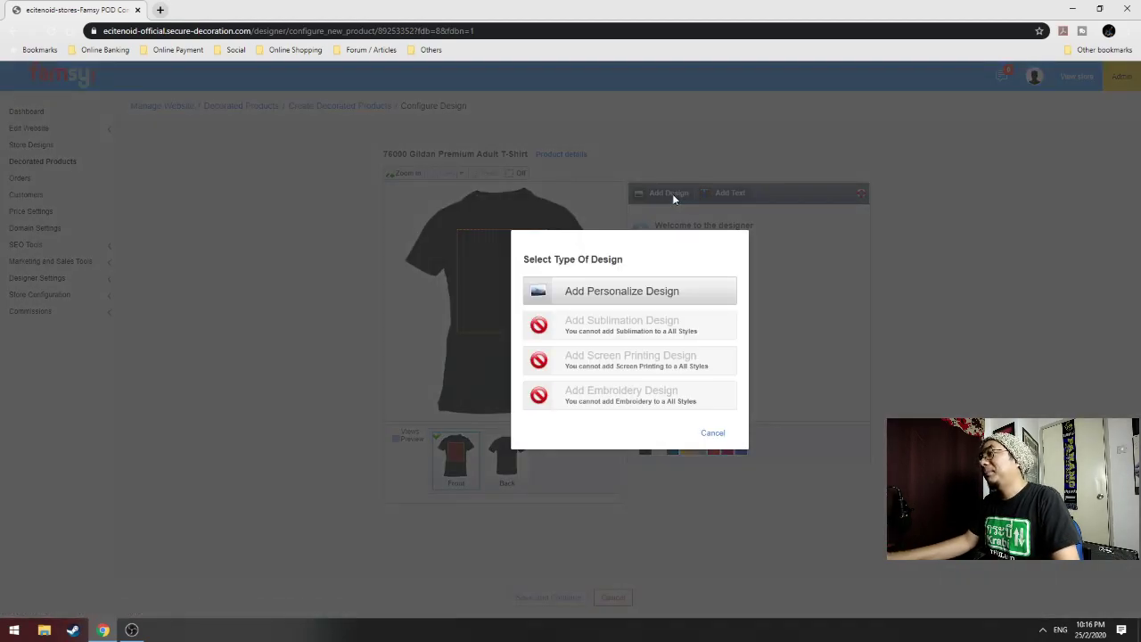
click(670, 304)
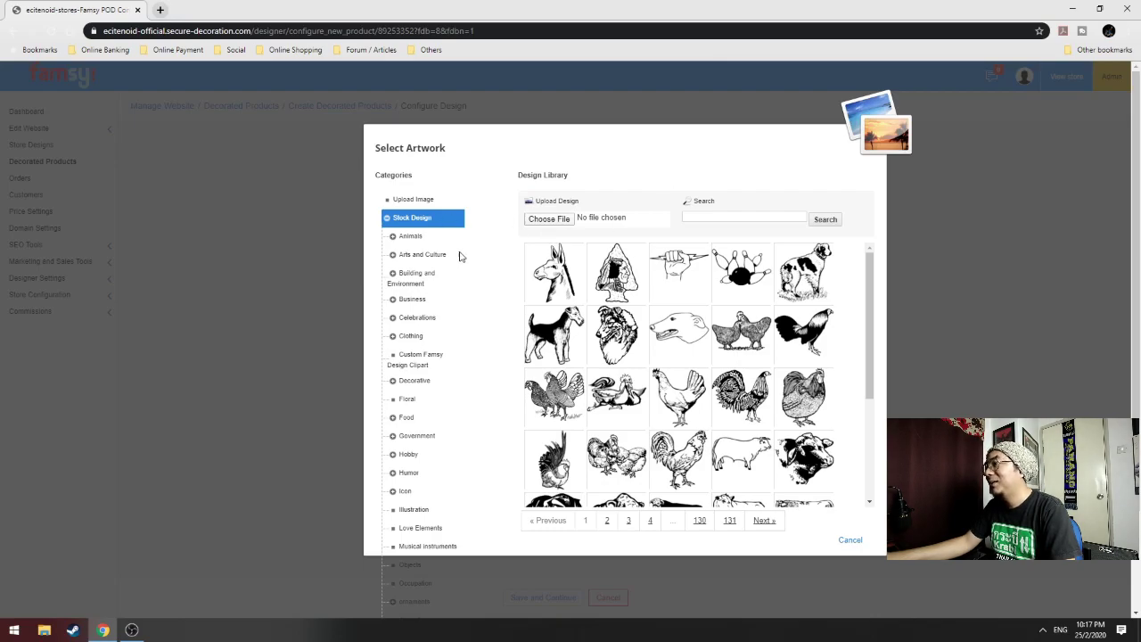
scroll(648, 344, down, 1)
scroll(648, 343, down, 2)
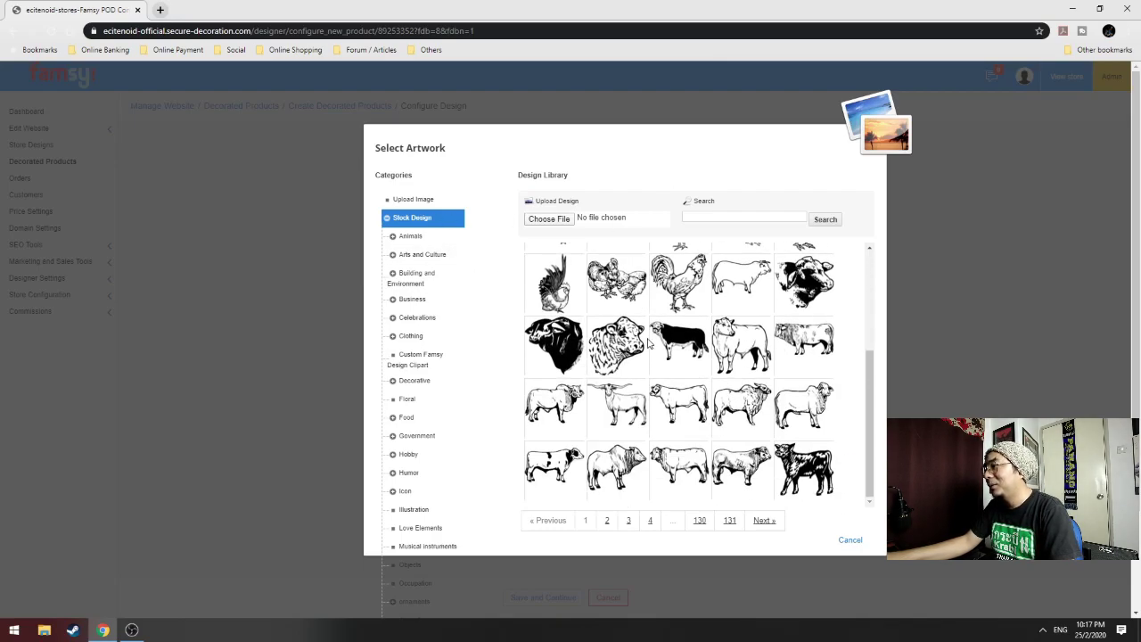
scroll(648, 343, up, 3)
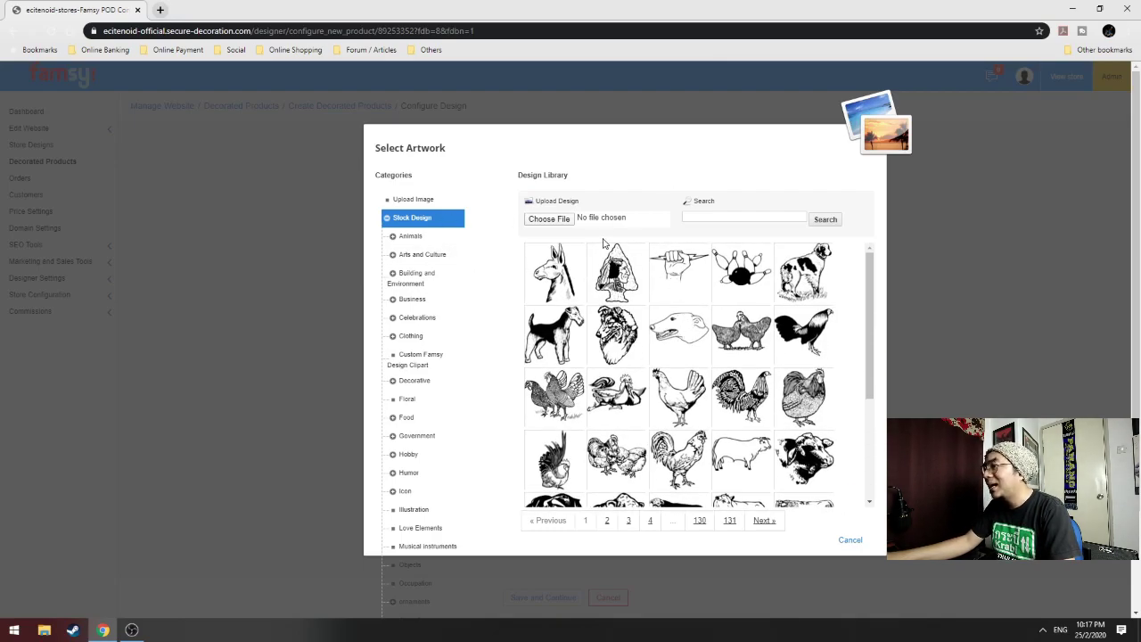
Browse the stock artwork in the Animals and the Arts and Culture categories
click(411, 238)
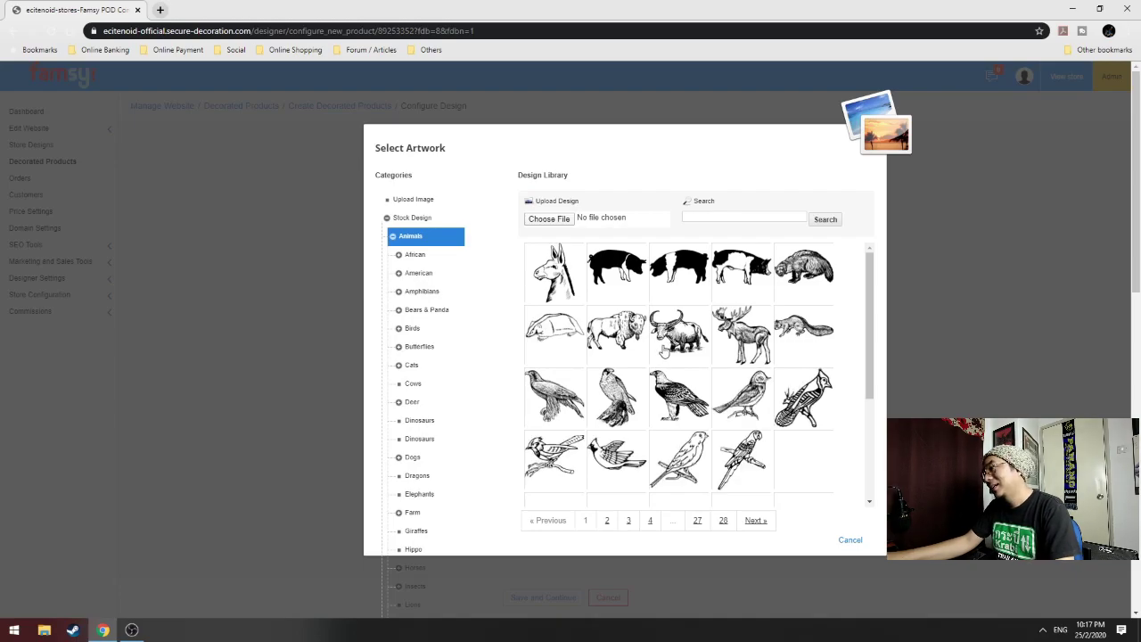
scroll(664, 352, down, 3)
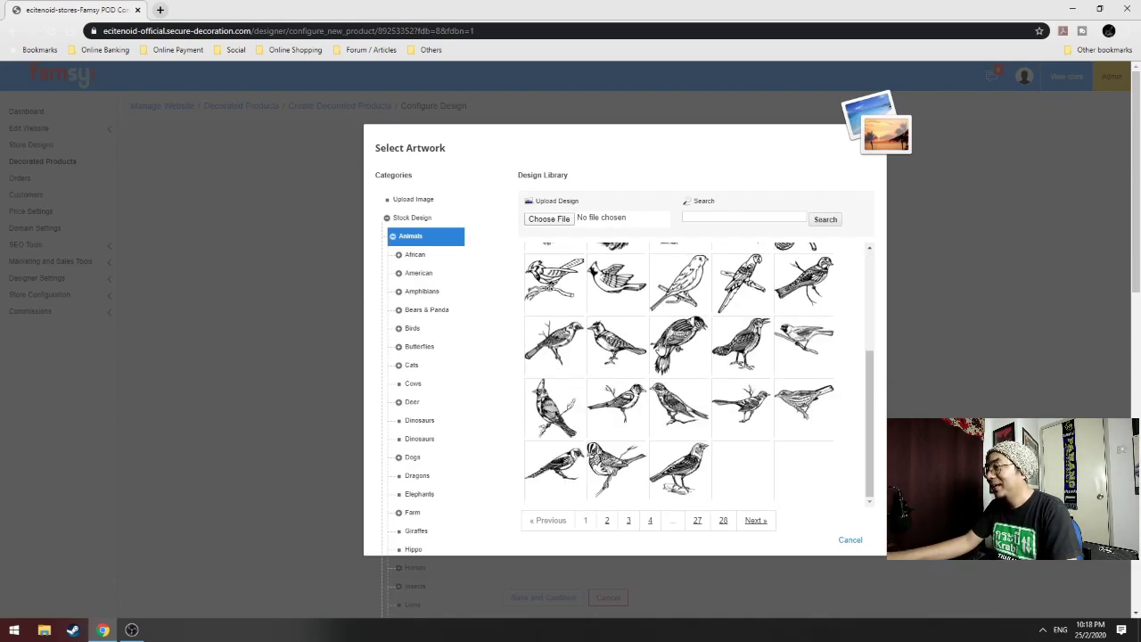
scroll(406, 267, down, 2)
scroll(406, 267, up, 2)
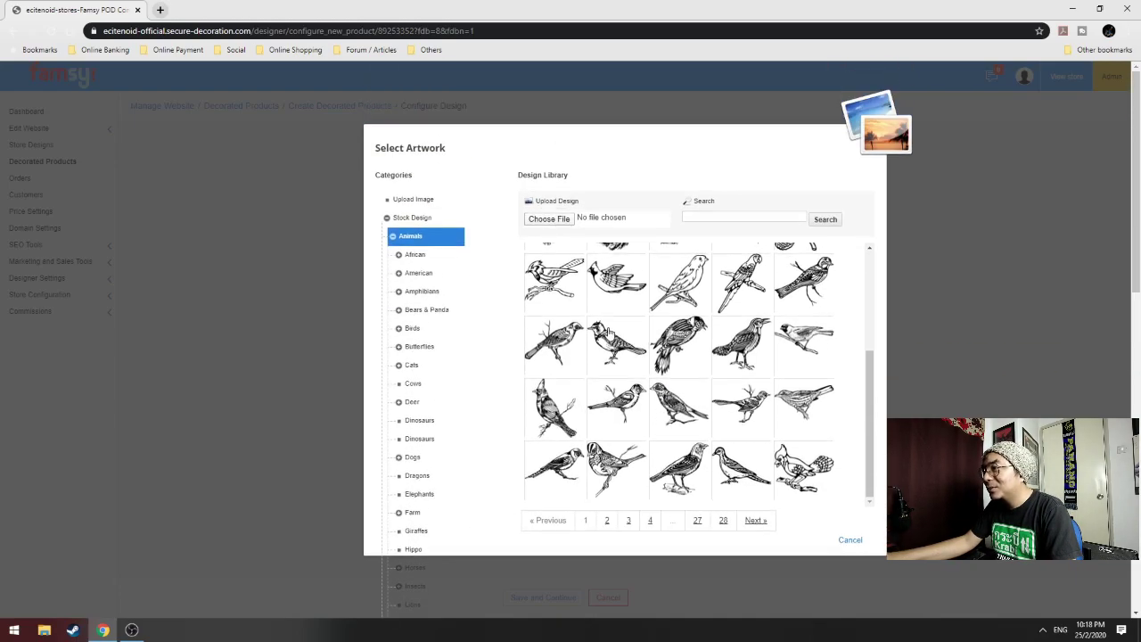
click(393, 236)
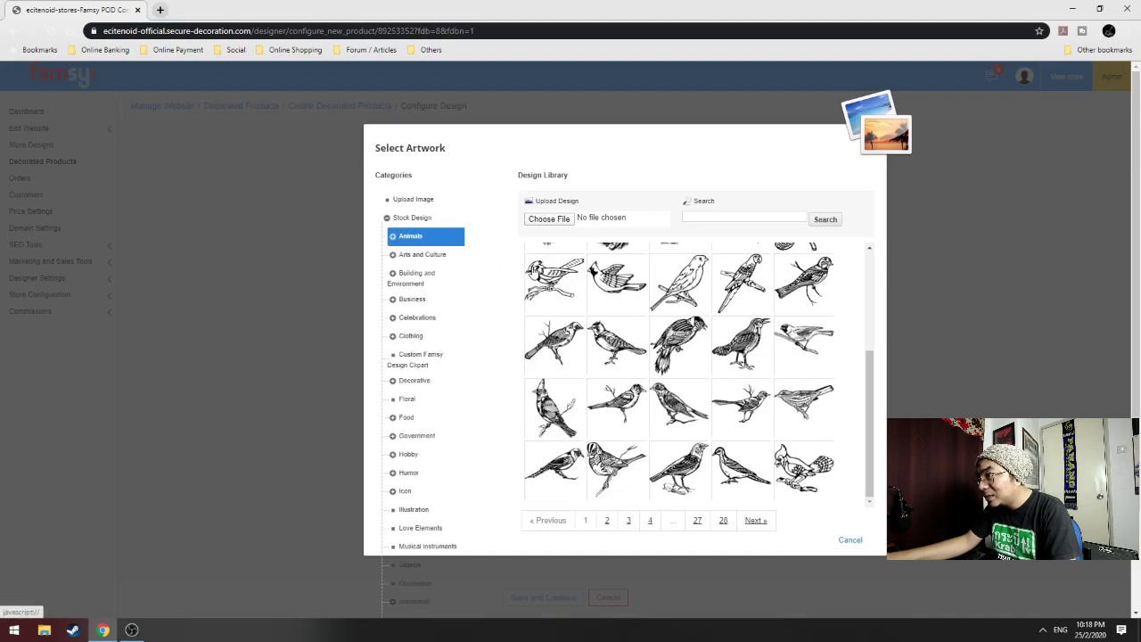
click(431, 259)
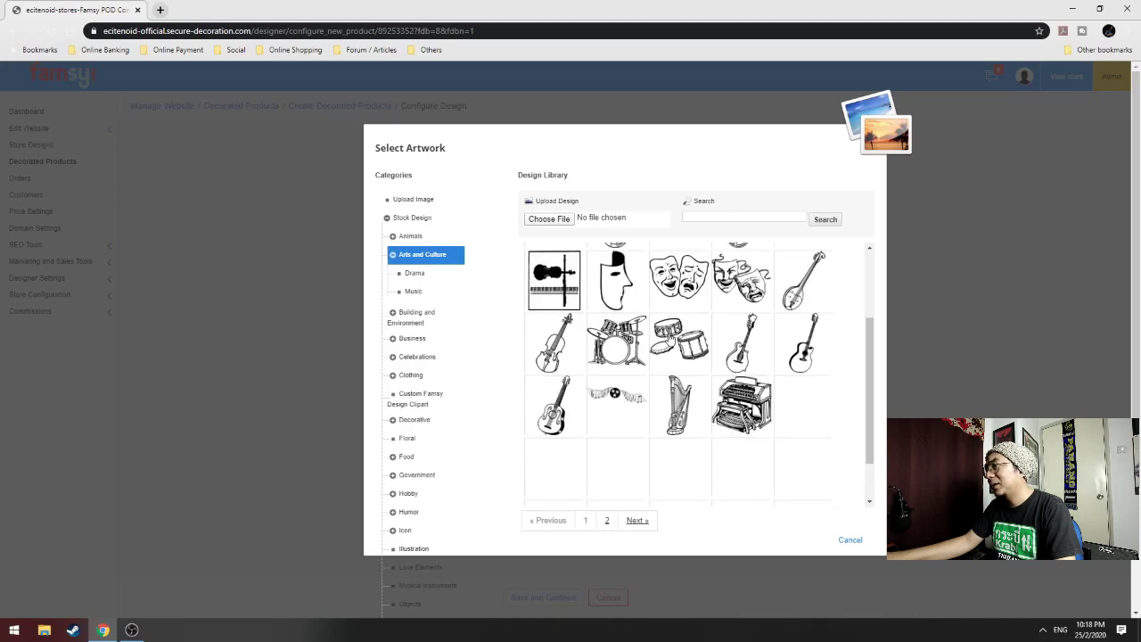
scroll(671, 343, up, 1)
scroll(671, 346, down, 3)
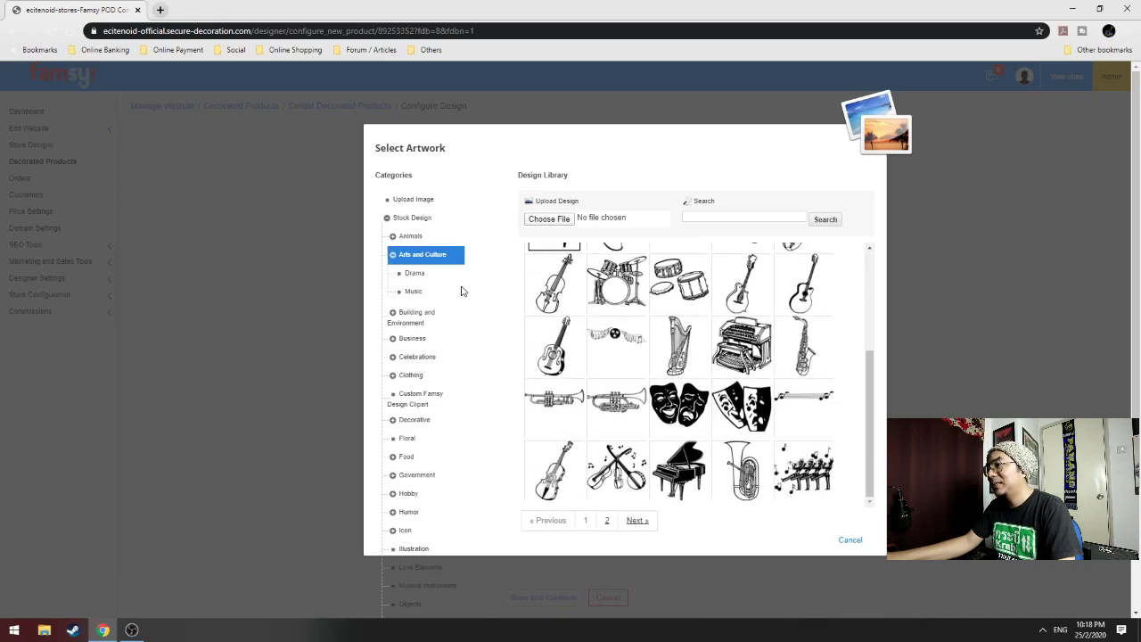
Browse the first two pages of Building and Environment artwork and check the Custom Famsy Design Clipart category
click(425, 318)
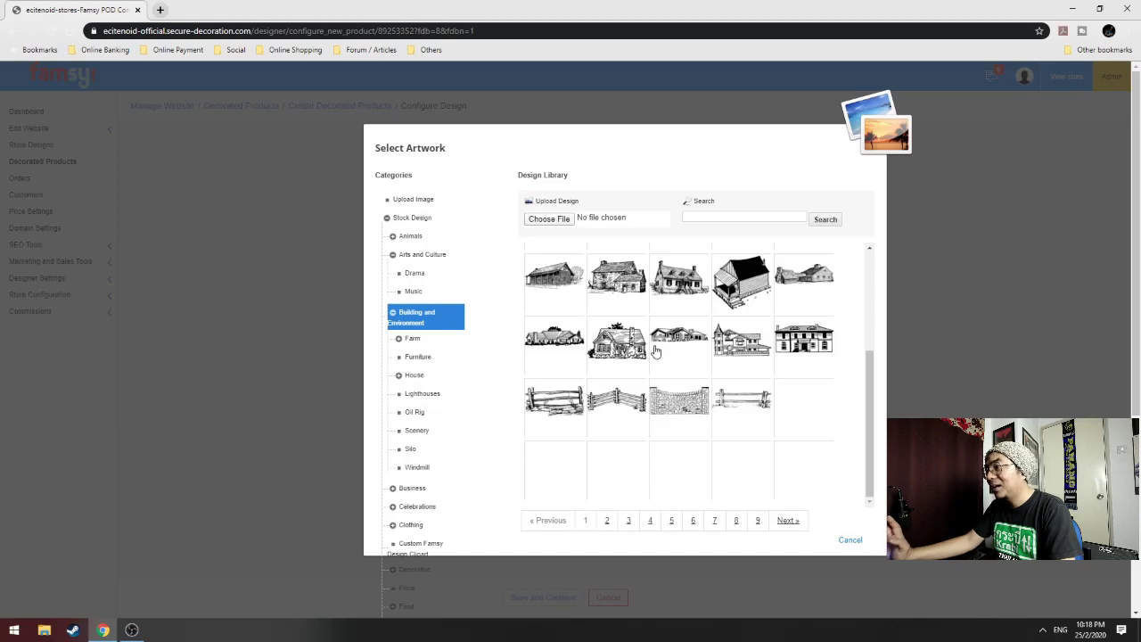
scroll(656, 350, down, 2)
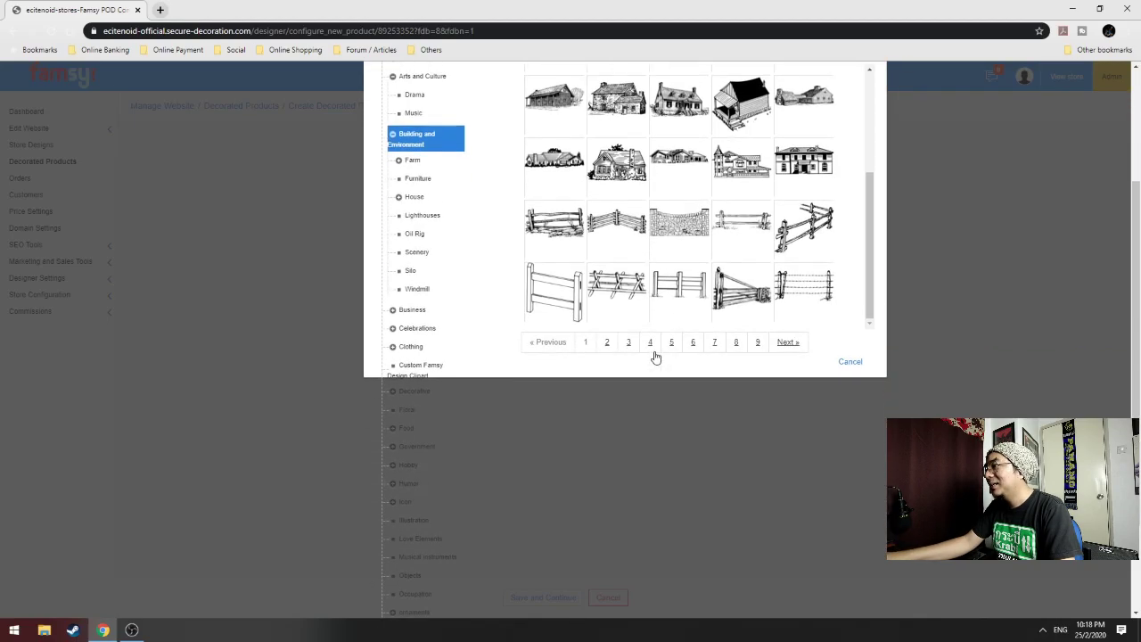
click(782, 348)
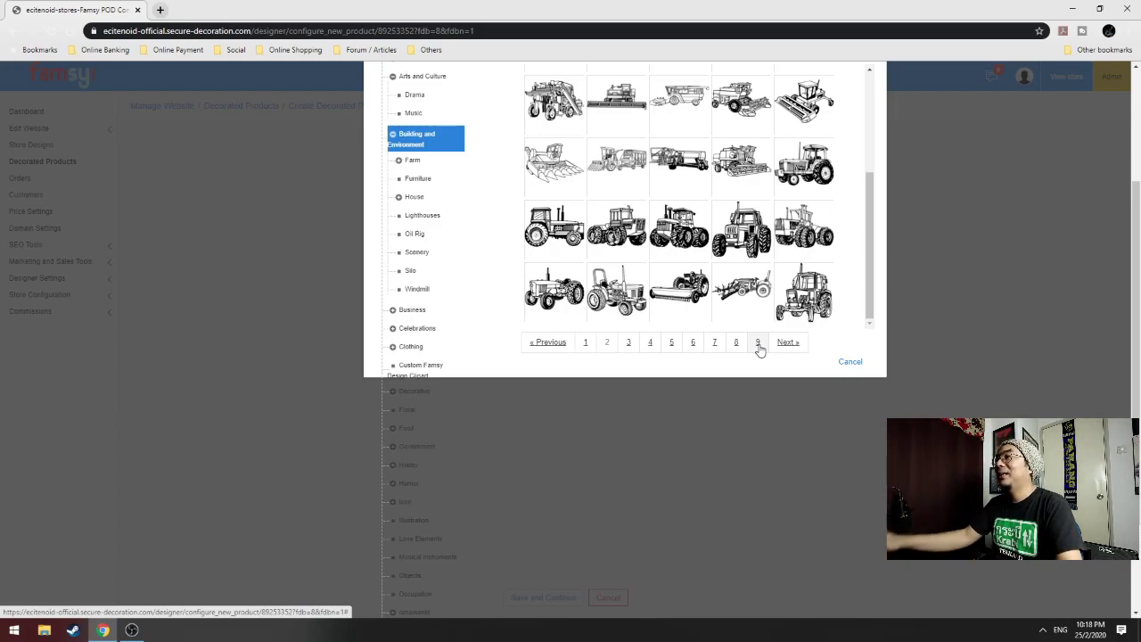
scroll(751, 307, up, 5)
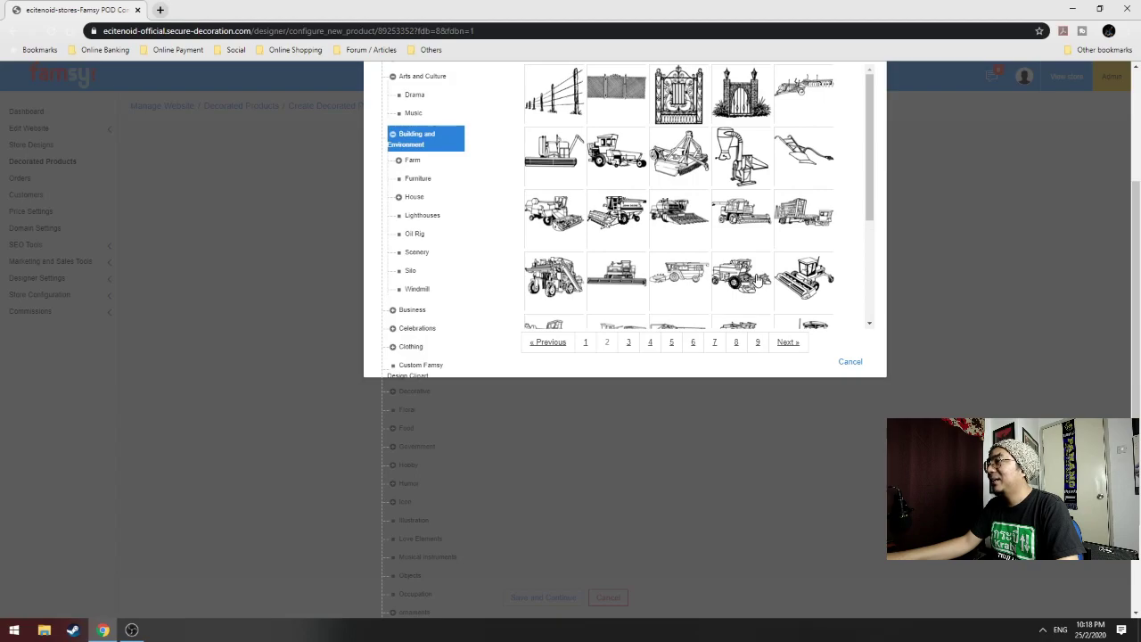
scroll(464, 303, down, 3)
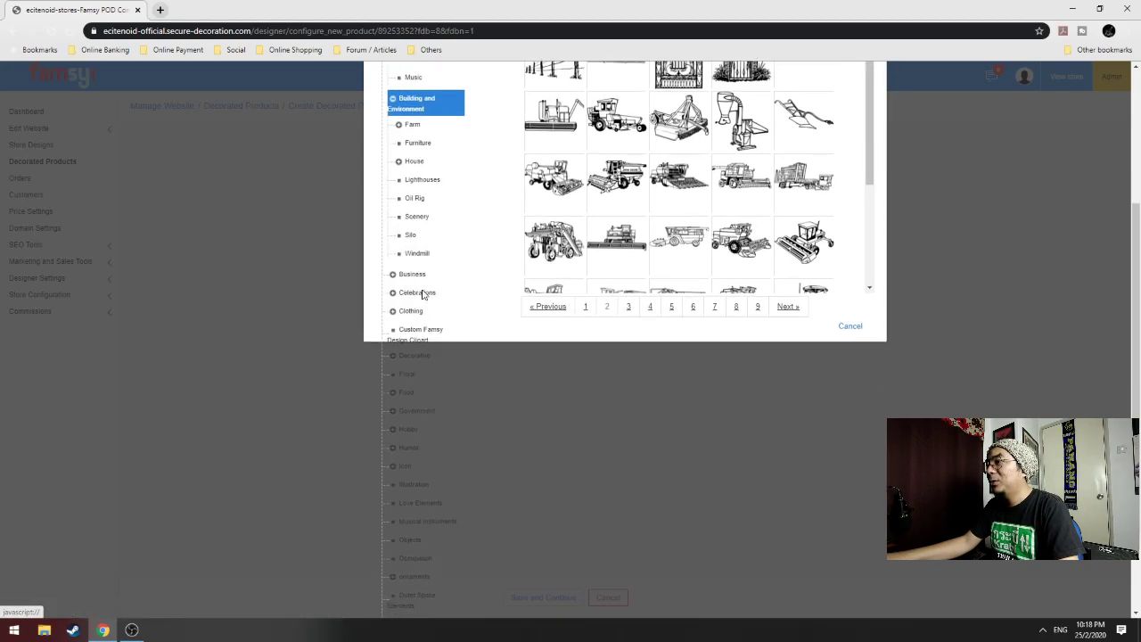
scroll(425, 268, up, 2)
scroll(425, 264, up, 2)
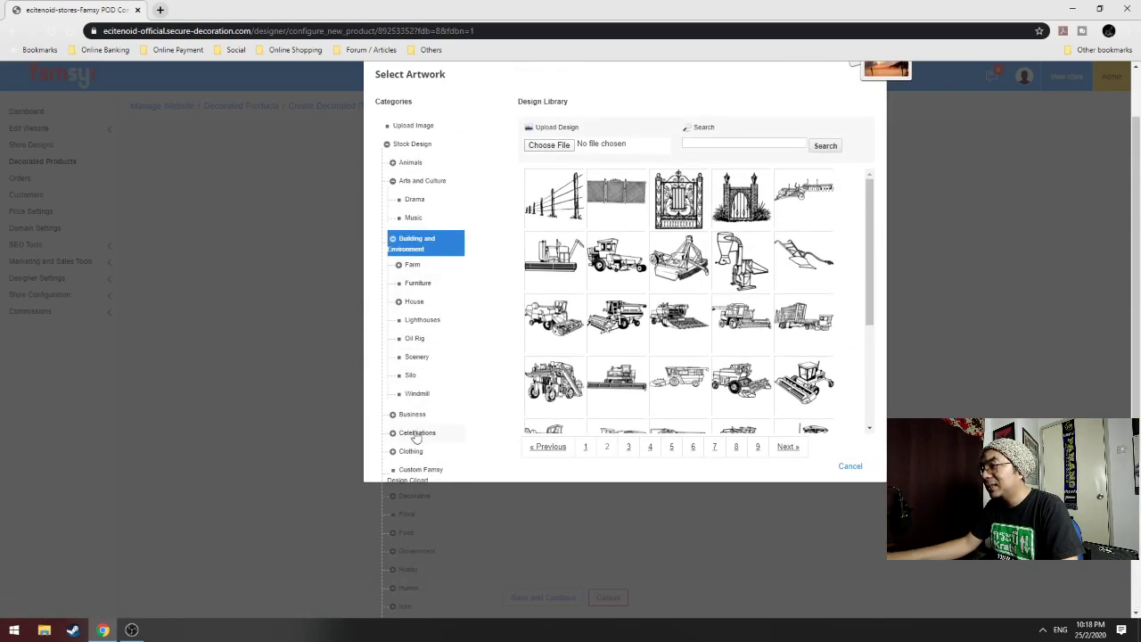
click(422, 475)
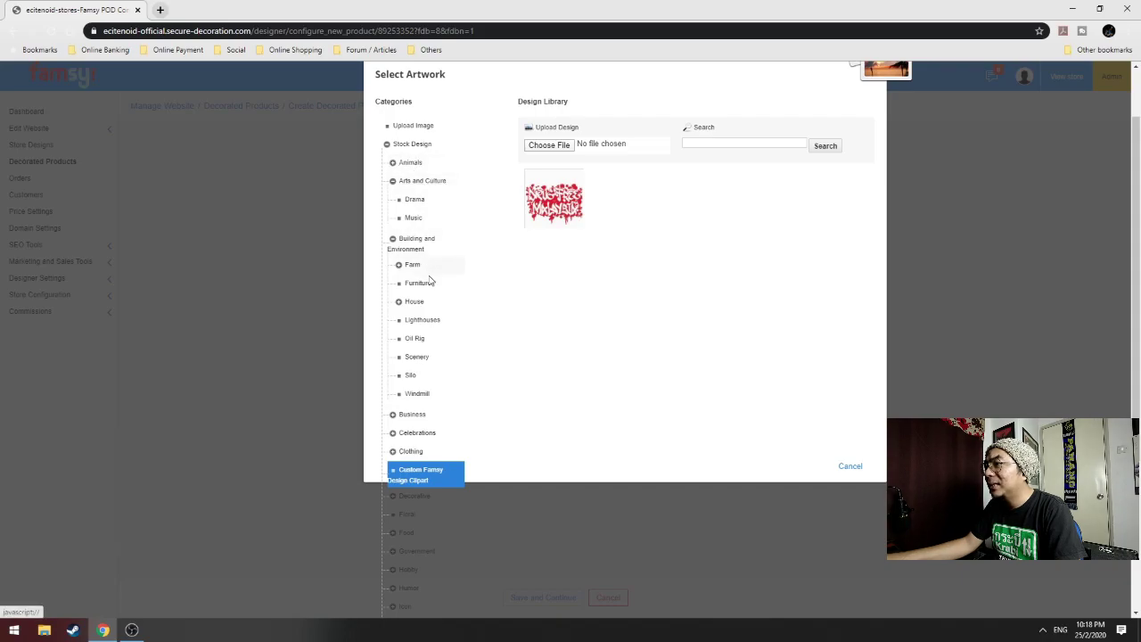
Add the log cabin artwork BS0013 from the Building and Environment category to the front of the shirt
click(417, 246)
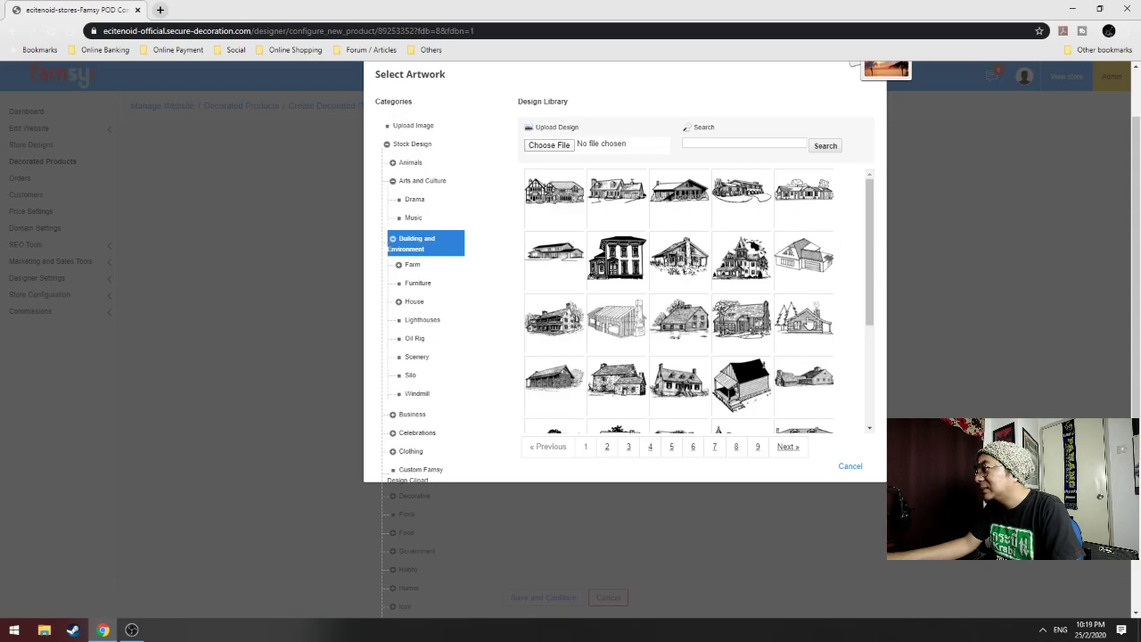
scroll(723, 353, down, 2)
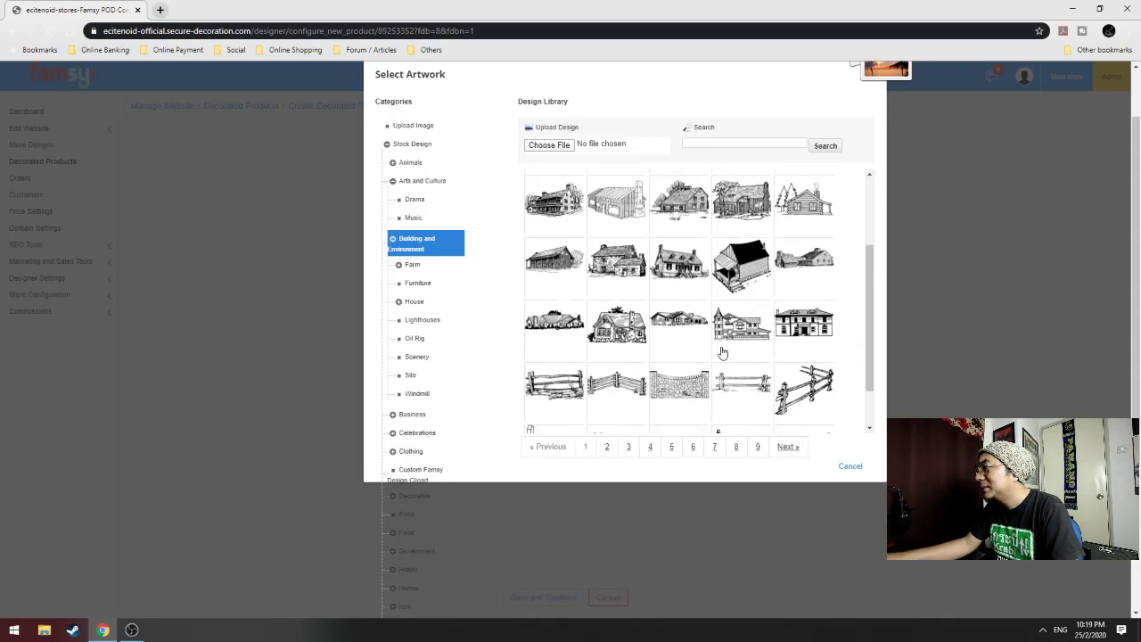
scroll(723, 353, down, 1)
scroll(721, 355, up, 4)
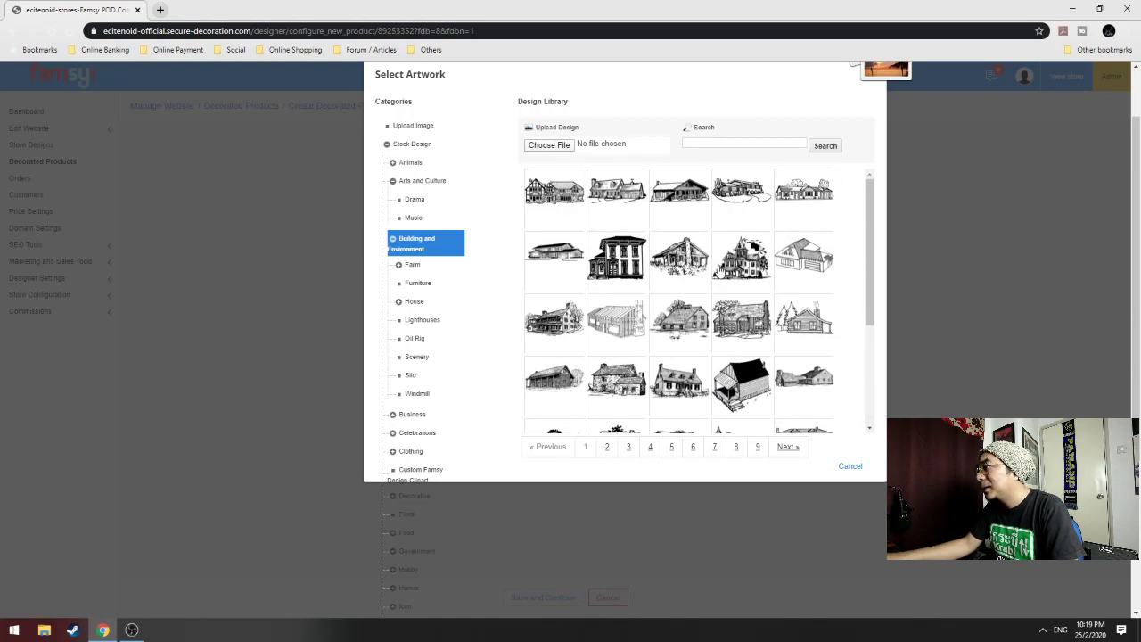
click(685, 262)
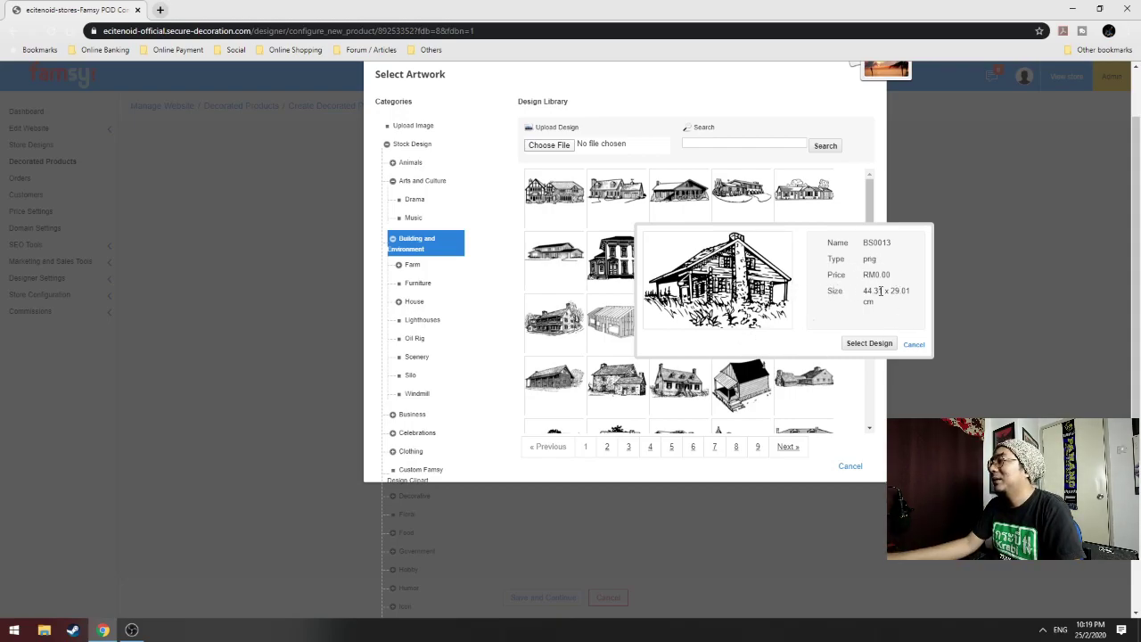
click(870, 343)
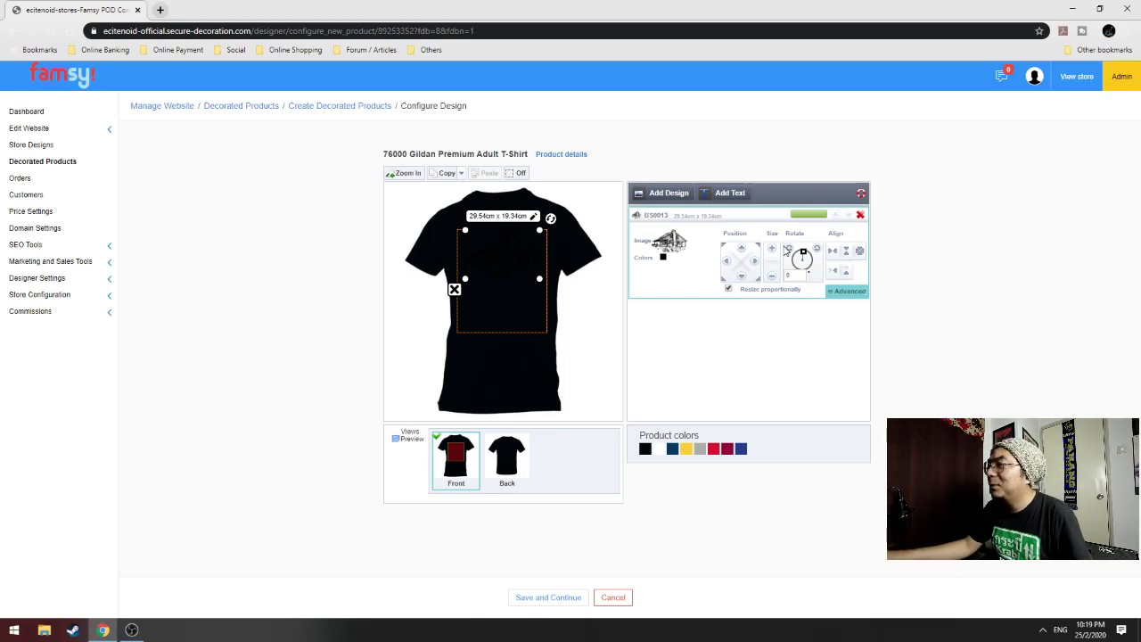
Compare the cabin artwork on white, black, yellow, grey and red shirts, and set the product colour to white
click(657, 458)
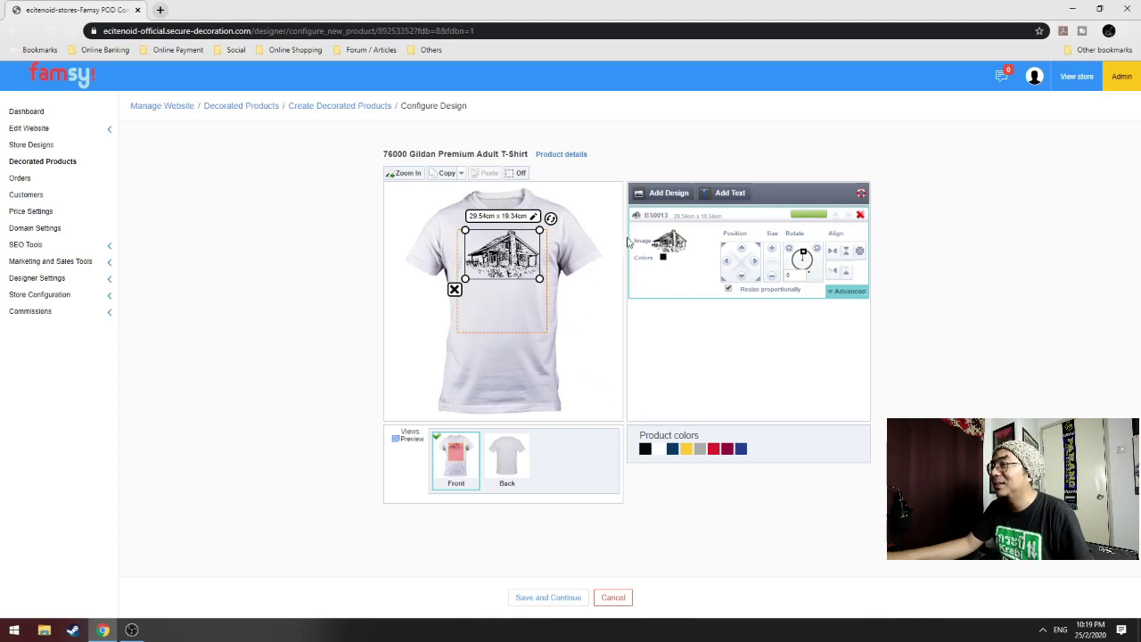
click(645, 448)
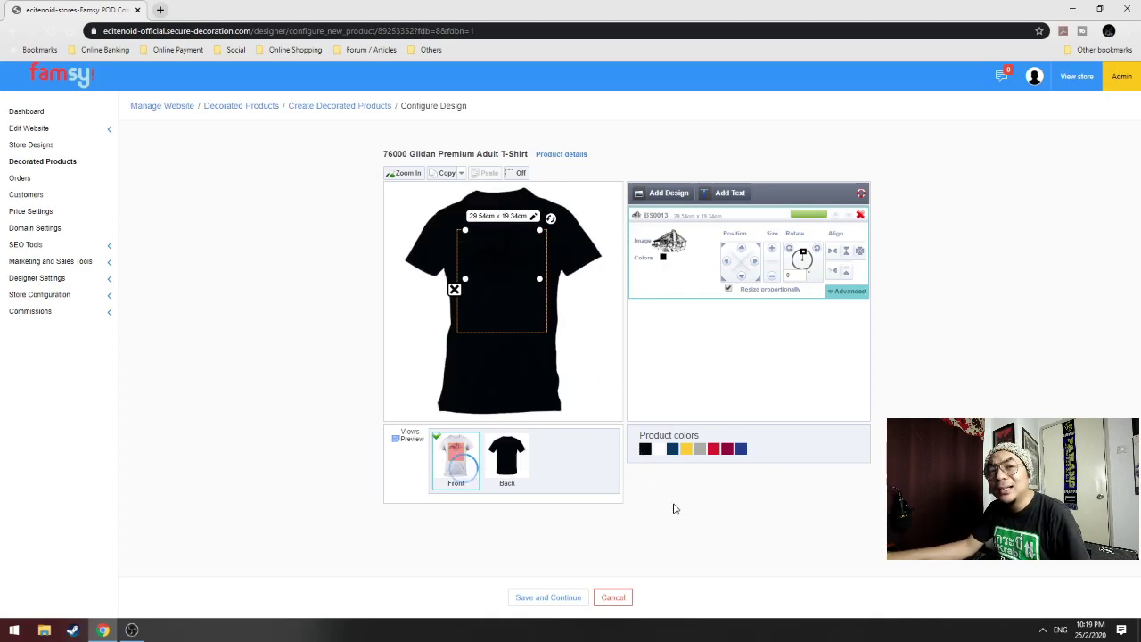
click(687, 451)
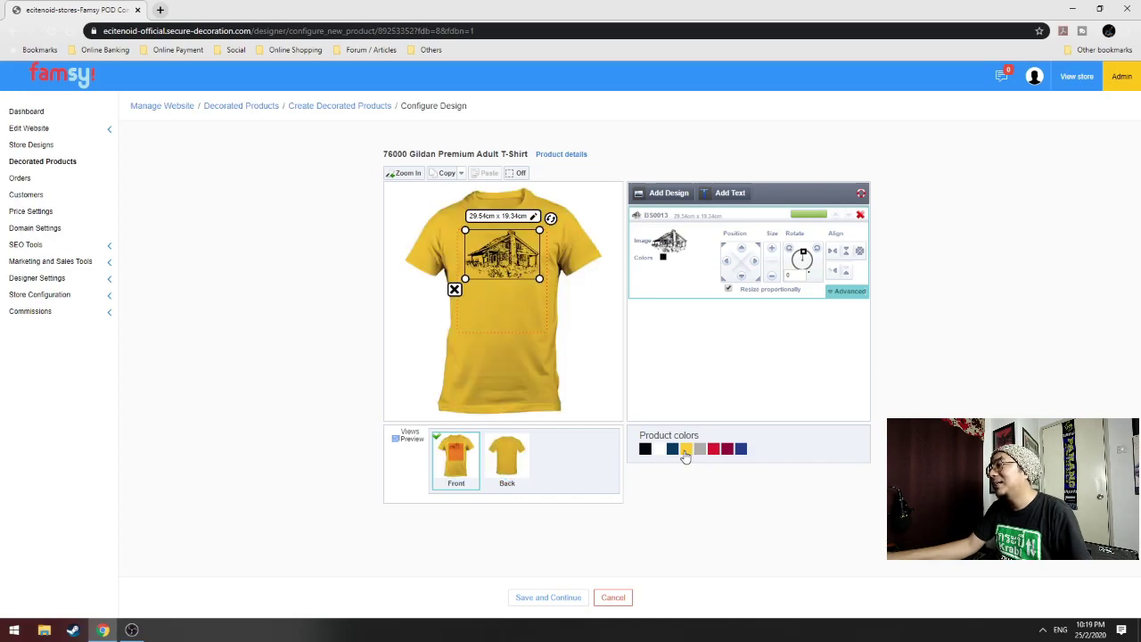
click(701, 451)
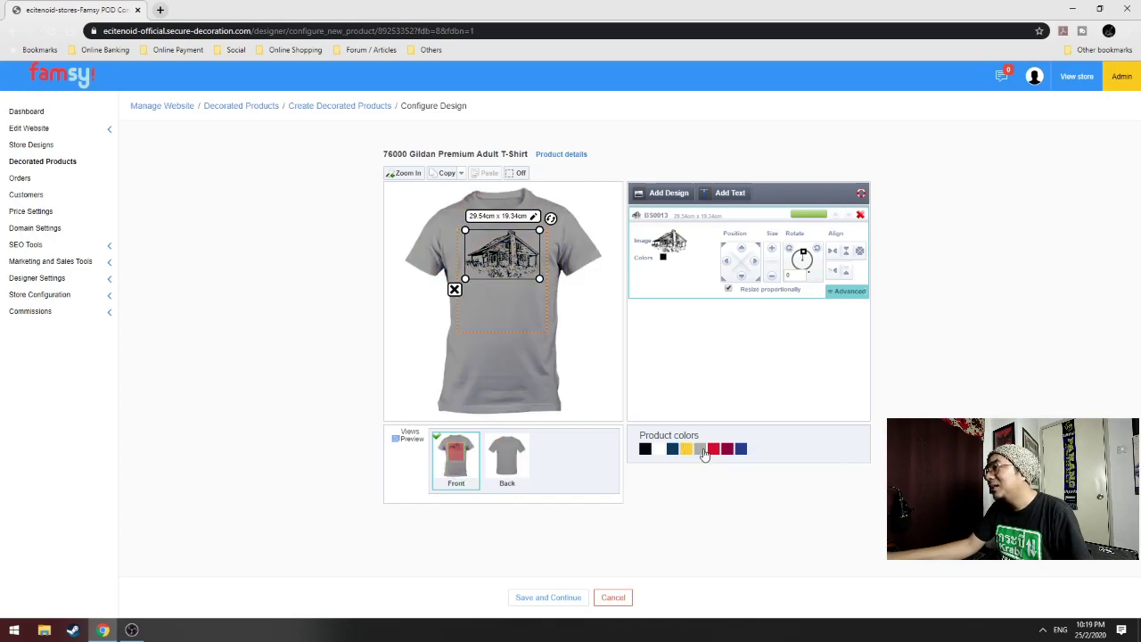
click(714, 450)
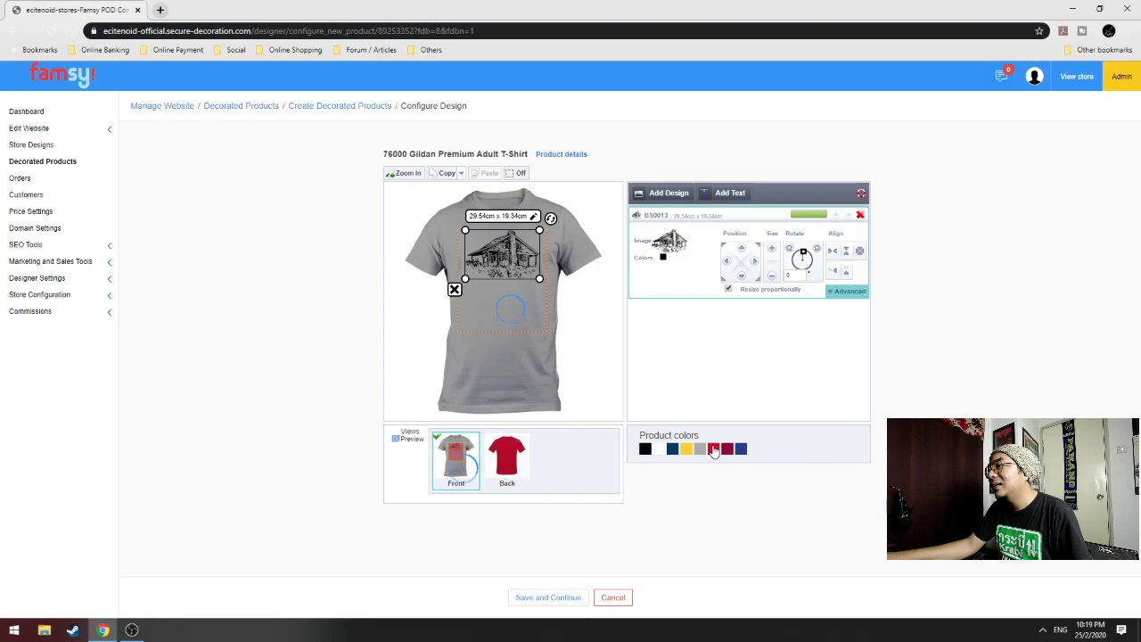
click(659, 451)
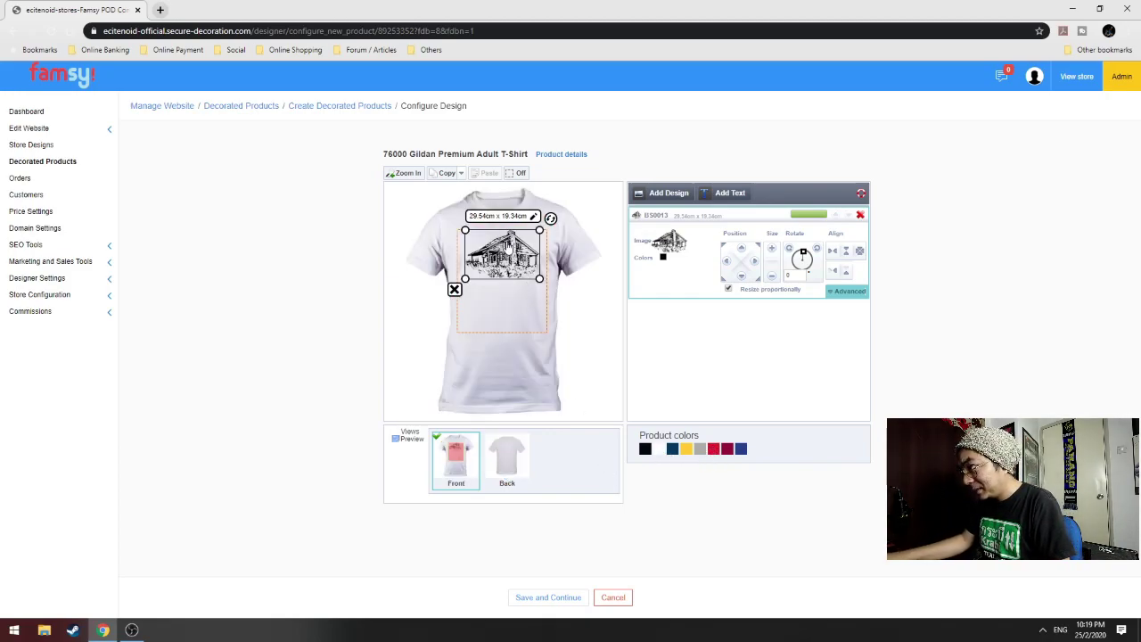
Reposition the cabin artwork within the front print area so it lies along the area's upper edge
drag(505, 253, 497, 254)
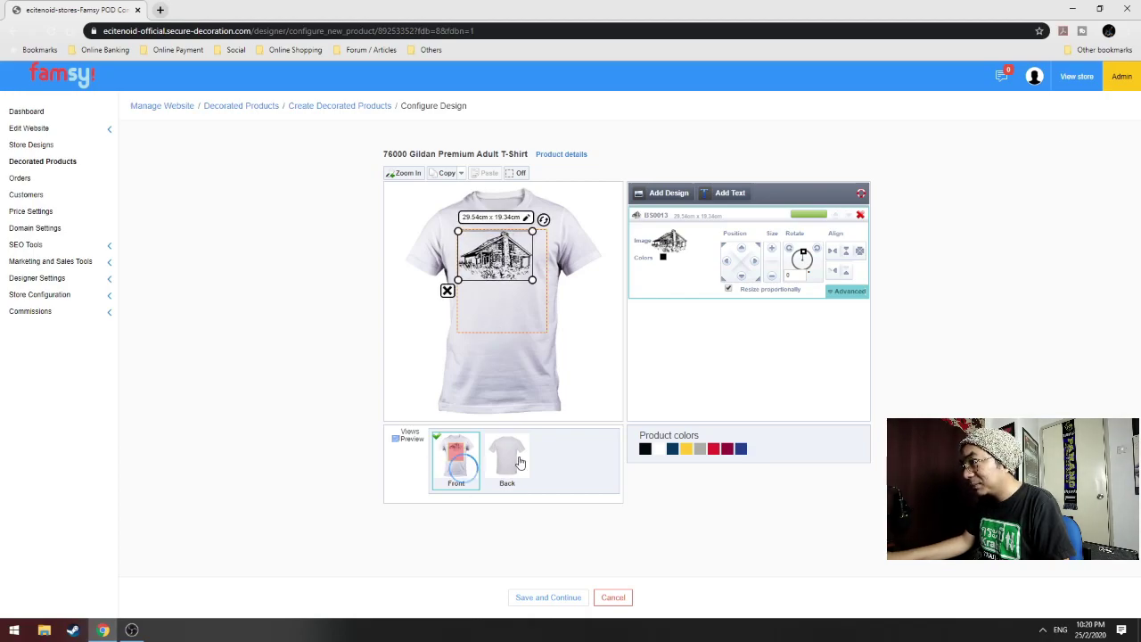
click(404, 174)
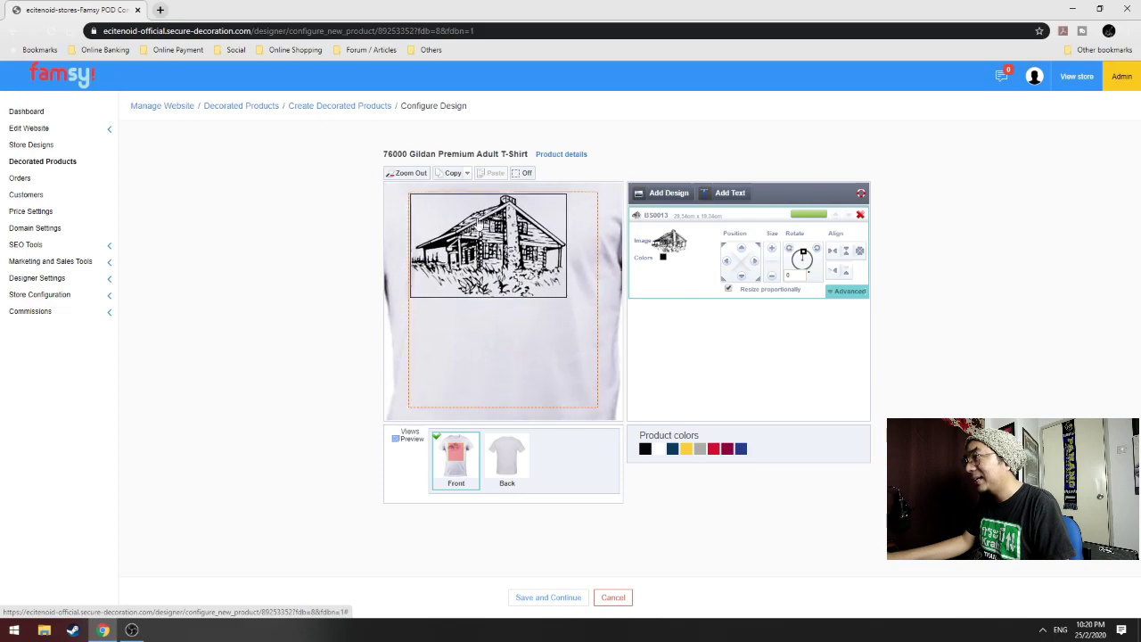
drag(518, 250, 493, 285)
click(406, 176)
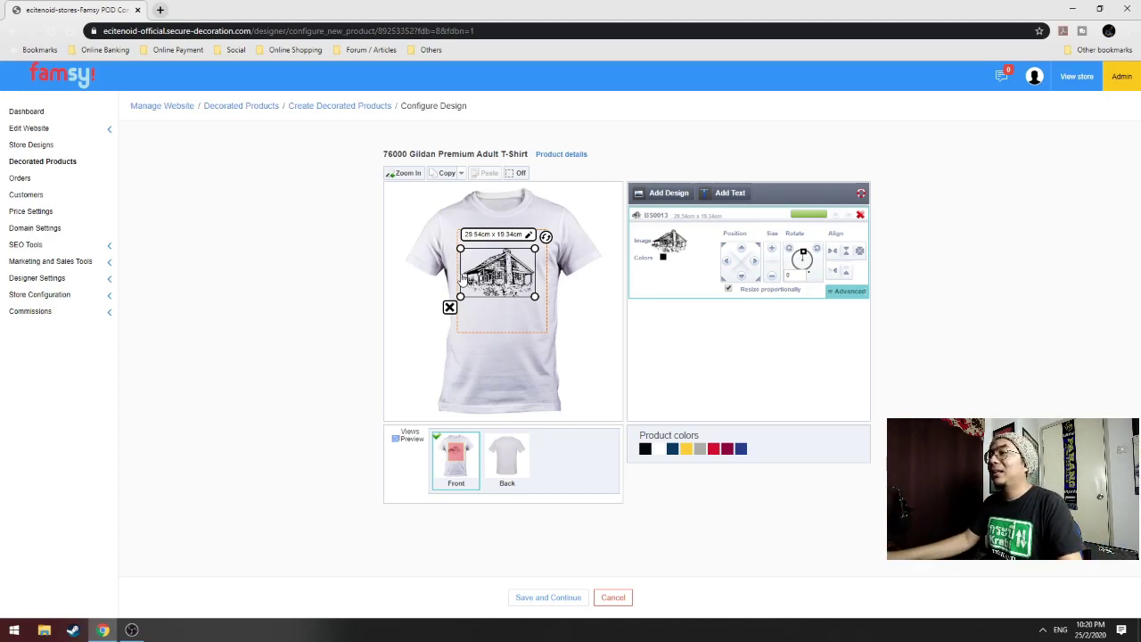
drag(506, 275, 506, 258)
Enlarge the cabin artwork proportionally to about 35.4 × 23.2 cm so it spans the full width of the print area
click(403, 174)
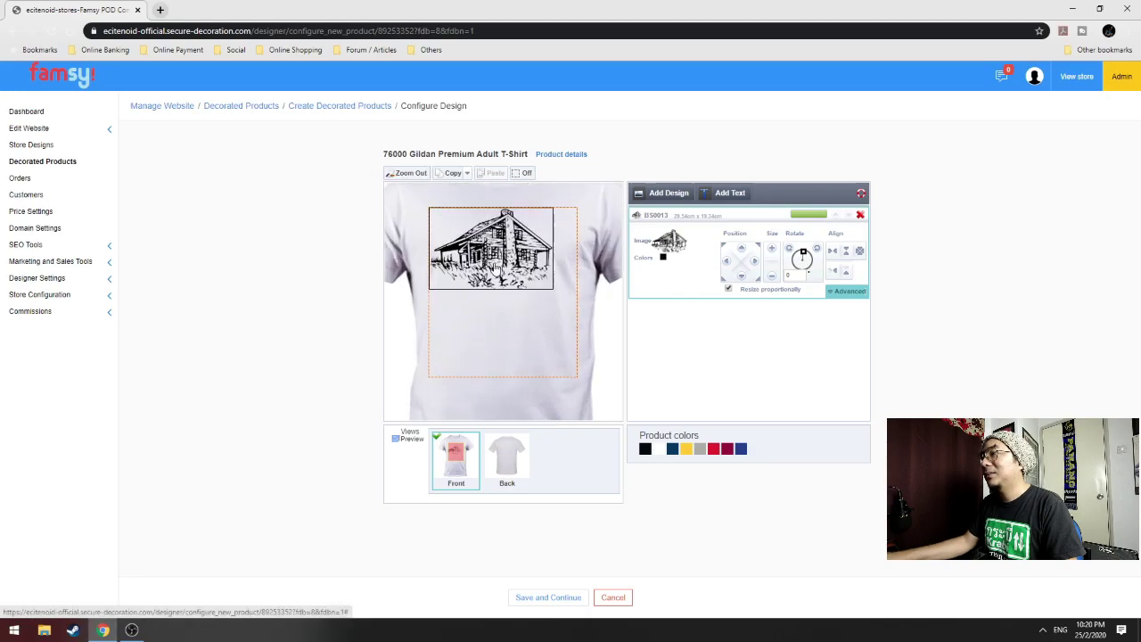
drag(569, 296, 624, 326)
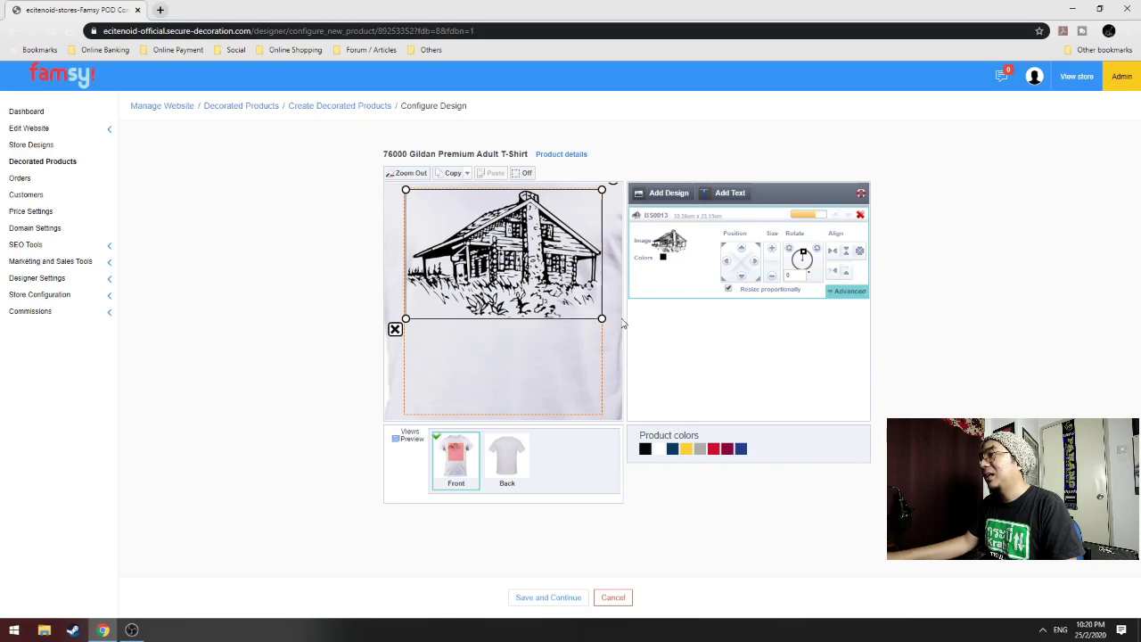
click(459, 463)
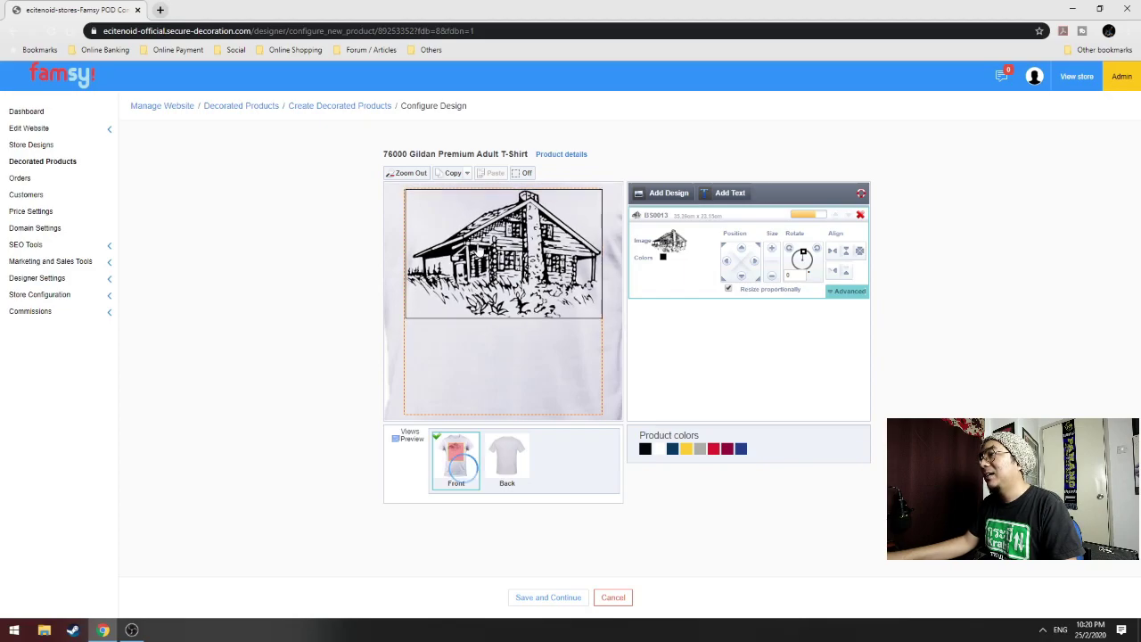
click(477, 250)
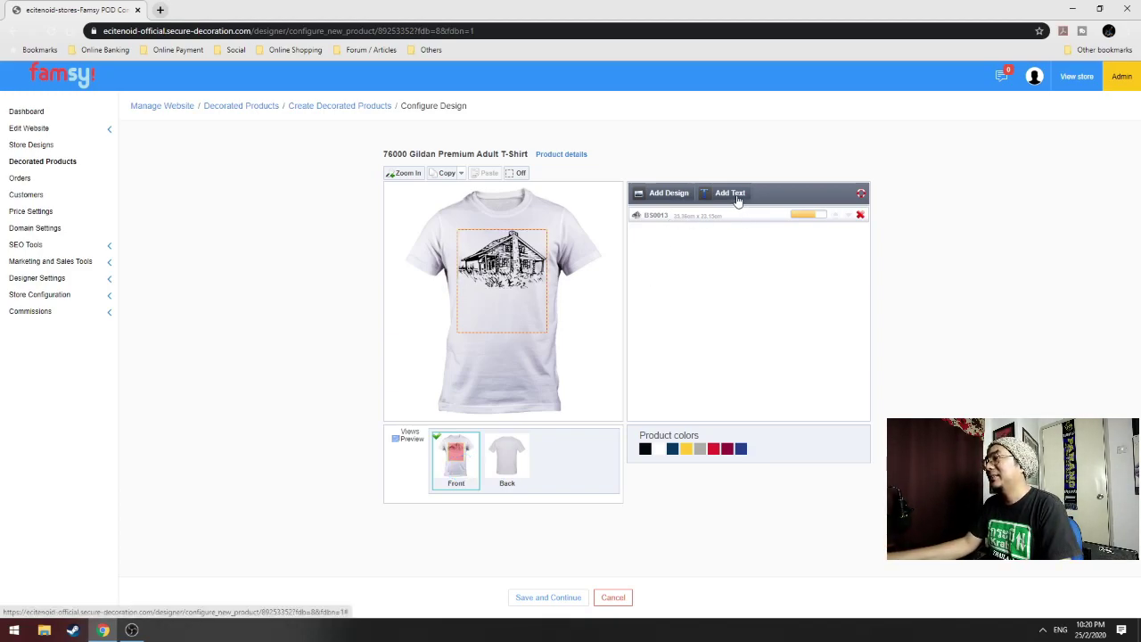
Add the text "rumah ku | syurga ku" to the shirt front and place it just beneath the cabin artwork
click(732, 197)
click(662, 300)
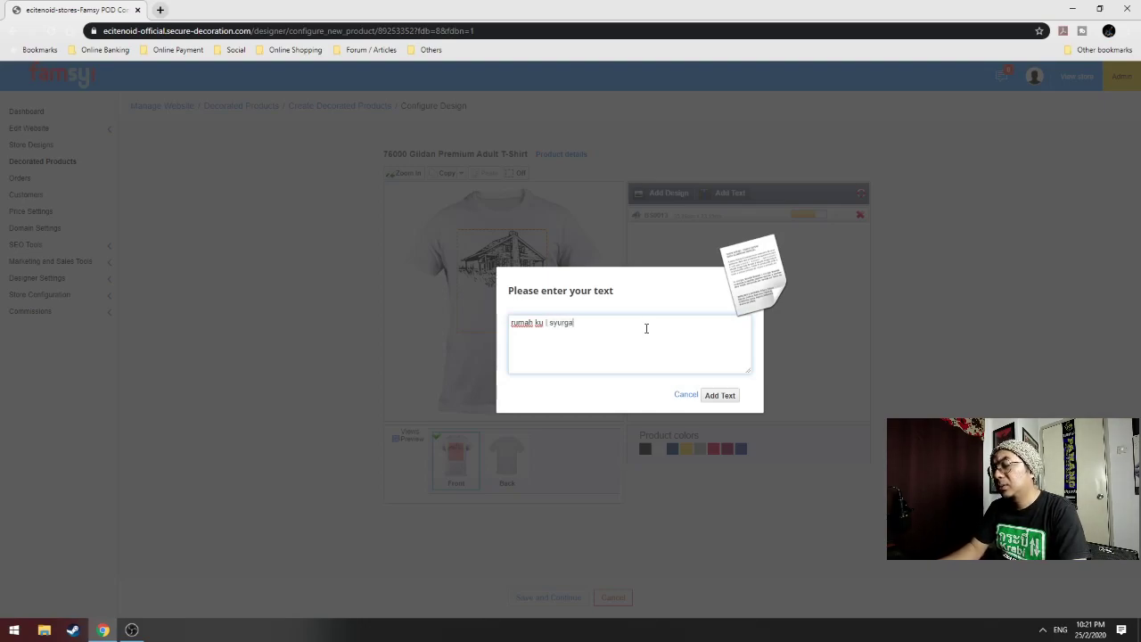
click(721, 397)
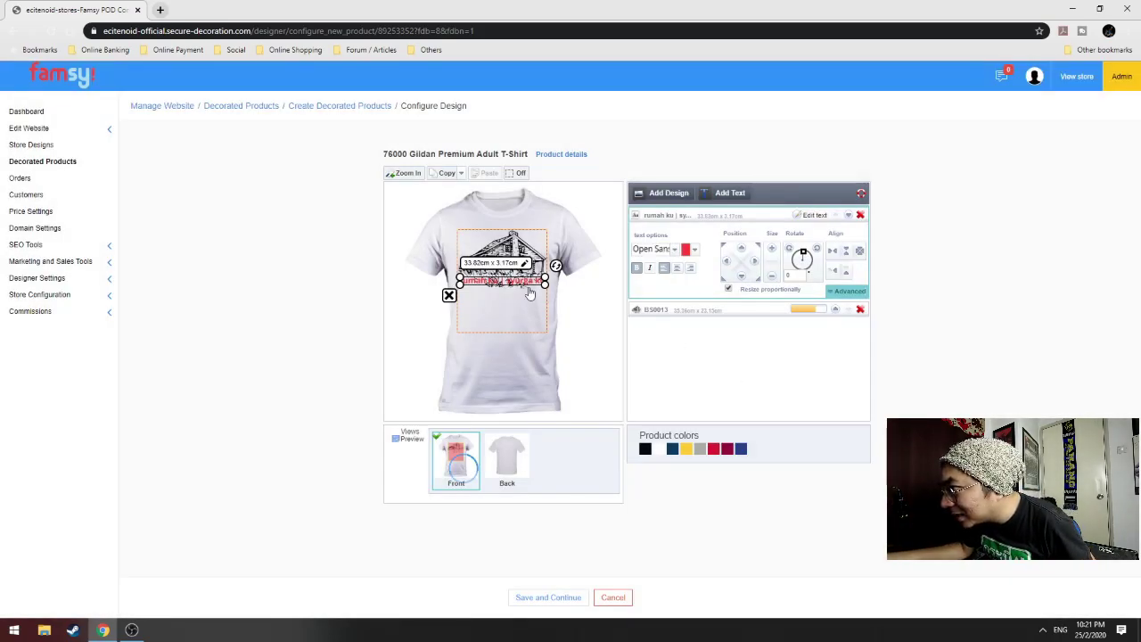
drag(518, 285, 528, 333)
click(405, 173)
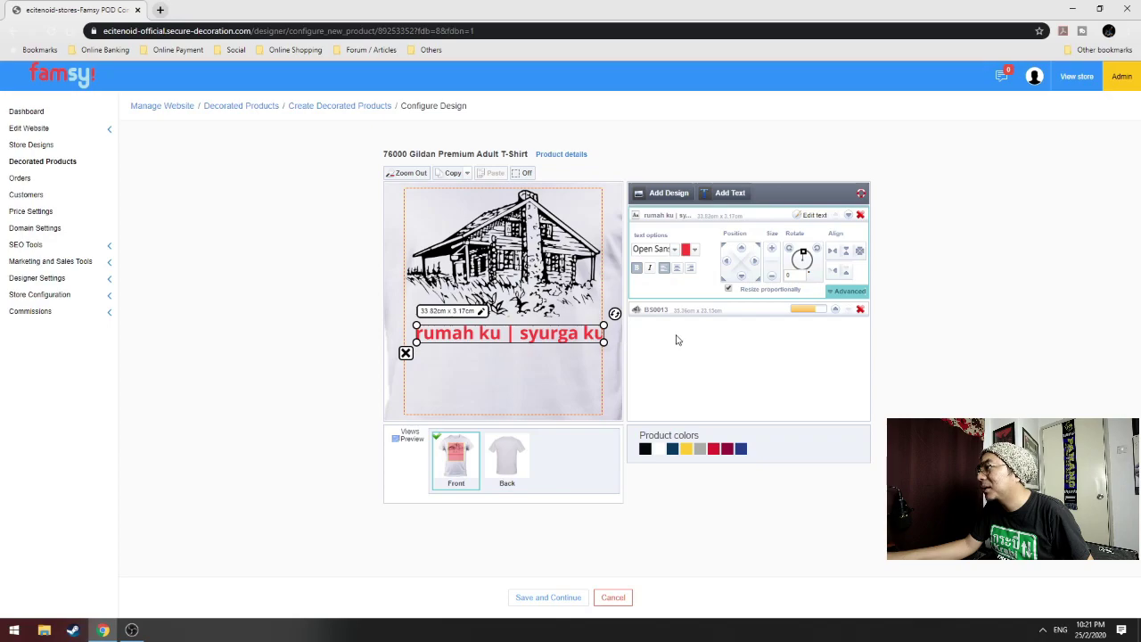
Browse the SansSerif and Fancy fonts and apply the thin cursive Dymaxion font to the "rumah ku | syurga ku" text
click(658, 252)
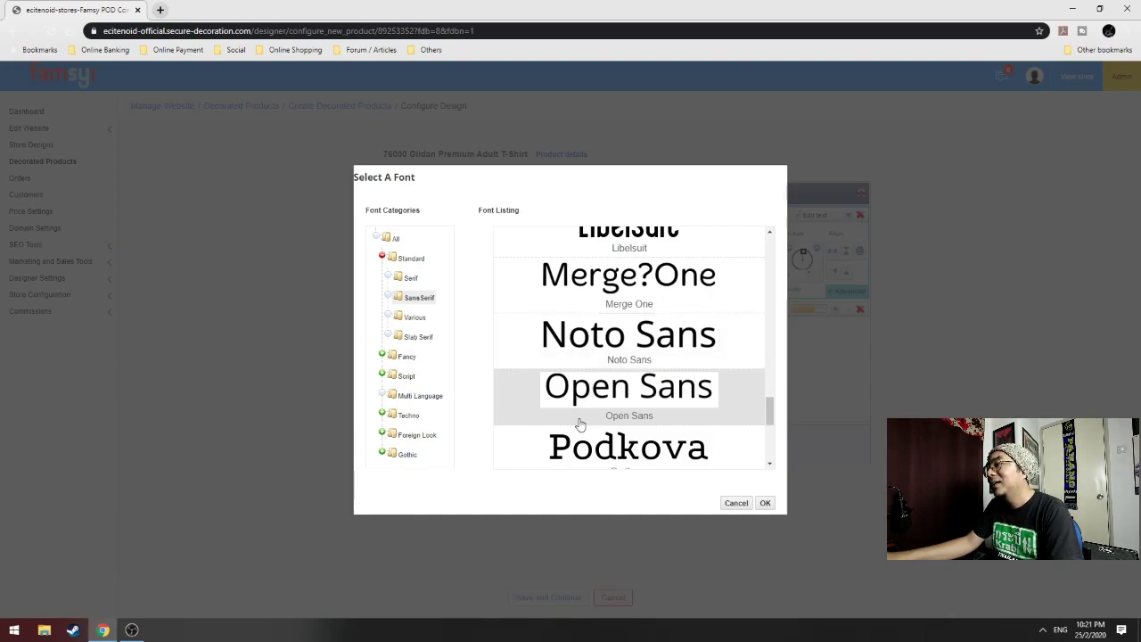
scroll(586, 419, down, 2)
scroll(588, 417, down, 1)
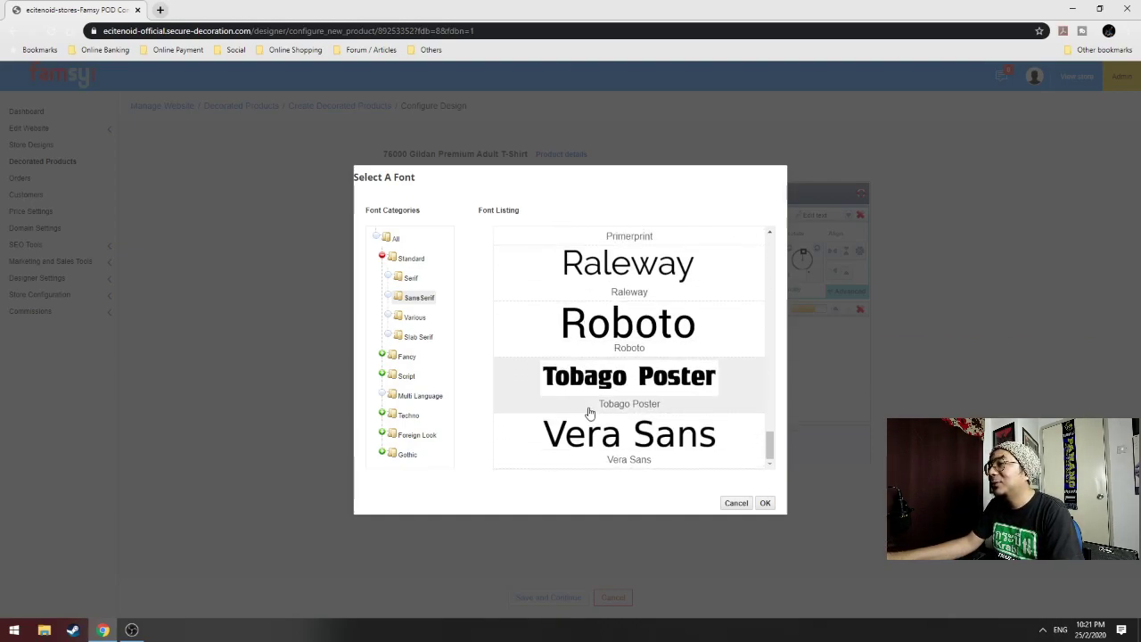
click(405, 357)
scroll(694, 376, down, 4)
scroll(693, 374, up, 2)
double_click(683, 338)
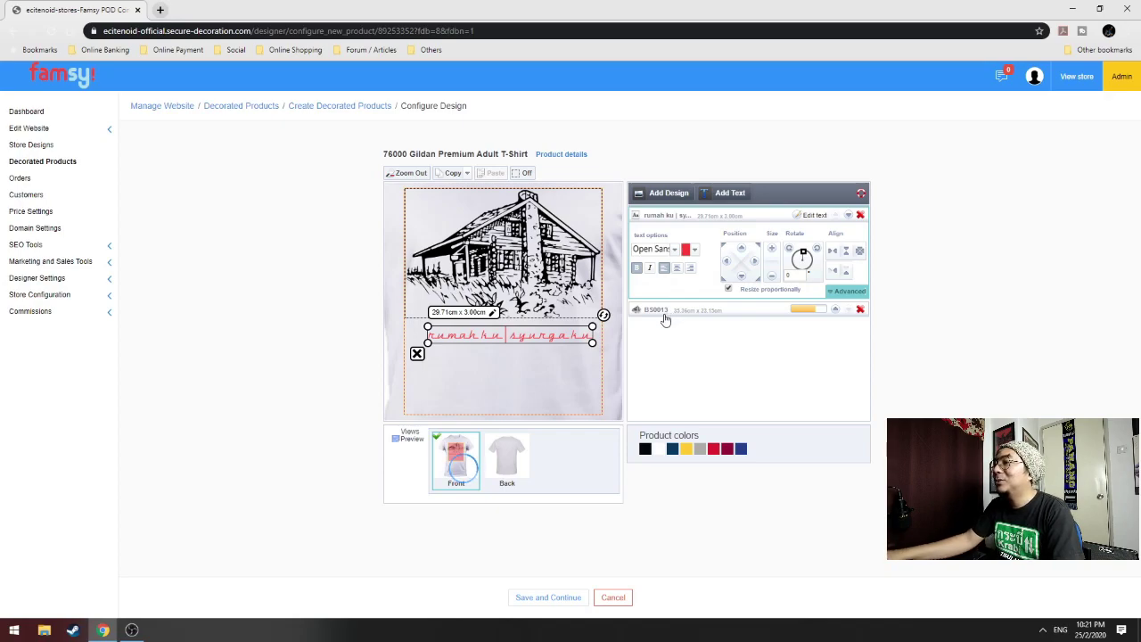
Set the text colour to the black already used in the cabin artwork
click(695, 252)
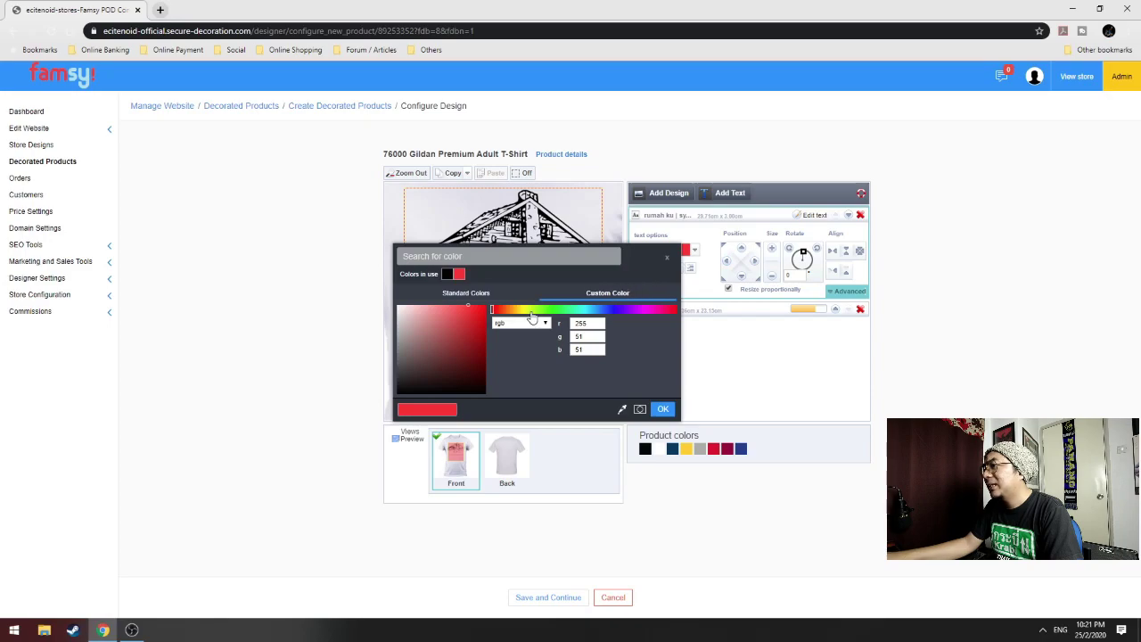
click(448, 275)
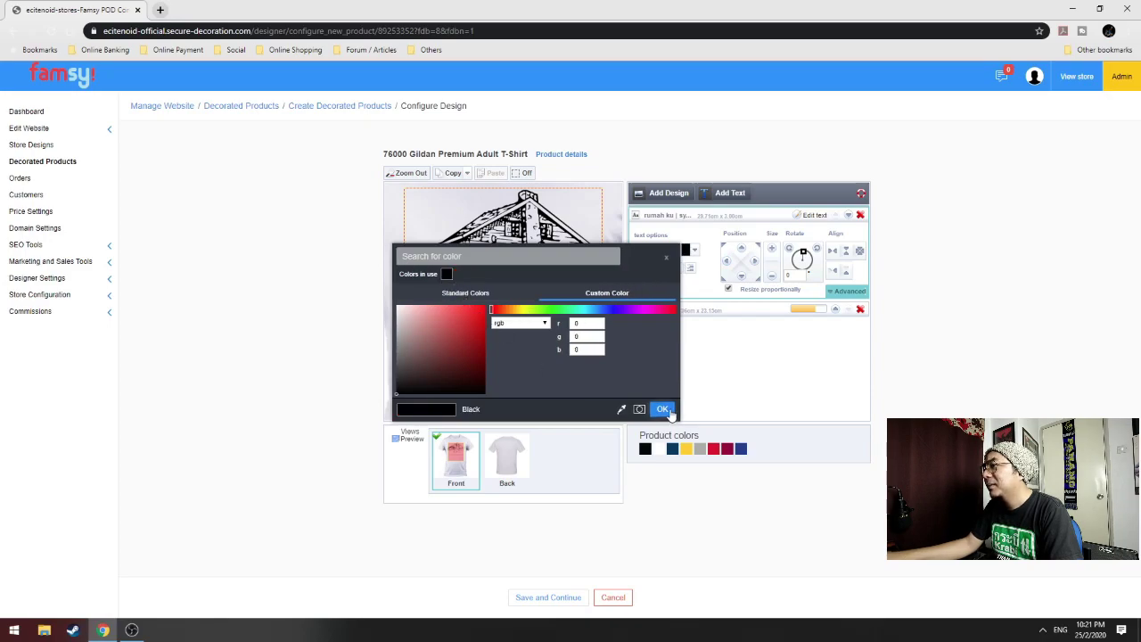
click(663, 410)
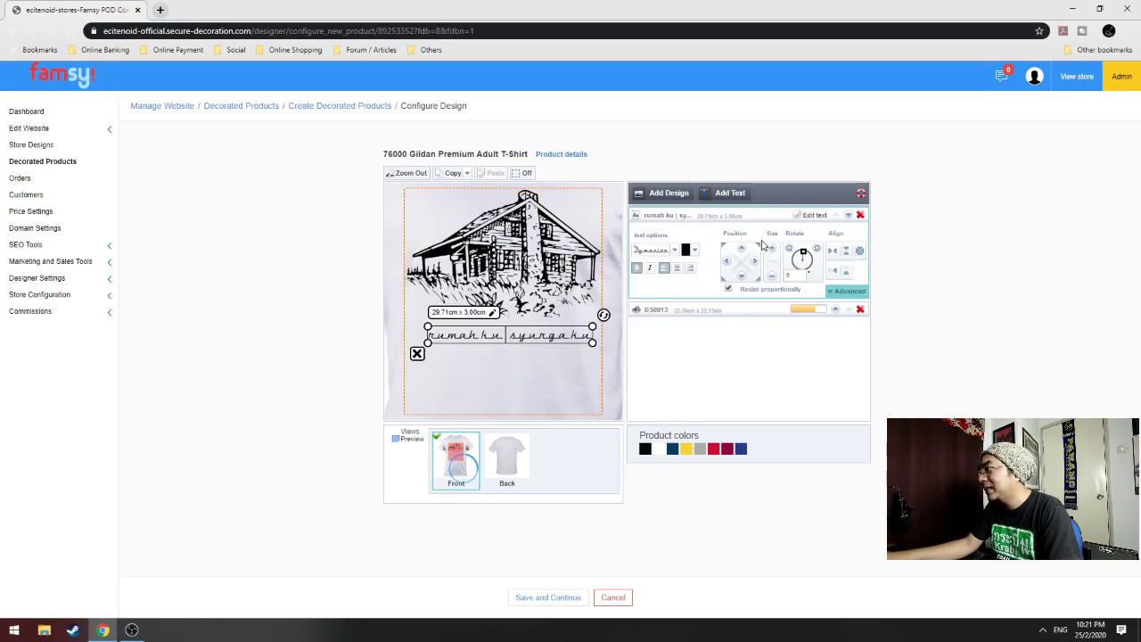
Try nudging the text in small position increments, and move it back beneath the cabin
click(728, 265)
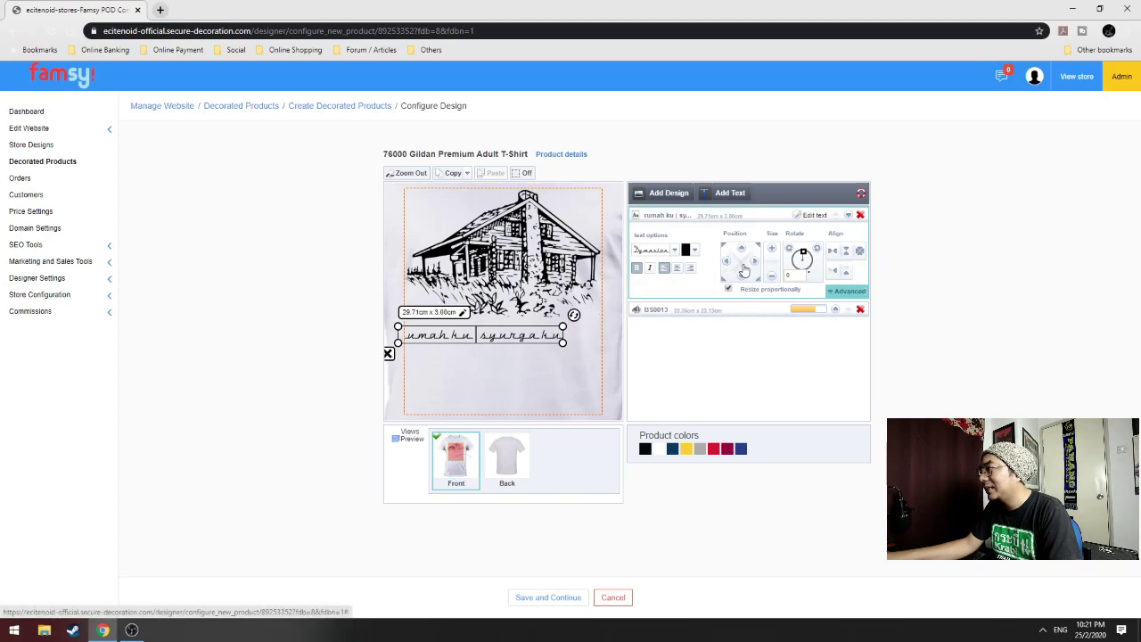
click(754, 260)
click(754, 260)
click(753, 260)
click(741, 276)
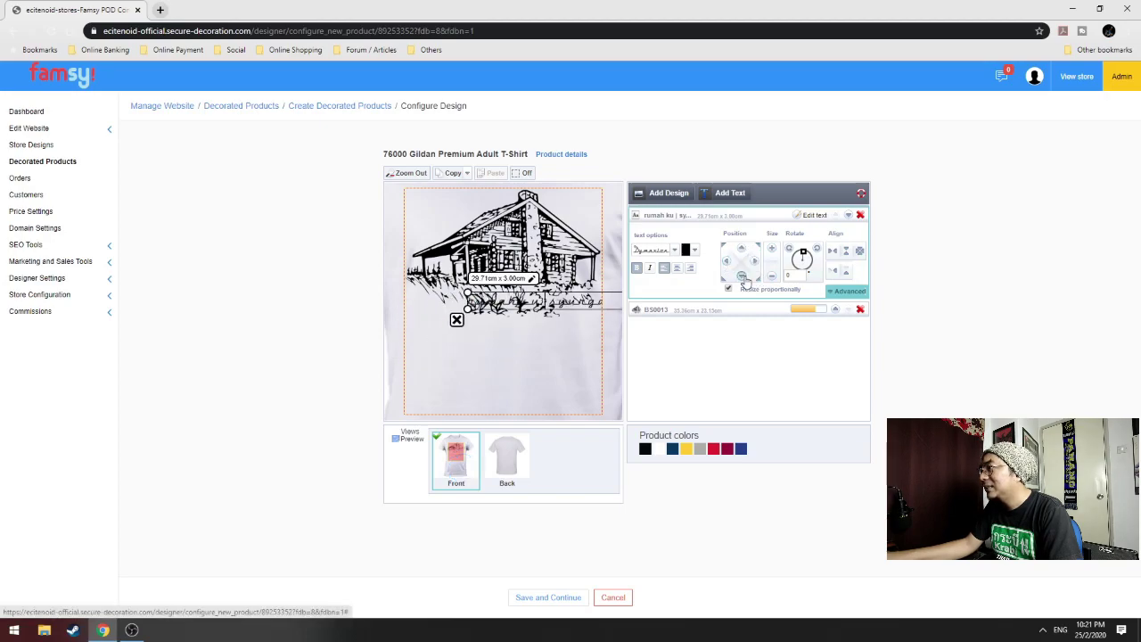
drag(562, 352, 523, 345)
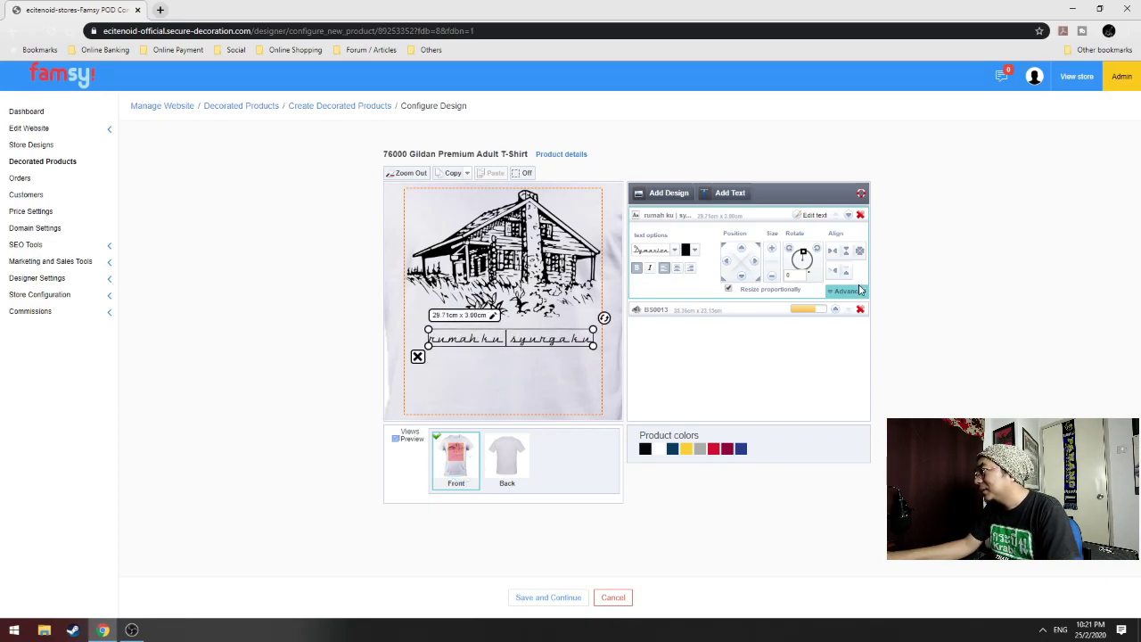
Try a slight rotation on the text and reset its rotation angle to 0
drag(811, 259, 803, 259)
double_click(792, 274)
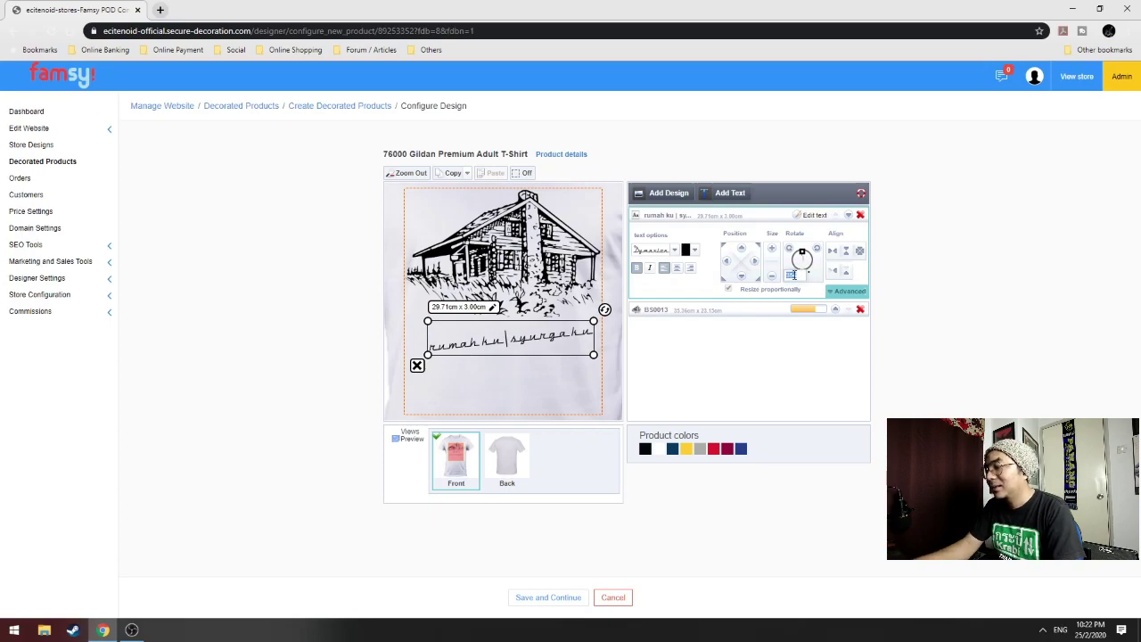
key(BackSpace)
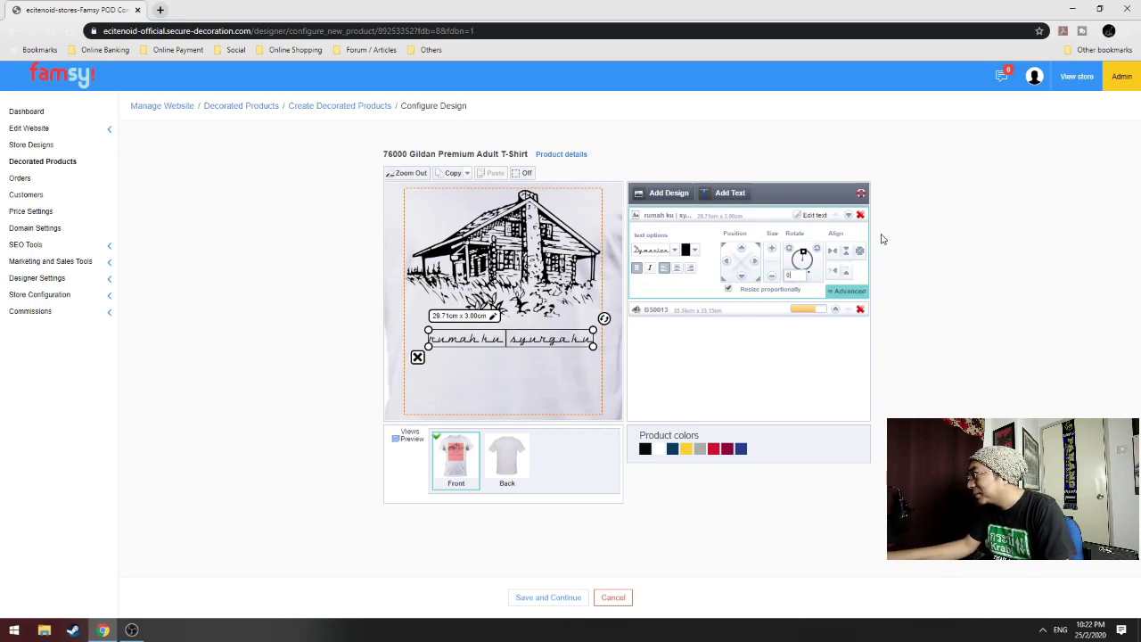
Try the centre alignments on the text, and place it about 29.8 cm wide, roughly centred just beneath the cabin
click(835, 253)
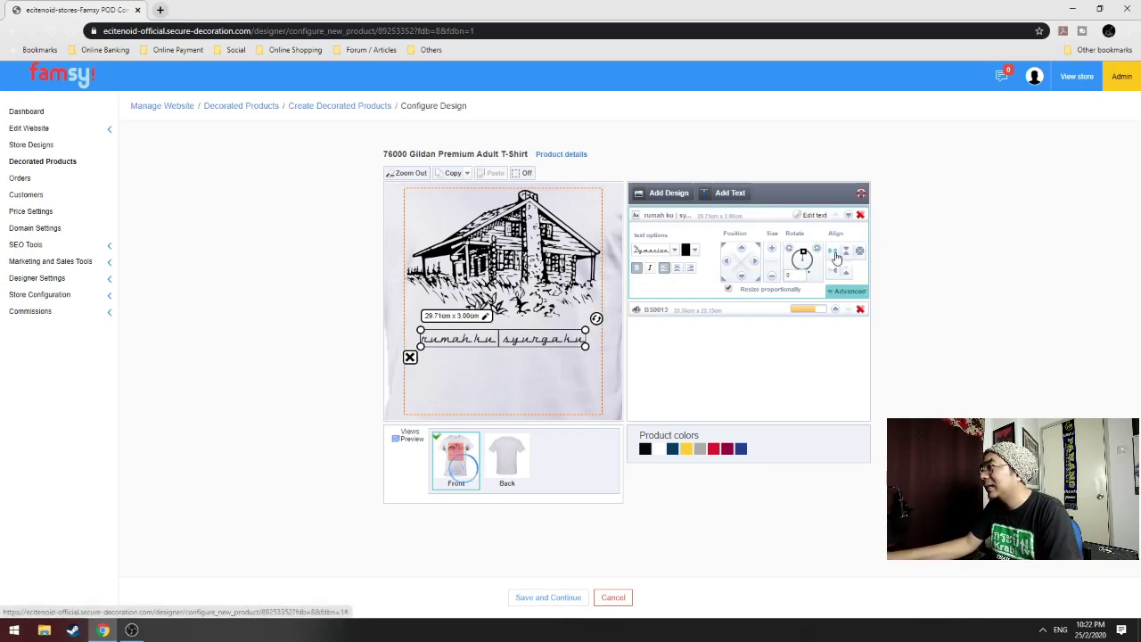
click(846, 252)
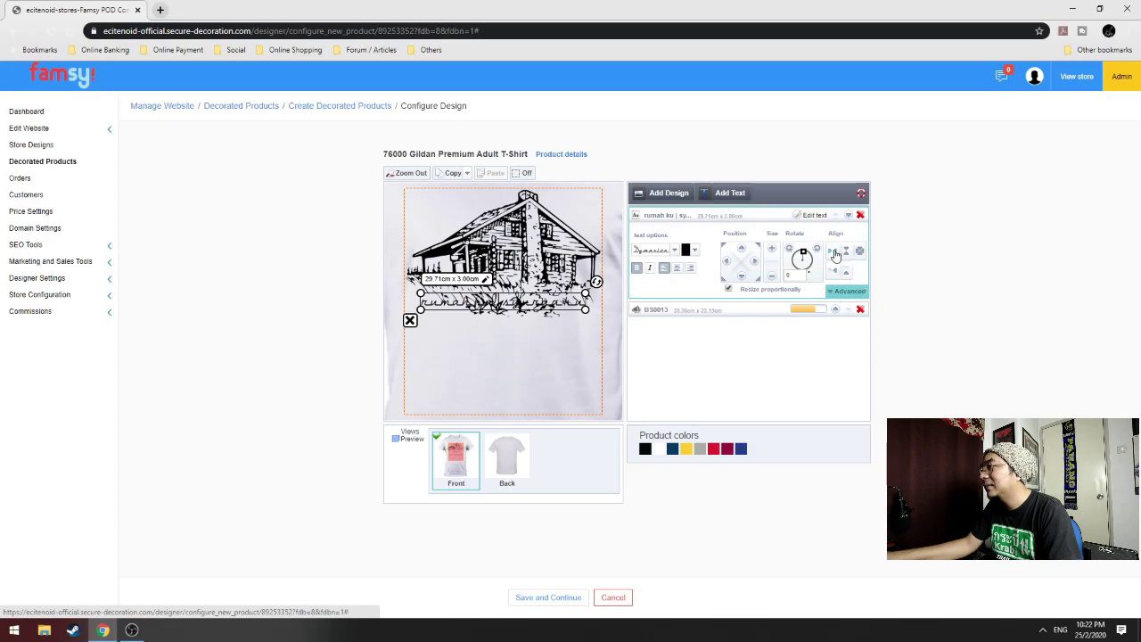
click(832, 258)
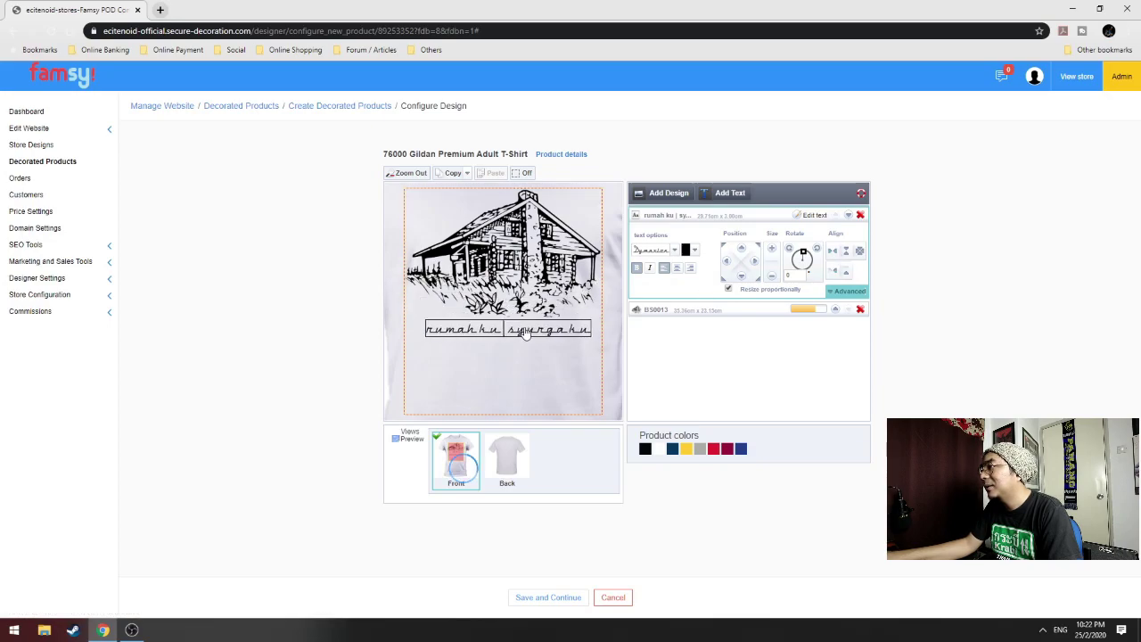
click(526, 335)
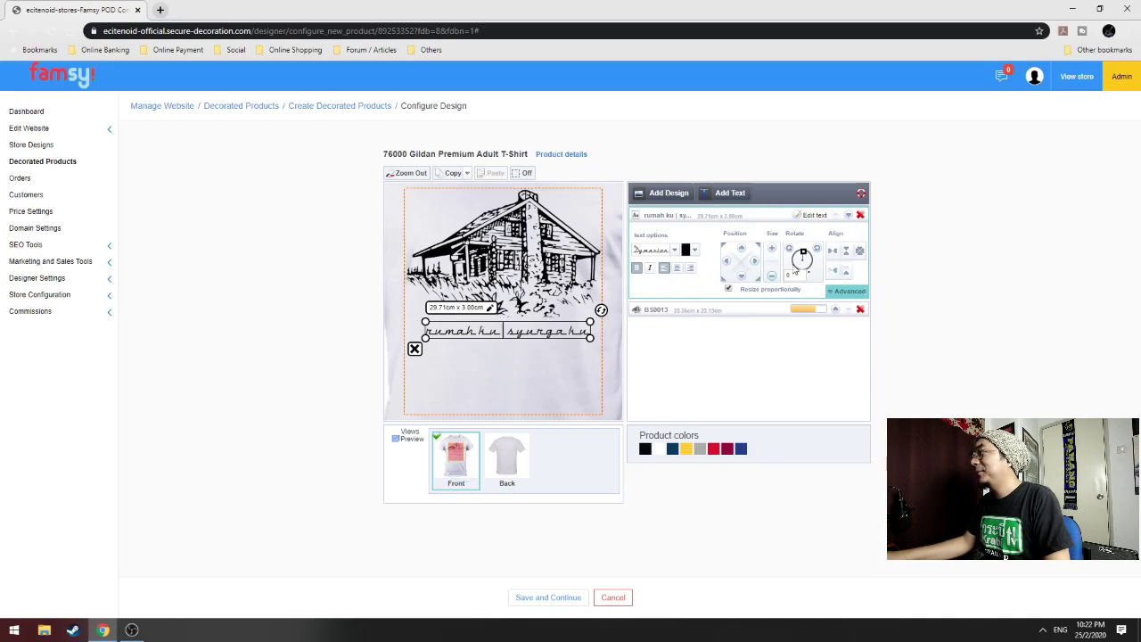
click(848, 256)
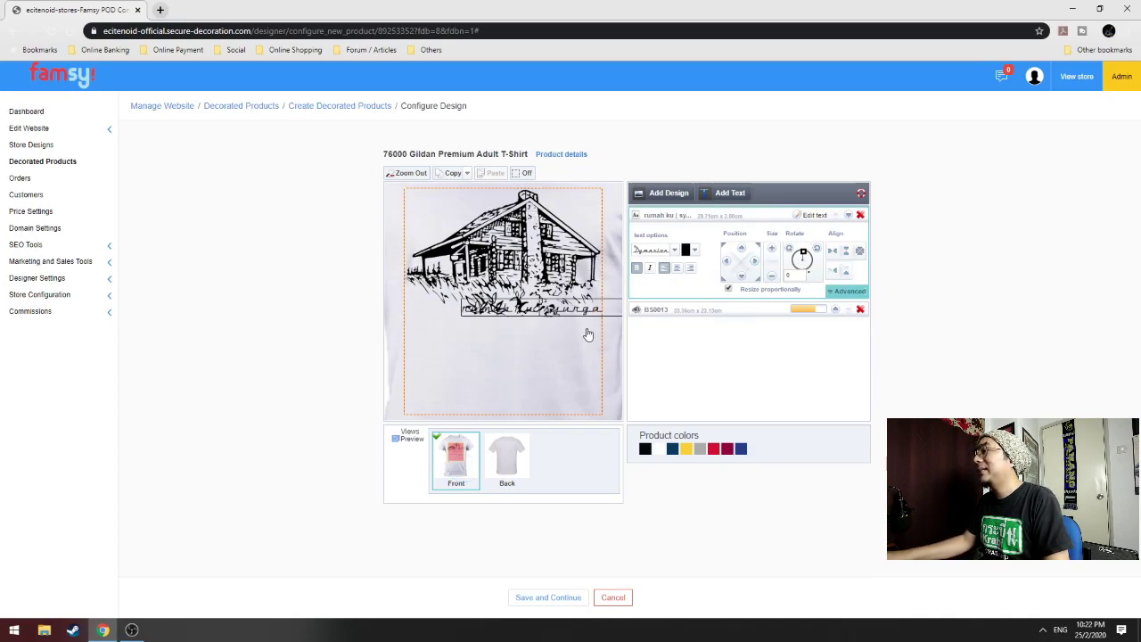
mouse_move(539, 322)
mouse_down()
mouse_move(543, 344)
mouse_move(520, 332)
mouse_up()
drag(538, 334, 593, 333)
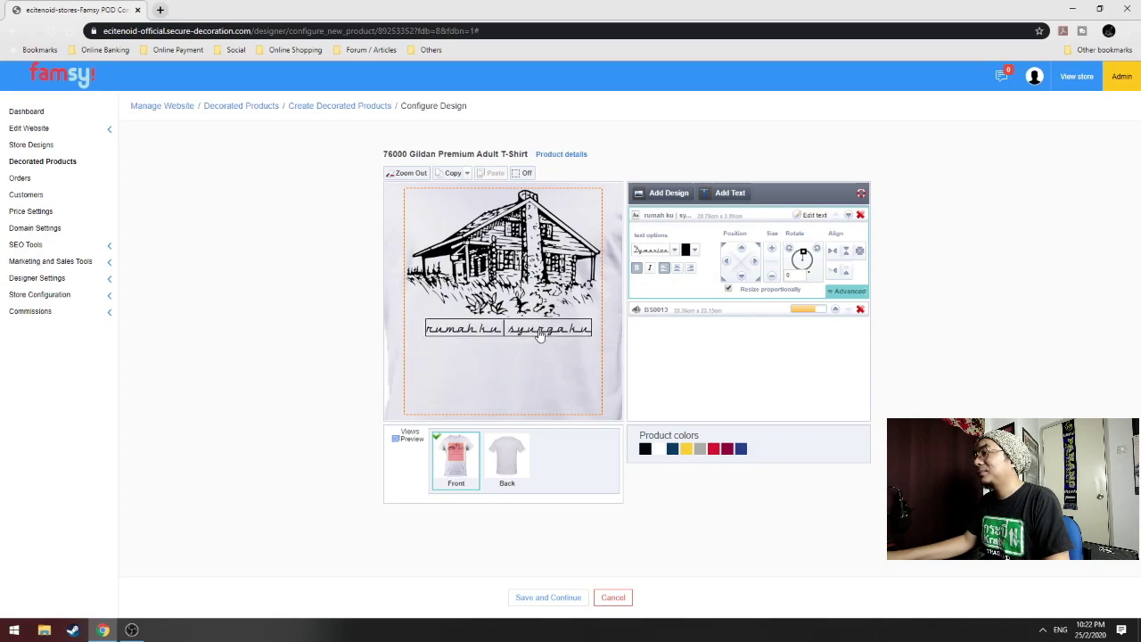
click(539, 332)
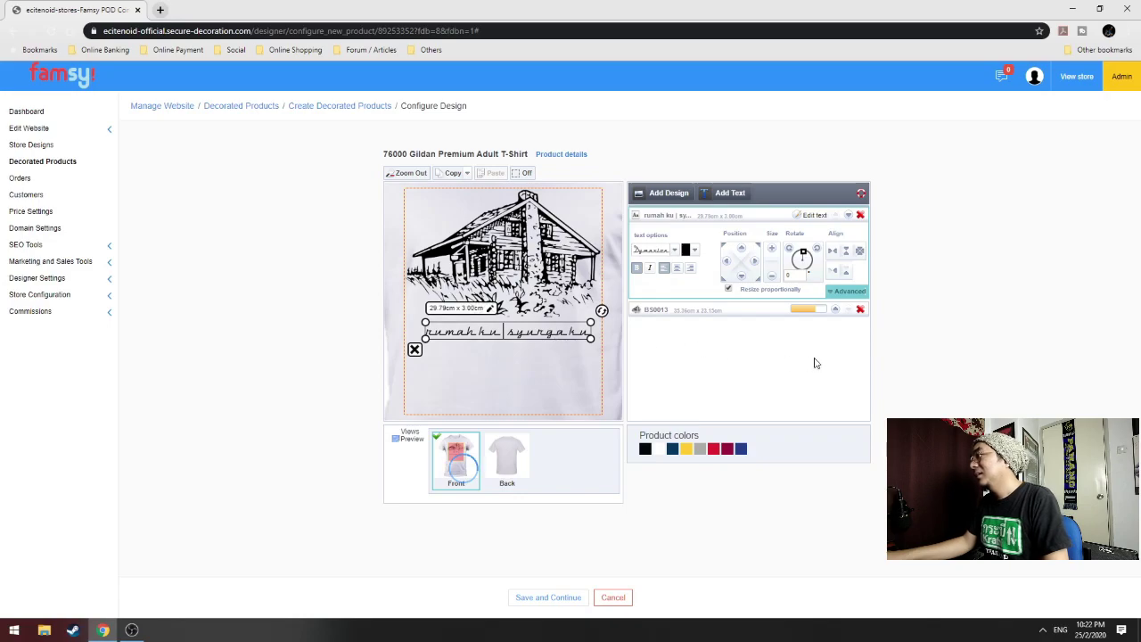
Try centred text justification, restore left justification, and review the design on the whole shirt
click(677, 269)
click(665, 270)
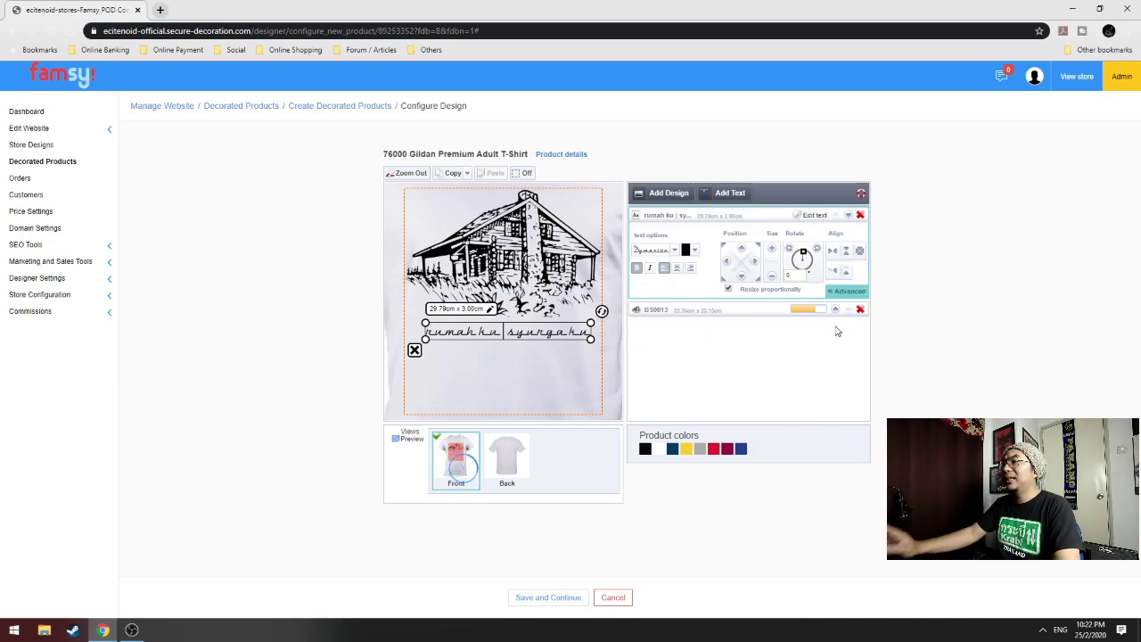
click(408, 173)
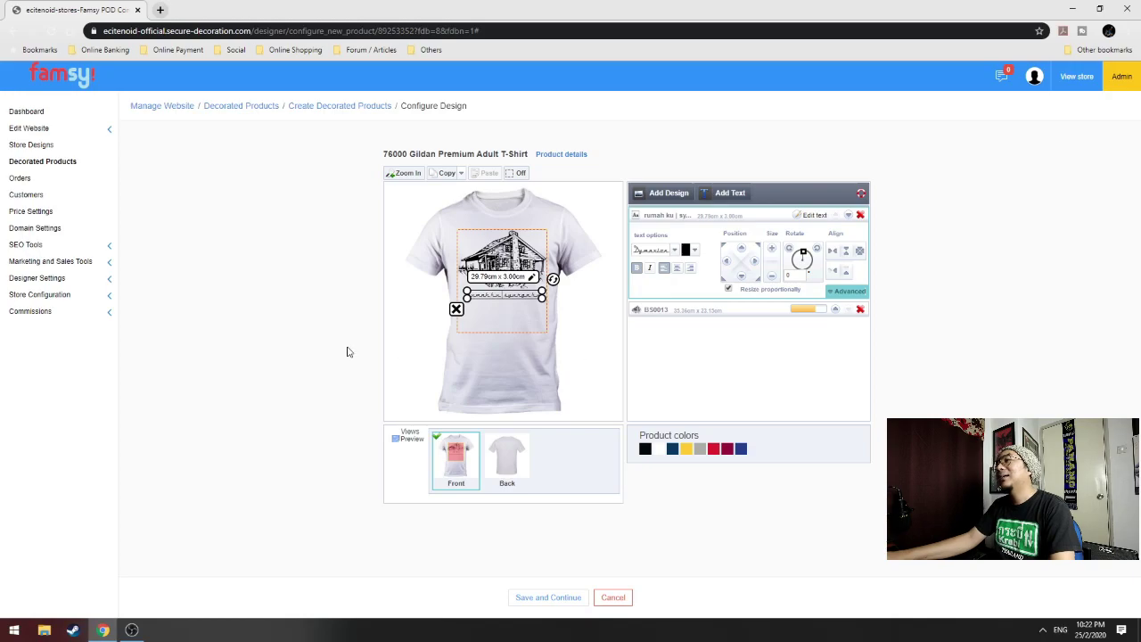
click(299, 339)
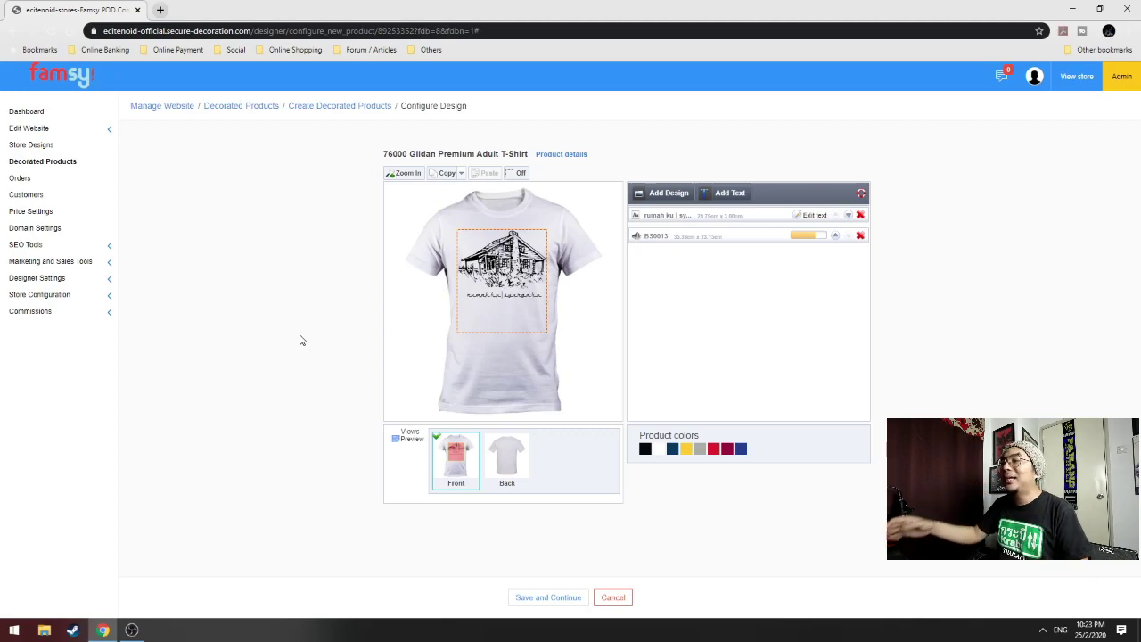
Shrink the cabin artwork proportionally to about 33 cm wide, keep it centred above the text, and check the whole shirt
click(466, 417)
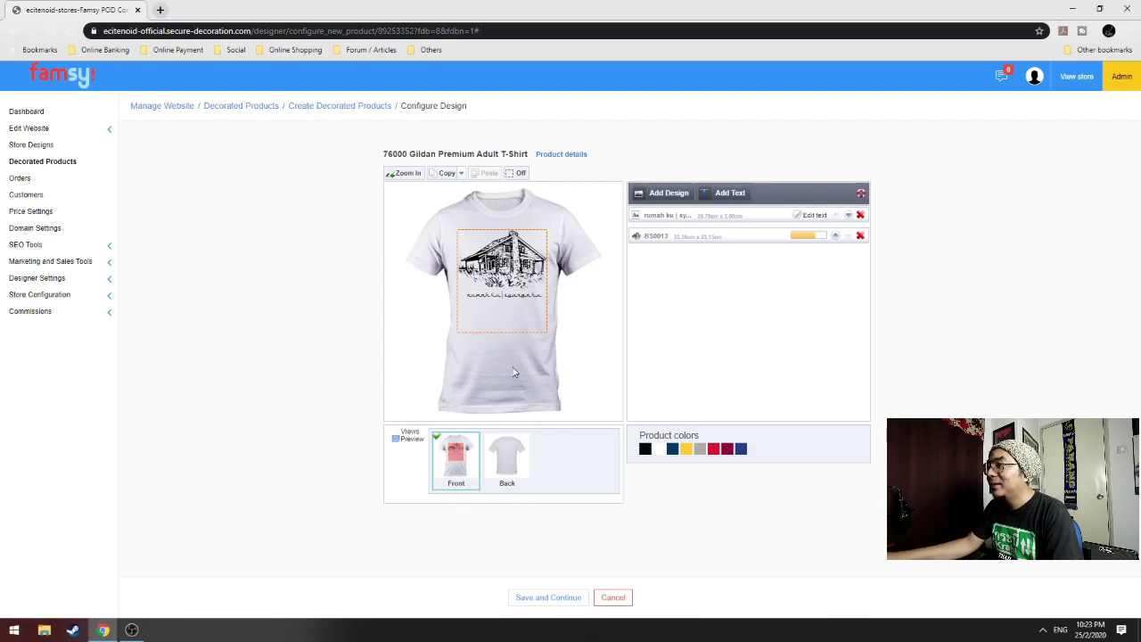
click(504, 284)
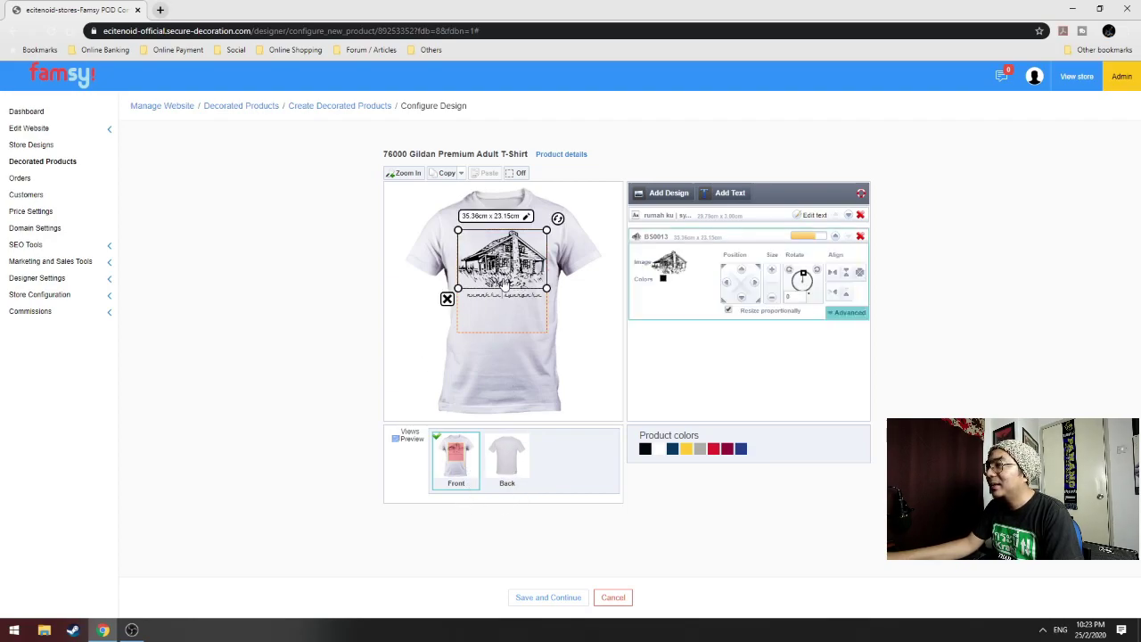
click(406, 173)
drag(602, 189, 574, 223)
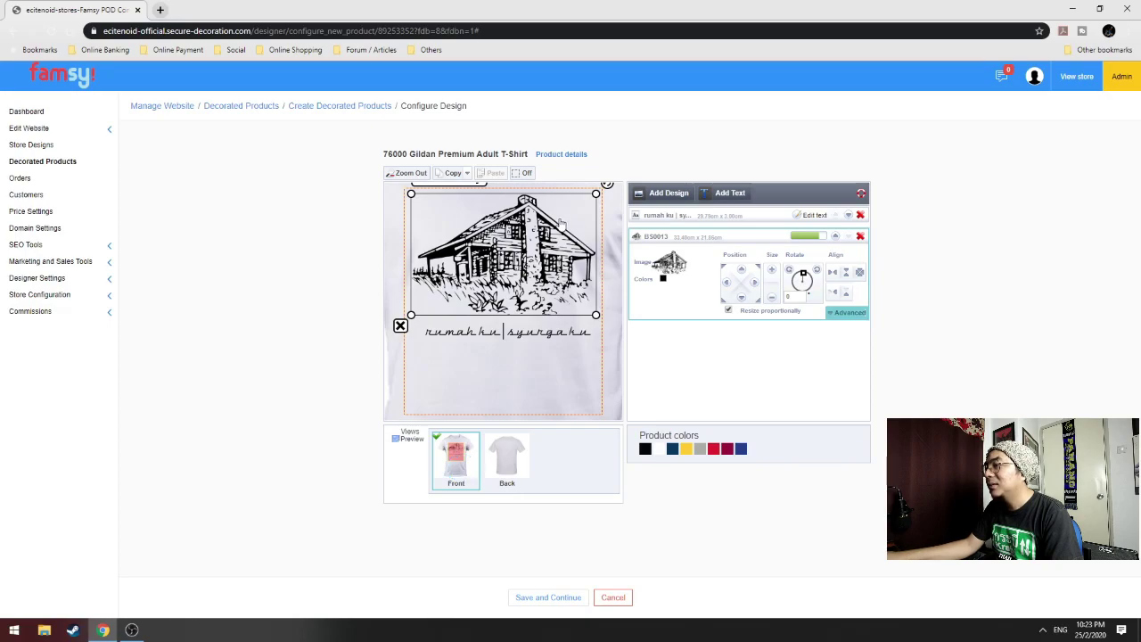
click(406, 173)
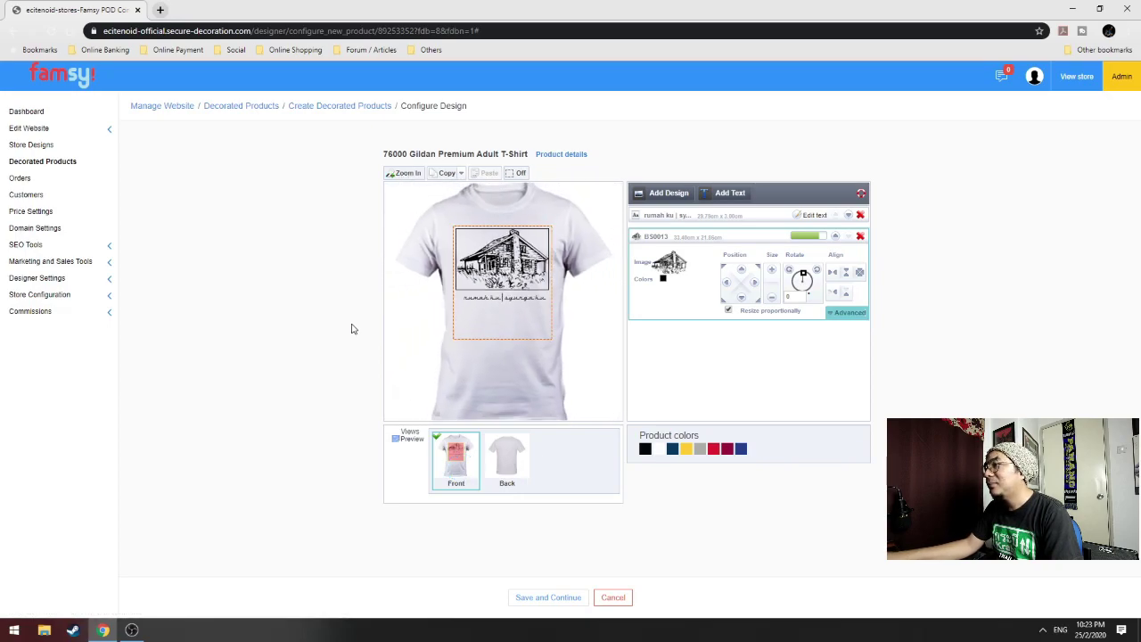
Deselect the cabin artwork on the front and add the YouTube channel address as text on the shirt's back
click(507, 275)
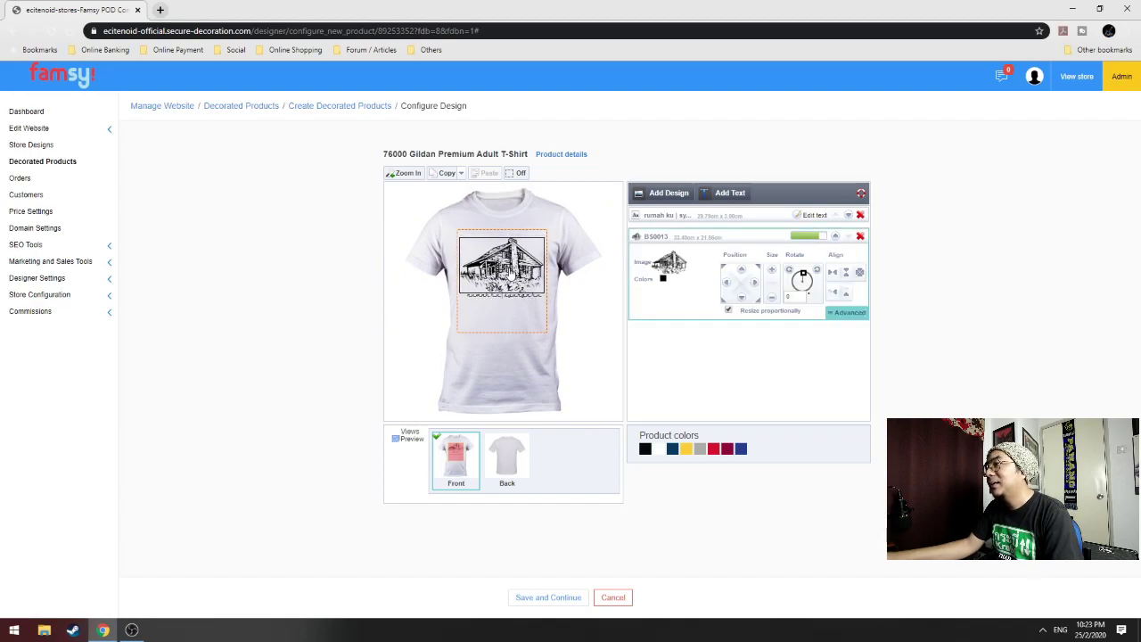
click(290, 280)
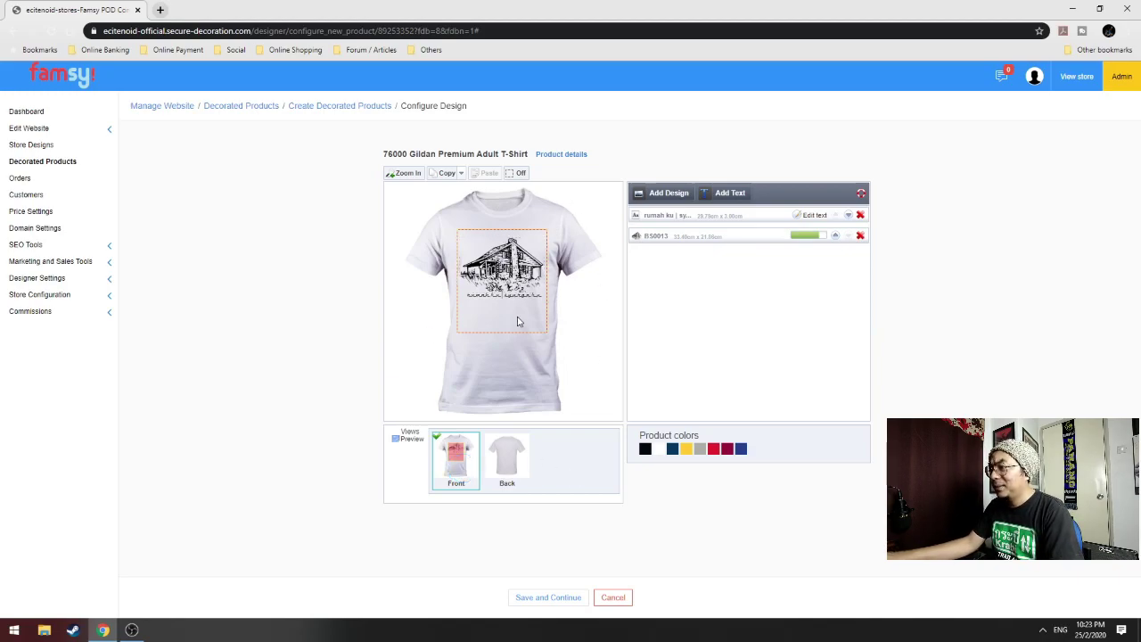
click(514, 468)
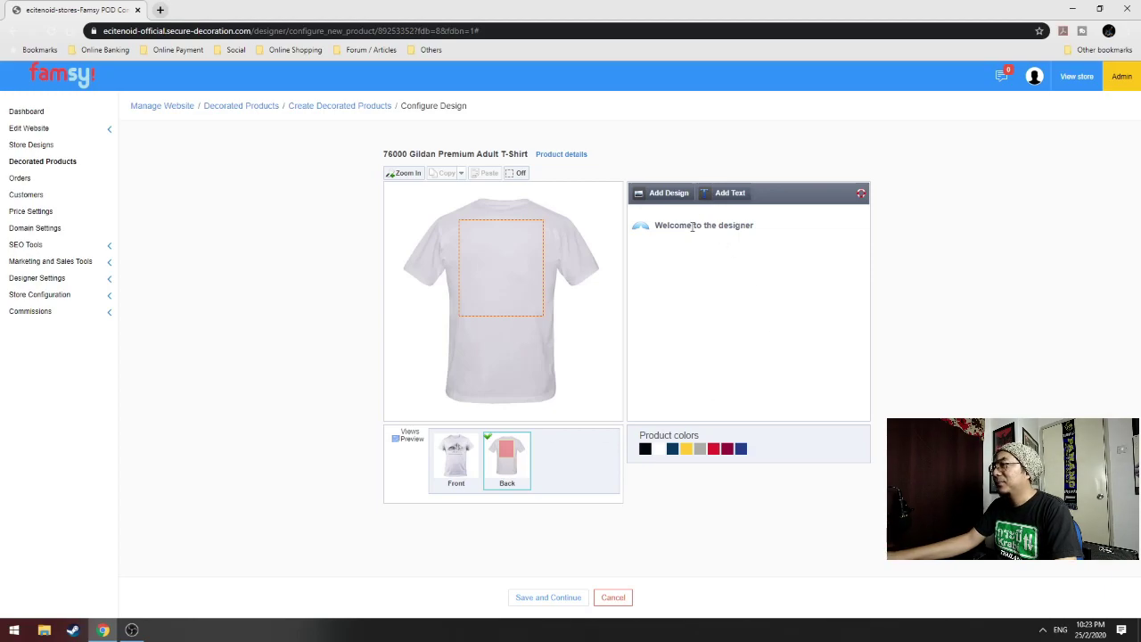
click(734, 193)
click(612, 294)
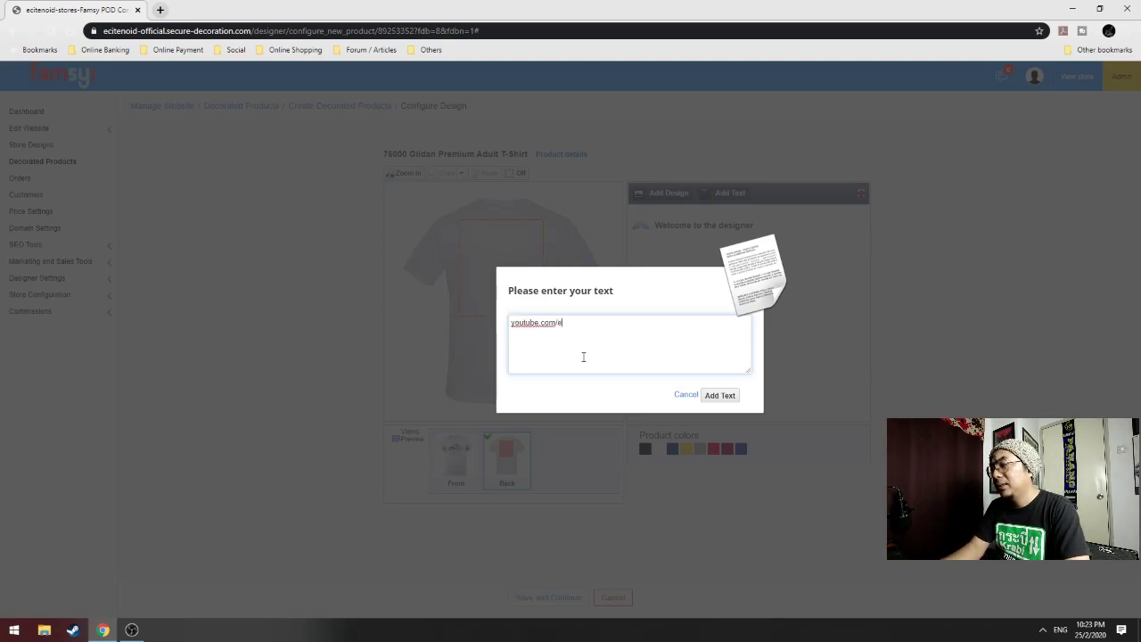
text(lazim)
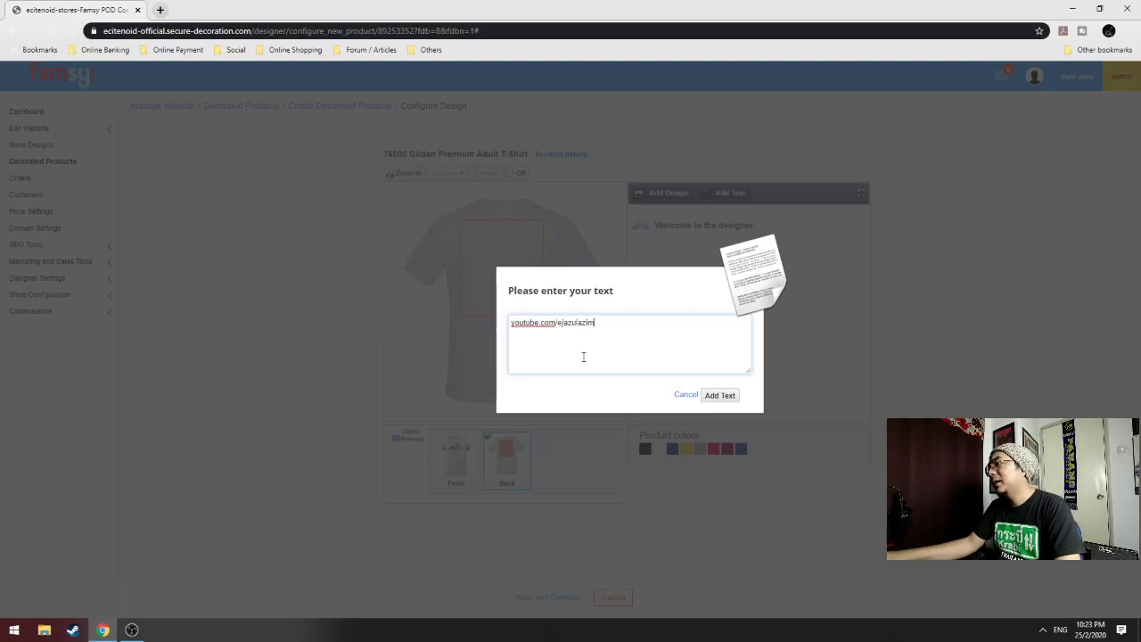
click(722, 396)
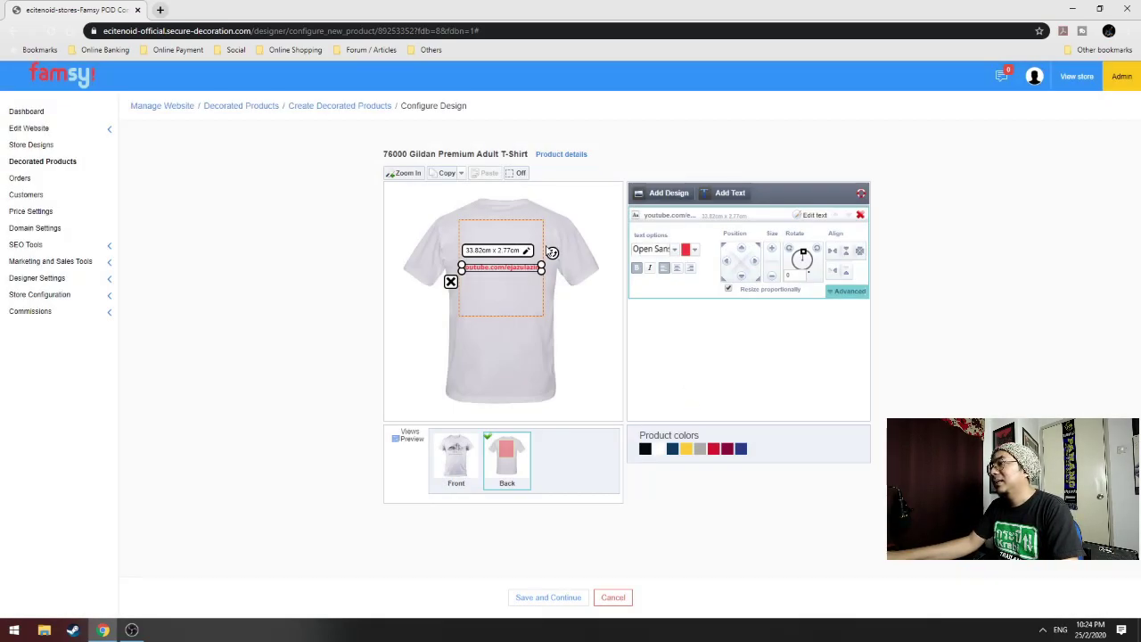
Move the back text near the top of its print area and set its font to Glastonbury from the Gothic category
click(407, 173)
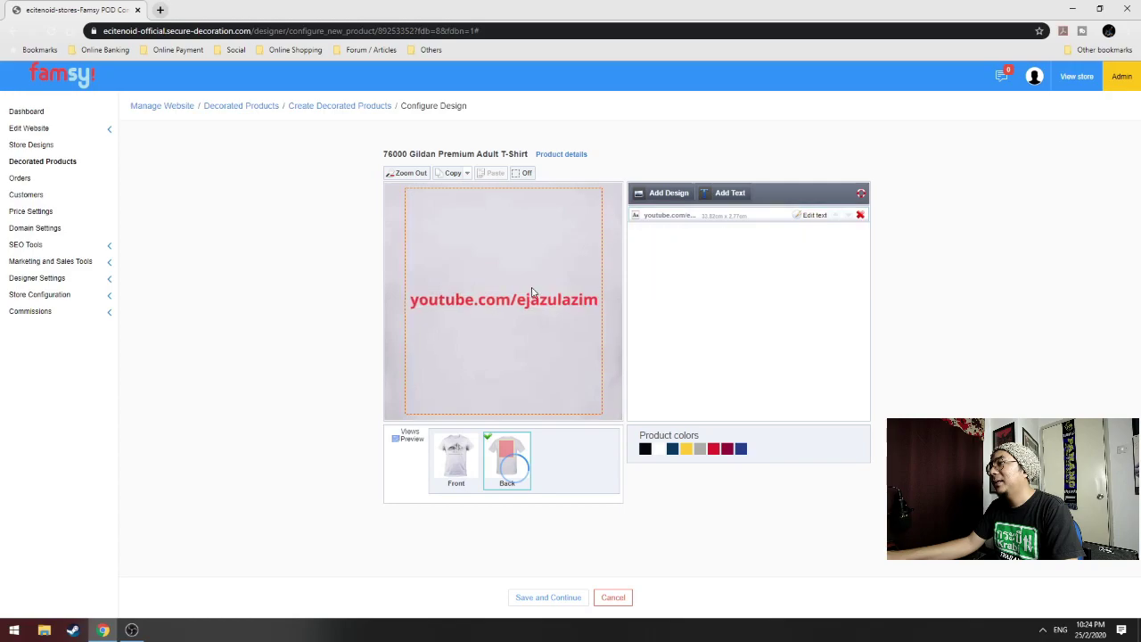
drag(522, 300, 531, 225)
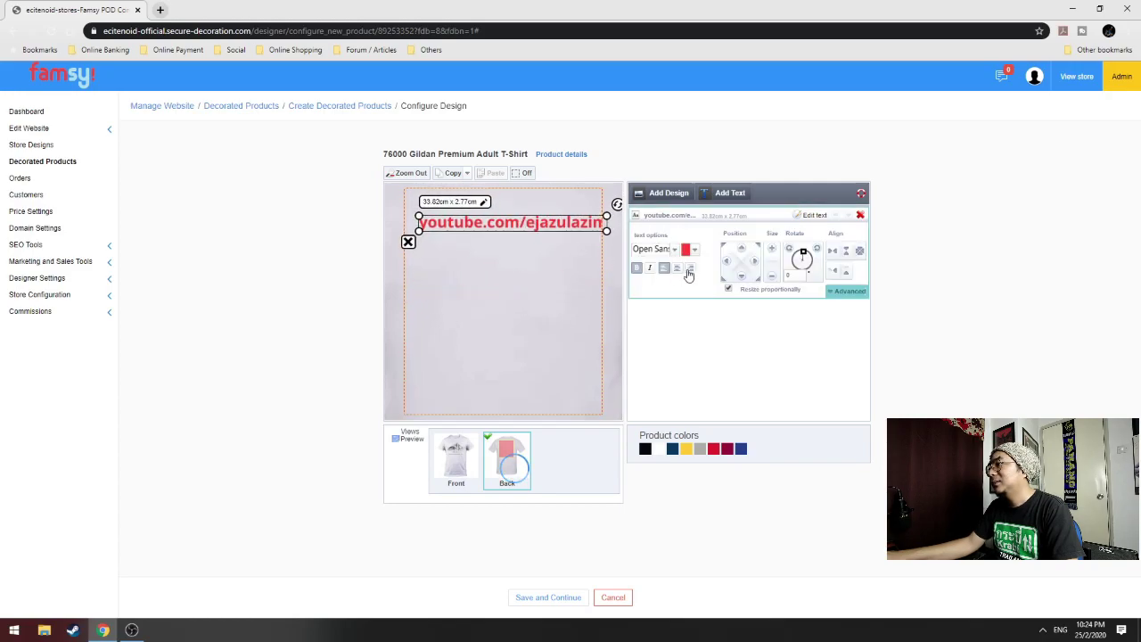
click(658, 249)
scroll(642, 357, down, 3)
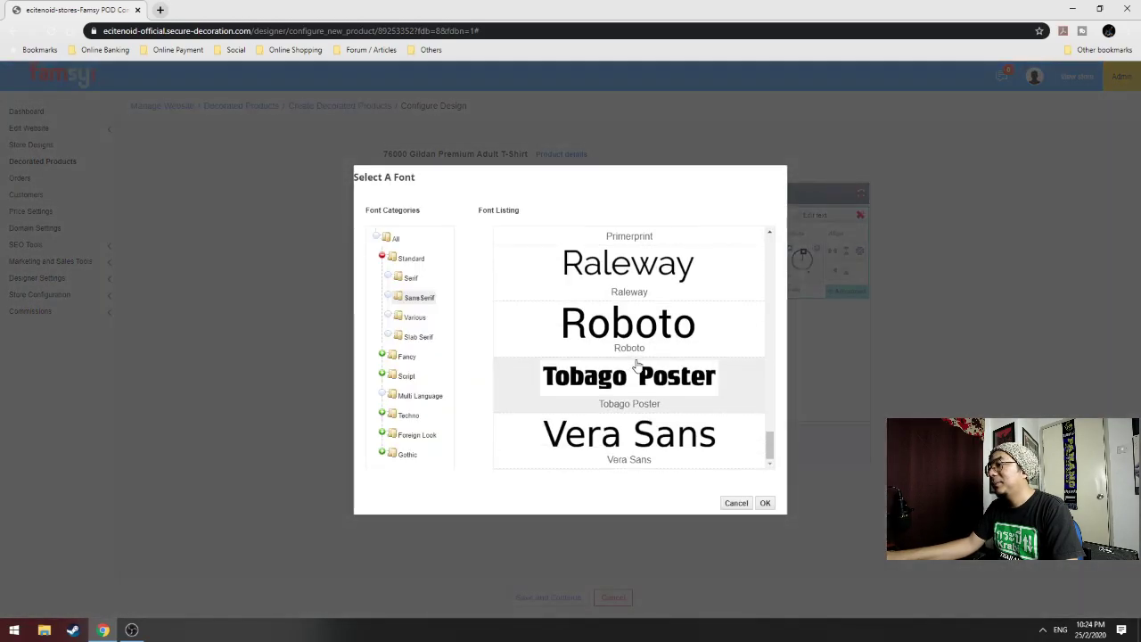
click(410, 456)
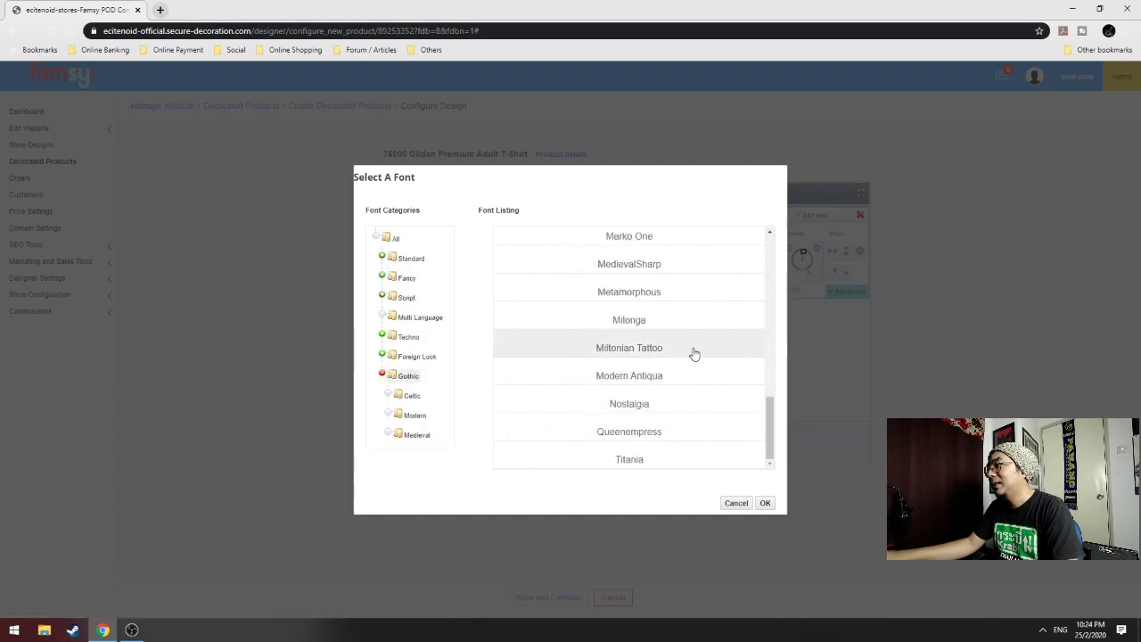
scroll(691, 359, down, 1)
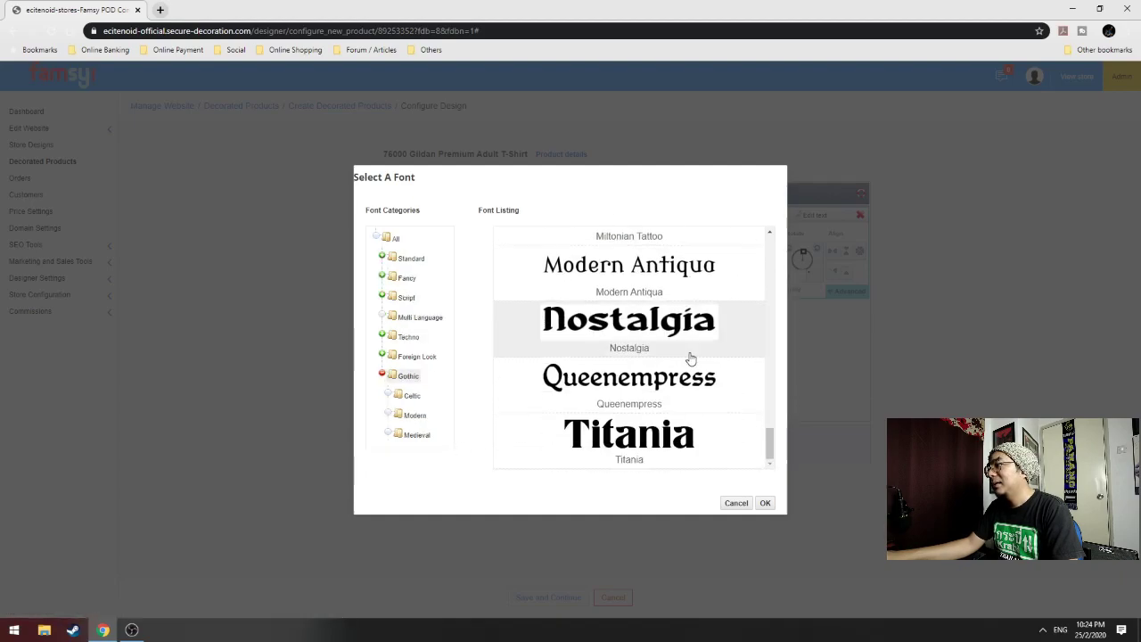
scroll(687, 355, up, 12)
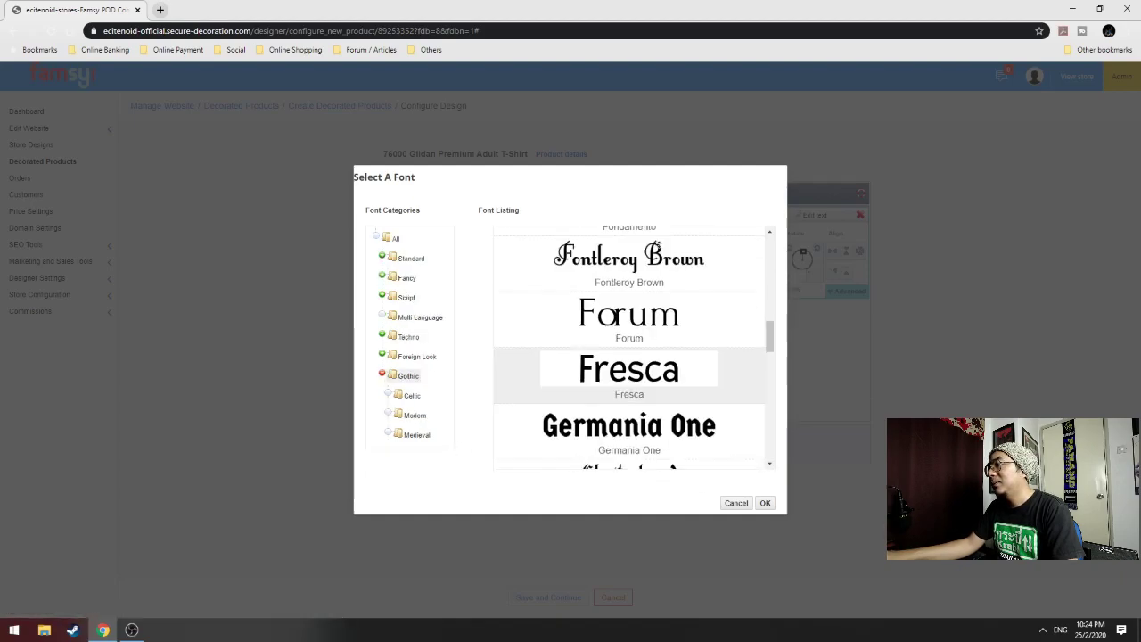
scroll(631, 351, down, 5)
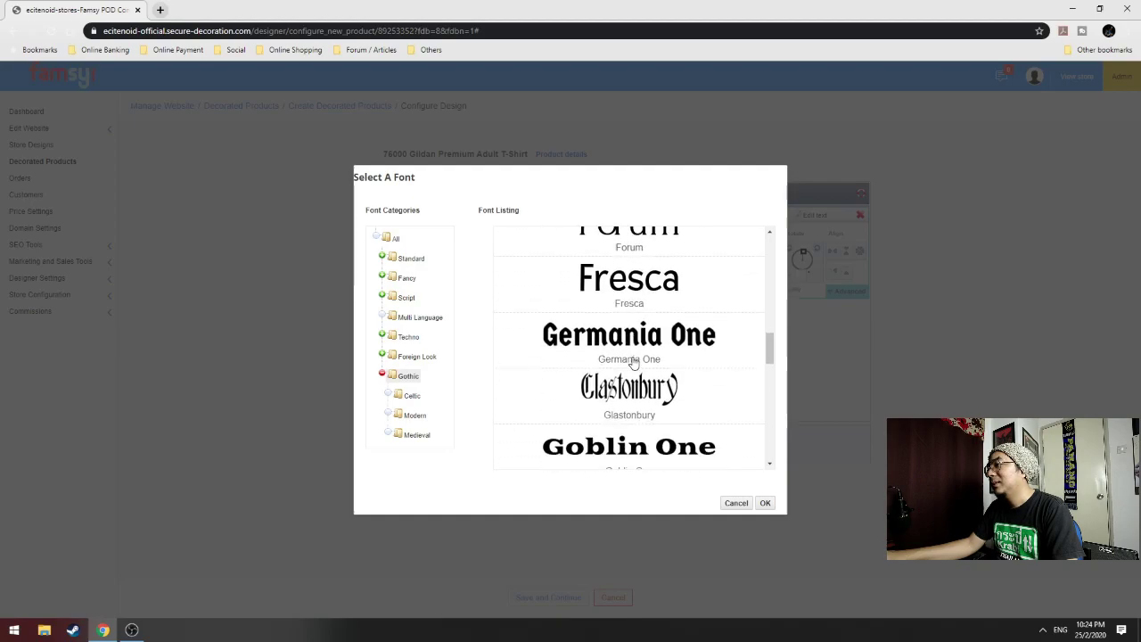
scroll(634, 360, down, 1)
double_click(648, 331)
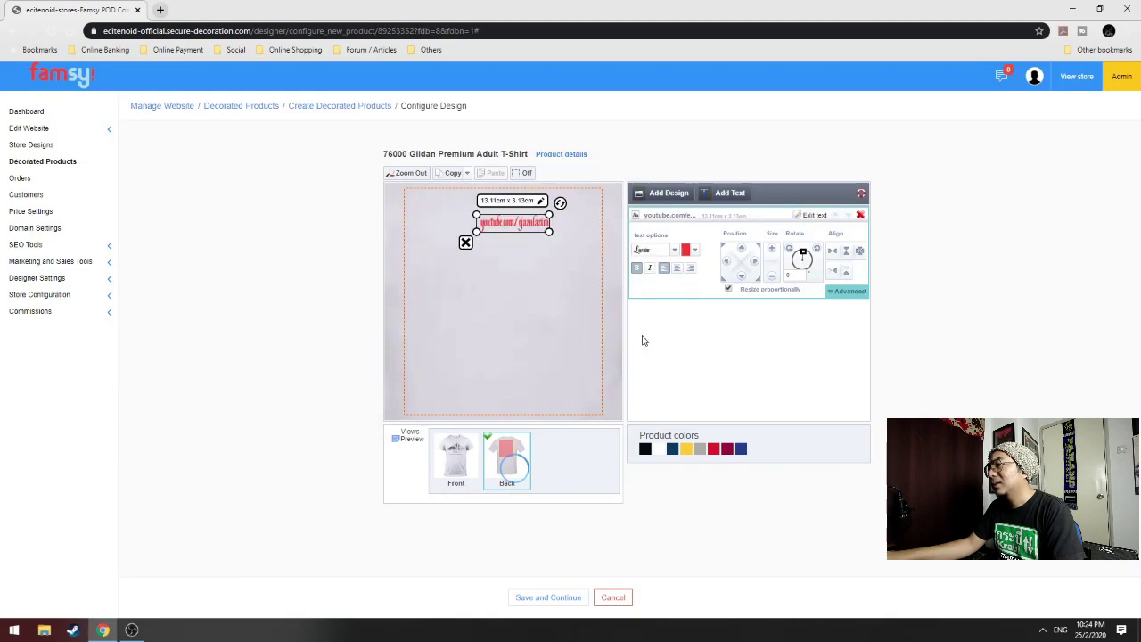
Enlarge the back text proportionally to about 24.1 cm wide and change its colour to black
mouse_move(476, 232)
mouse_down()
mouse_move(499, 235)
mouse_move(379, 259)
mouse_move(493, 232)
mouse_up()
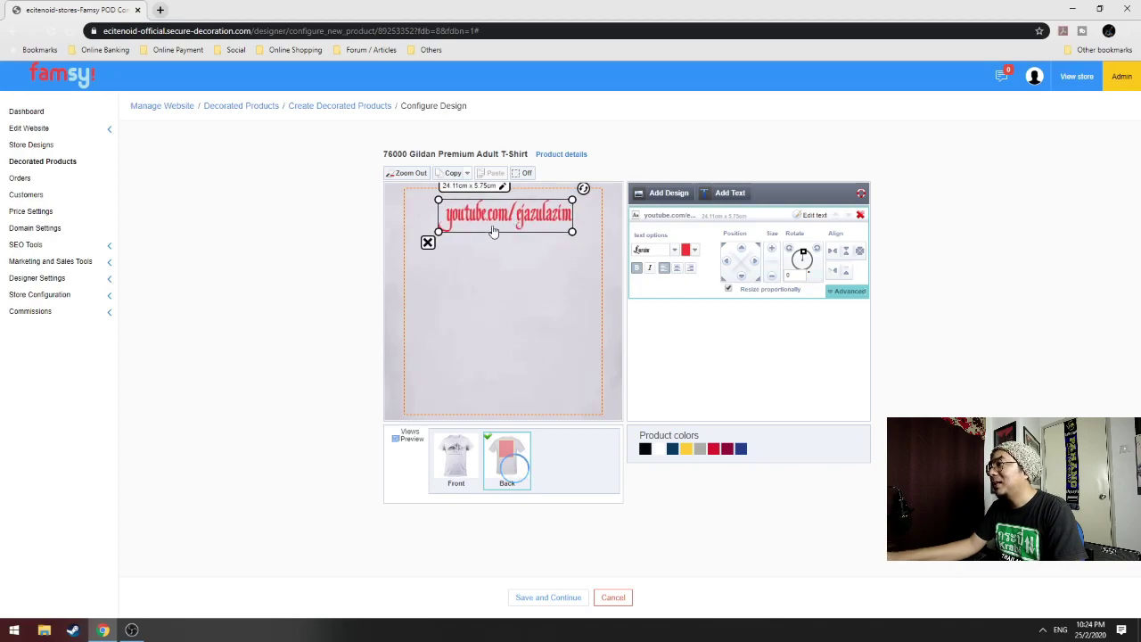
click(685, 251)
click(448, 274)
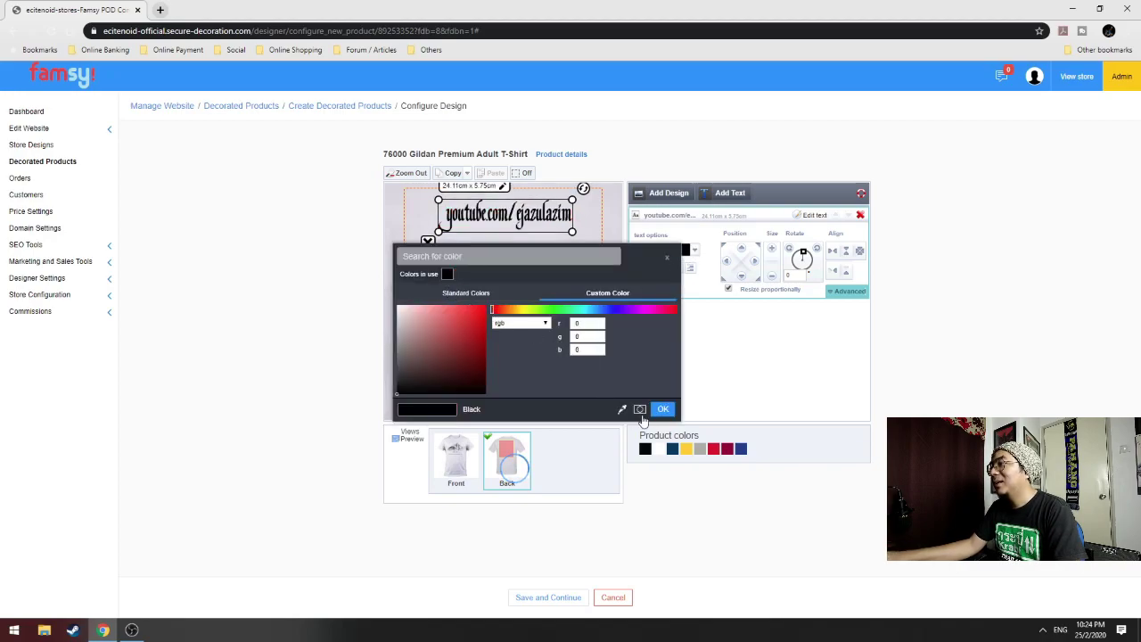
click(663, 409)
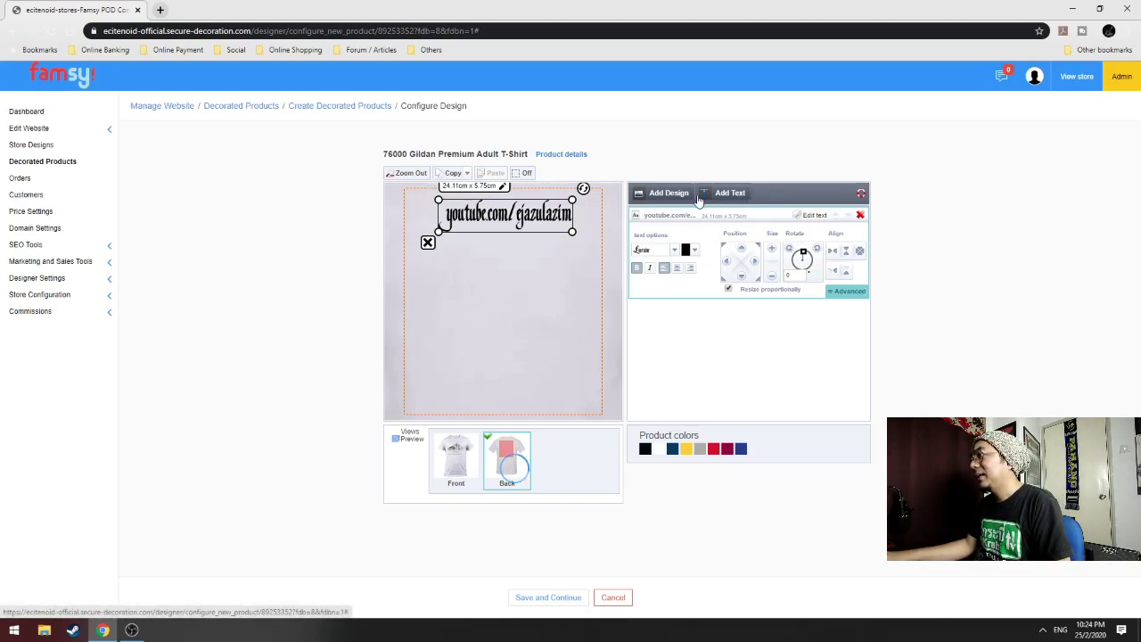
Enlarge the back text to about 31.8 by 7.6 cm, centred near the top of the print area
click(413, 174)
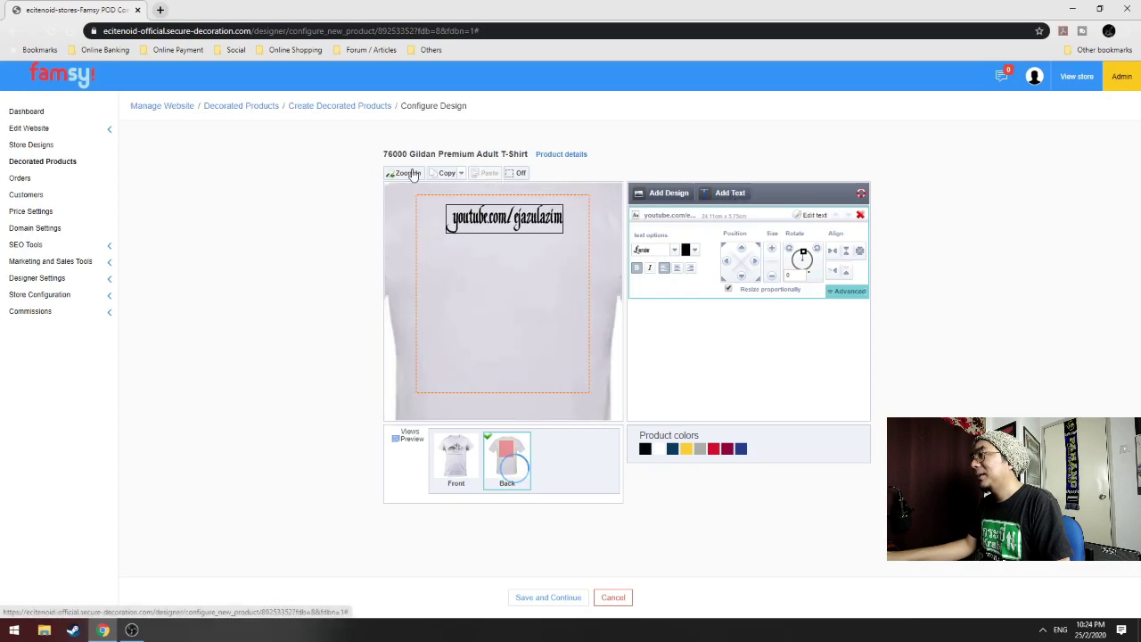
mouse_move(501, 238)
mouse_down()
mouse_move(537, 244)
mouse_move(513, 239)
mouse_up()
click(604, 327)
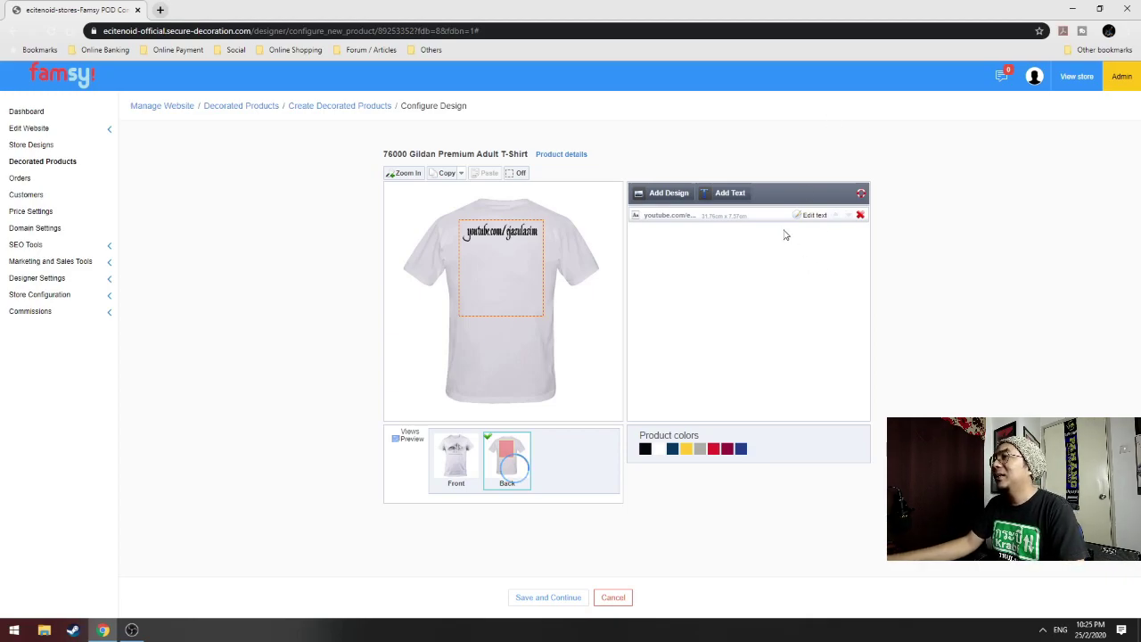
Add a personalize design to the shirt's back by uploading Untitled-1.jpg from the banner folder, and declare permission to use the file
click(671, 195)
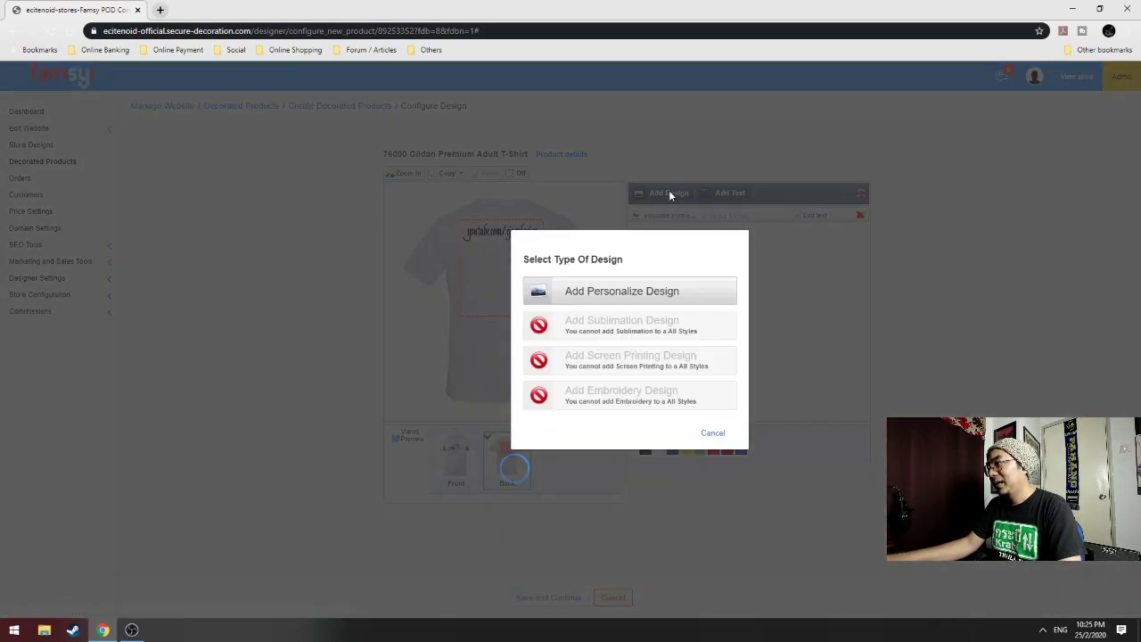
click(636, 293)
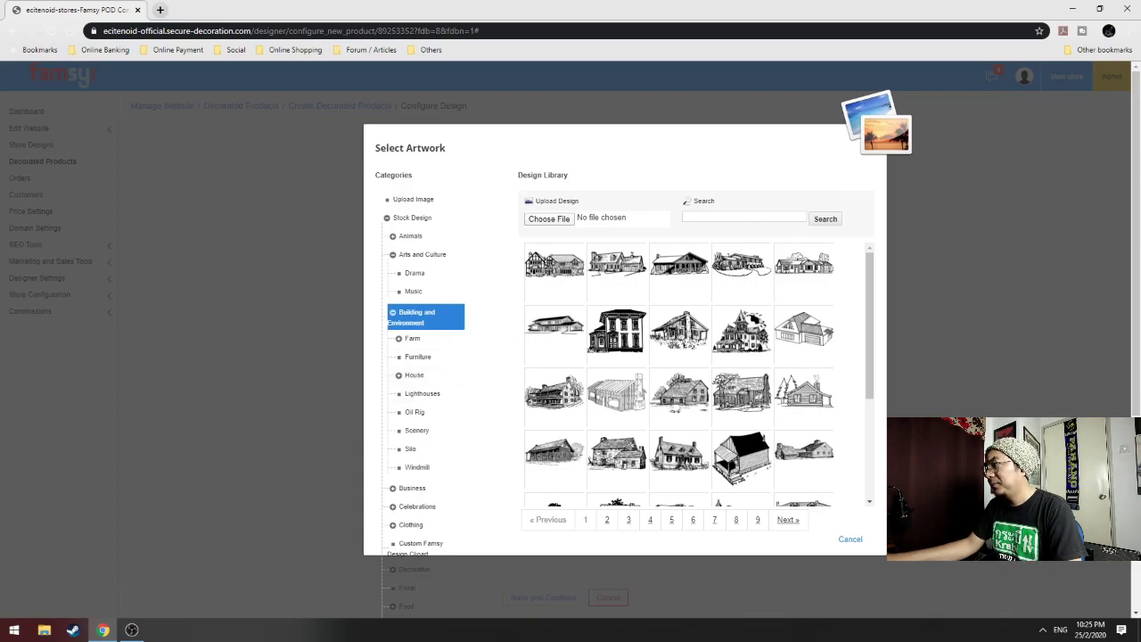
drag(871, 355, 871, 452)
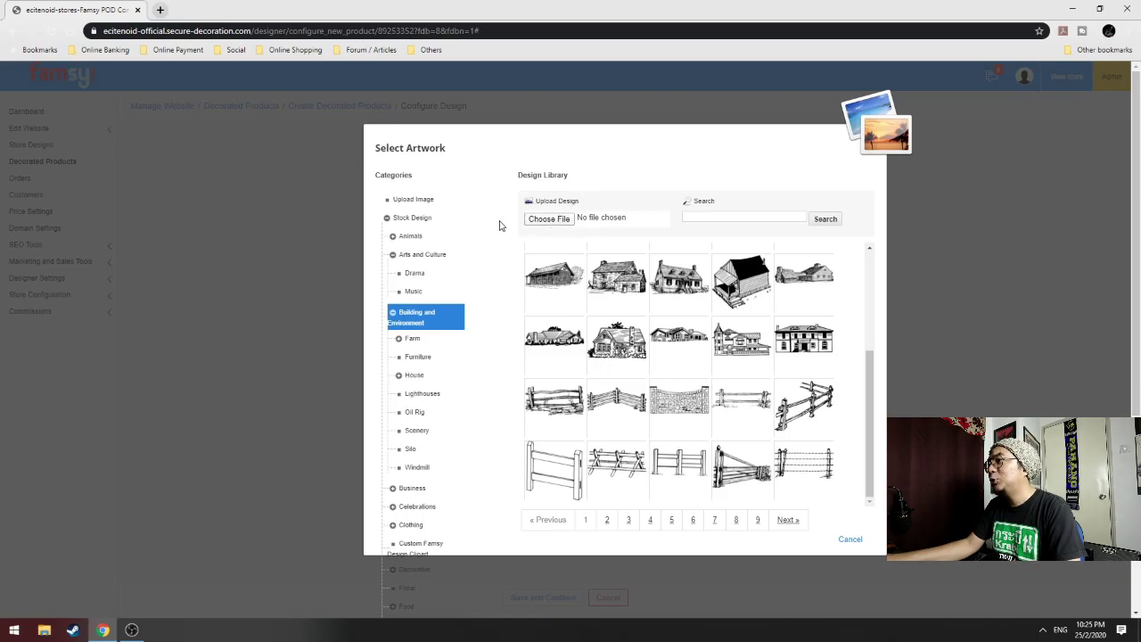
click(565, 227)
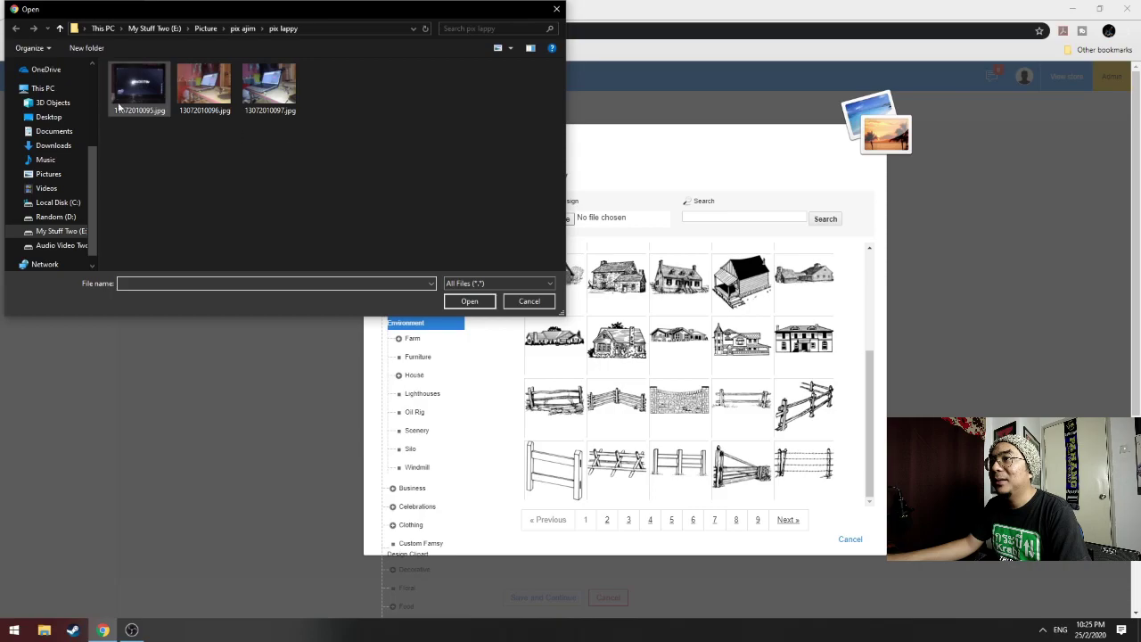
click(152, 107)
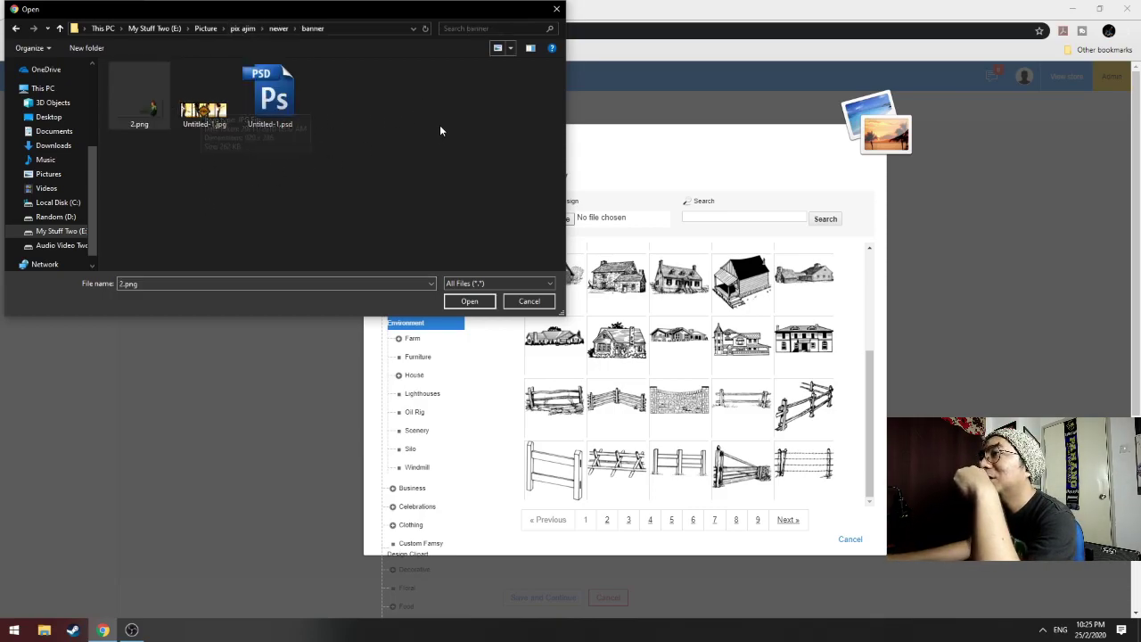
double_click(204, 109)
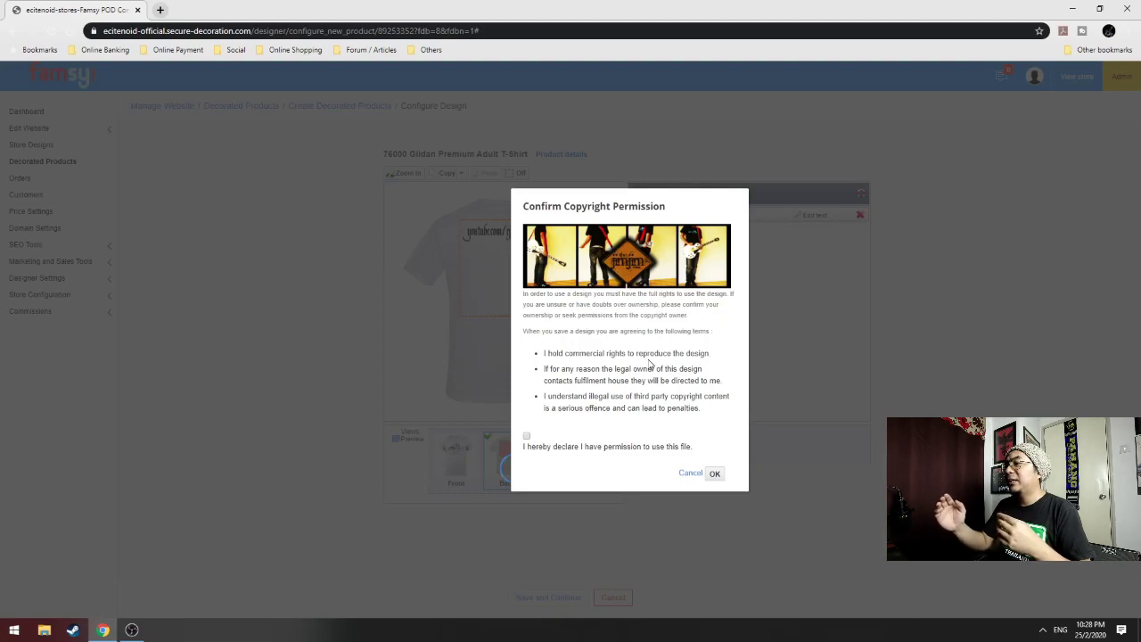
click(526, 436)
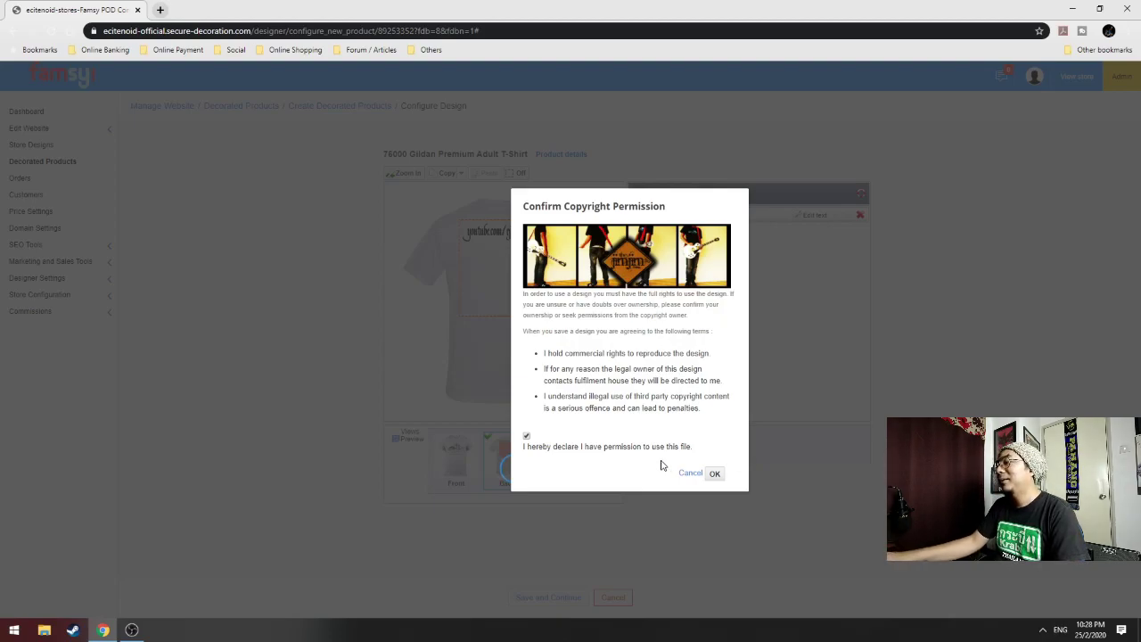
click(715, 475)
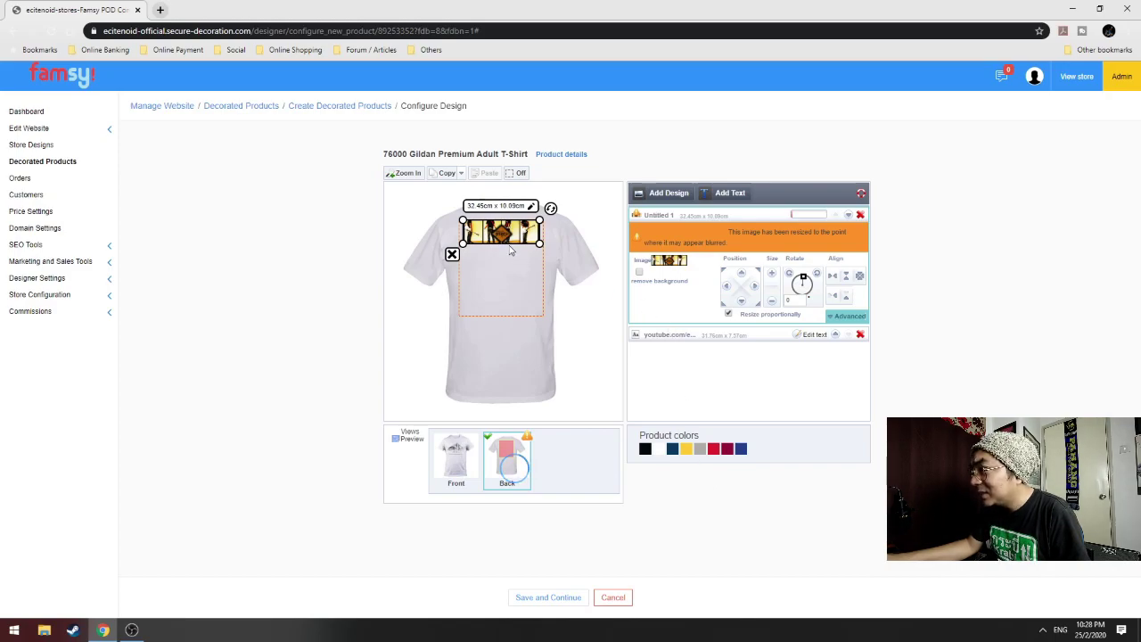
Position the banner image above the back text at about 34.5 cm wide, and move the text directly beneath it
drag(511, 253, 511, 290)
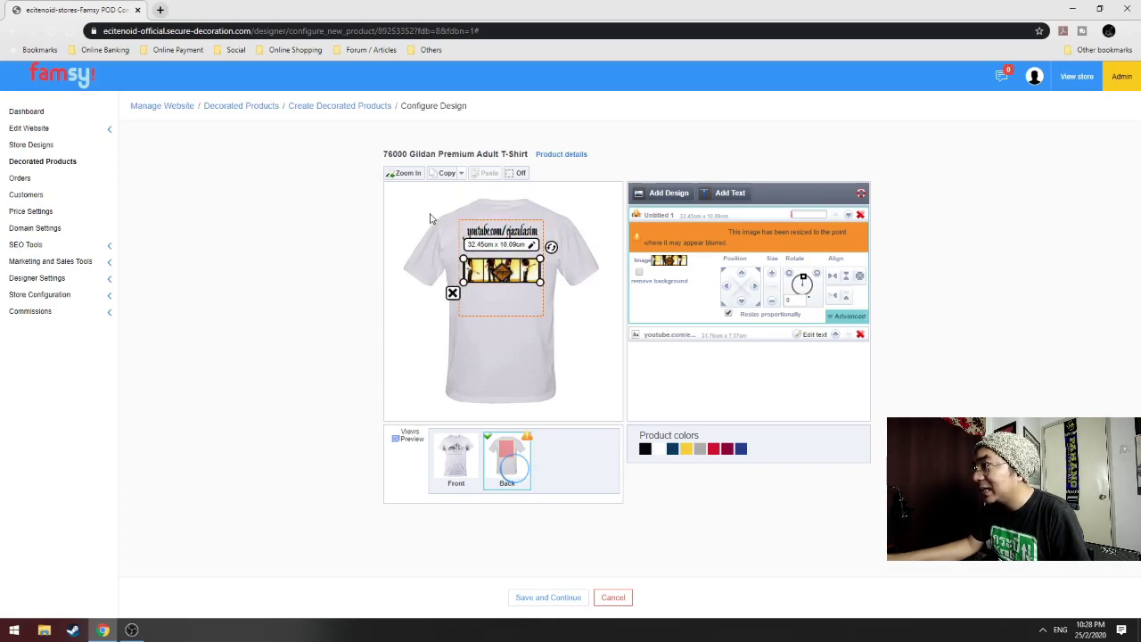
click(403, 177)
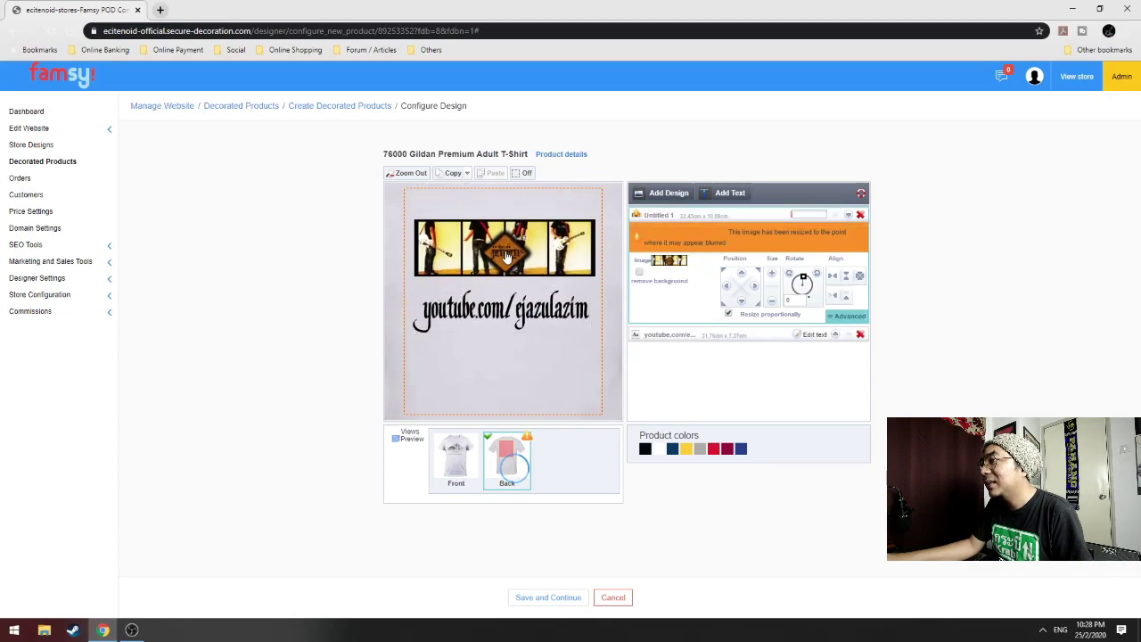
click(506, 256)
drag(594, 222, 600, 222)
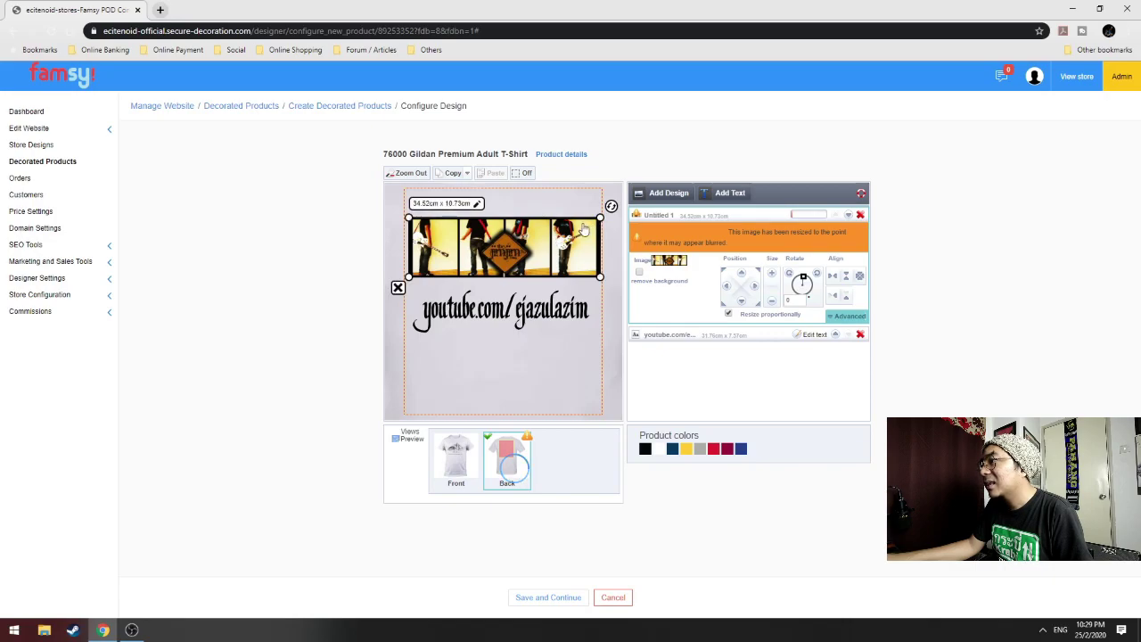
drag(517, 312, 517, 292)
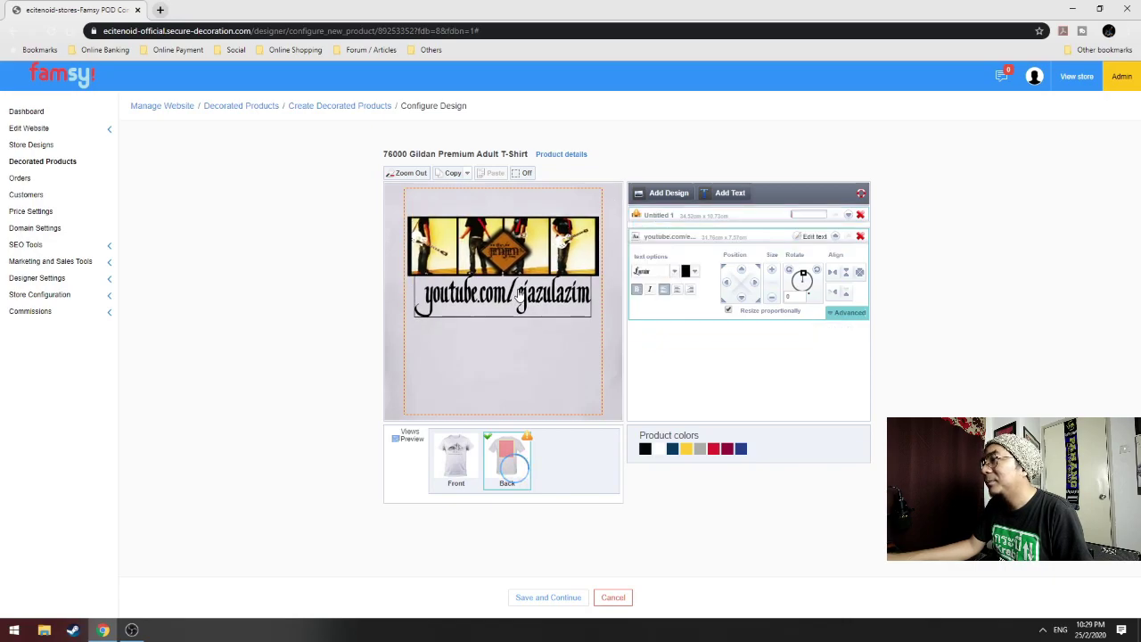
Review the finished designs on the whole shirt from the front and the back
click(411, 175)
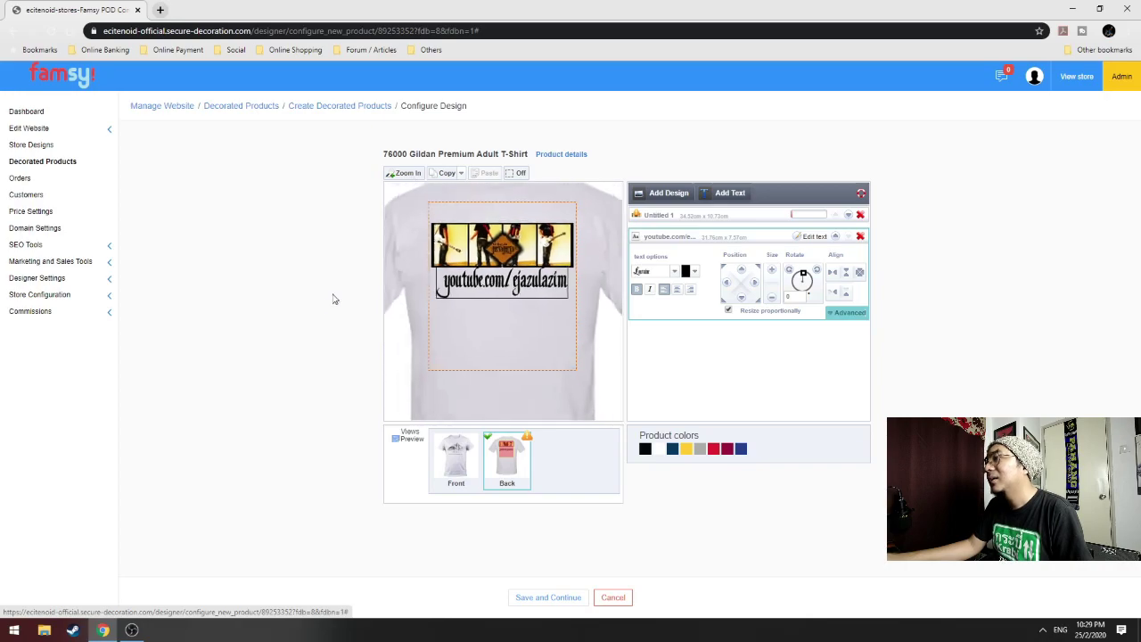
click(459, 470)
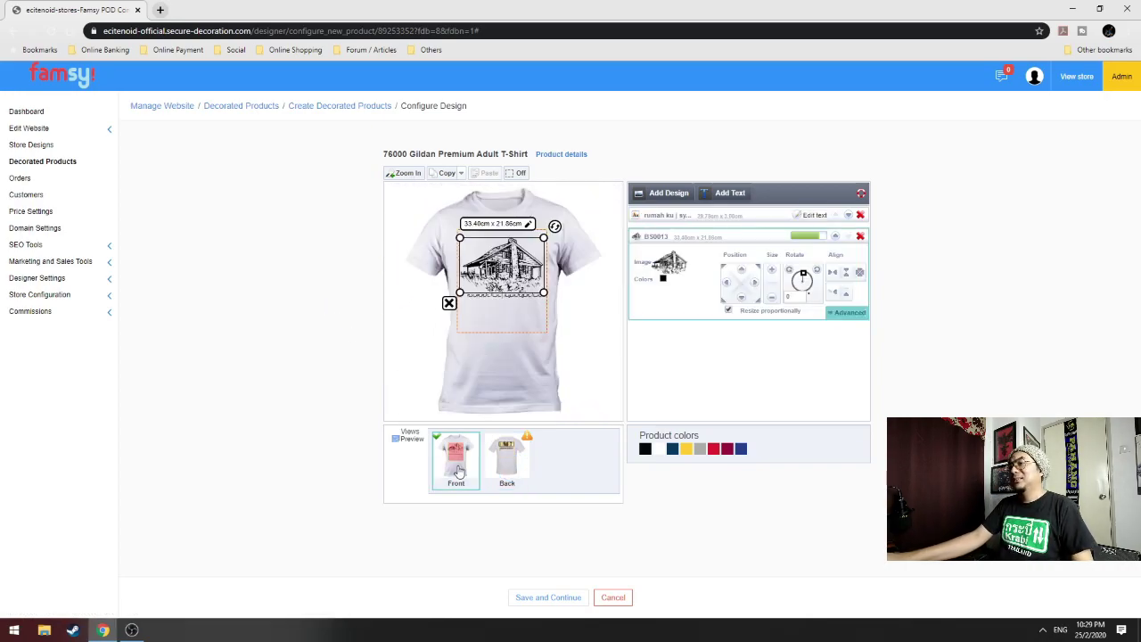
click(505, 466)
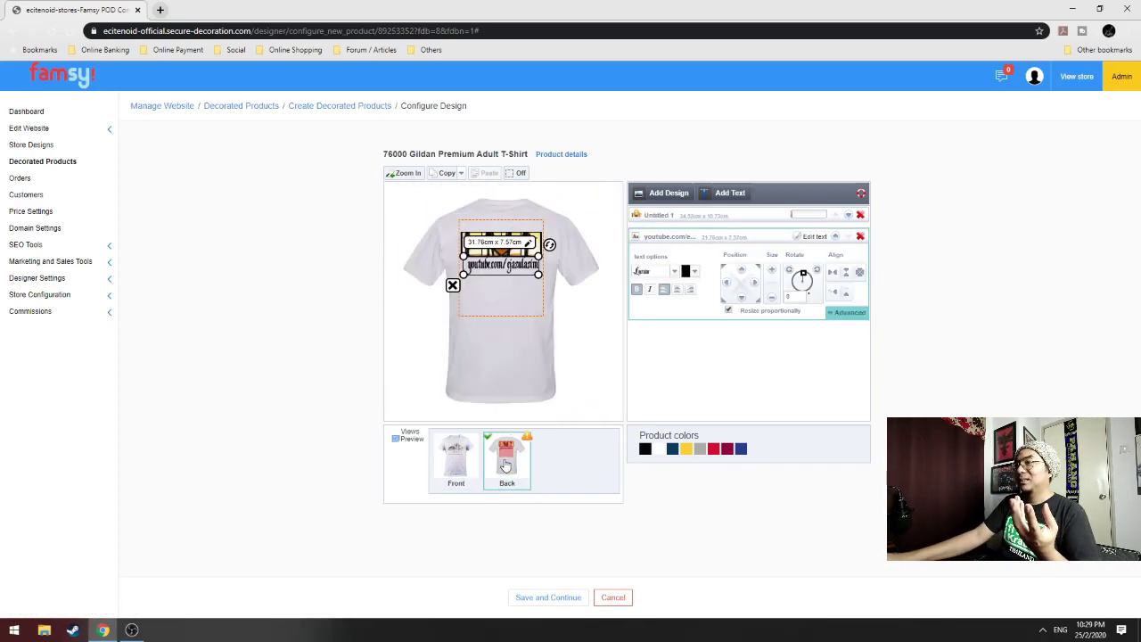
click(583, 357)
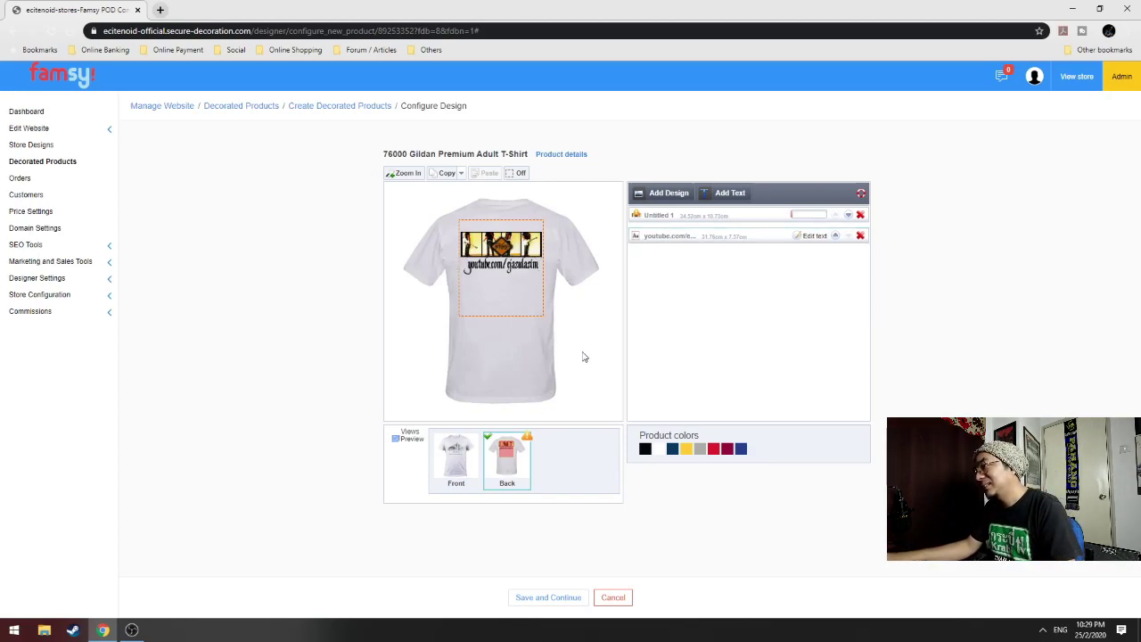
Add the personalize text "cubaan satu dua tiga" to the shirt's front, below the cabin artwork and its caption
click(469, 459)
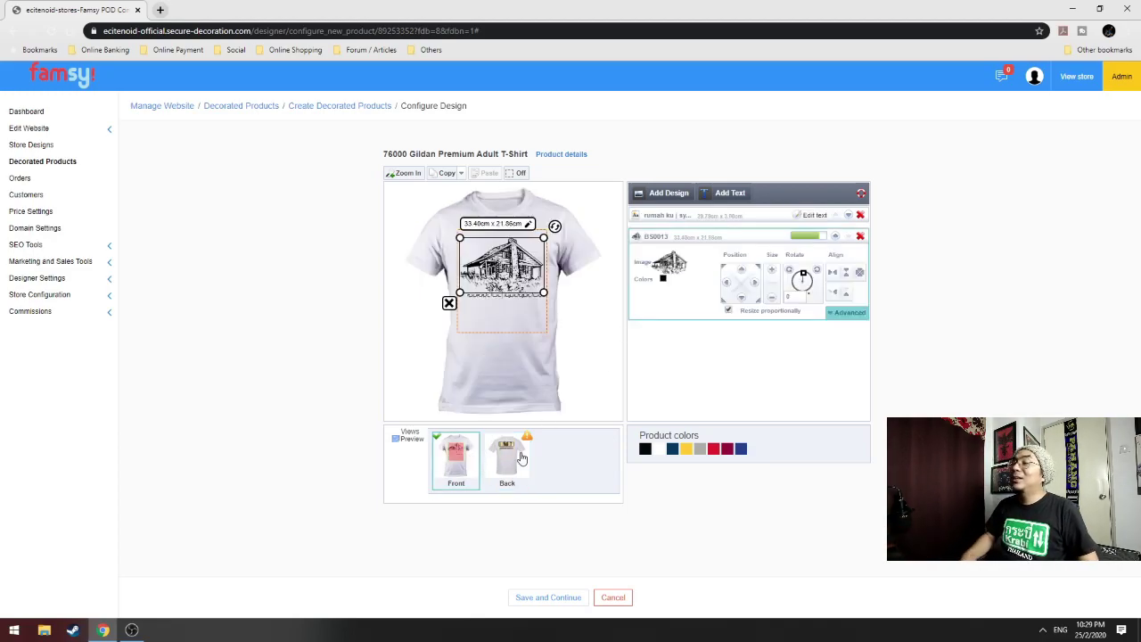
double_click(525, 321)
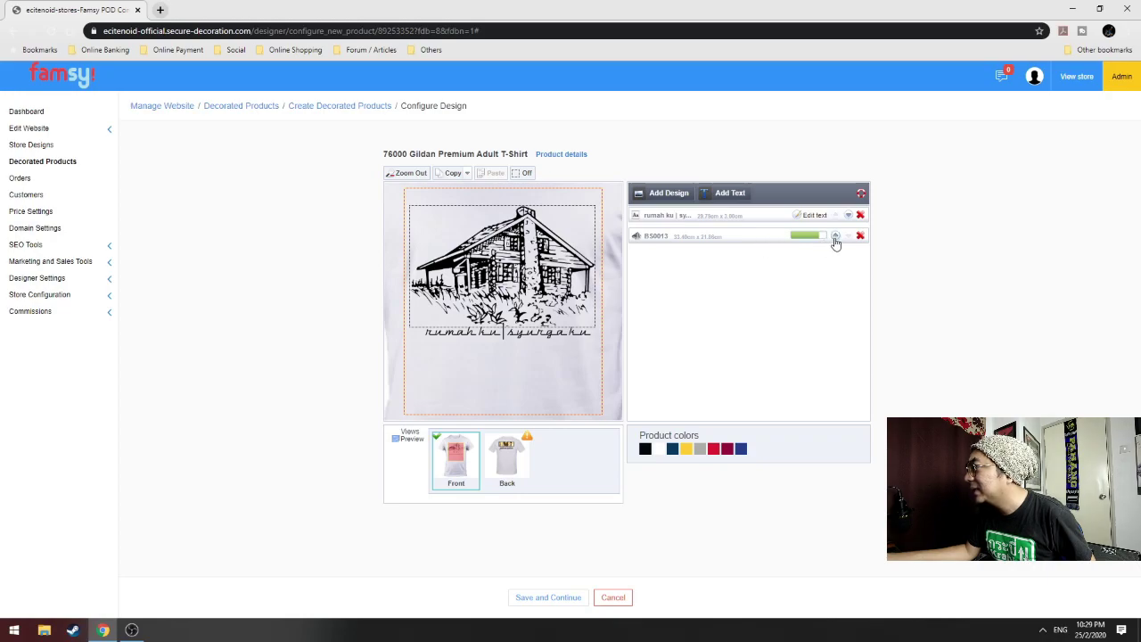
click(805, 238)
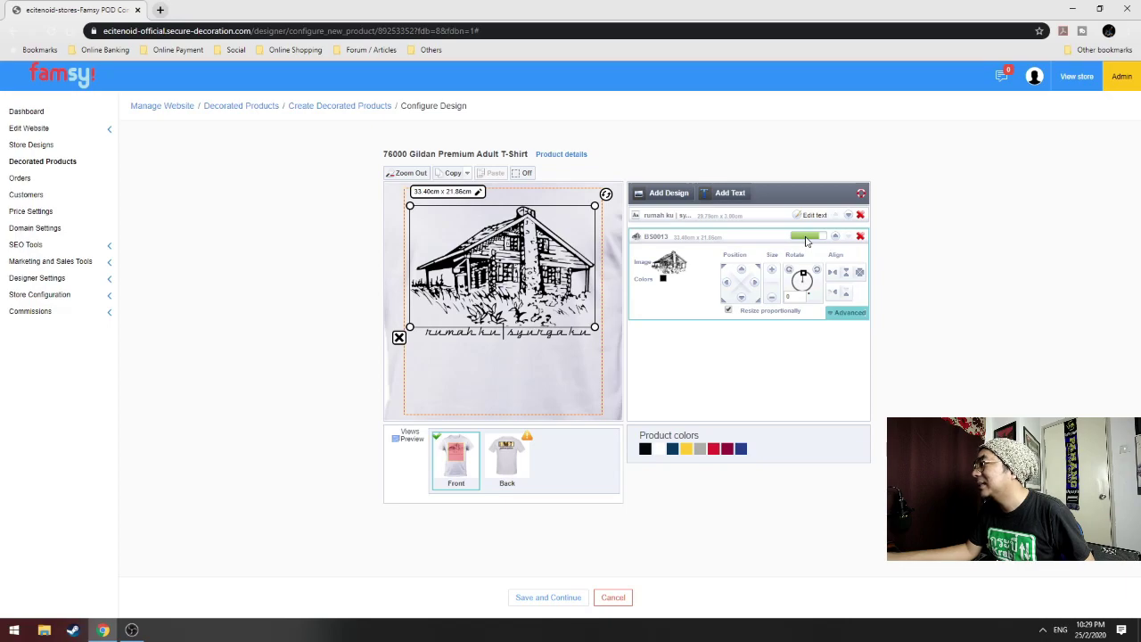
click(788, 347)
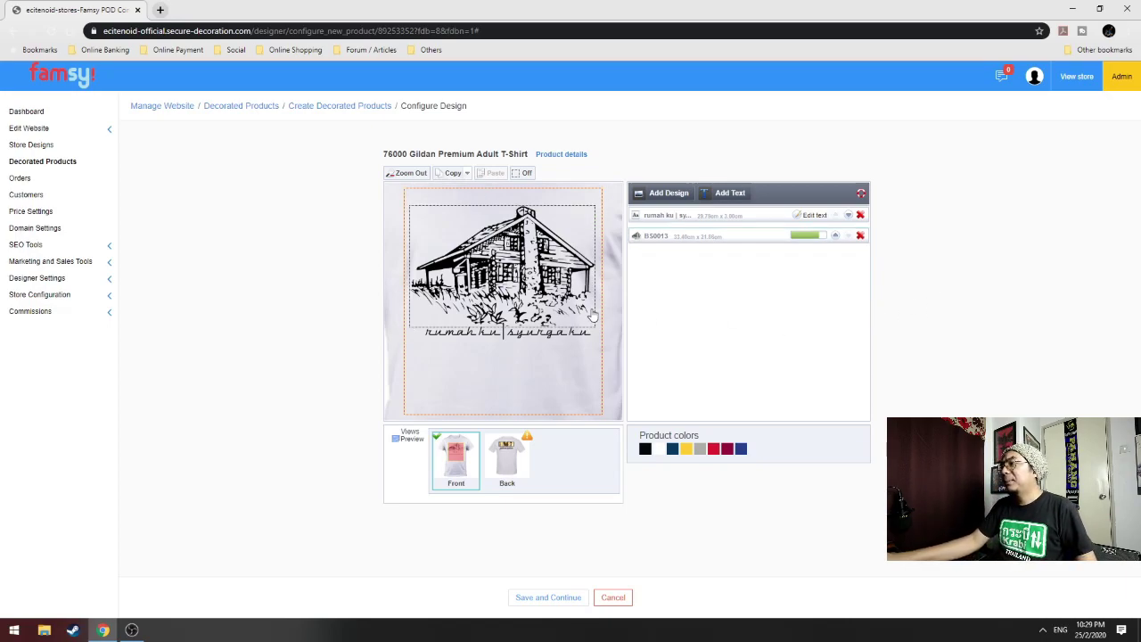
click(733, 194)
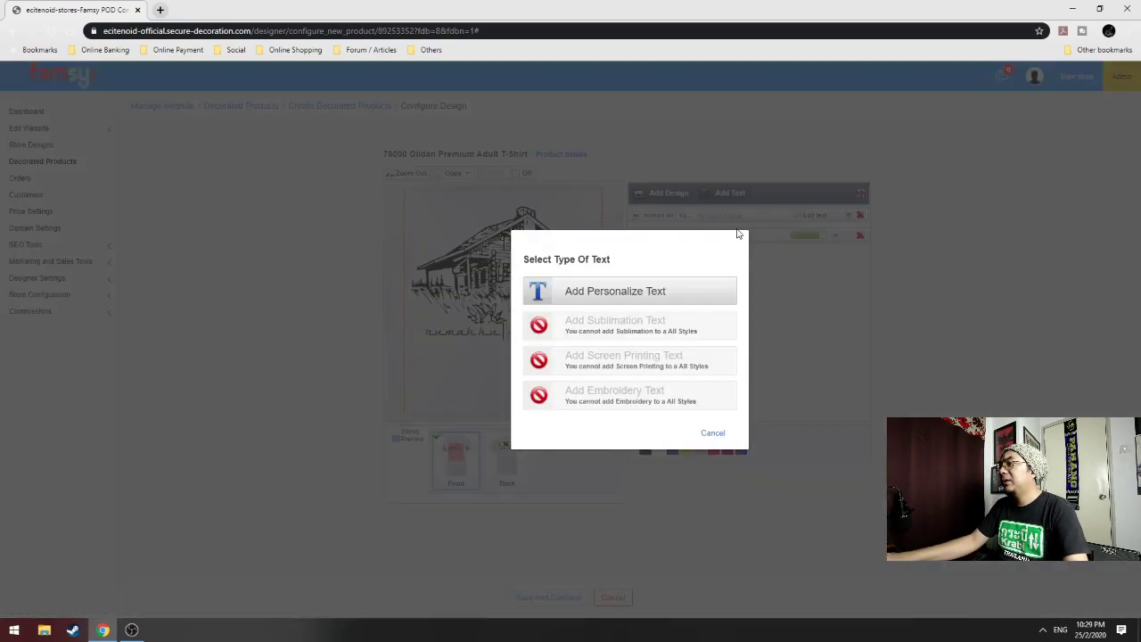
click(604, 294)
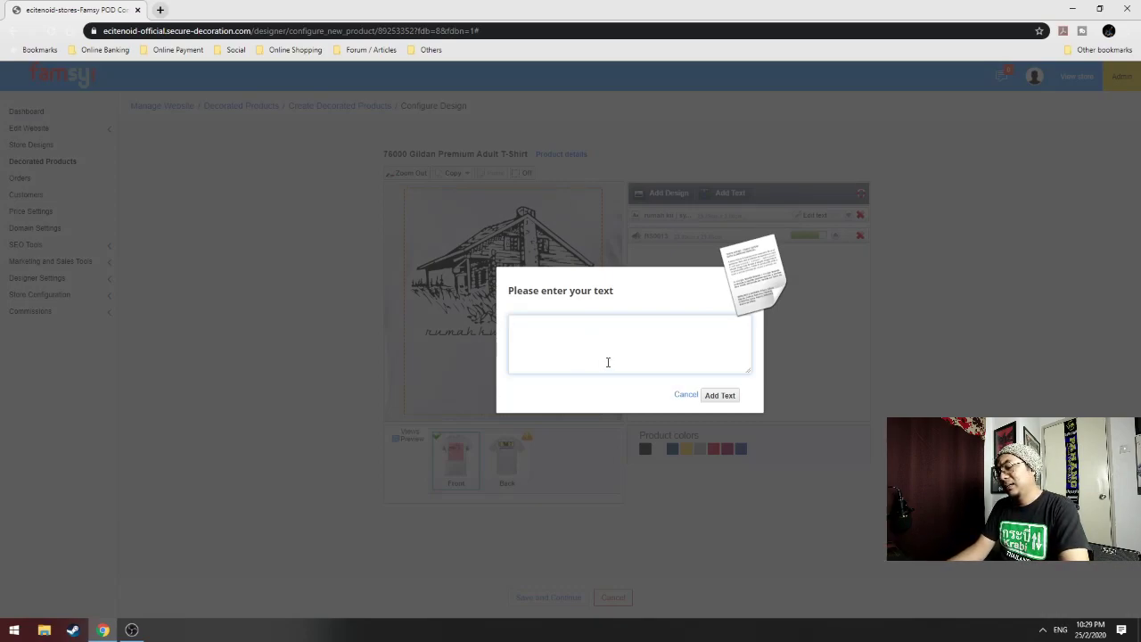
text(cubaan 12)
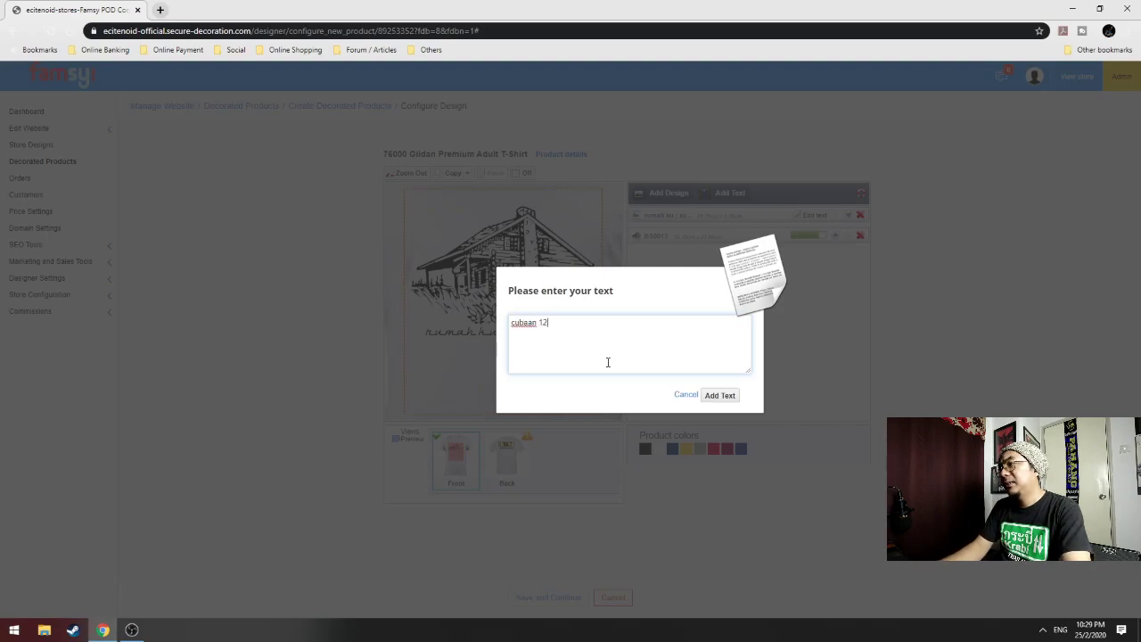
key(BackSpace)
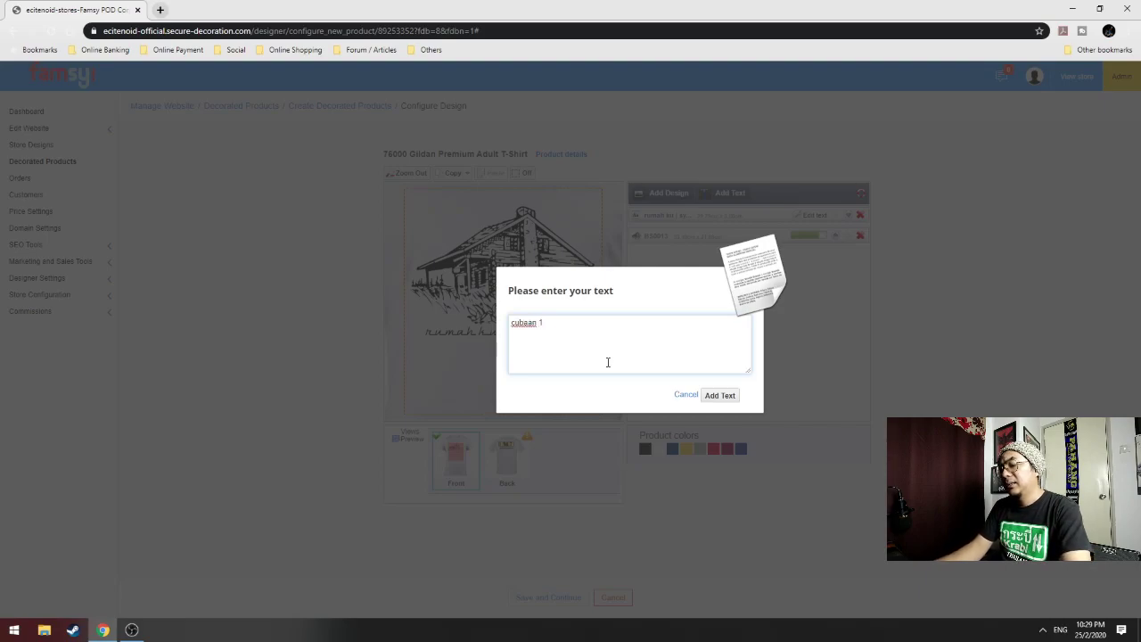
text(satu dua)
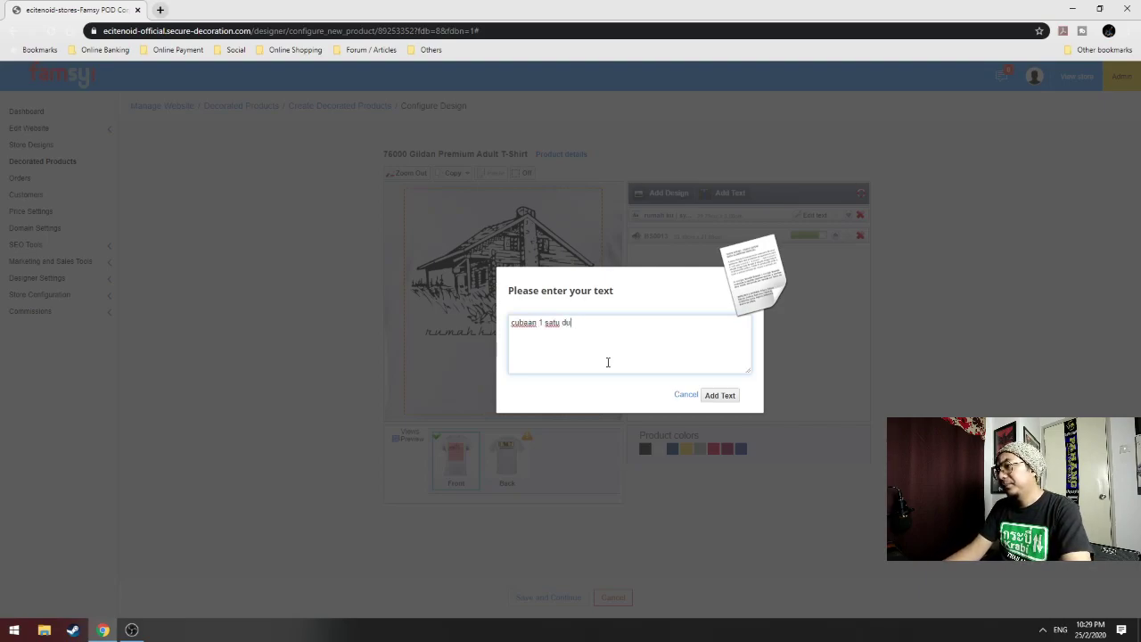
key(BackSpace)
key(BackSpace)
key(BackSpace)
key(BackSpace)
key(BackSpace)
key(BackSpace)
key(BackSpace)
key(BackSpace)
key(BackSpace)
text(satu dua tiga)
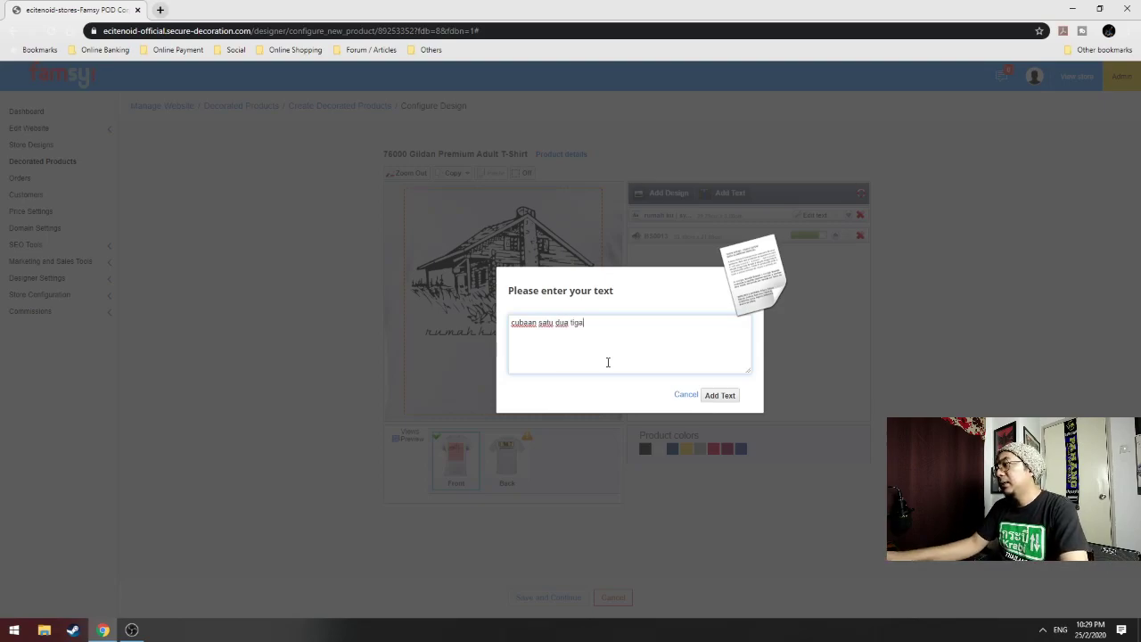
click(725, 395)
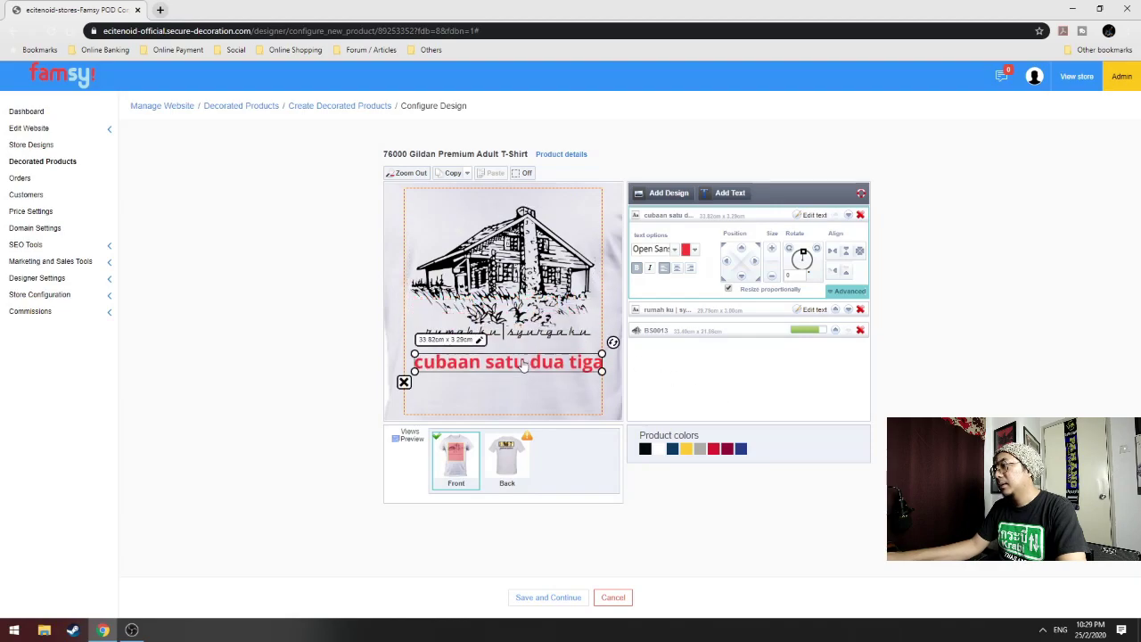
Check the layer options of the existing caption and the new red text on the shirt's front
click(362, 354)
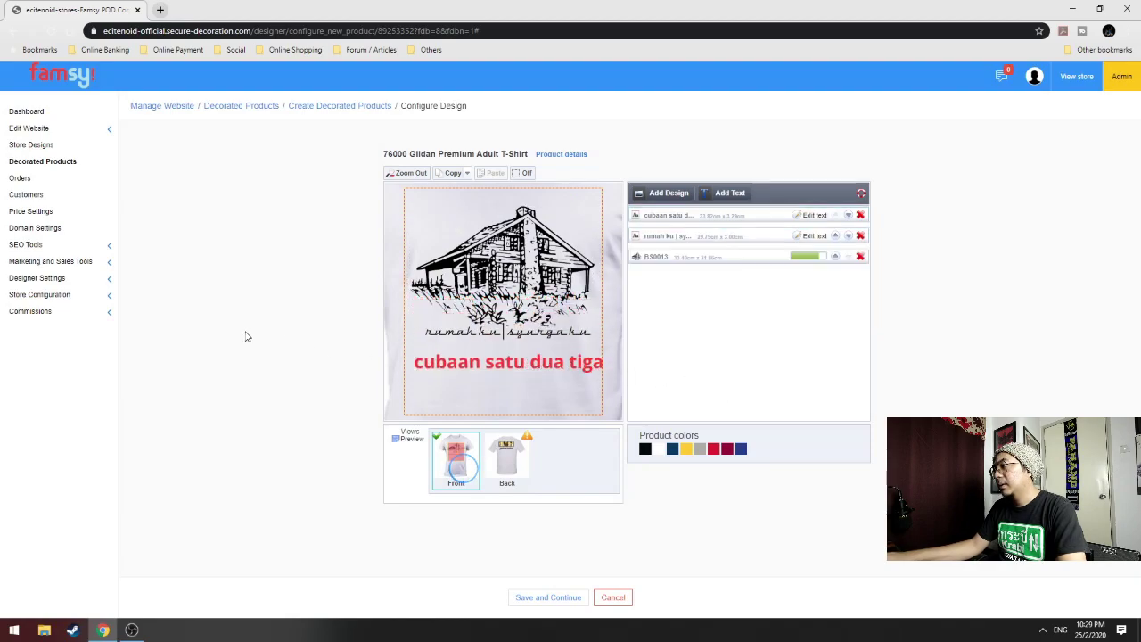
click(727, 257)
click(726, 238)
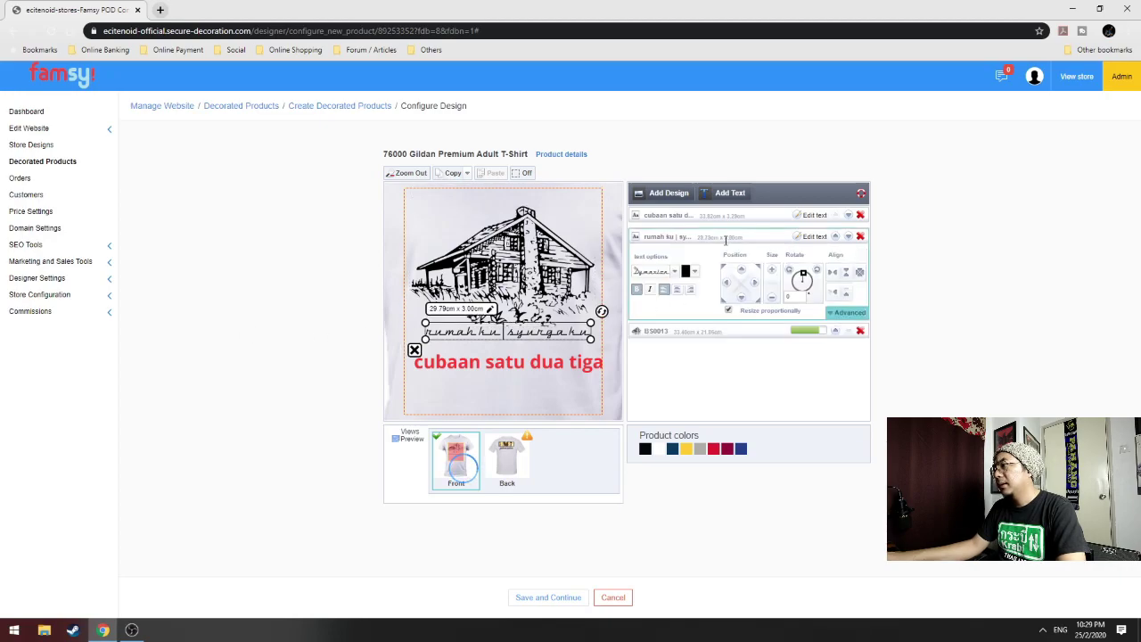
click(724, 217)
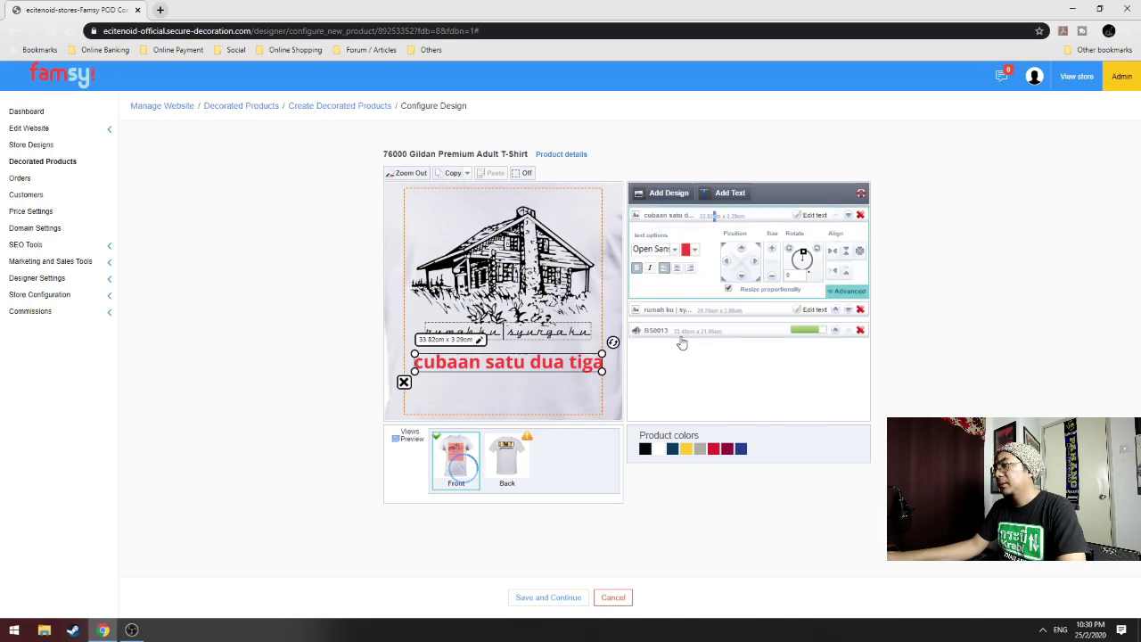
Shrink the banner image on the shirt's back to about 12.2 by 3.8 cm and centre it above the channel text
click(523, 454)
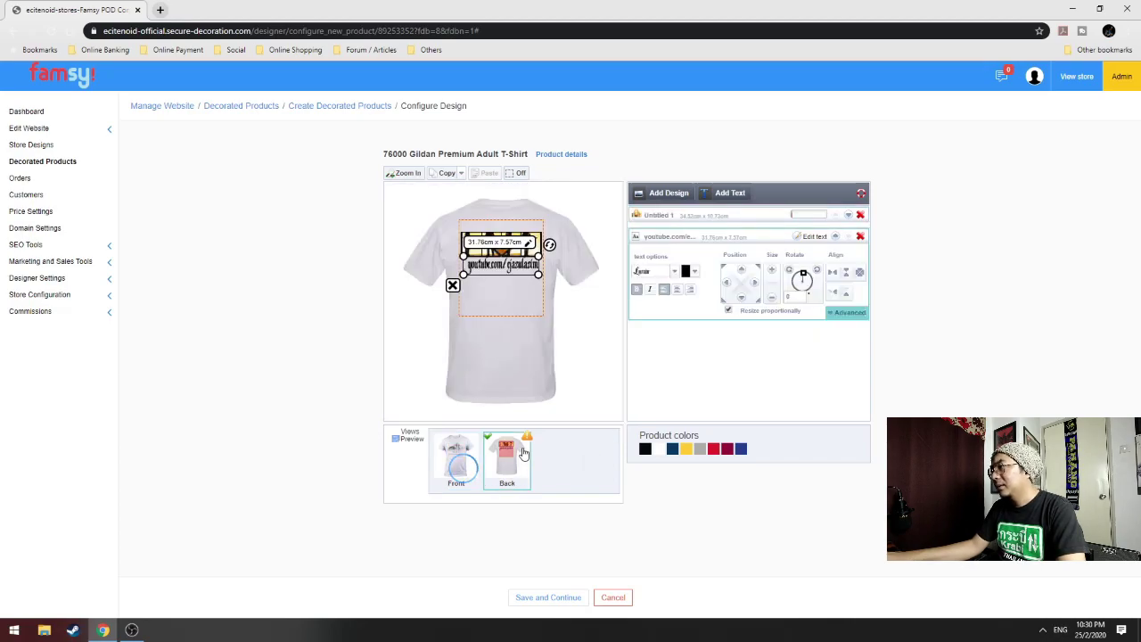
click(698, 217)
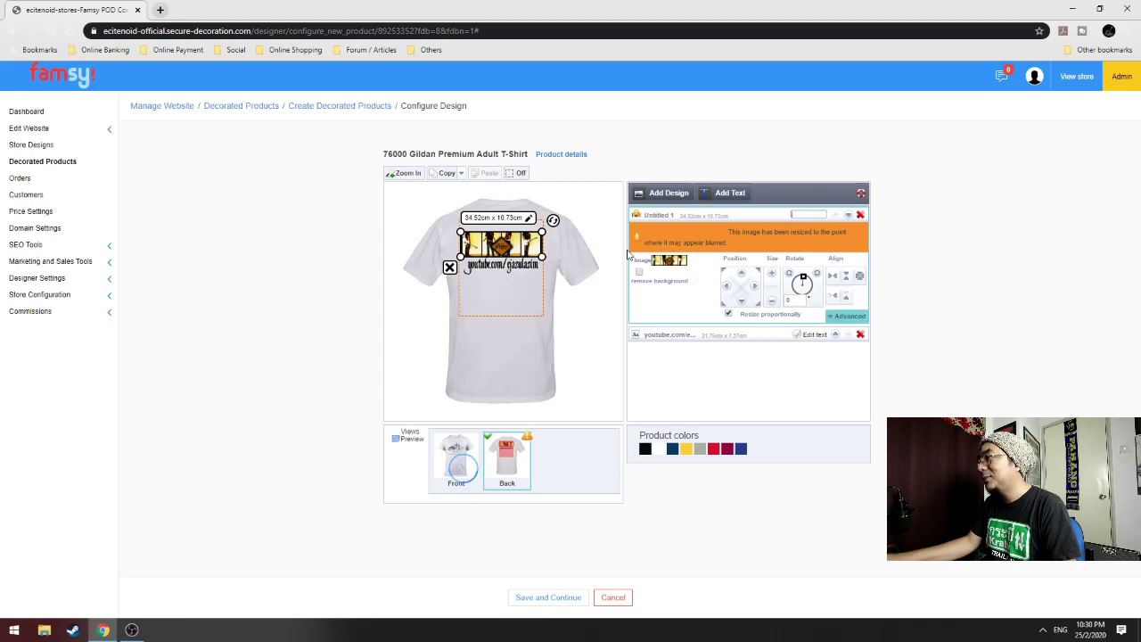
drag(542, 257, 490, 242)
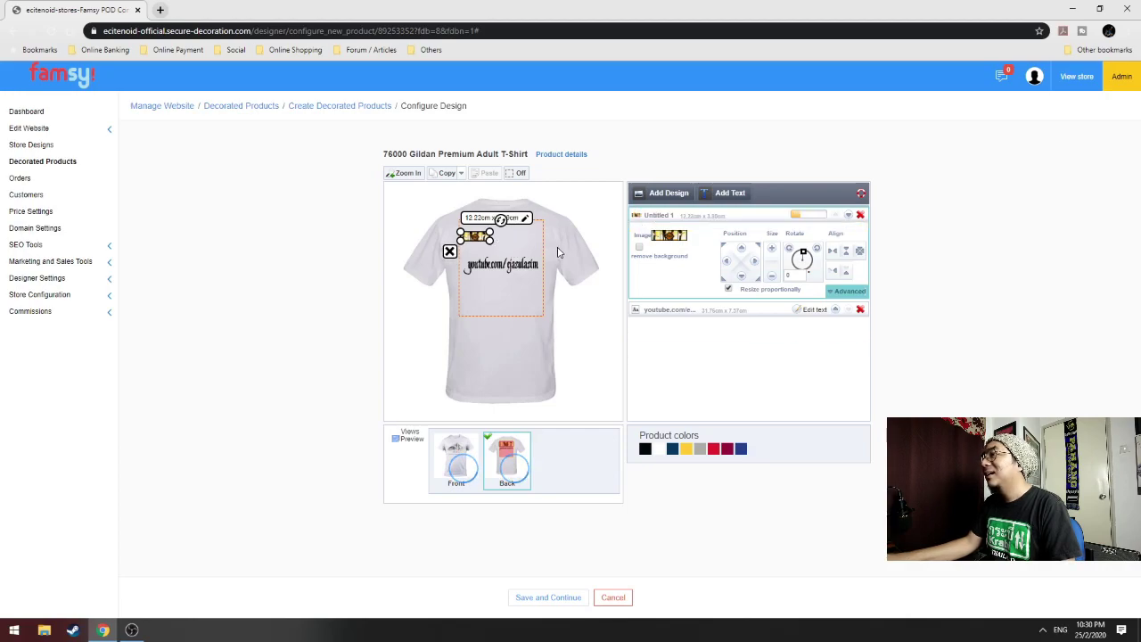
click(405, 173)
drag(454, 237, 515, 234)
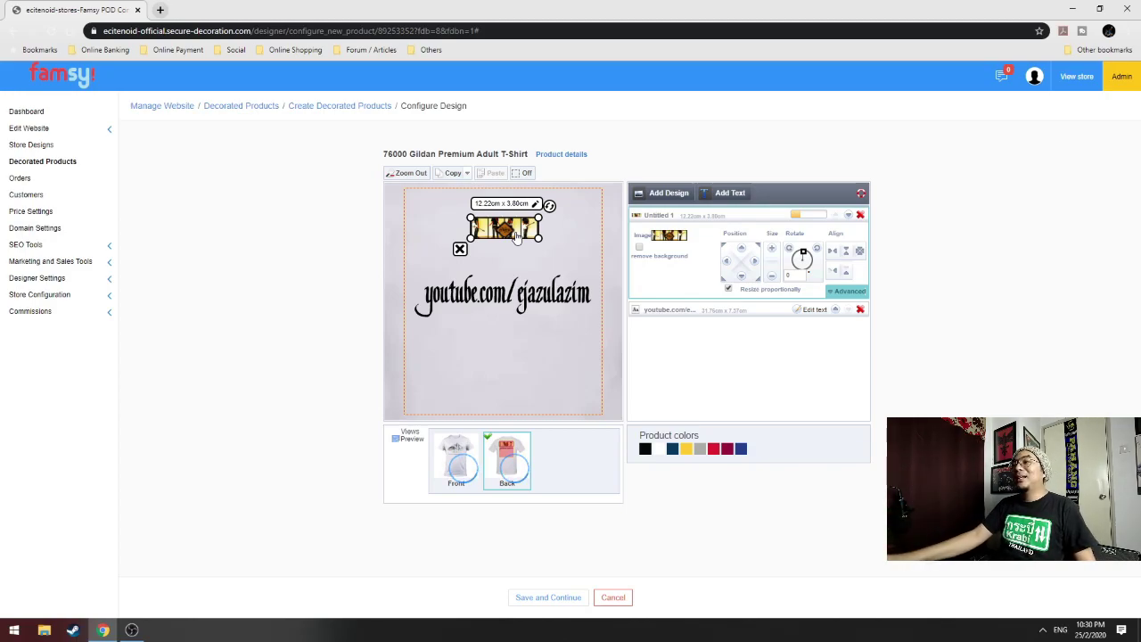
Try the banner image at about 7.9, 12.8 and 19 cm wide to compare its print quality
click(281, 250)
click(522, 234)
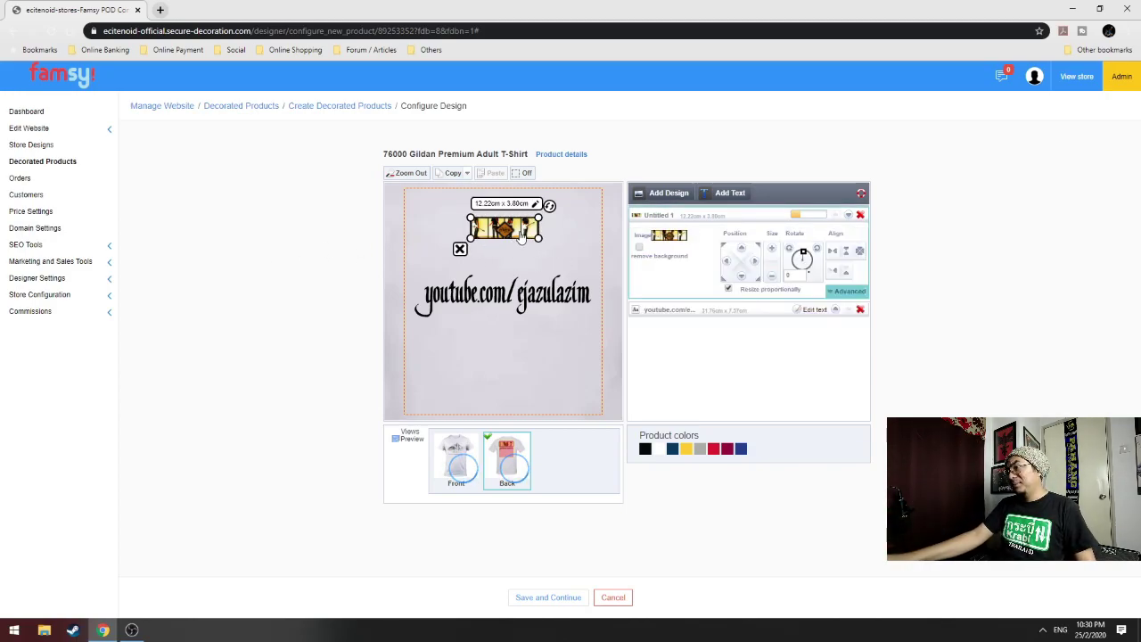
drag(538, 239, 503, 231)
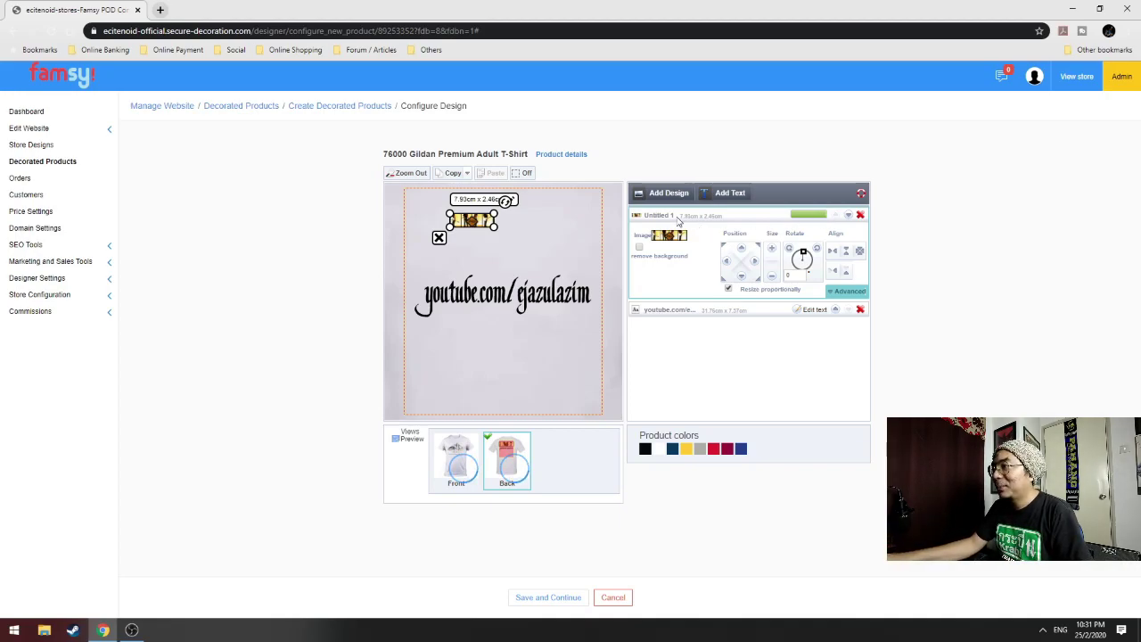
drag(494, 225, 505, 240)
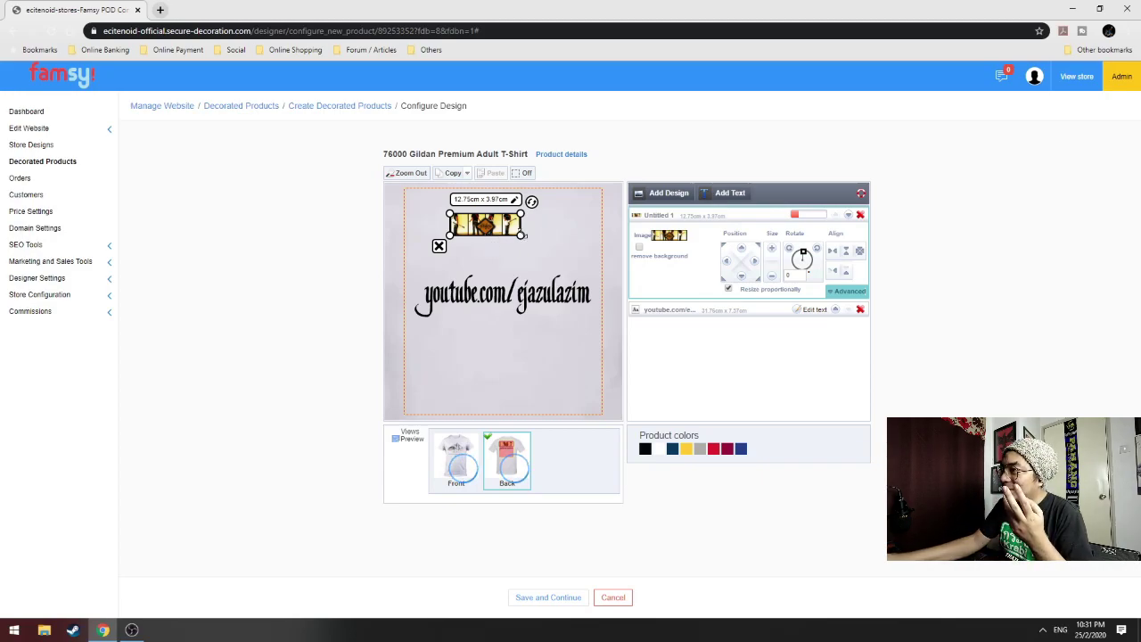
drag(524, 235, 552, 251)
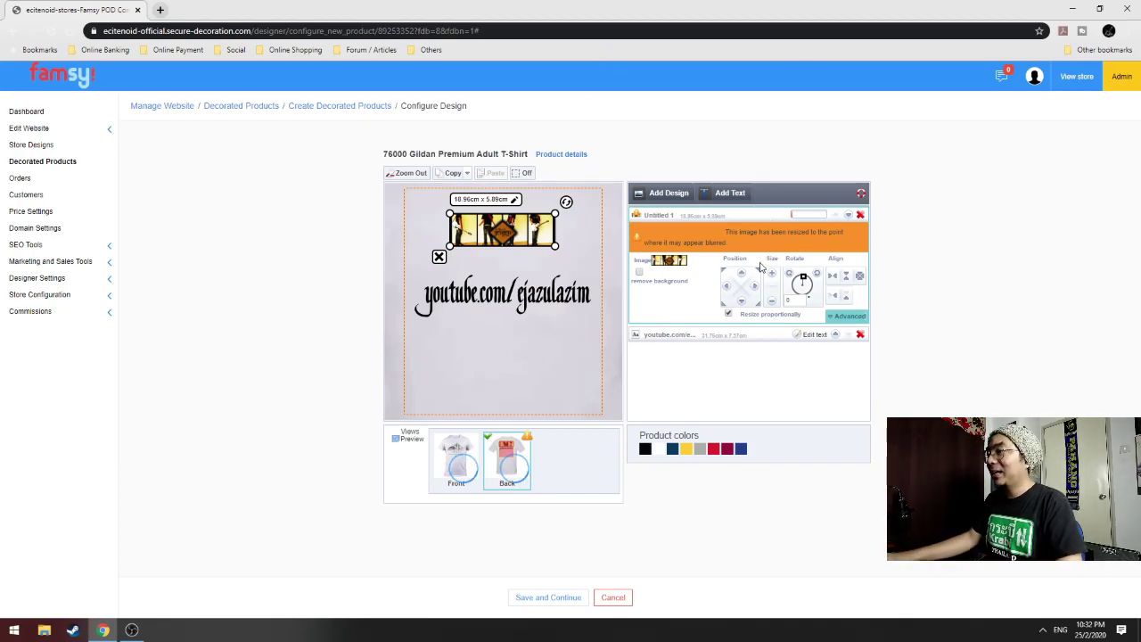
Replace the banner on the back with an uploaded personalize photo of the rocky seashore, and declare permission to use the file
click(438, 257)
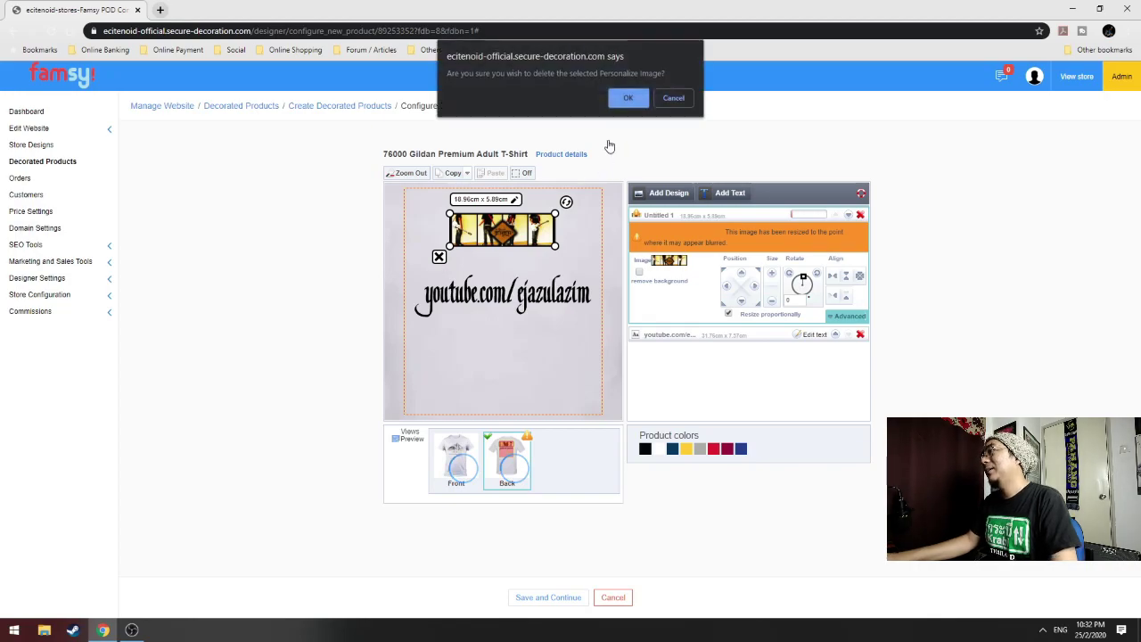
click(630, 98)
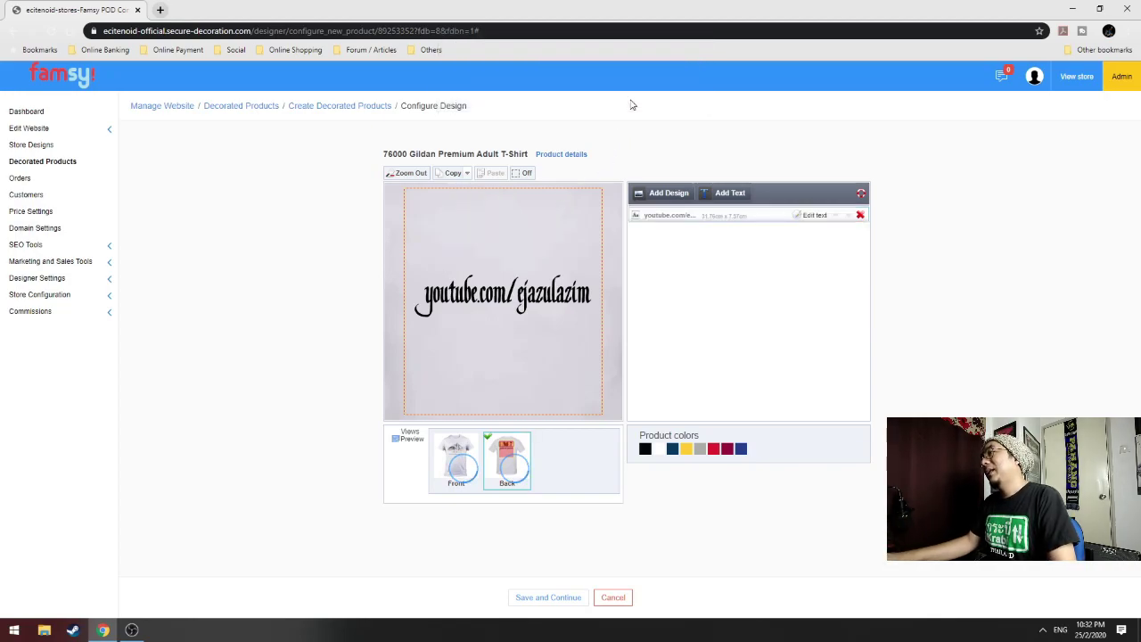
click(675, 196)
click(629, 300)
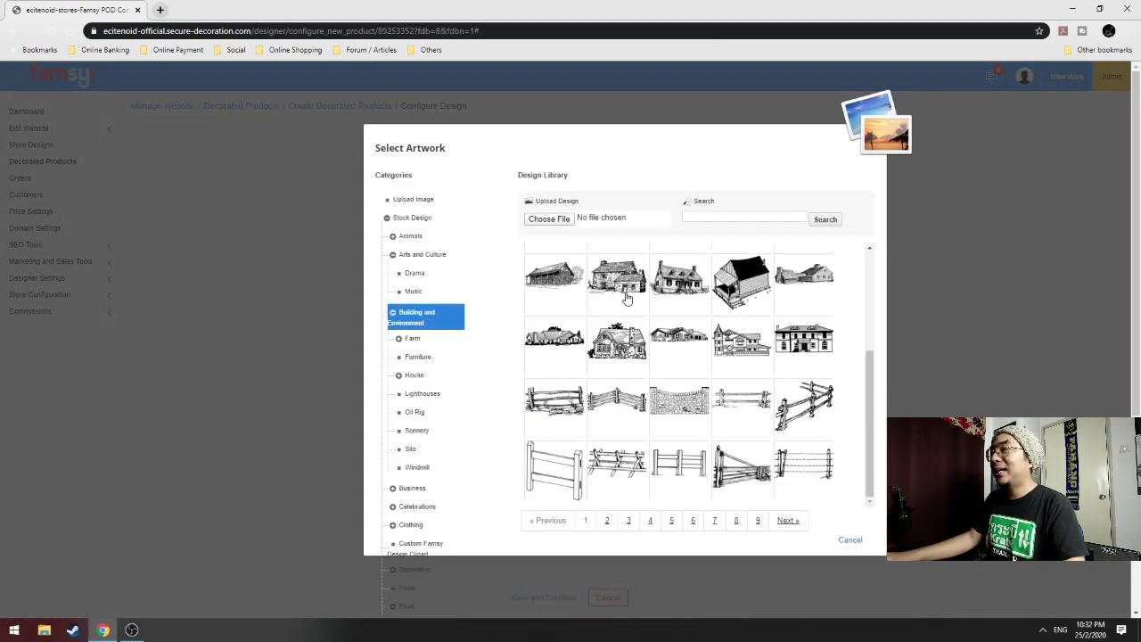
click(549, 222)
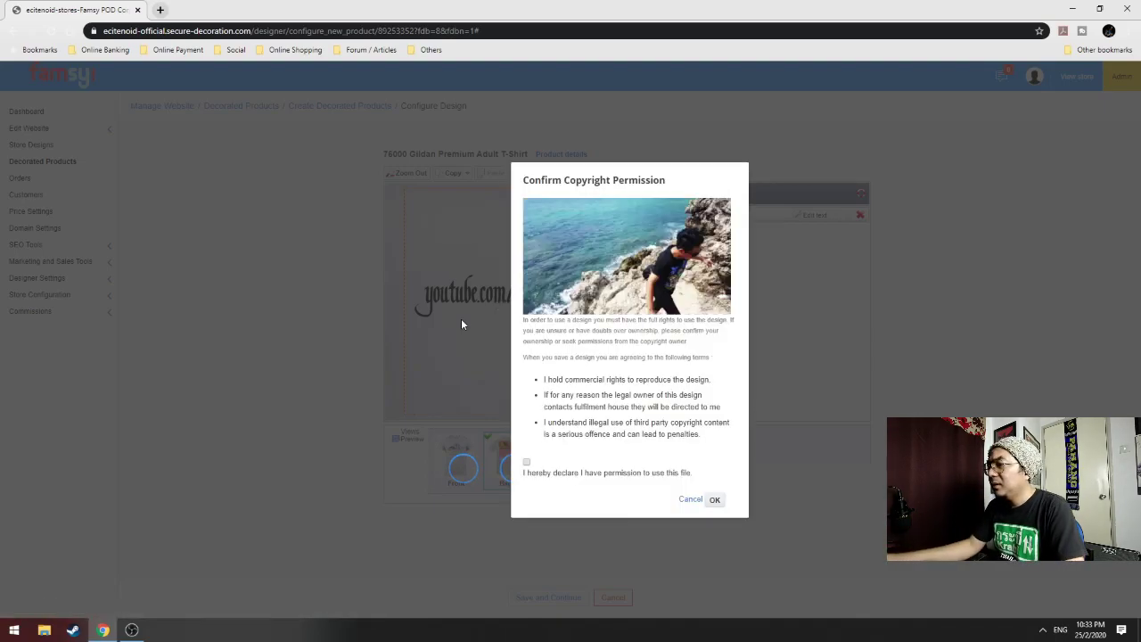
click(527, 465)
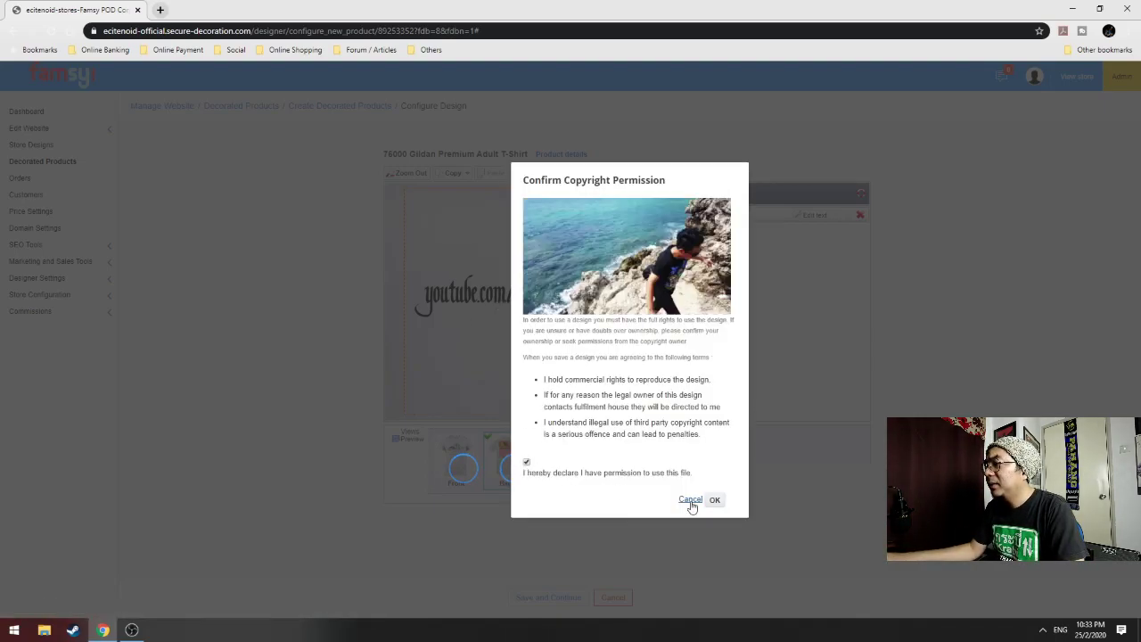
click(715, 500)
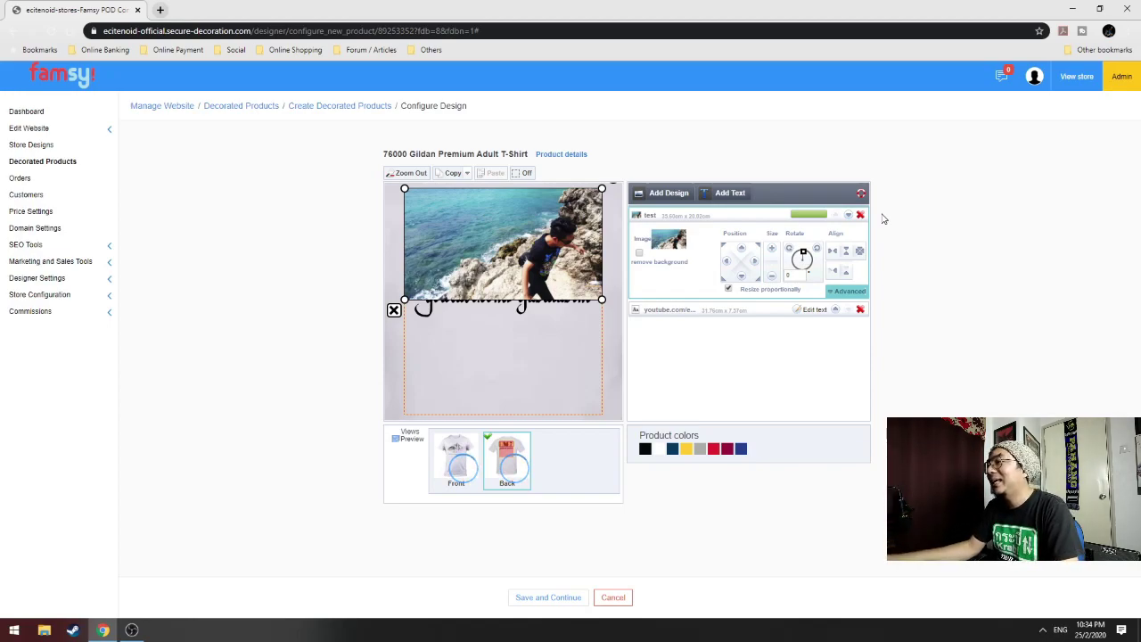
Arrange the photo slightly below the back print area's upper edge with the channel text directly beneath it, and preview both shirt sides
click(515, 312)
drag(514, 326, 513, 337)
click(406, 173)
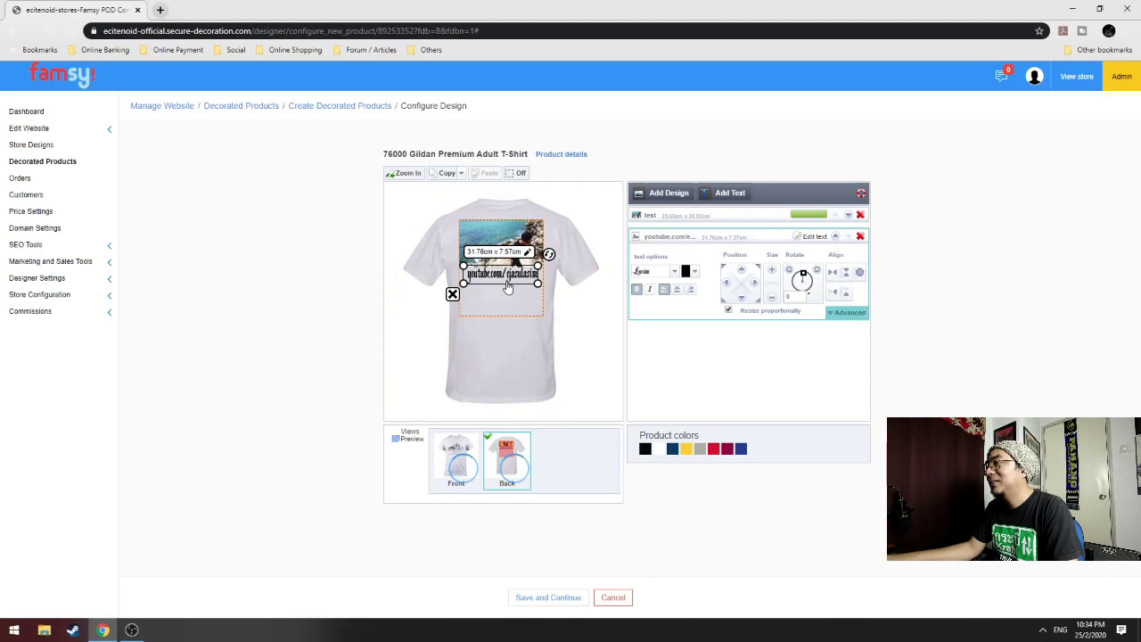
drag(507, 277, 506, 290)
drag(497, 241, 497, 252)
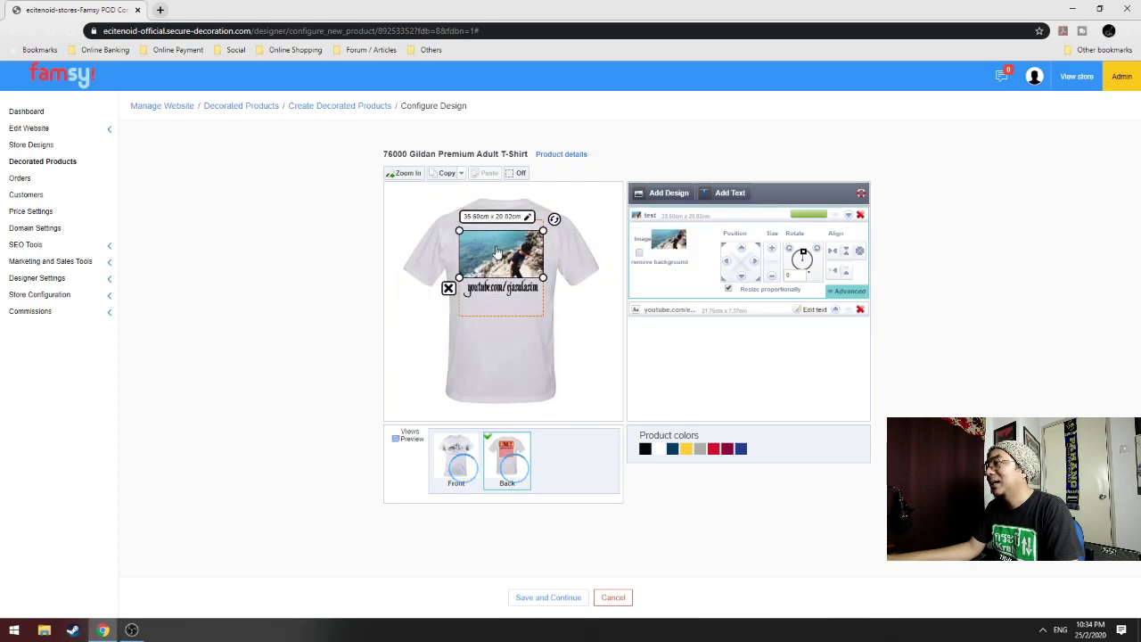
click(245, 338)
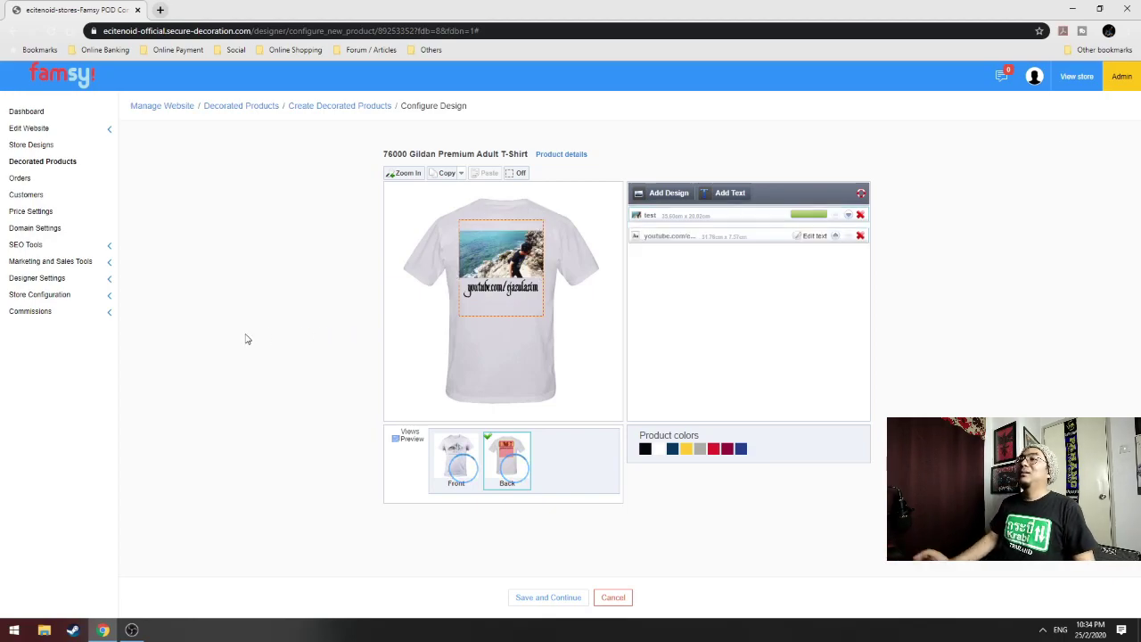
drag(513, 307, 513, 304)
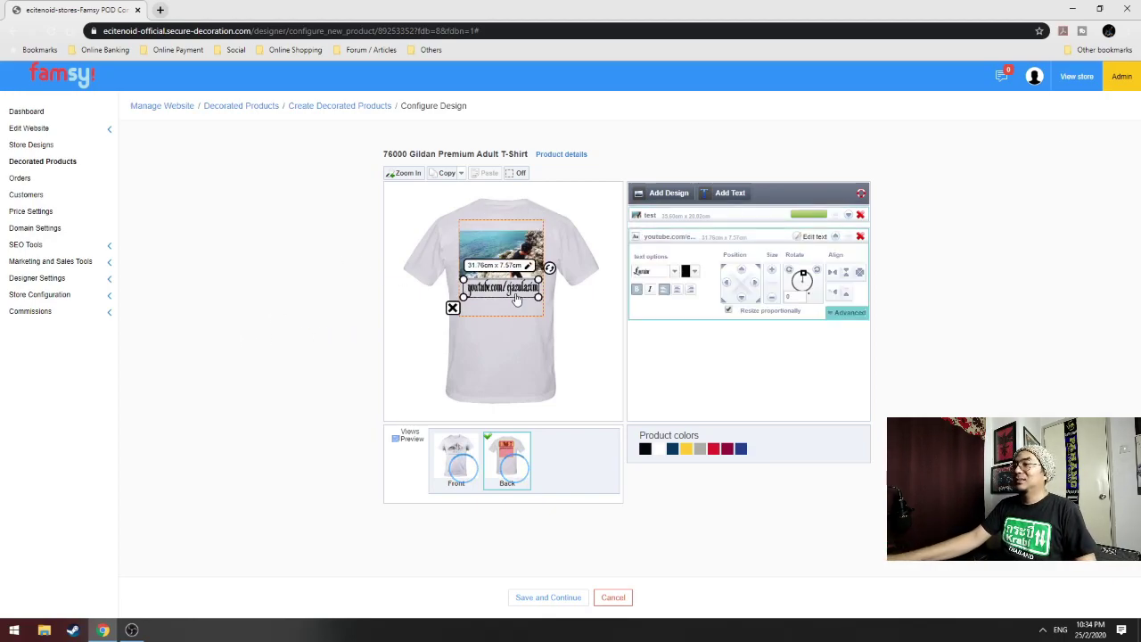
click(316, 316)
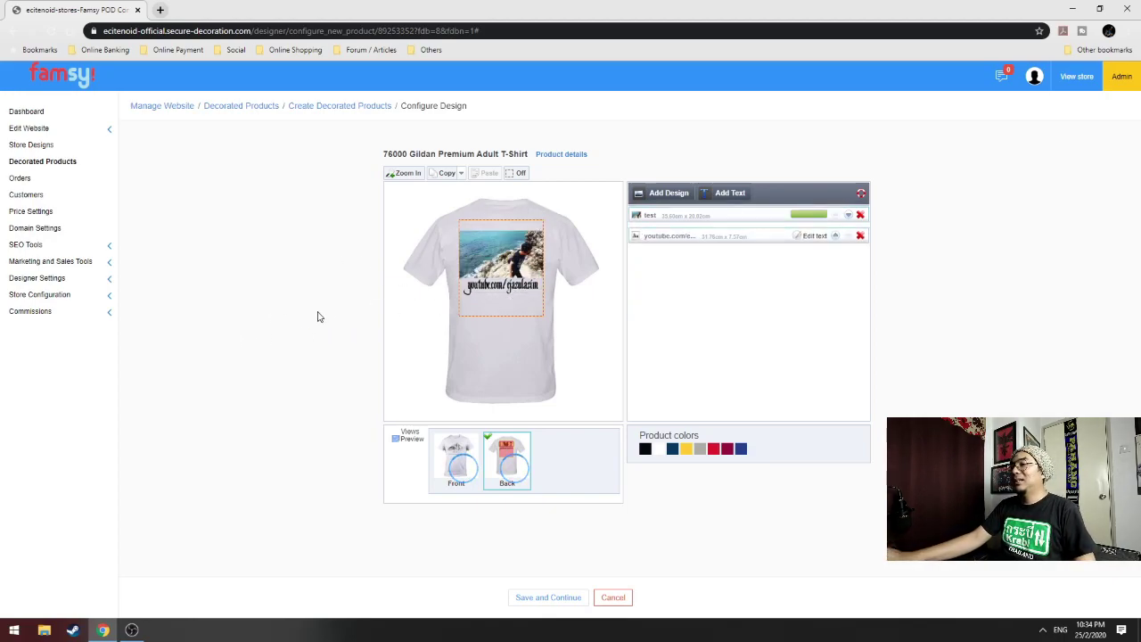
click(405, 436)
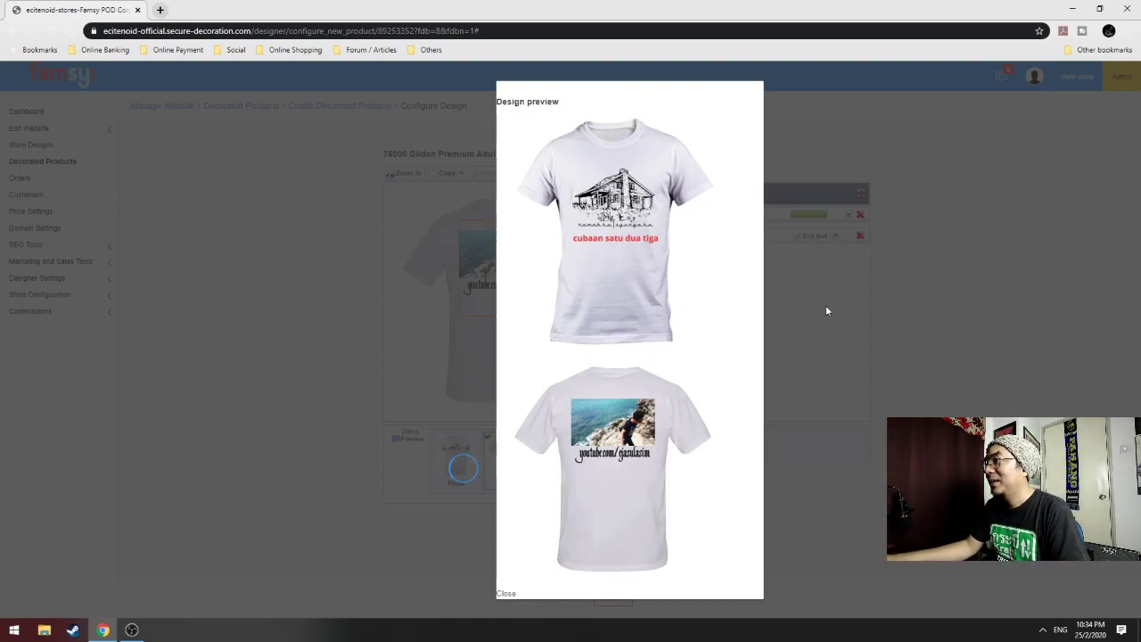
click(506, 593)
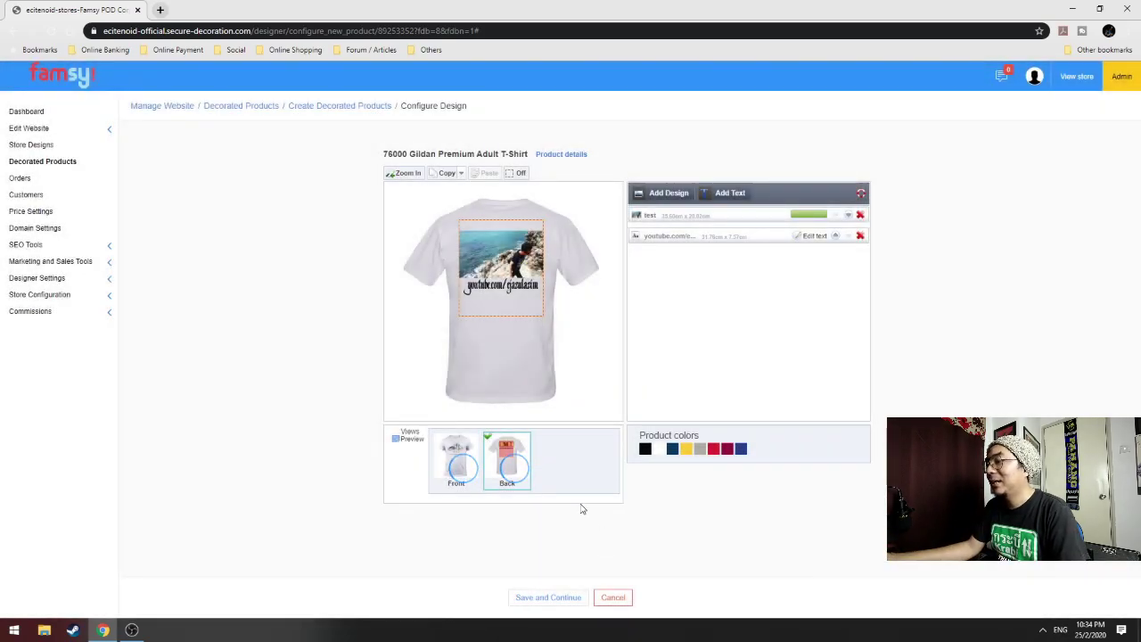
Save the shirt design and name the decorated product "Rumahku Syurgaku"
click(541, 599)
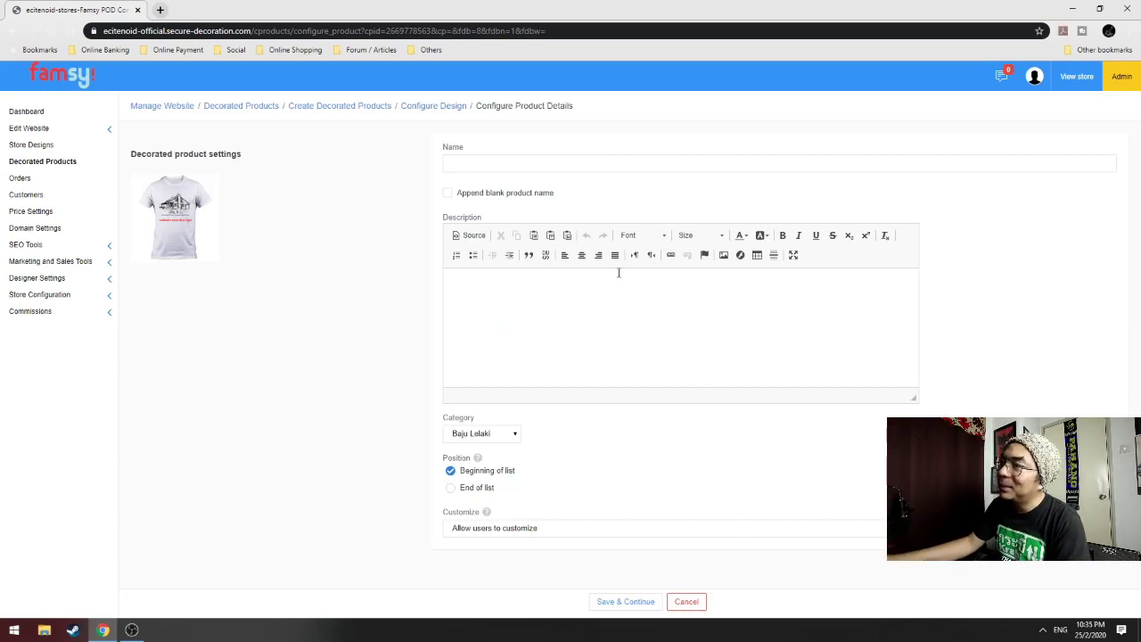
click(524, 161)
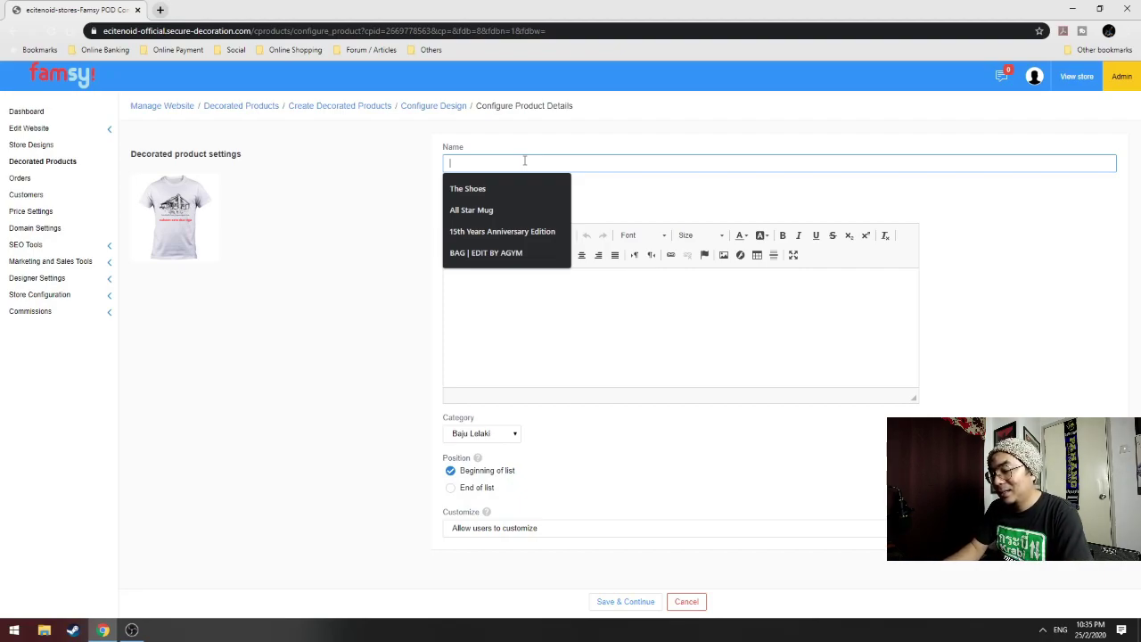
text(eEd)
key(BackSpace)
key(BackSpace)
text(Rumah)
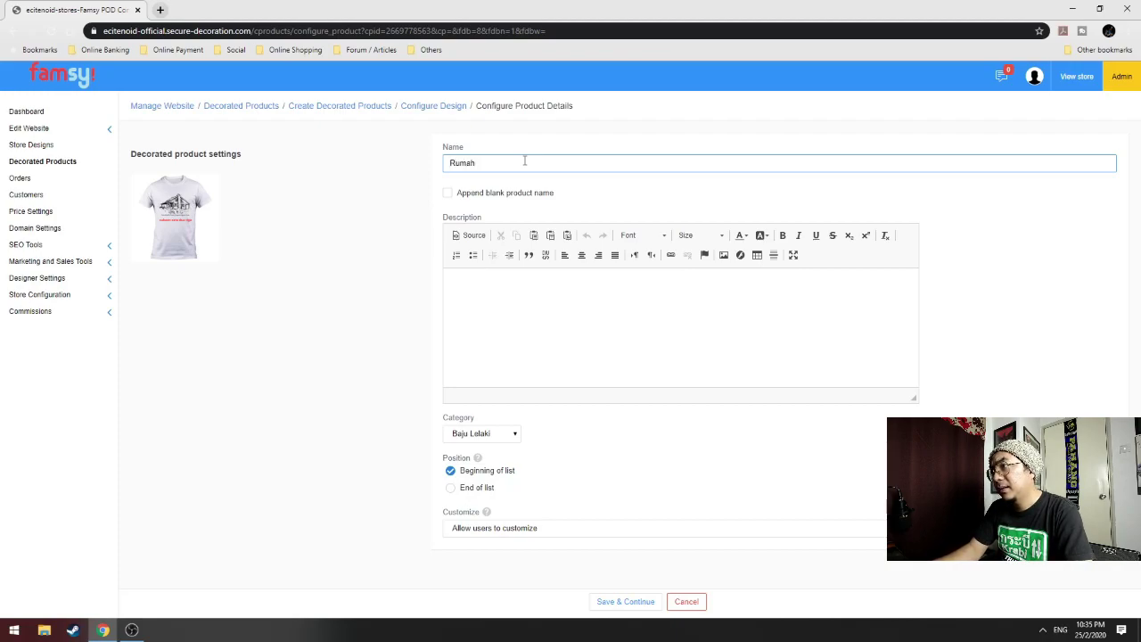
text(ku)
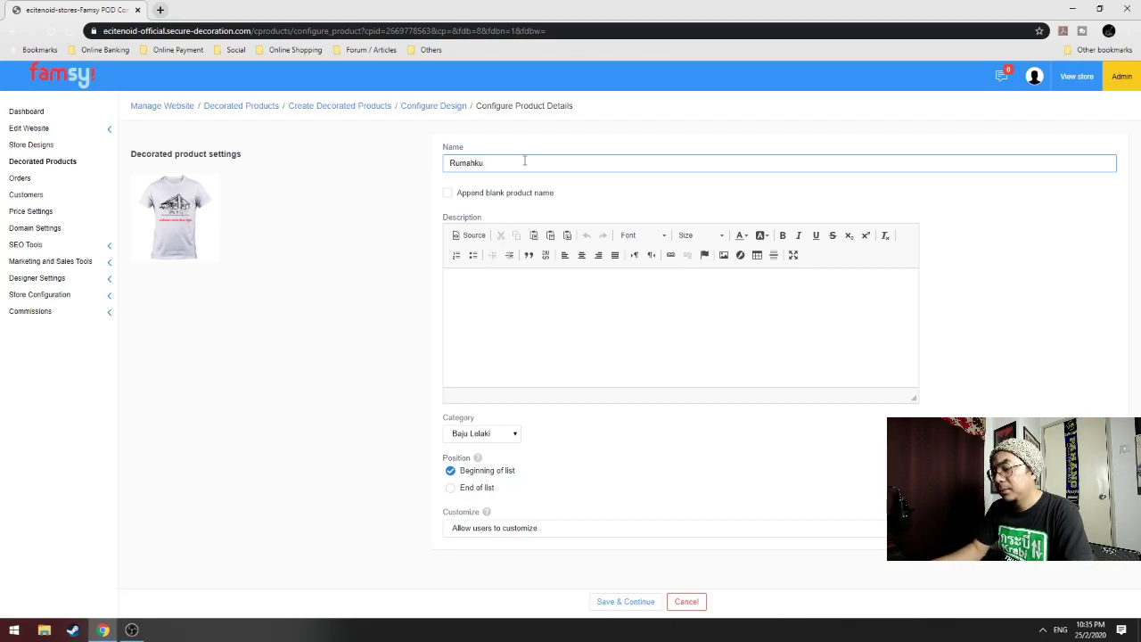
text( Syurgaku)
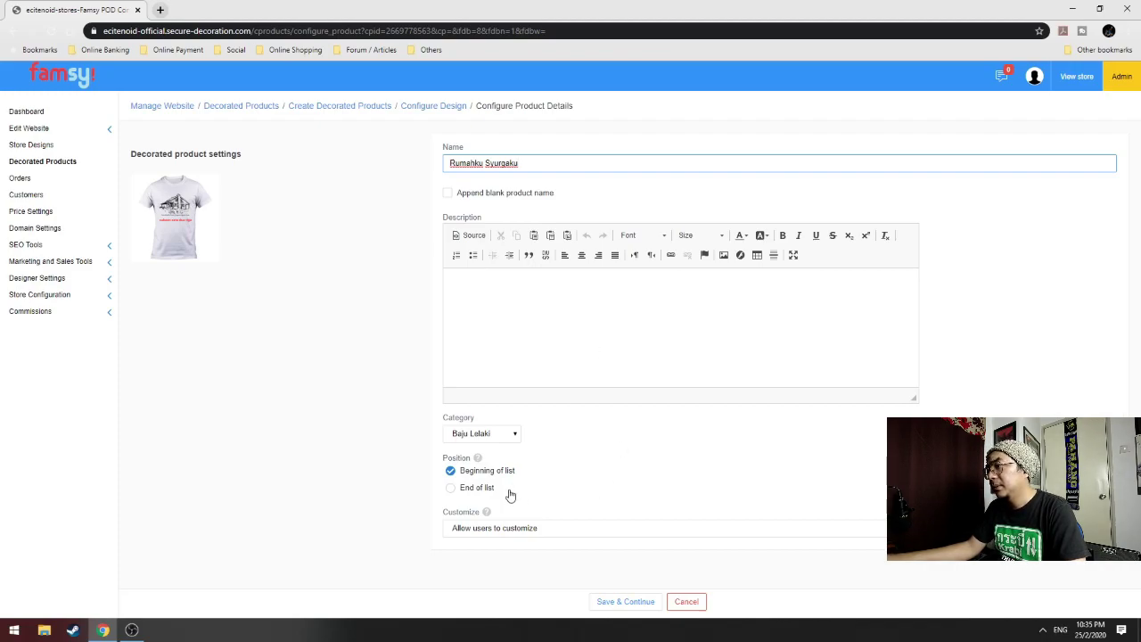
Assign the product to the Baju Lelaki category, don't allow users to customize it, and save the product details
click(490, 443)
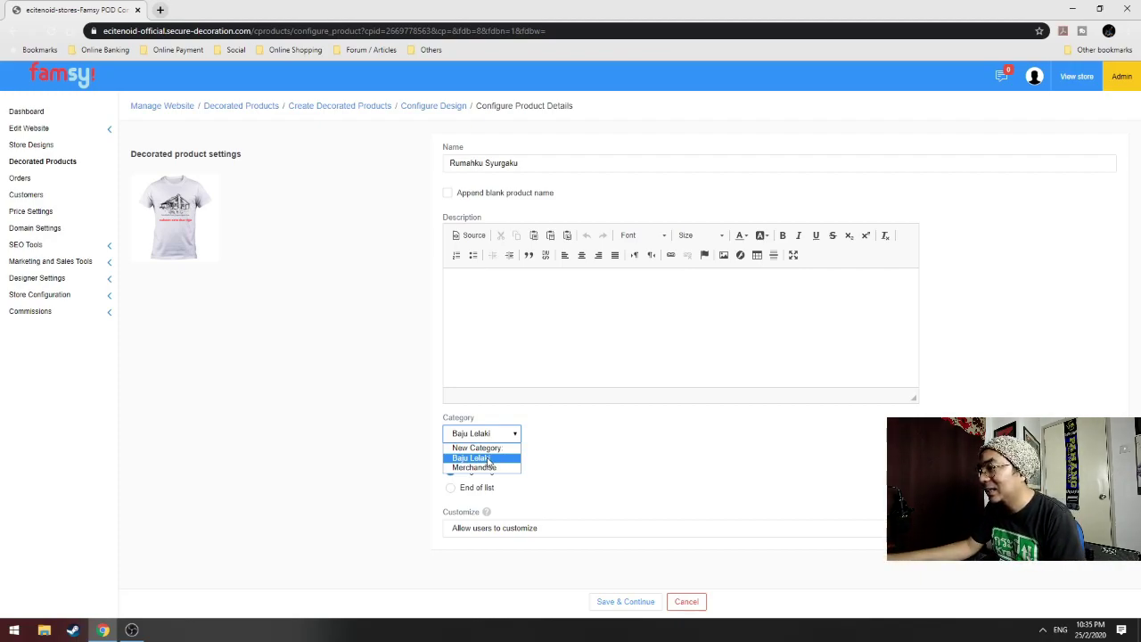
click(489, 458)
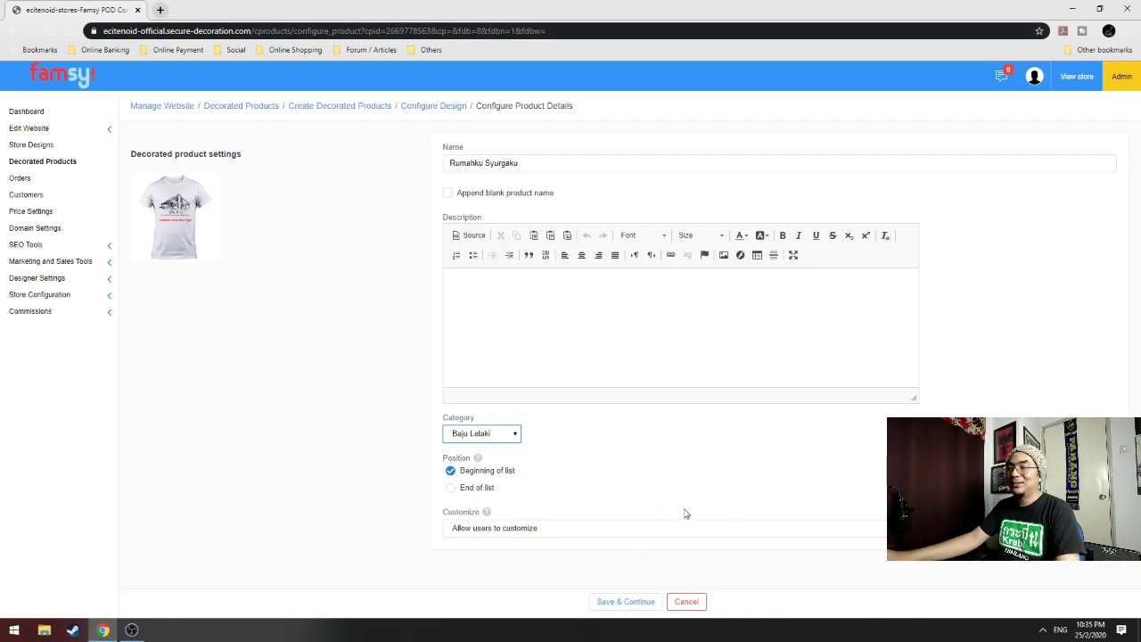
click(663, 532)
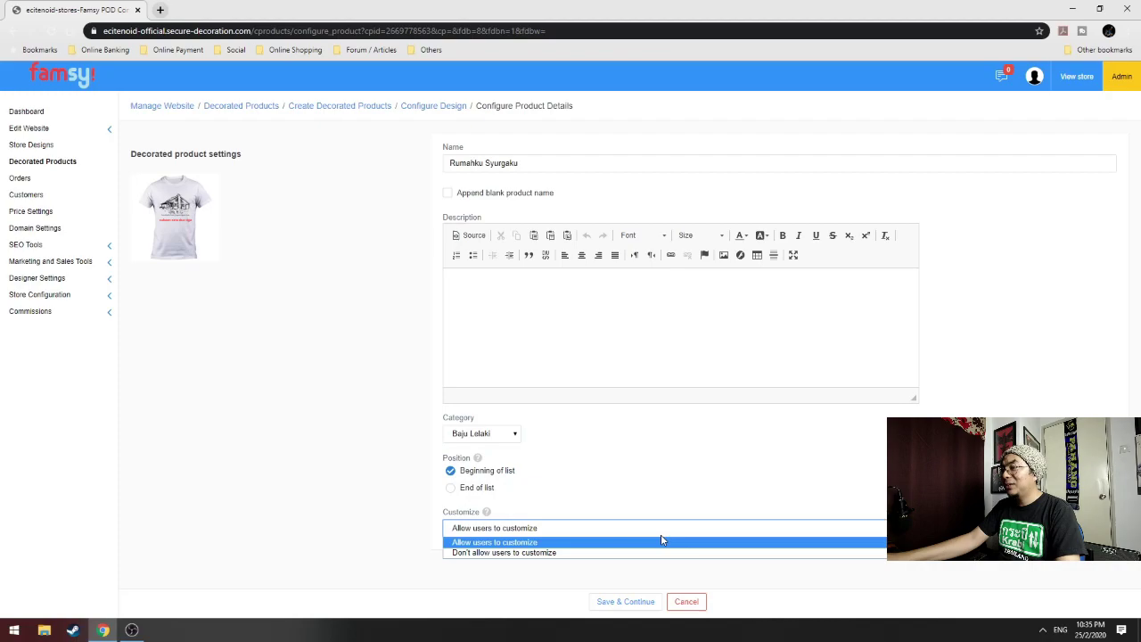
click(662, 542)
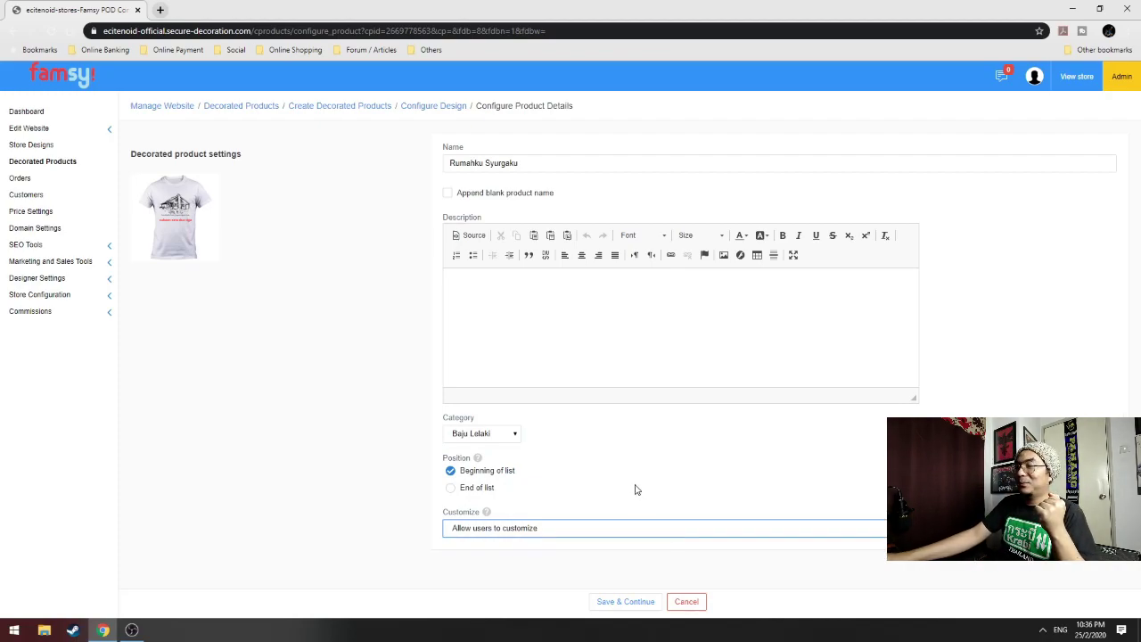
click(606, 533)
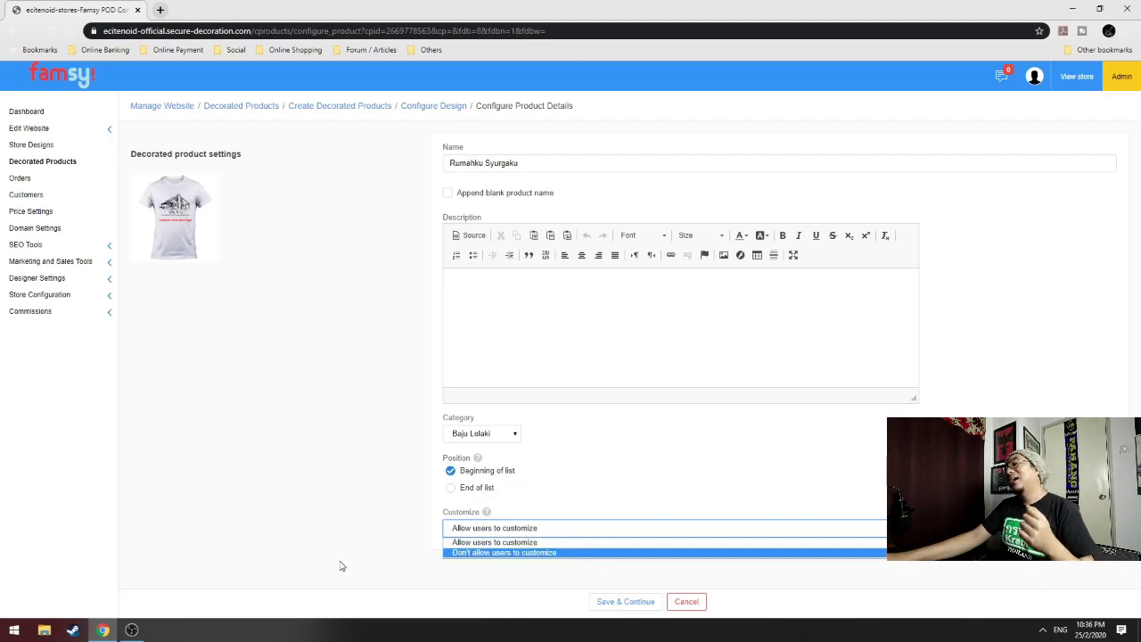
click(486, 542)
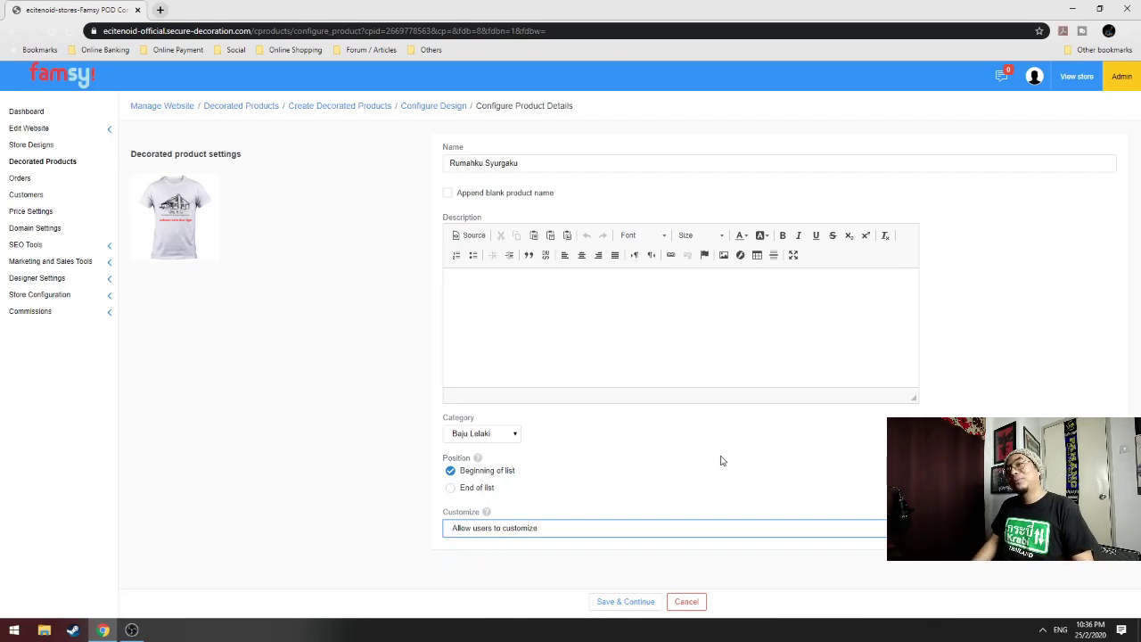
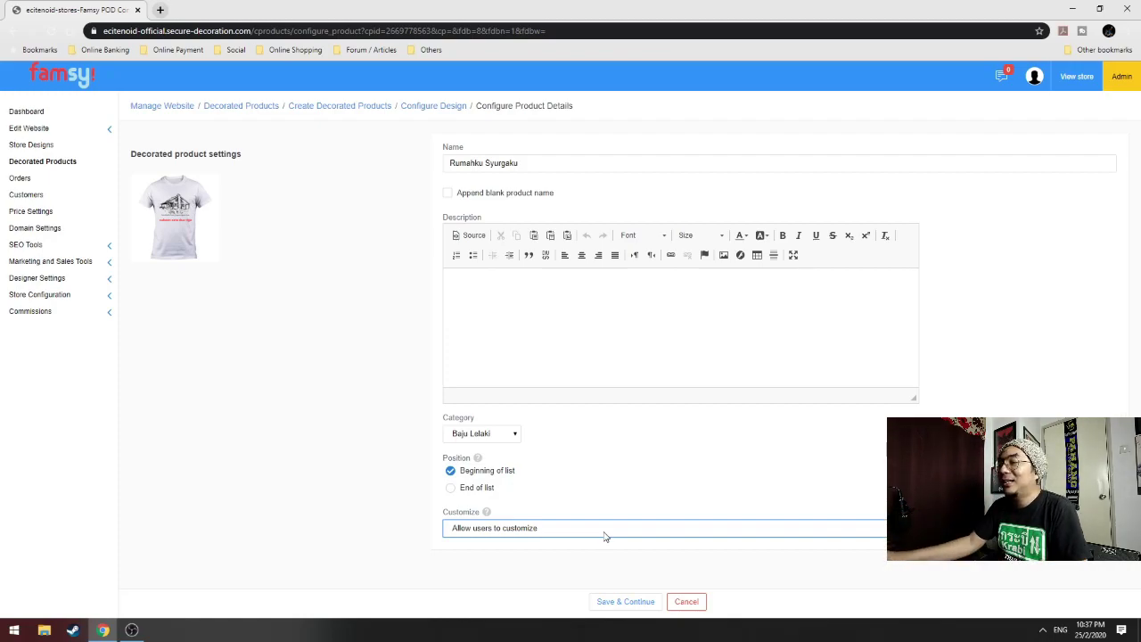
click(603, 536)
click(562, 554)
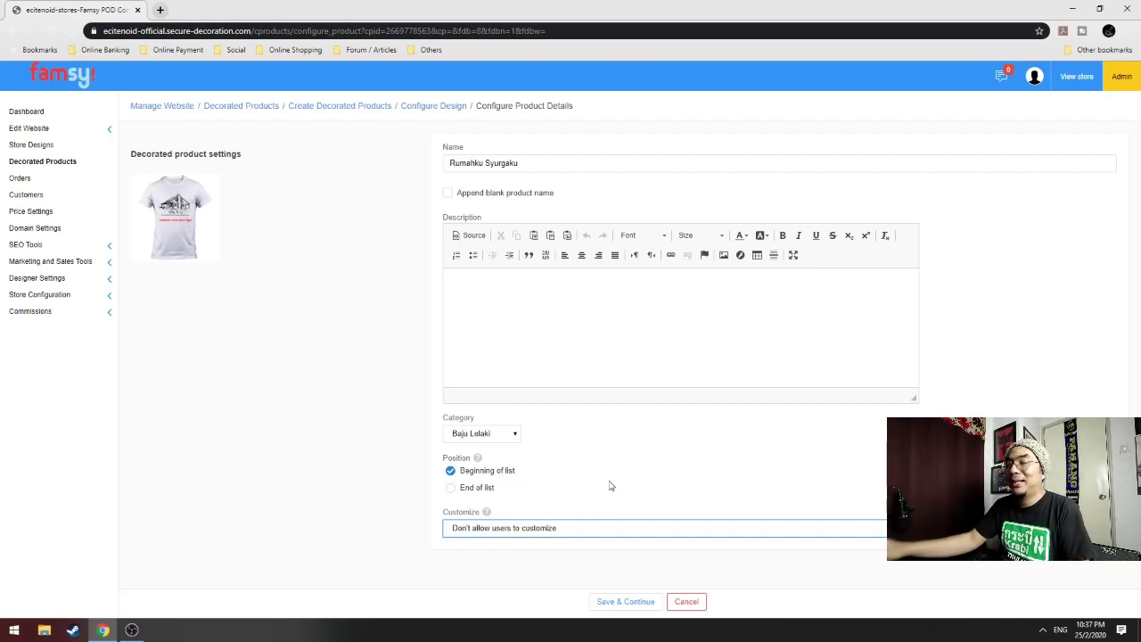
click(621, 603)
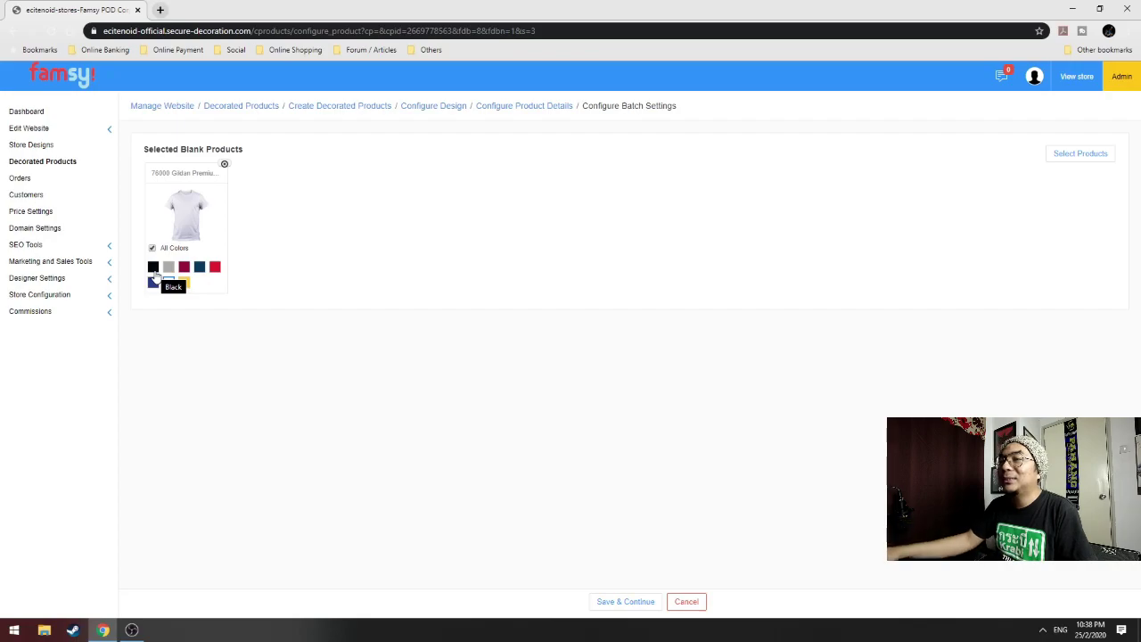
Exclude the black, royal blue, navy and maroon shirt colours, then save the batch settings and continue to product pricing
click(152, 249)
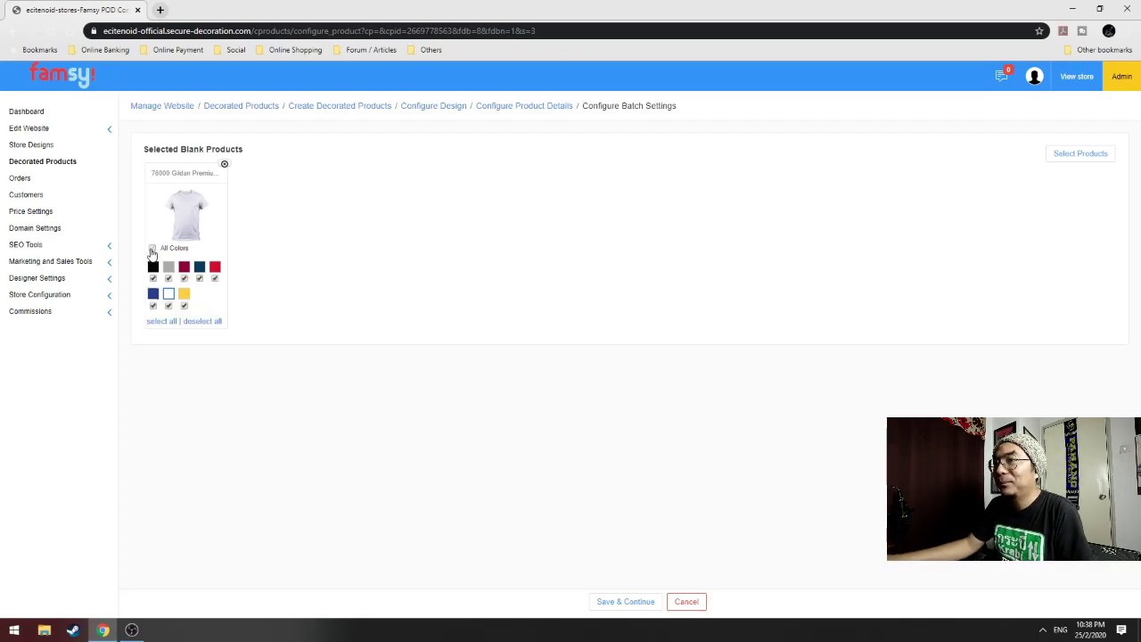
click(154, 278)
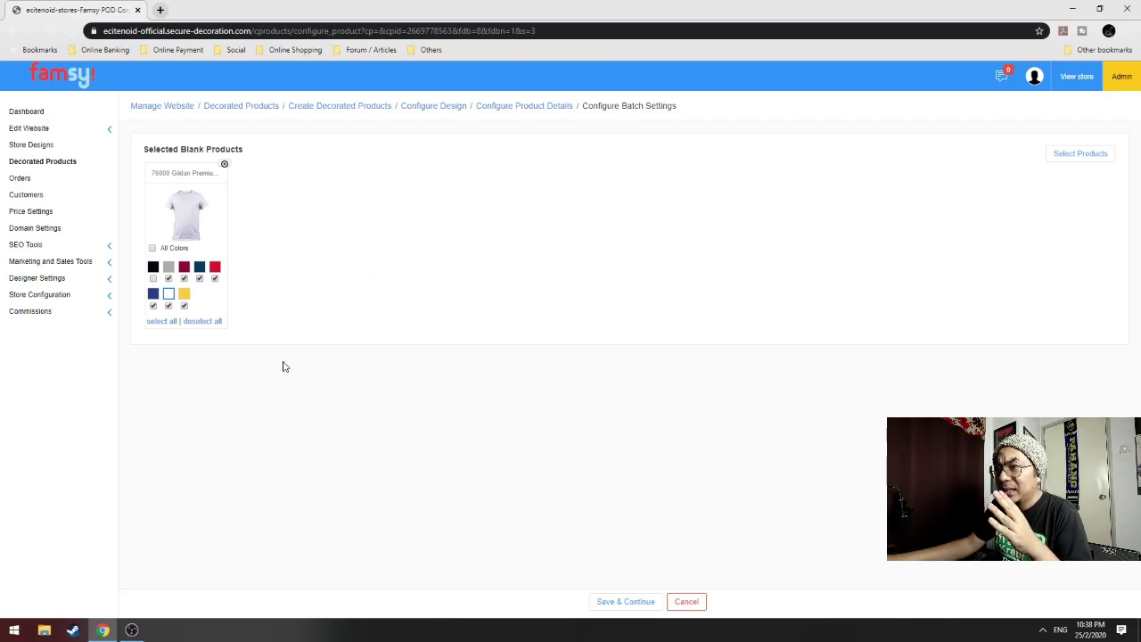
click(154, 306)
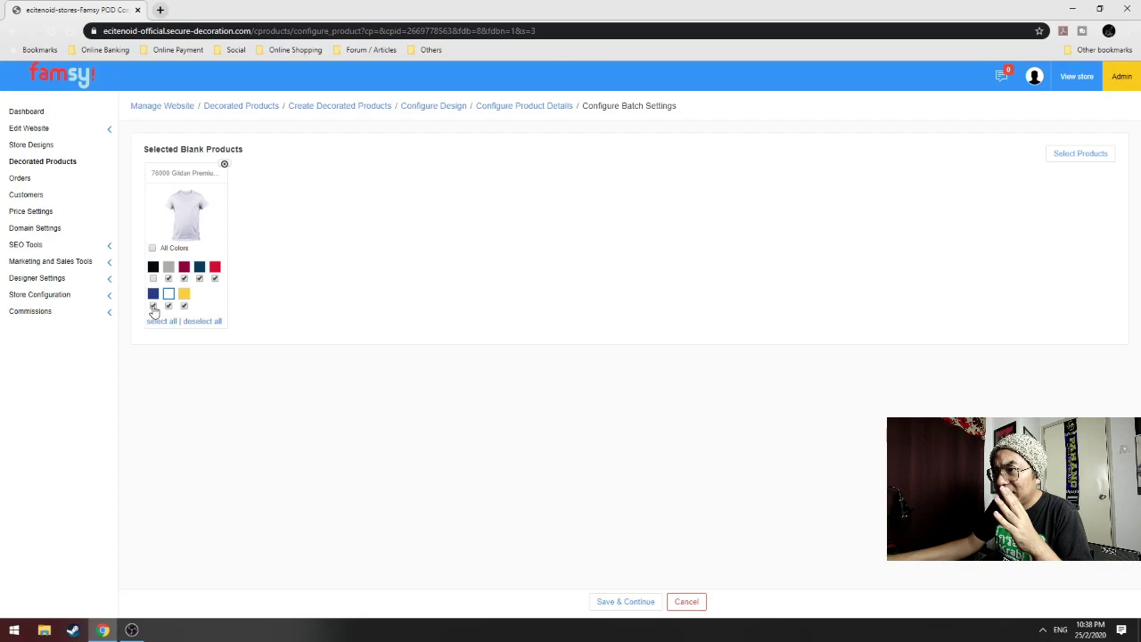
click(200, 279)
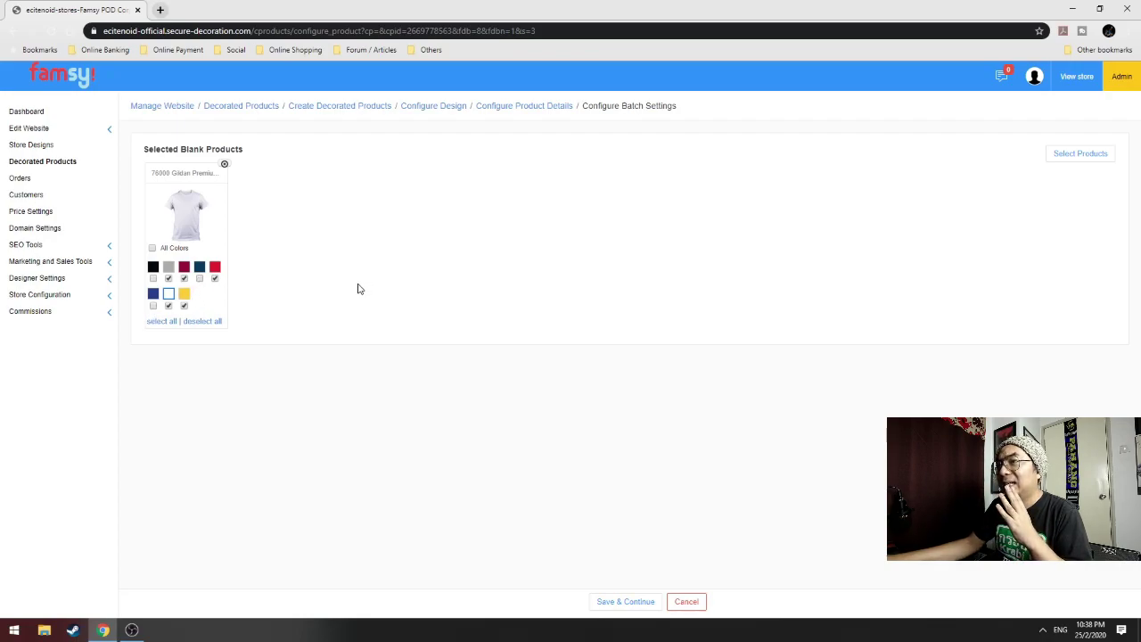
click(184, 278)
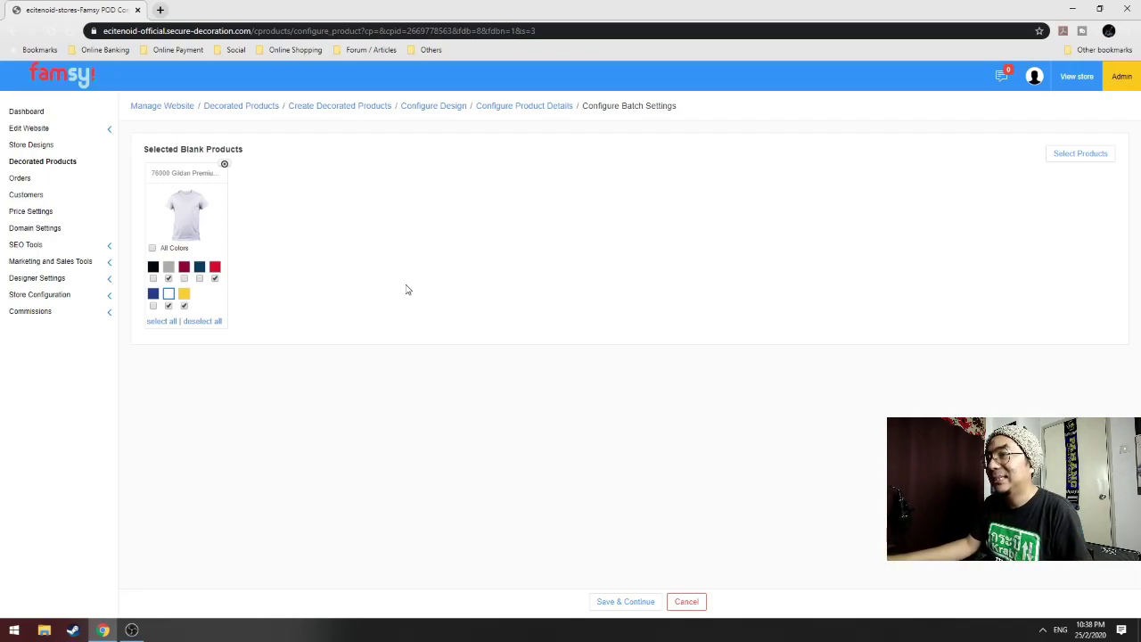
click(627, 605)
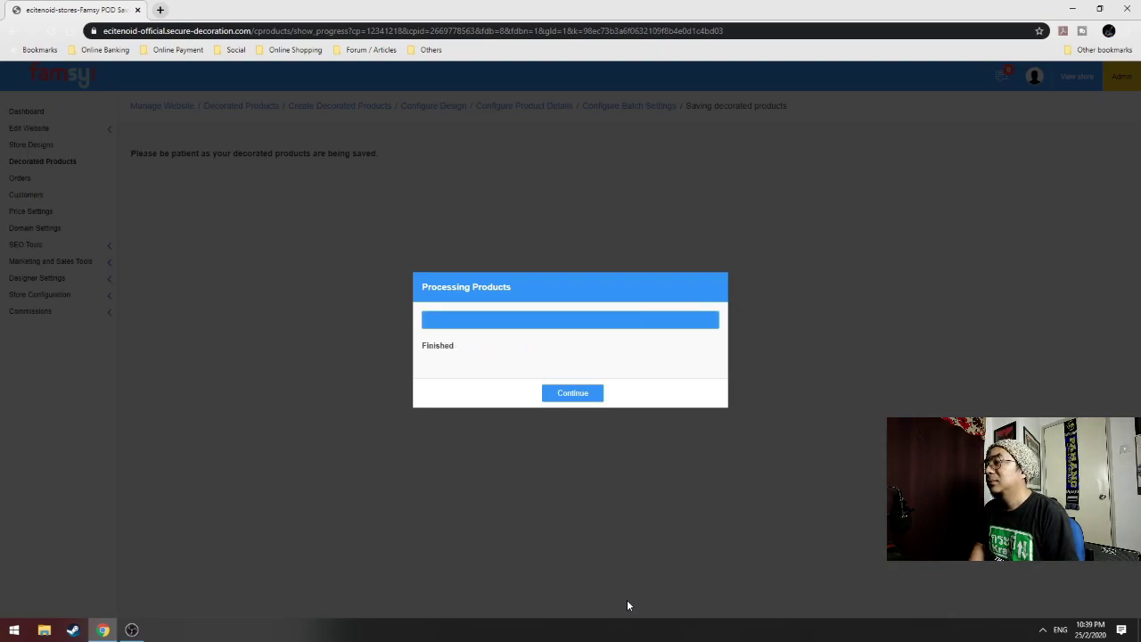
click(571, 396)
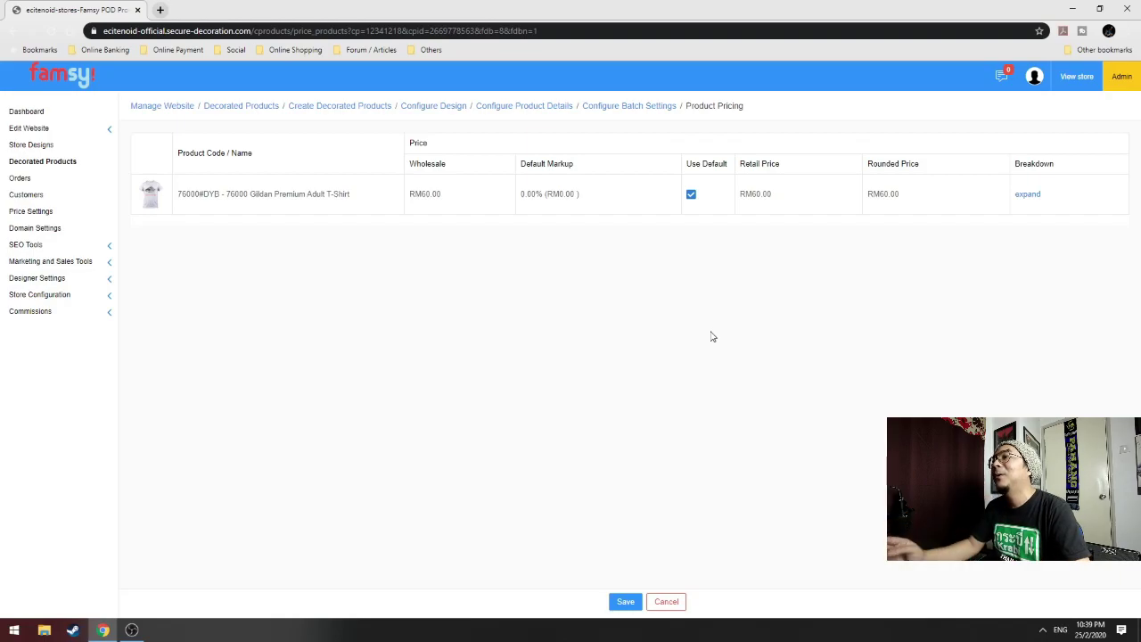
Override the default price of the shirt with a retail price of RM 70.0 and save the pricing
click(691, 195)
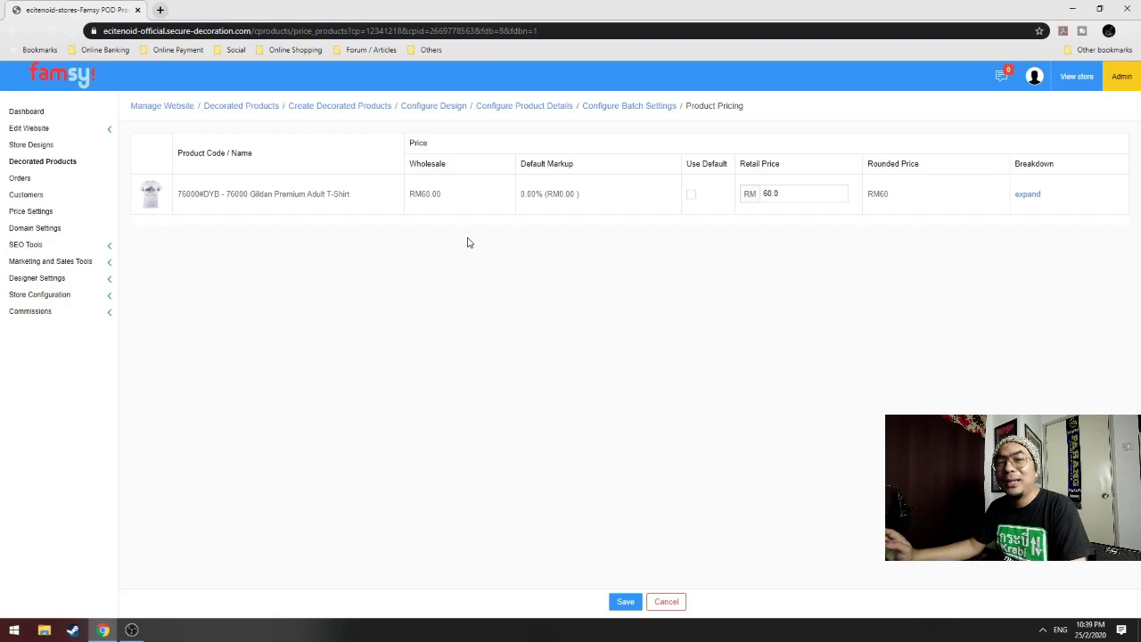
click(764, 193)
key(Delete)
text(7)
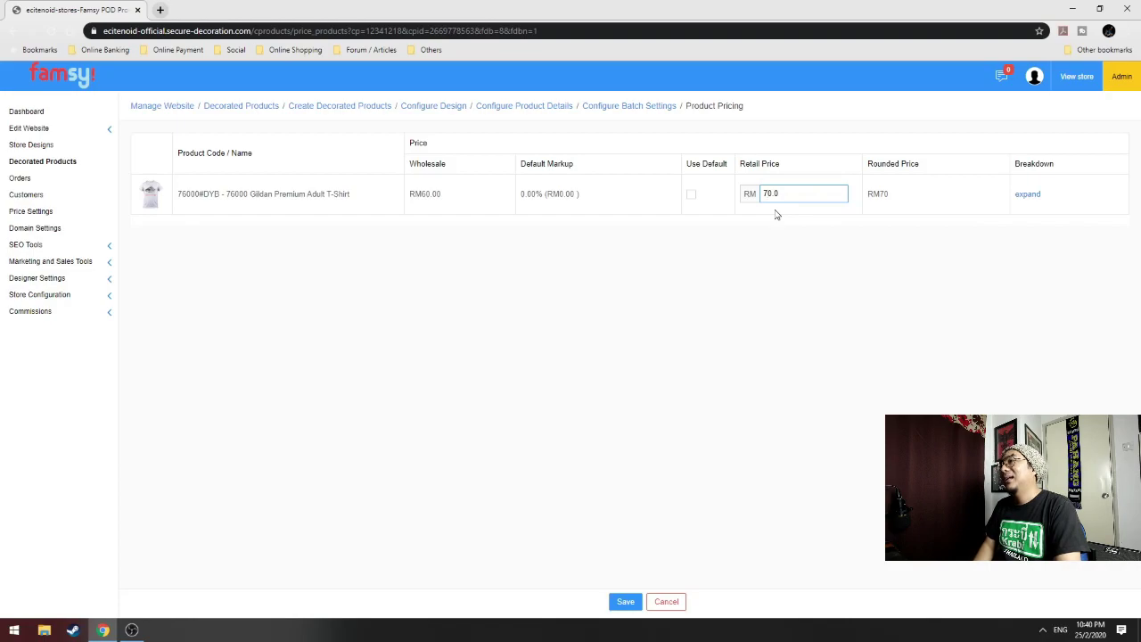
click(691, 195)
click(692, 195)
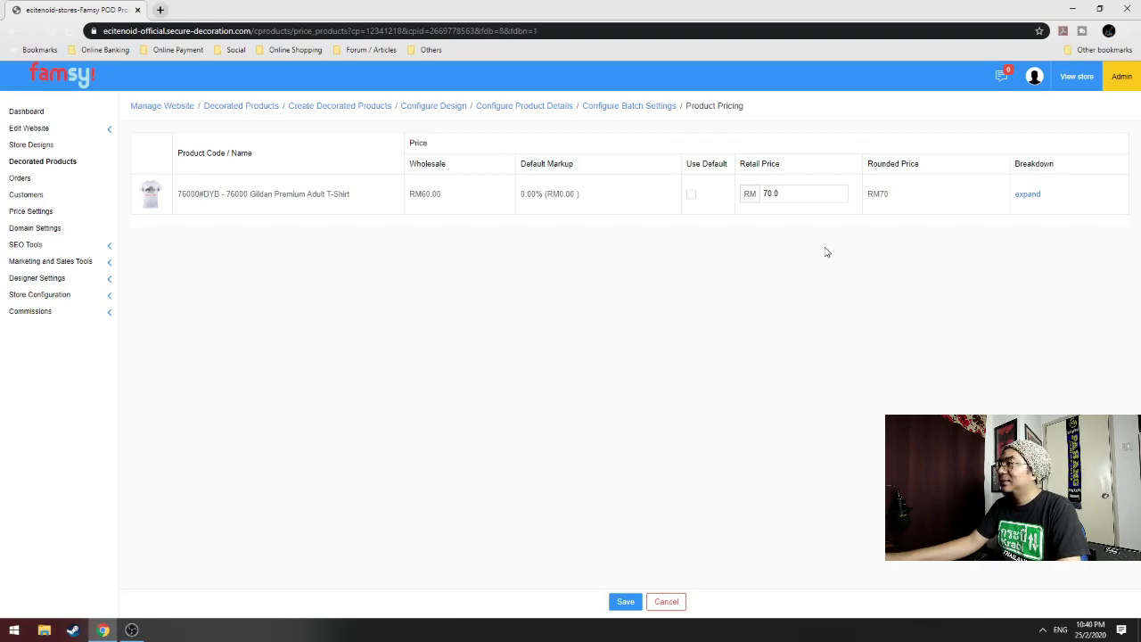
click(625, 602)
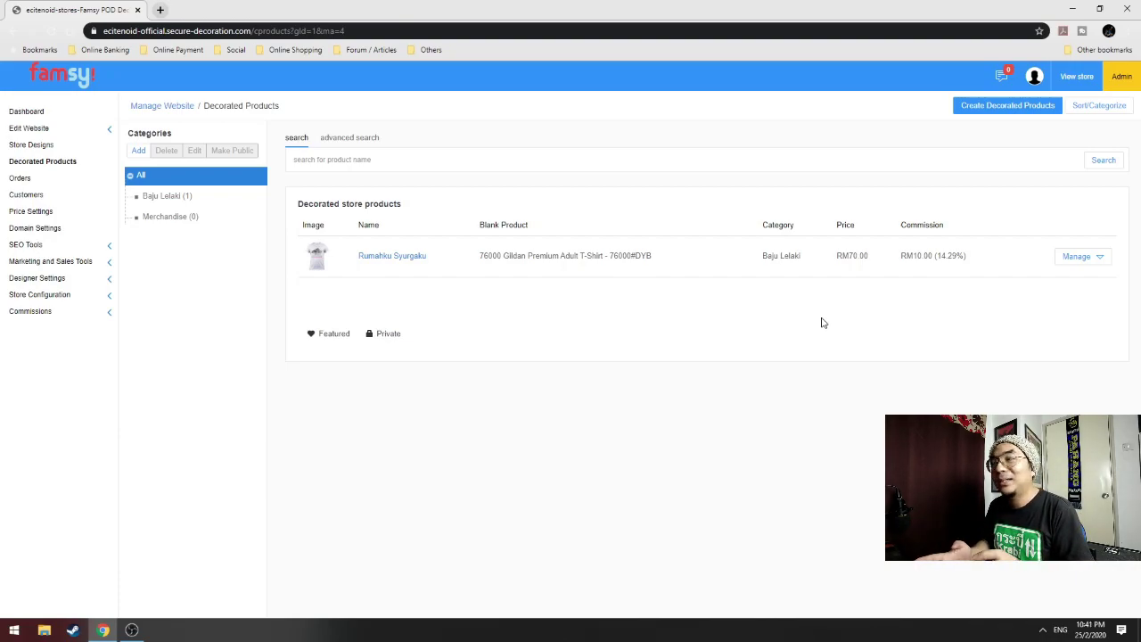
Start a new decorated product using the Customizable 11 Oz Ceramic Mug from the Mugs category
click(979, 109)
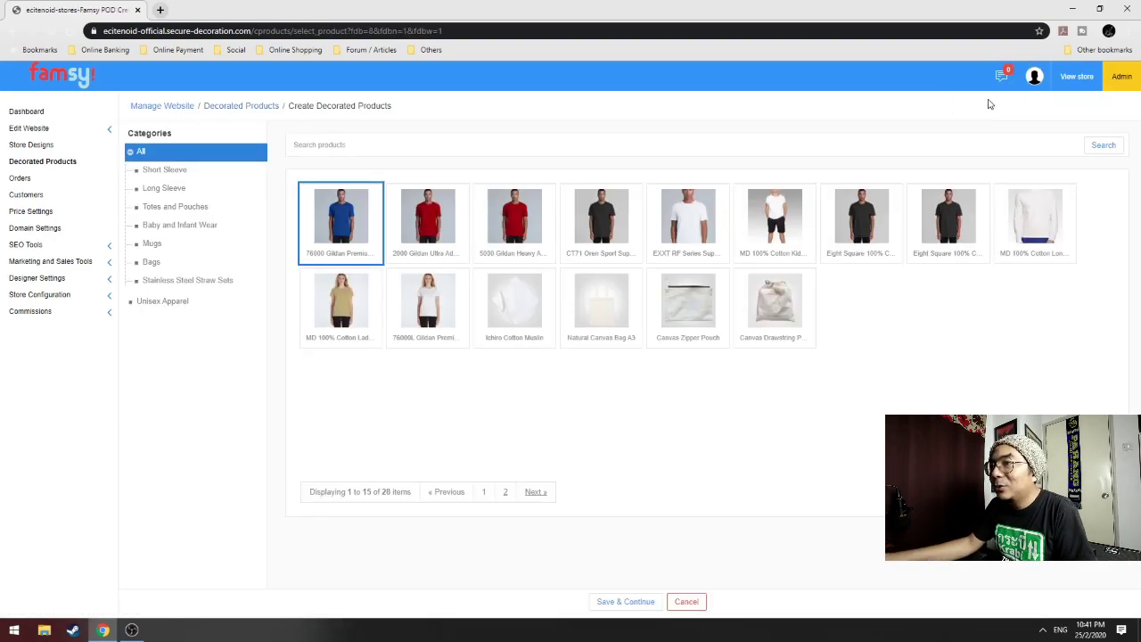
click(179, 244)
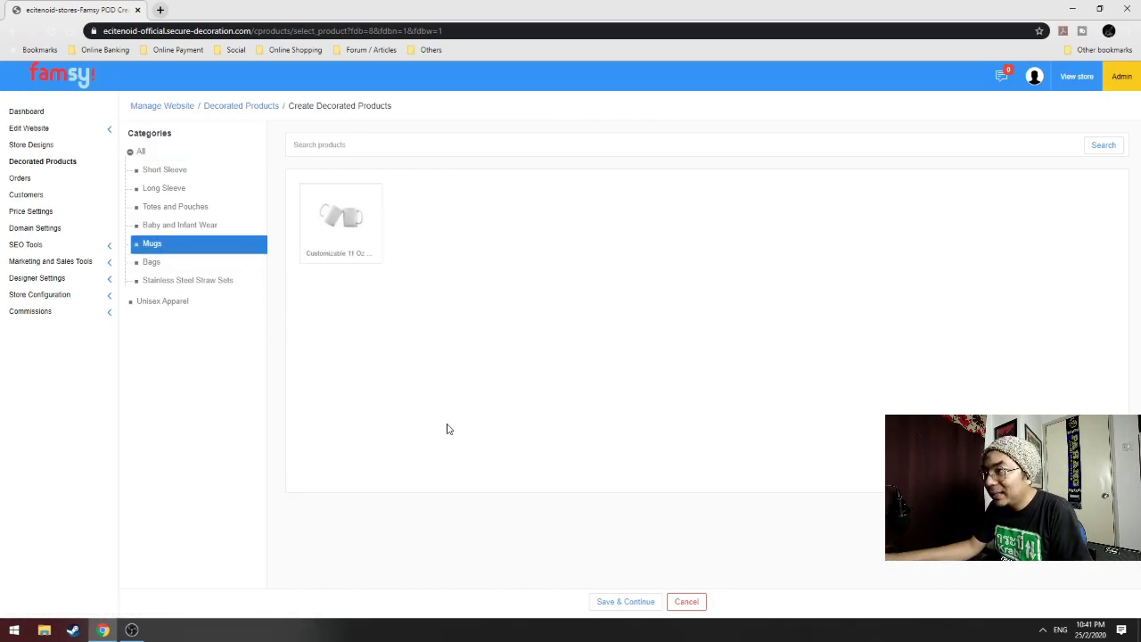
click(354, 232)
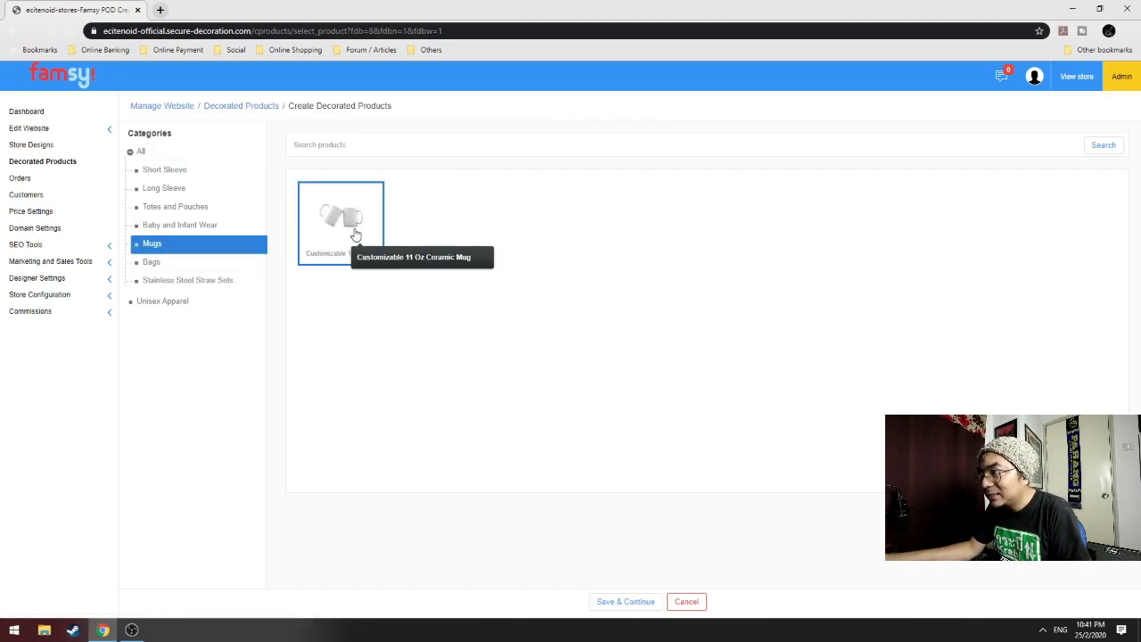
click(623, 601)
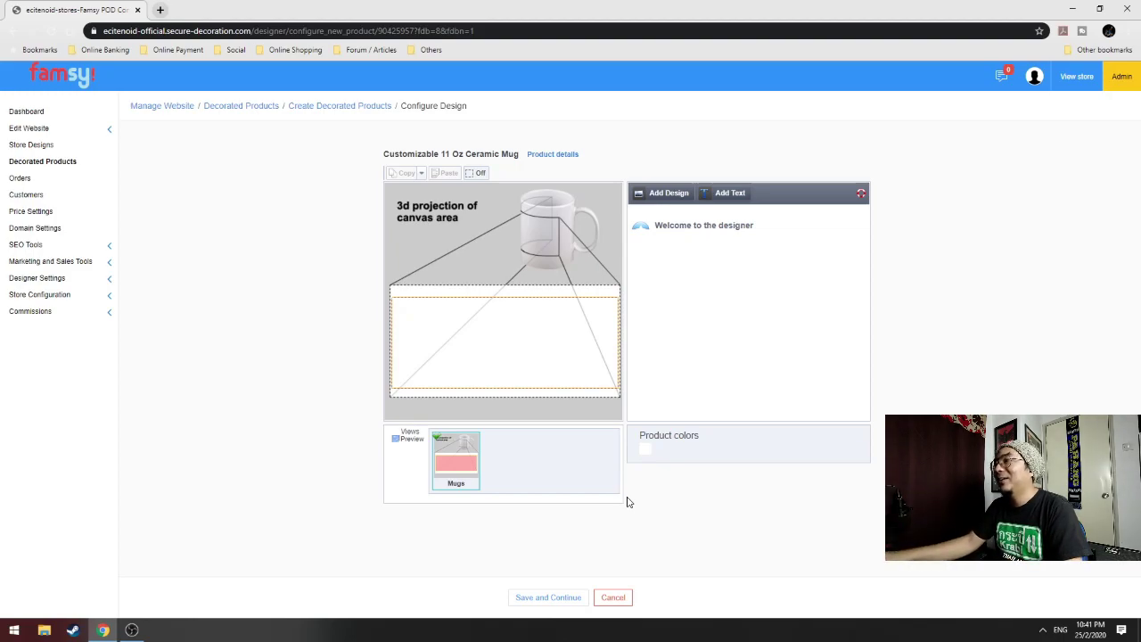
Browse the artwork categories and add the Store Design image named "test" to the mug's canvas
click(682, 195)
click(652, 287)
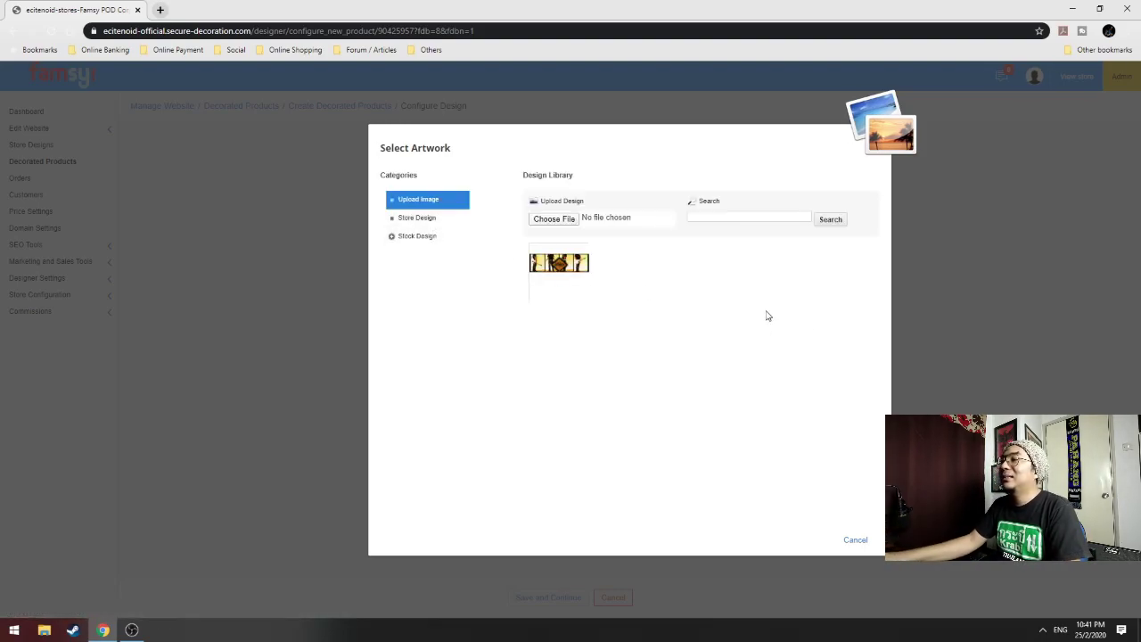
click(571, 266)
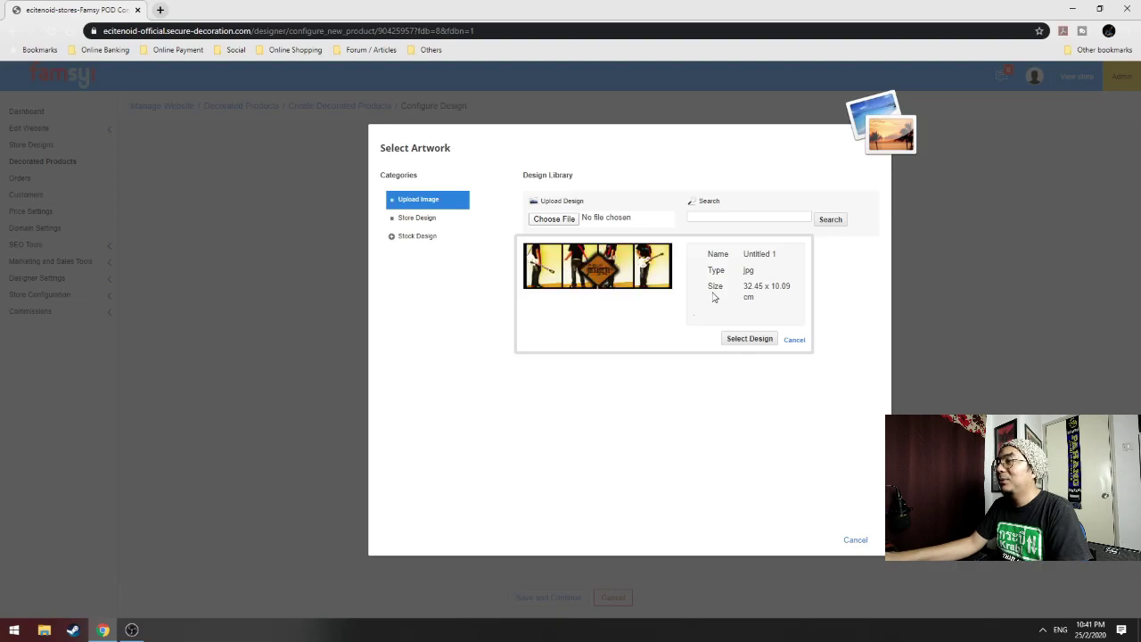
click(419, 219)
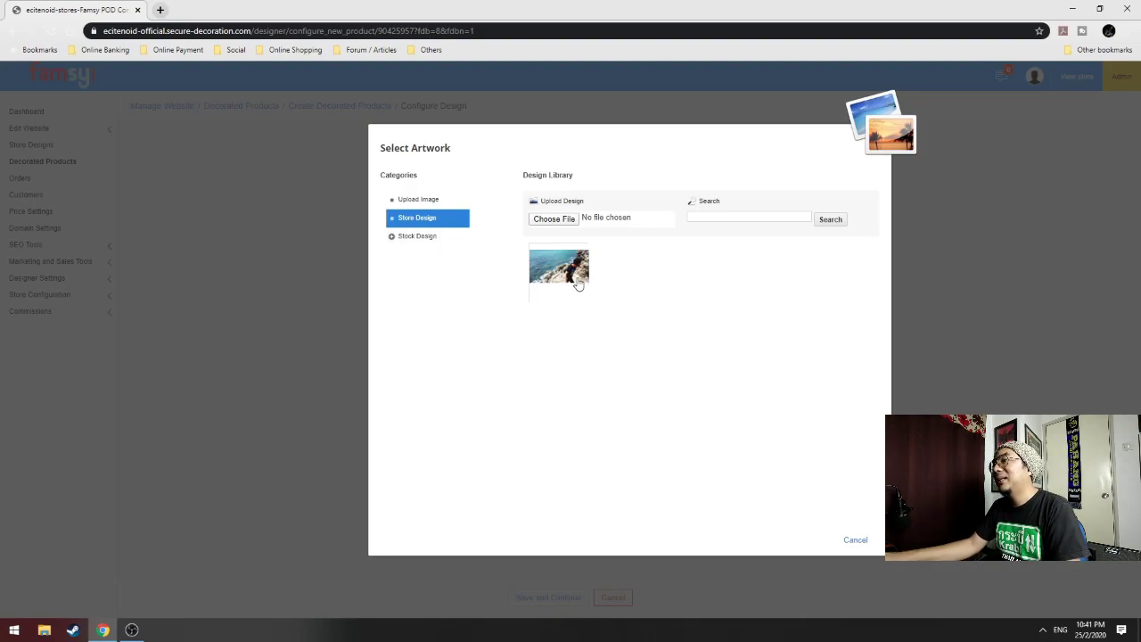
click(428, 241)
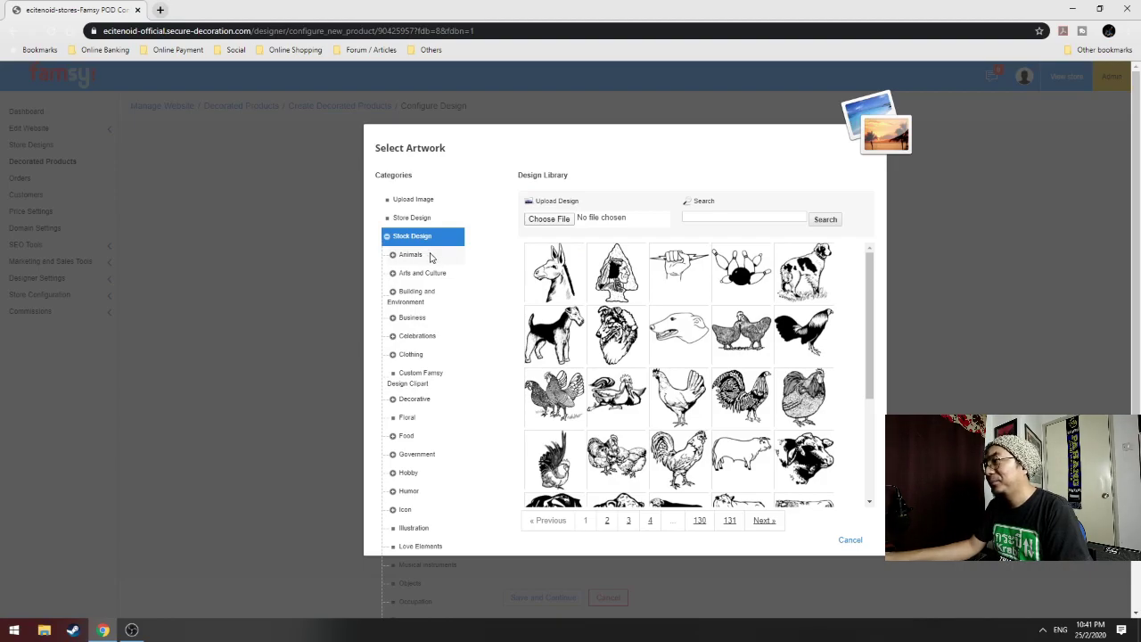
click(426, 199)
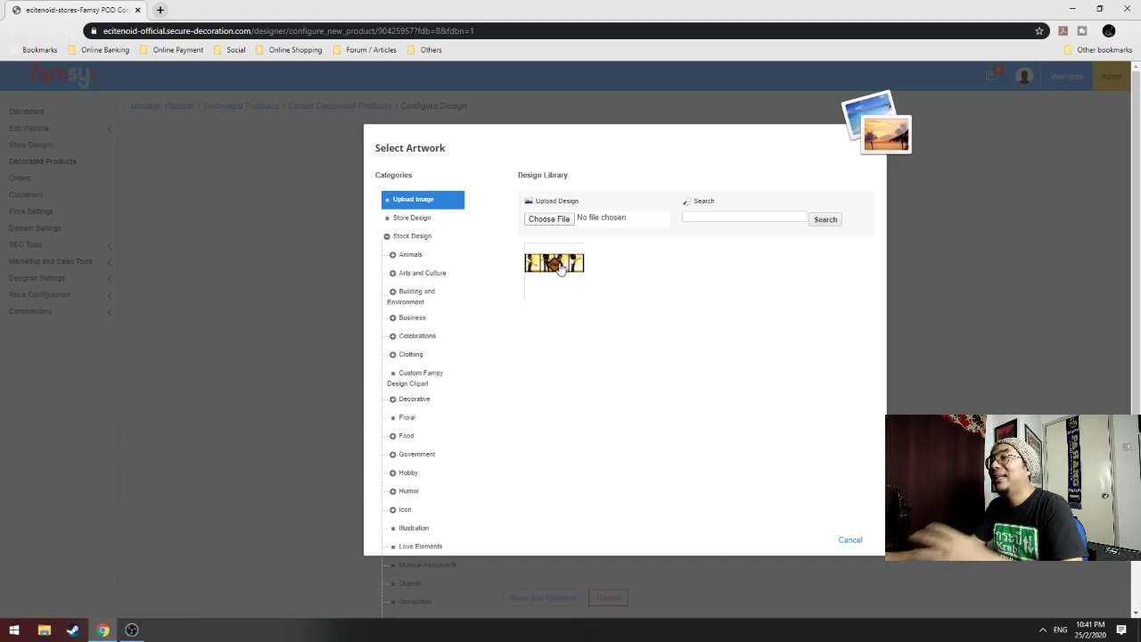
click(423, 219)
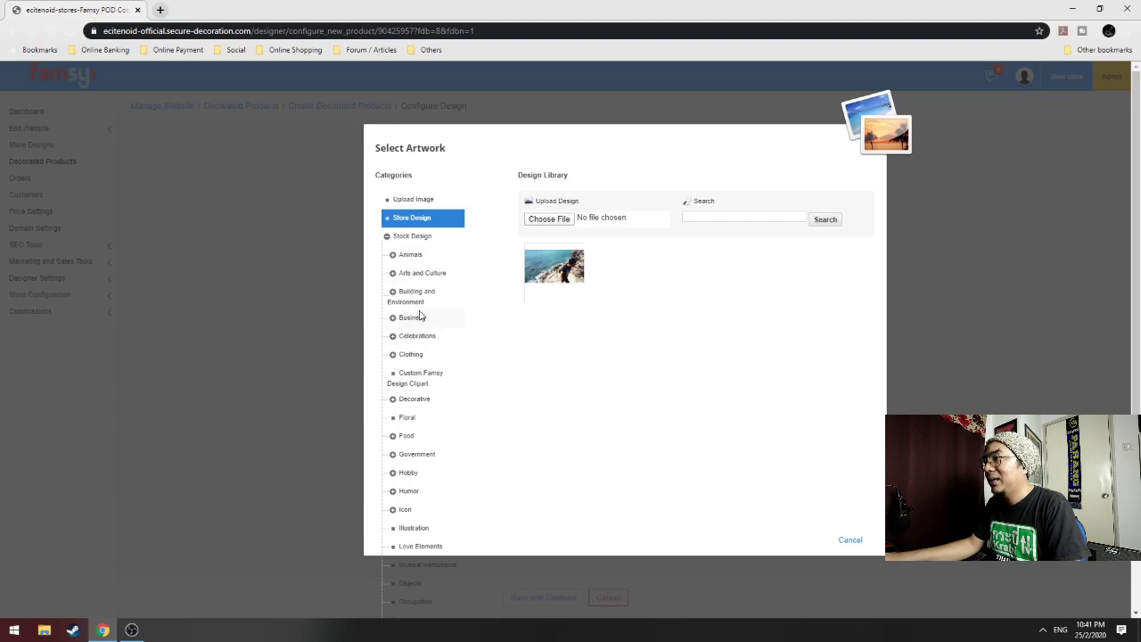
click(563, 278)
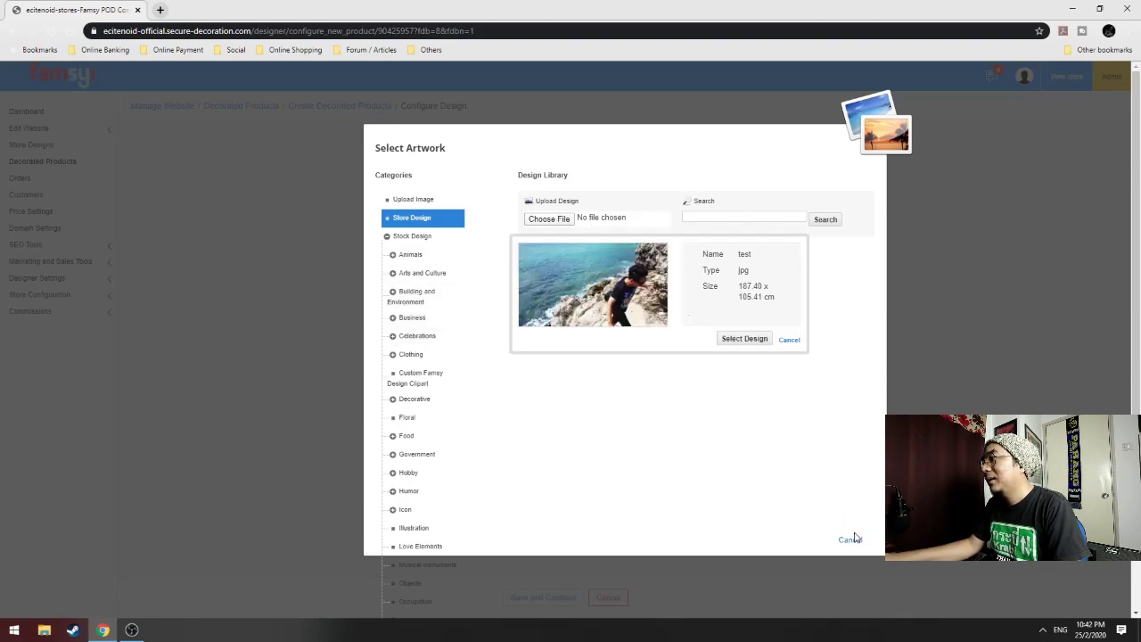
click(741, 339)
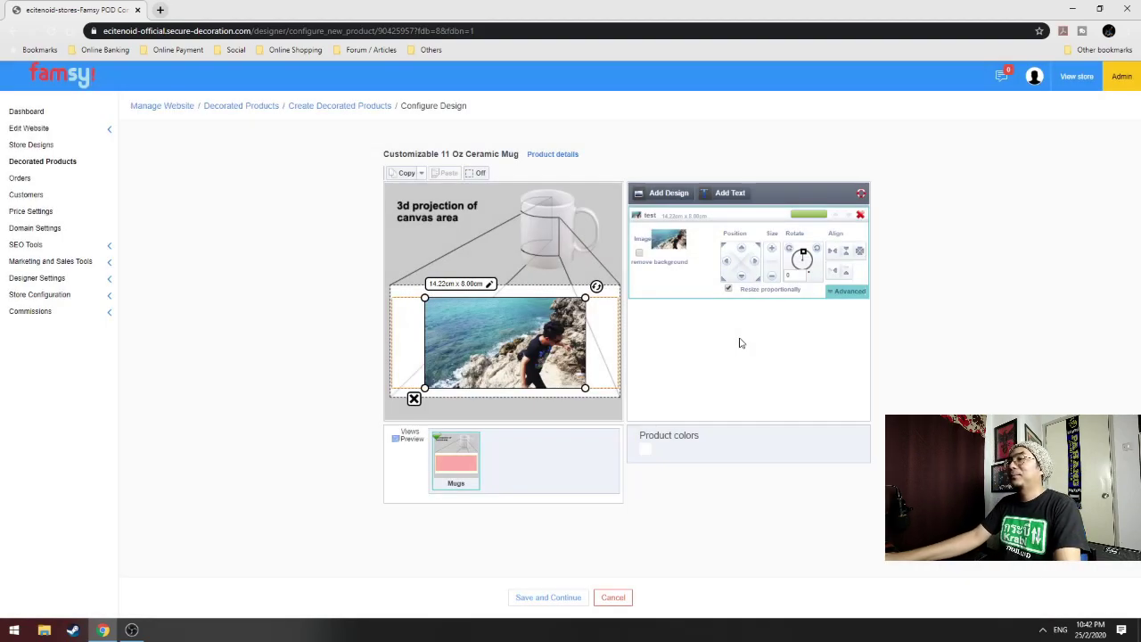
Resize the beach photo to about 14.13 × 7.95 cm and position it within the mug's print area
mouse_move(501, 345)
mouse_down()
mouse_move(464, 344)
mouse_move(499, 344)
mouse_up()
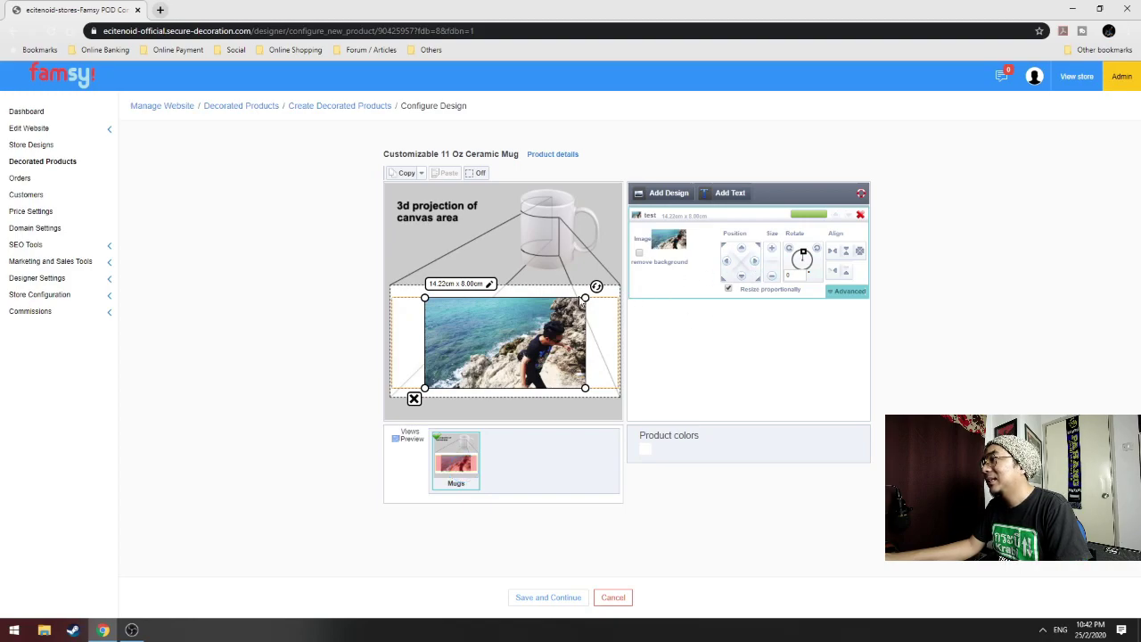
drag(585, 298, 629, 305)
drag(520, 334, 527, 334)
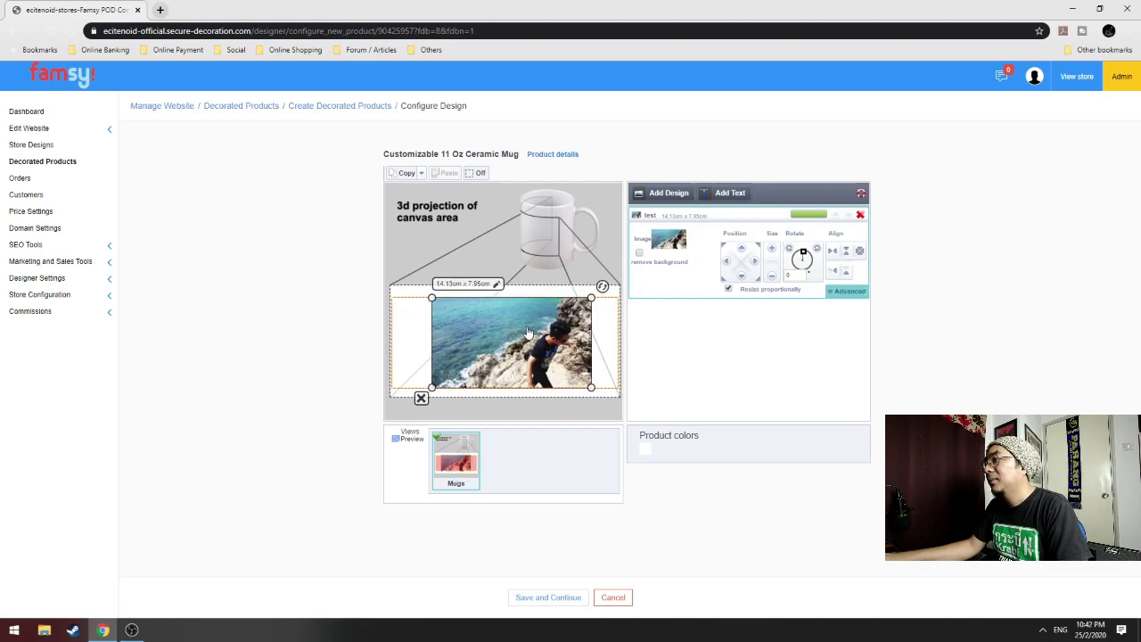
Add a text element containing the YouTube channel address to the mug design
click(733, 194)
click(612, 287)
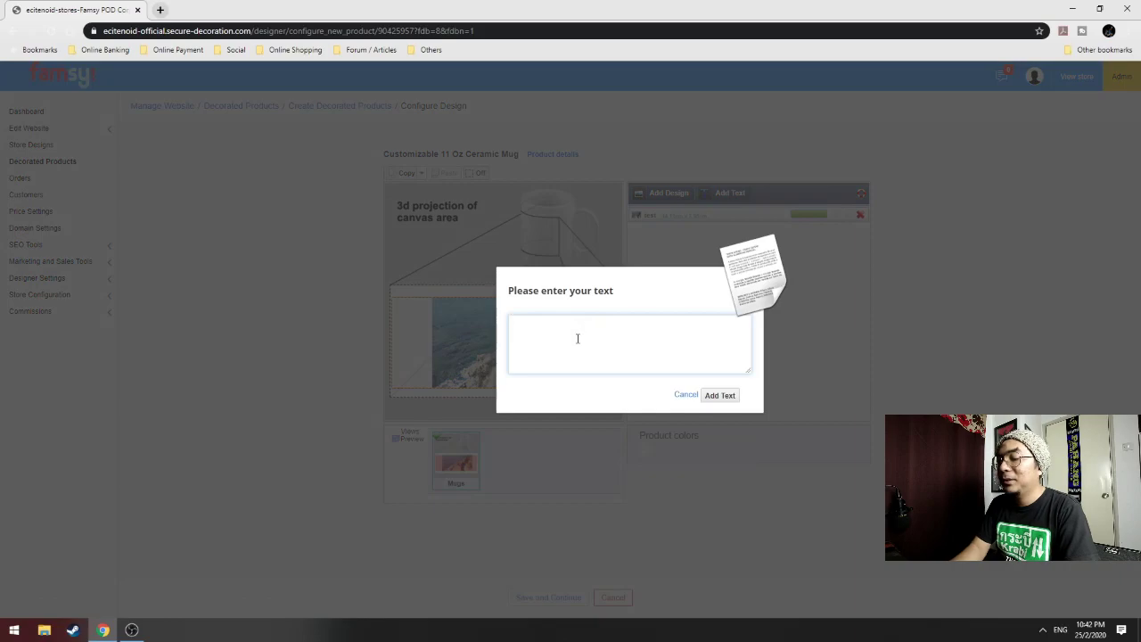
text(youtube )
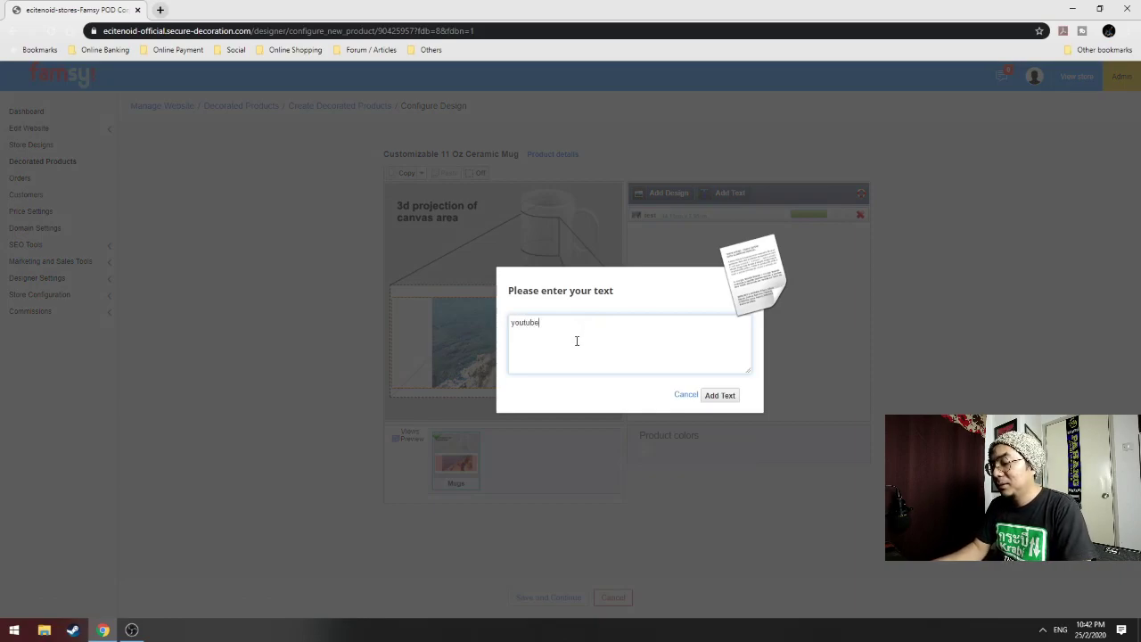
text(com/ejazulazim)
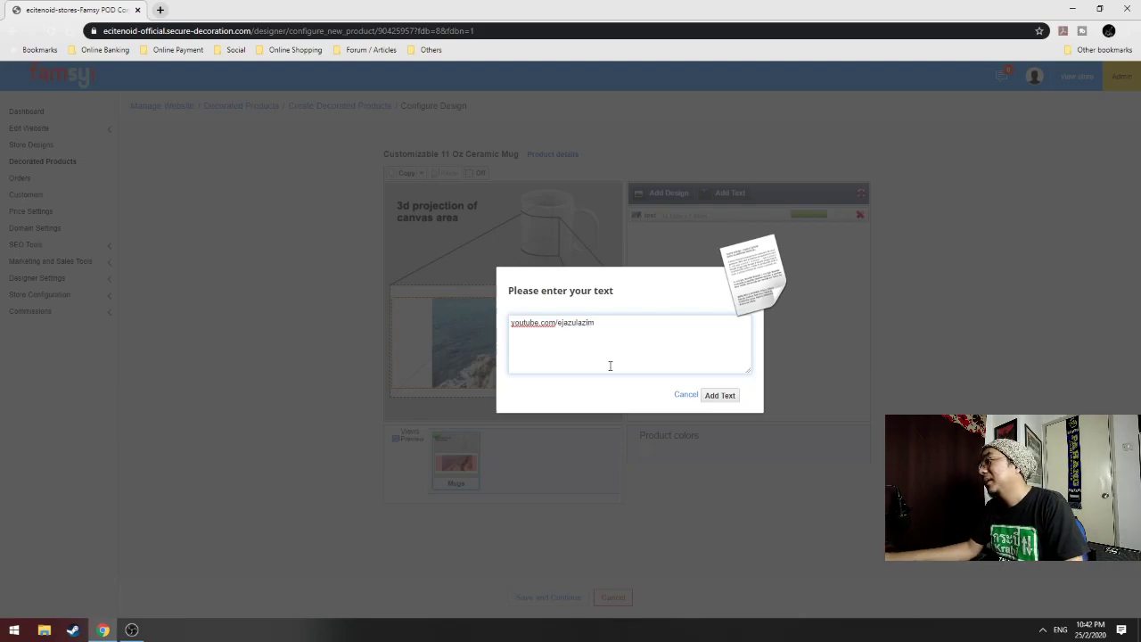
click(720, 395)
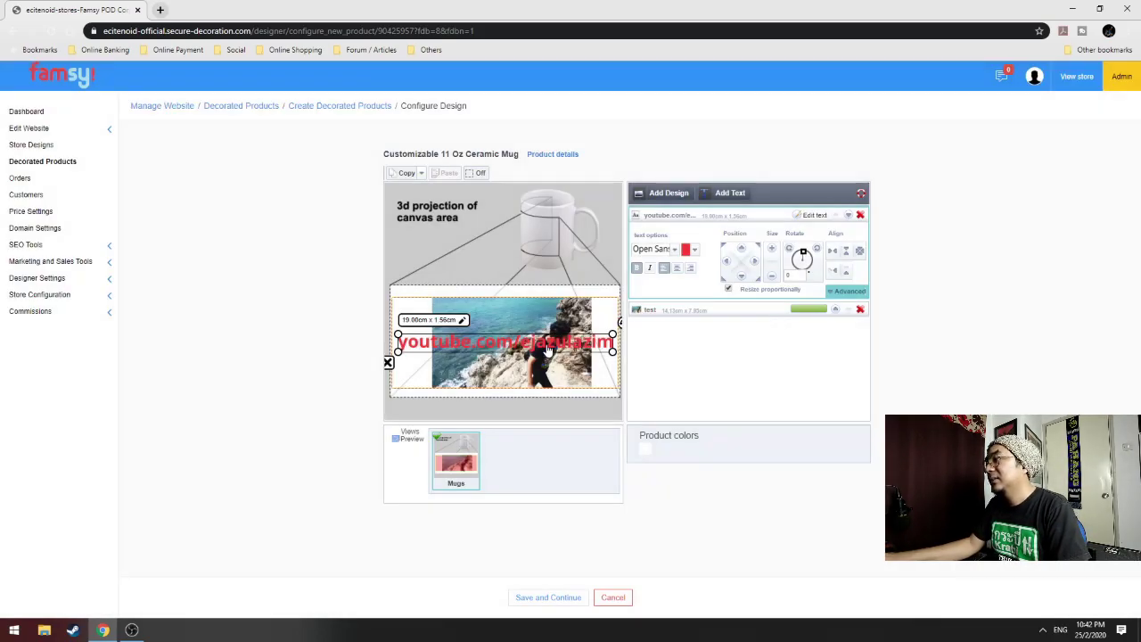
Set the colour of the channel address text to white
click(690, 251)
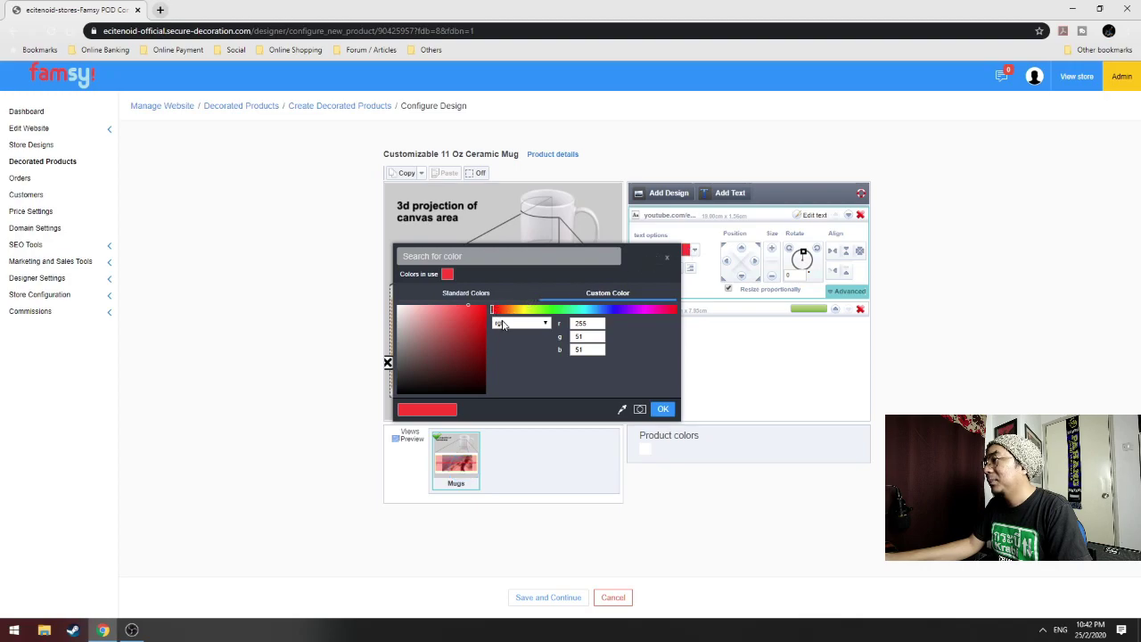
click(447, 274)
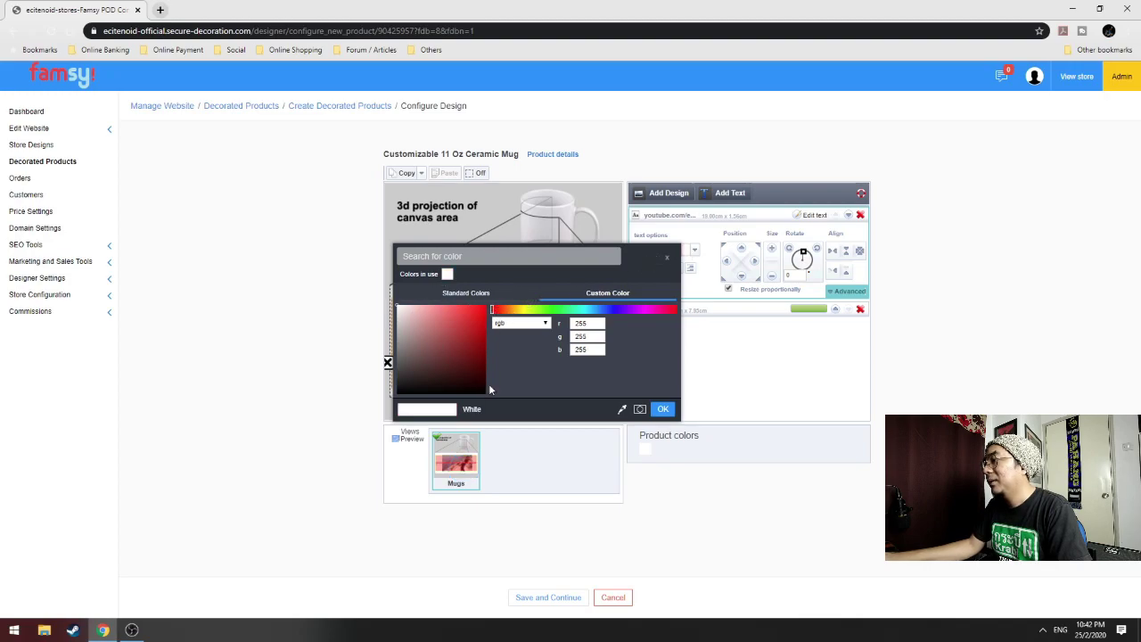
click(662, 409)
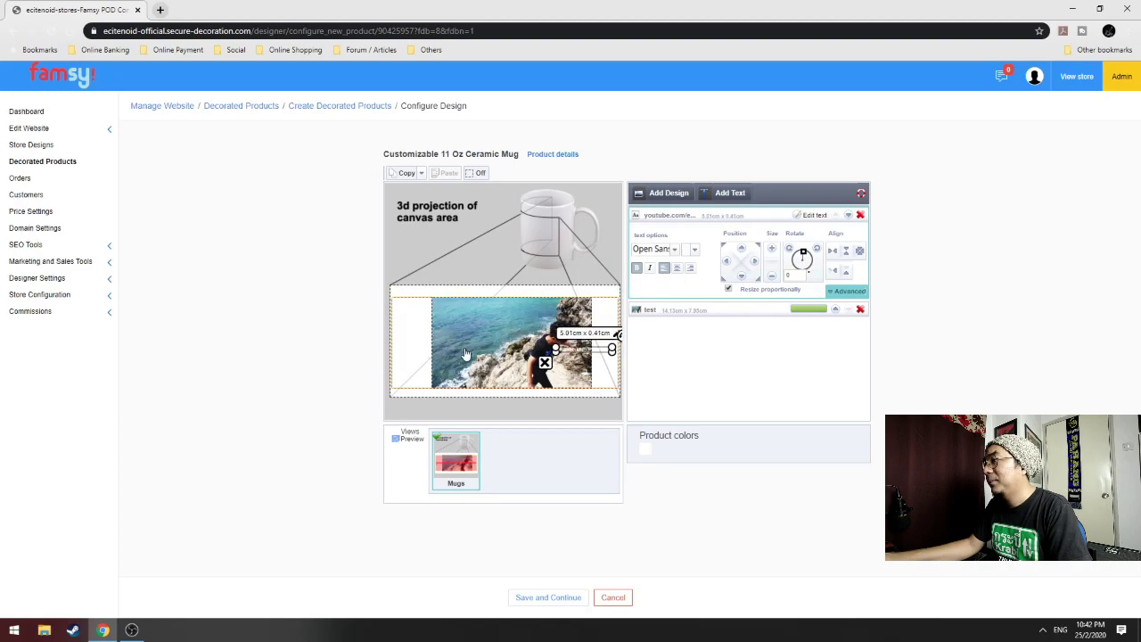
Place the text along the photo's upper edge at about 9.5 × 0.8 cm, then save the design and continue
drag(548, 349, 470, 318)
drag(562, 314, 490, 311)
click(495, 314)
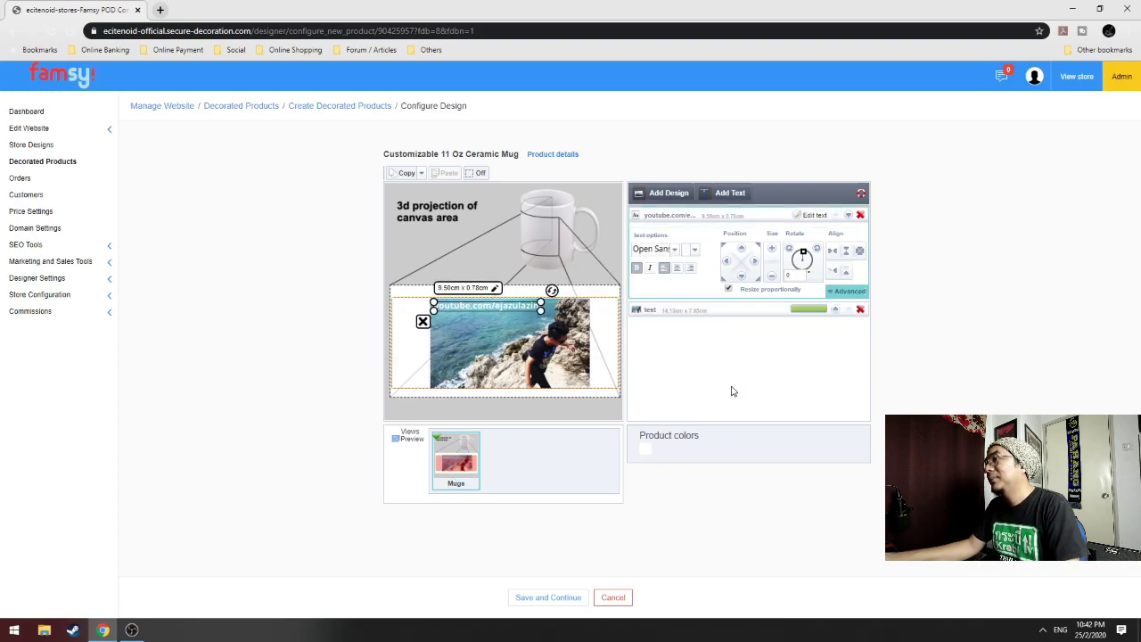
click(264, 352)
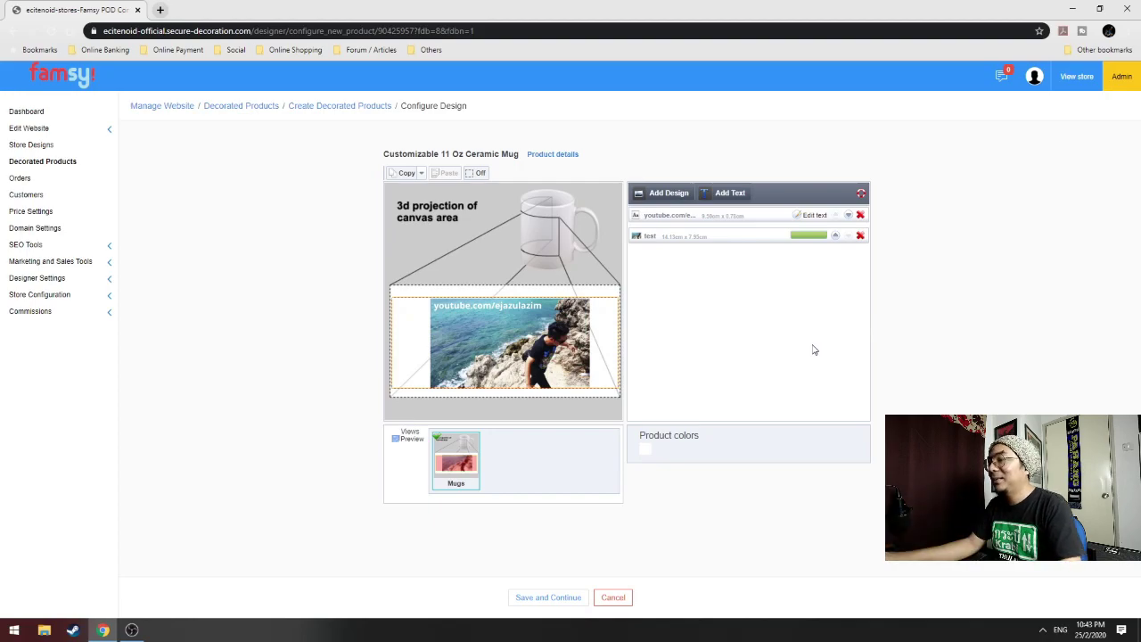
click(560, 606)
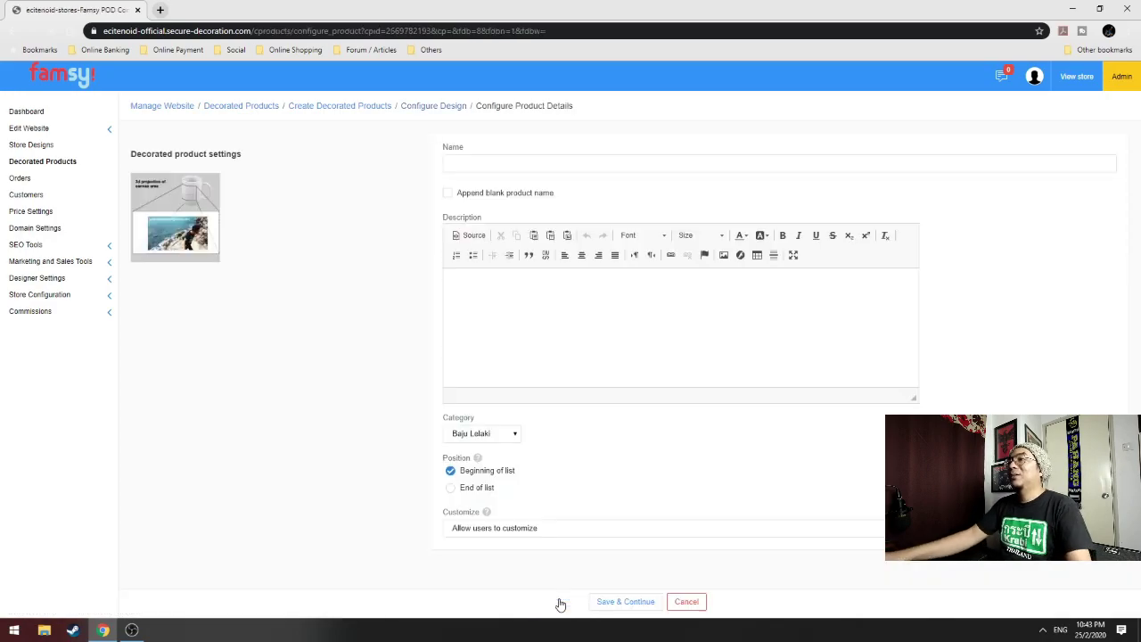
Name the product "Tepi Pantai" and assign it to the Merchandise category
click(497, 165)
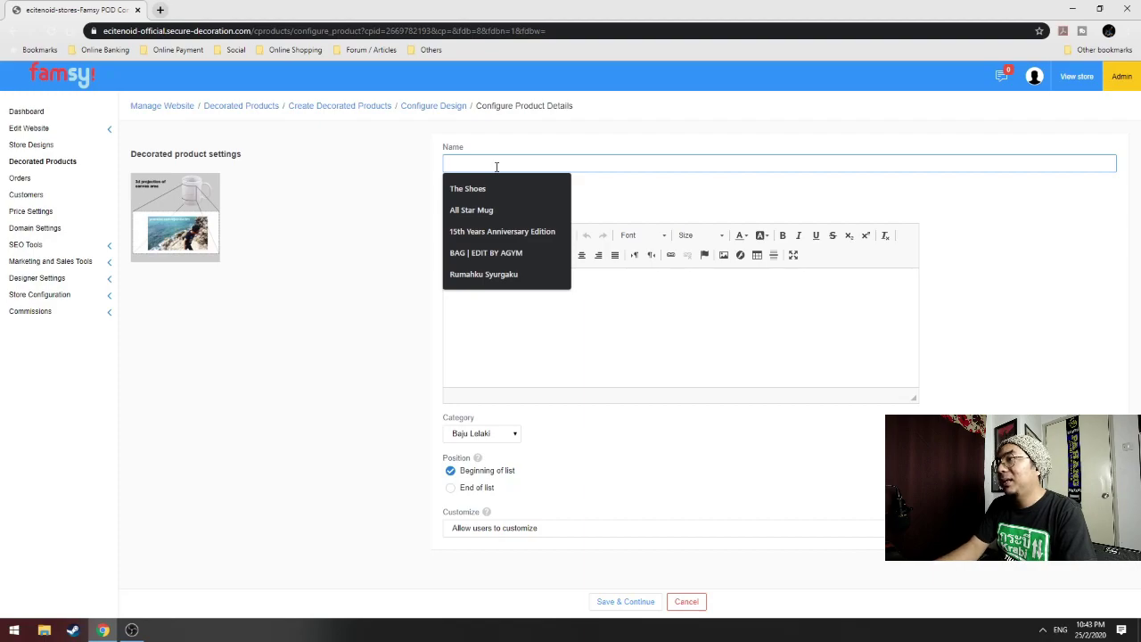
text(Tepi Pantai)
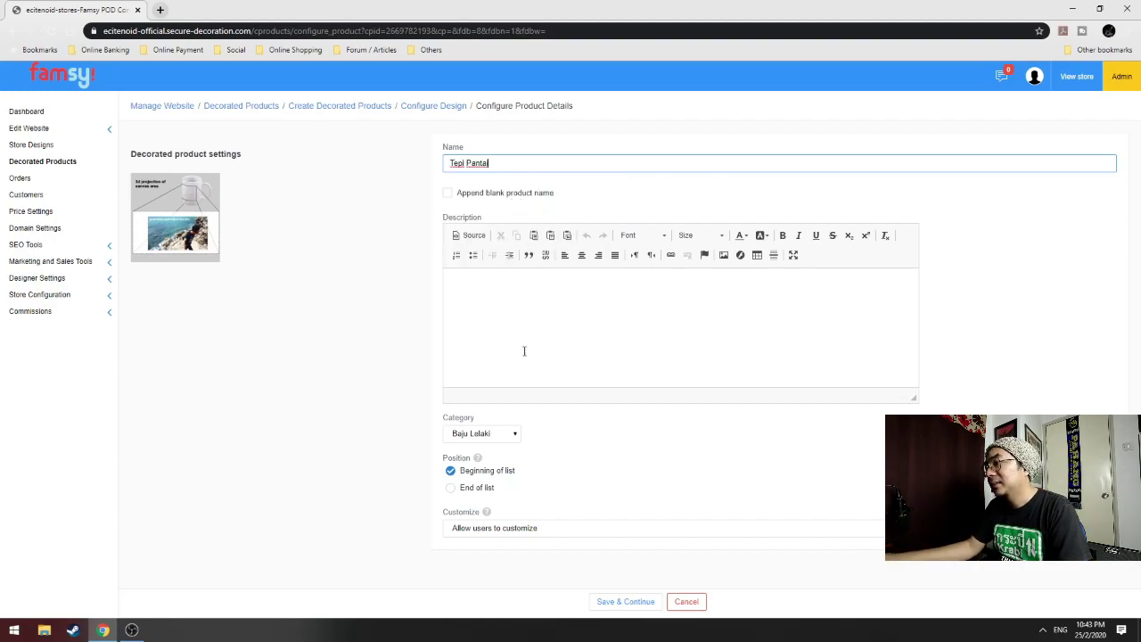
click(483, 436)
click(489, 468)
Don't allow users to customize the mug, save the product details and batch settings, and continue to product pricing
click(508, 539)
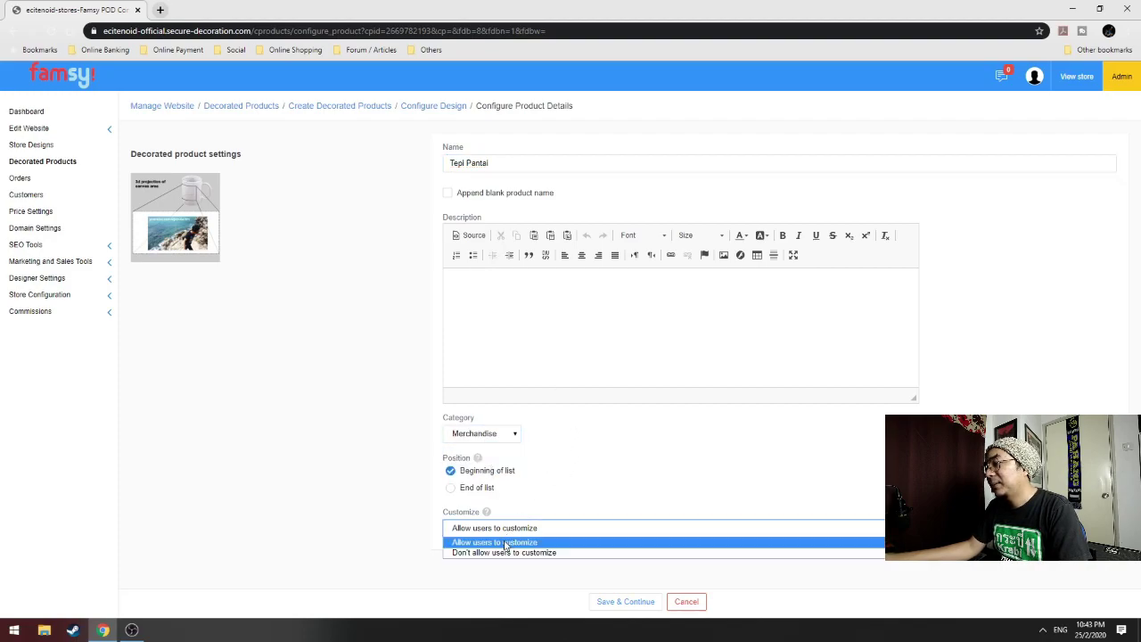
click(506, 552)
click(644, 603)
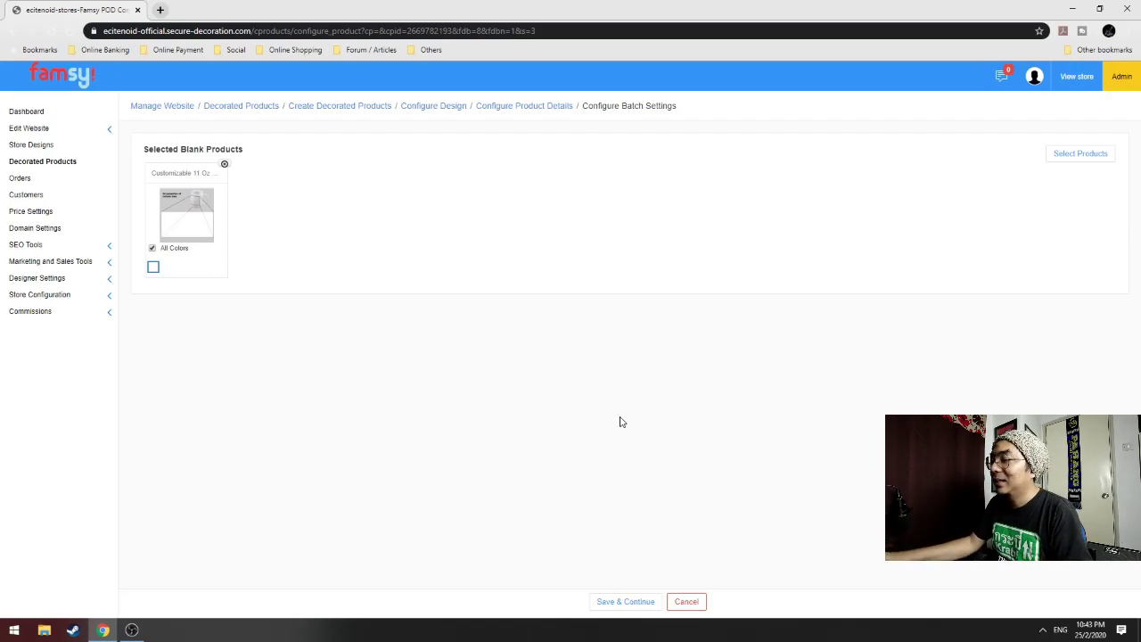
click(626, 600)
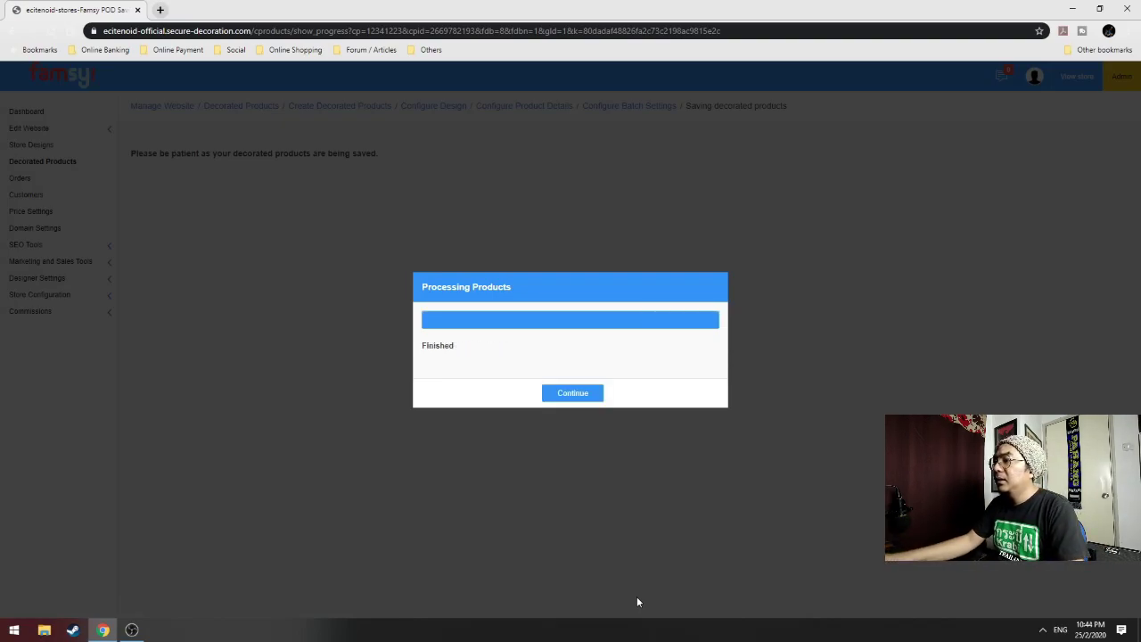
click(570, 395)
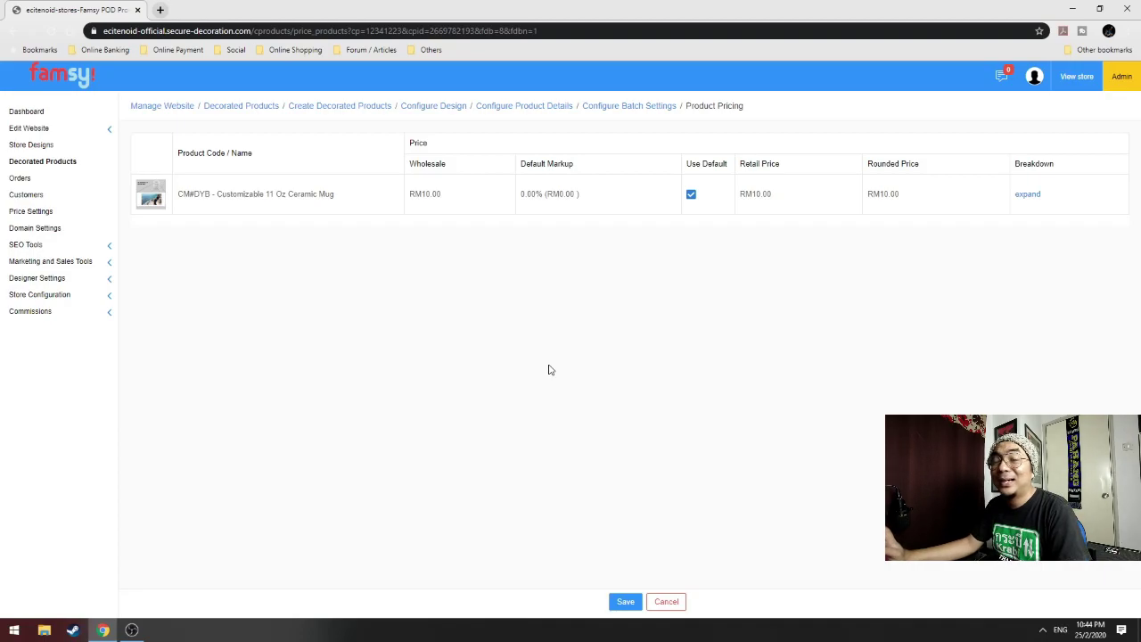
Try overriding the mug's default price with a retail price of RM 15.0, and return to the default price
click(691, 193)
click(772, 195)
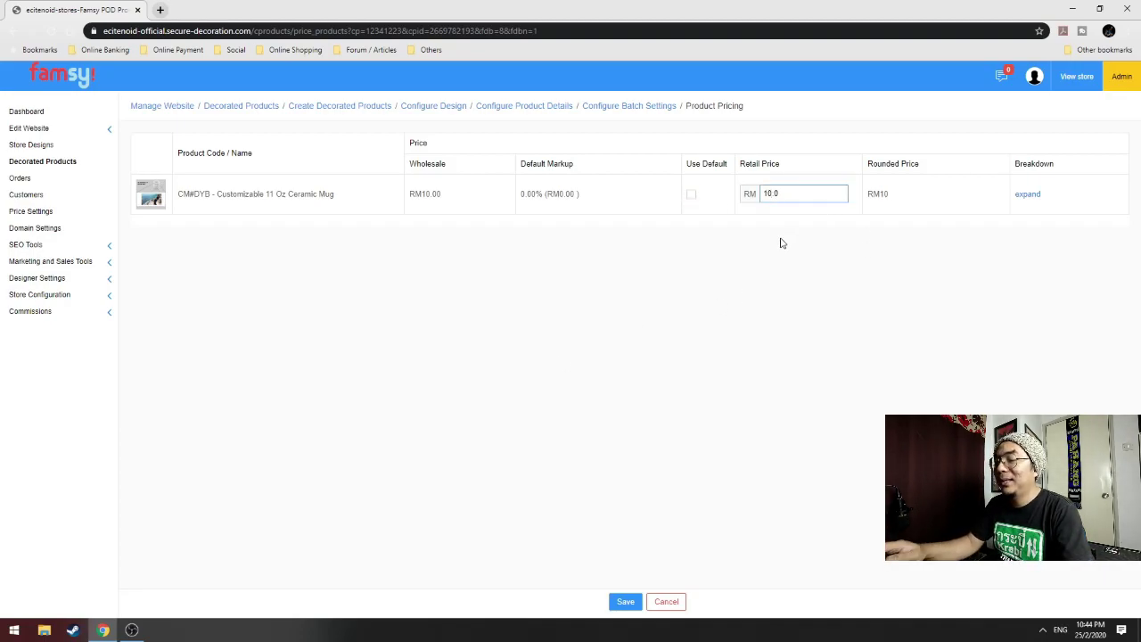
text(5)
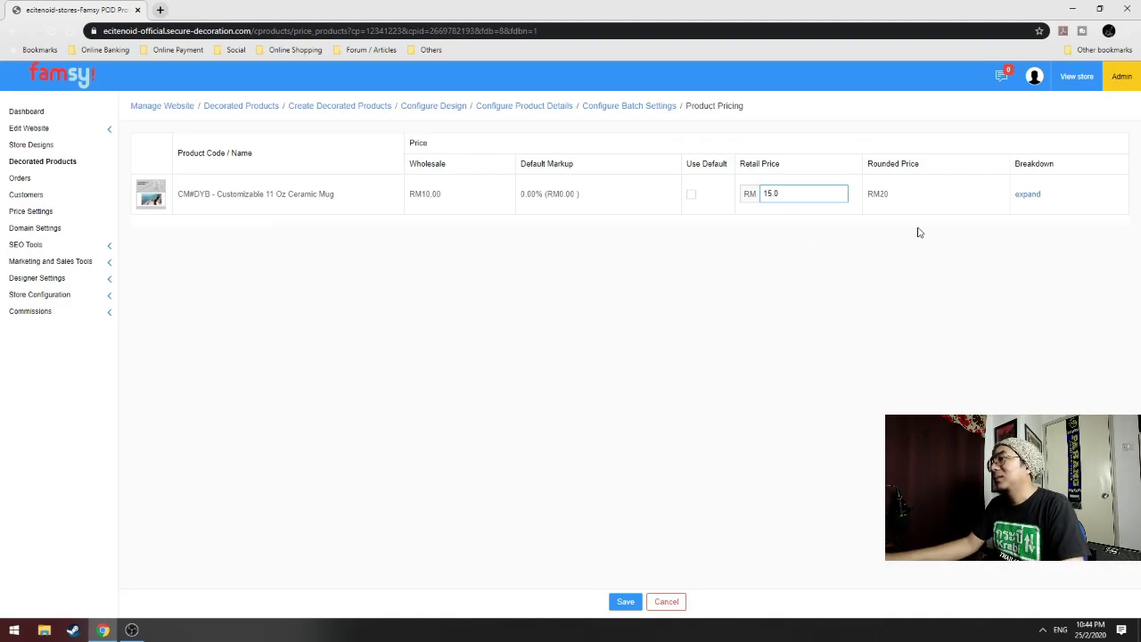
click(916, 312)
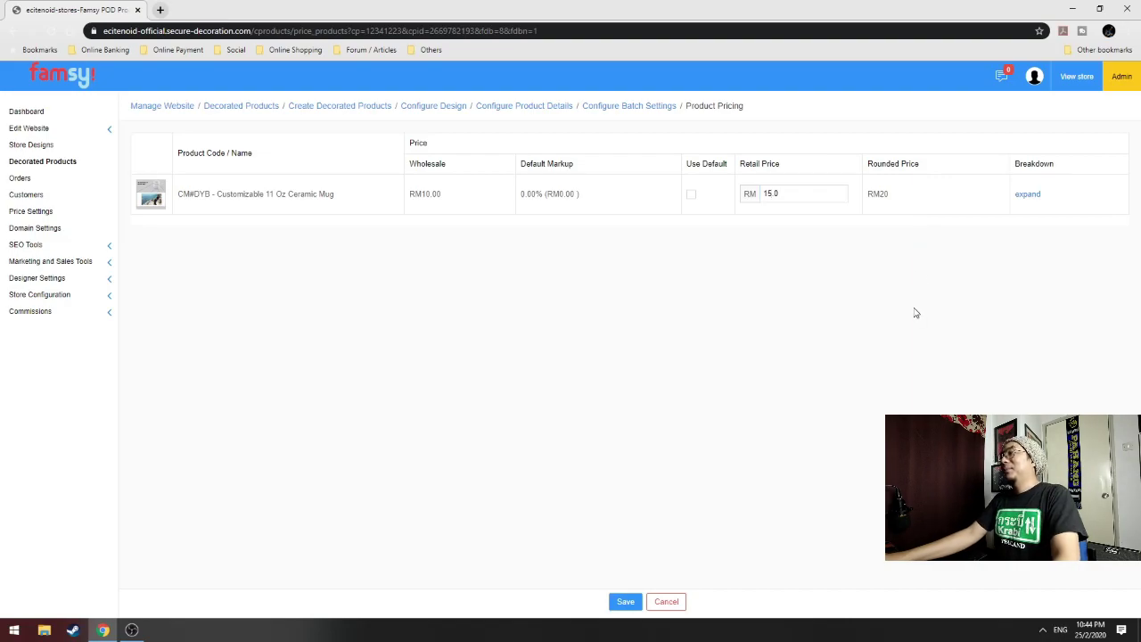
click(769, 194)
click(690, 193)
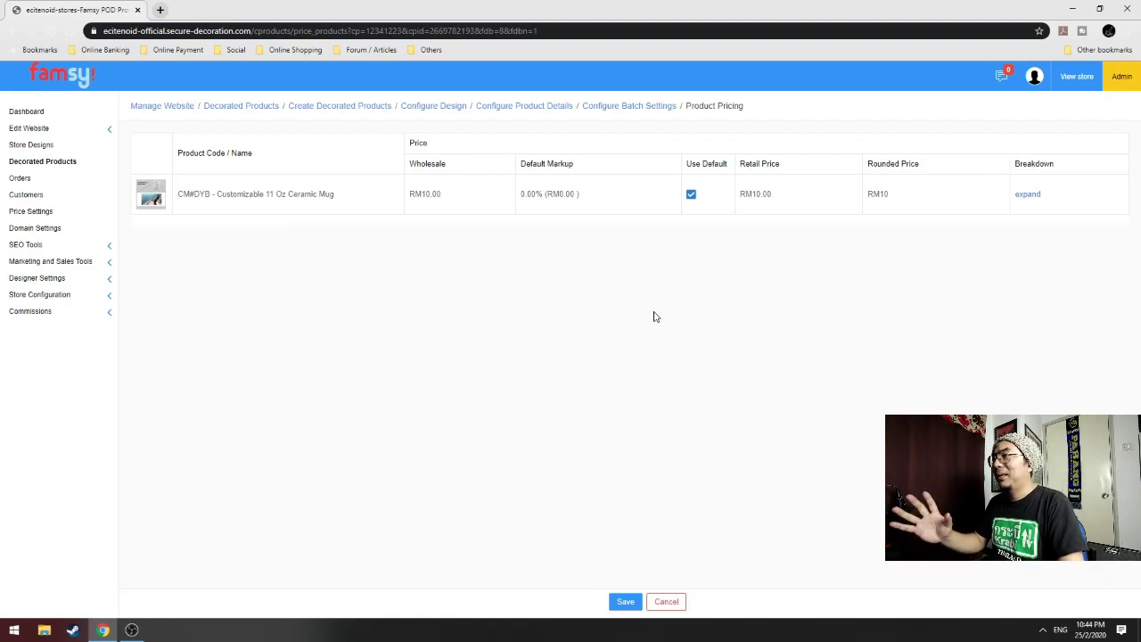
Override the default price of the mug with a retail price of RM 20
click(691, 196)
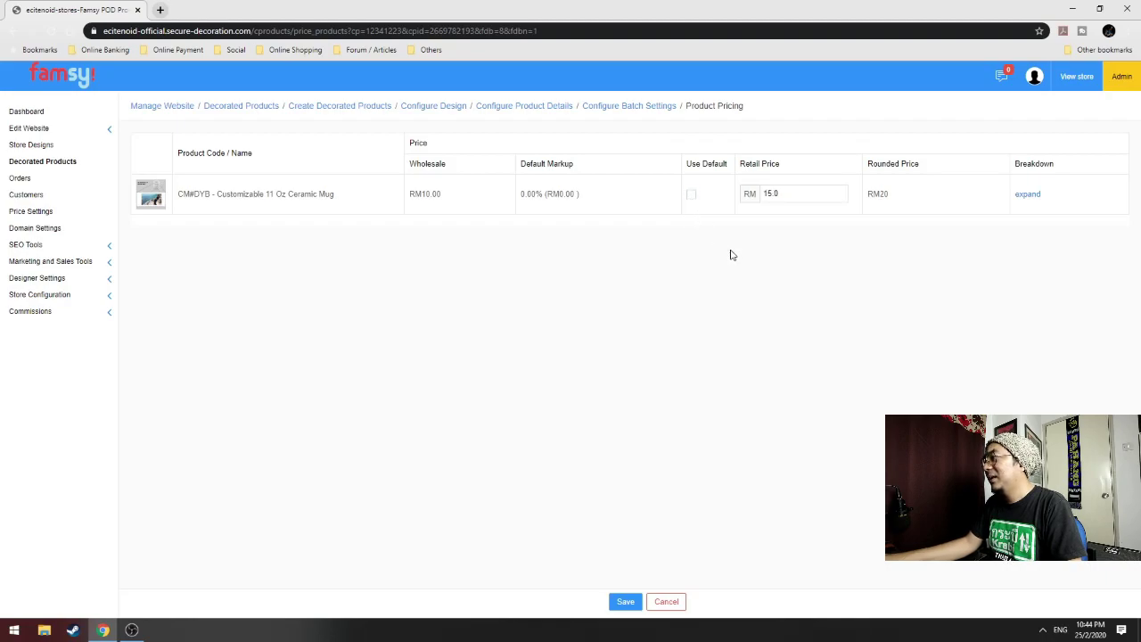
click(786, 197)
key(ctrl+a)
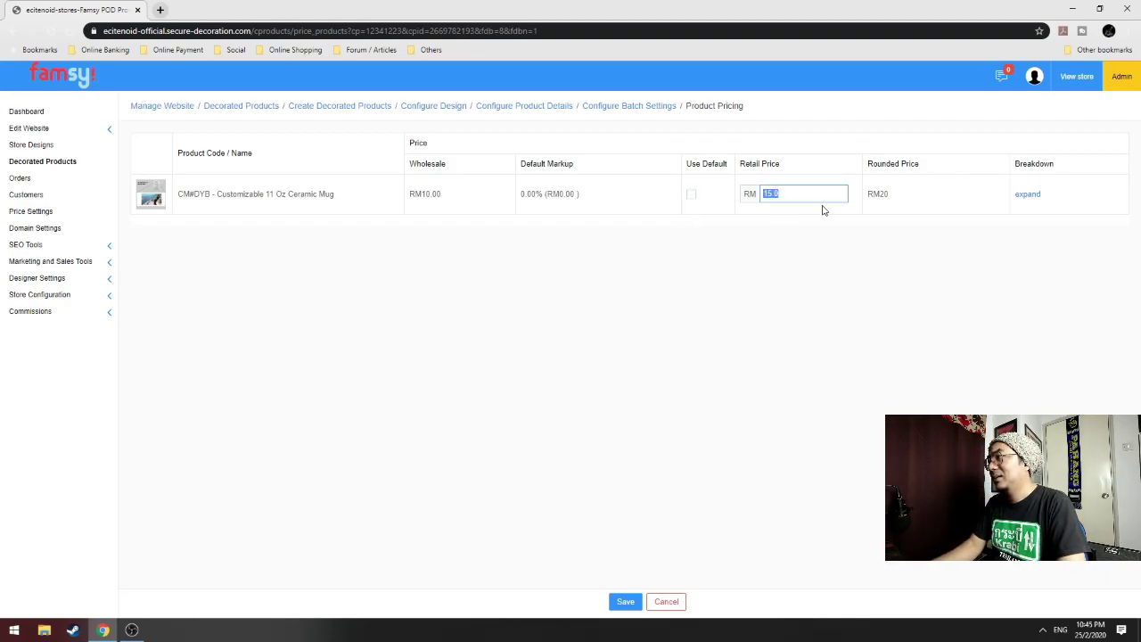
key(BackSpace)
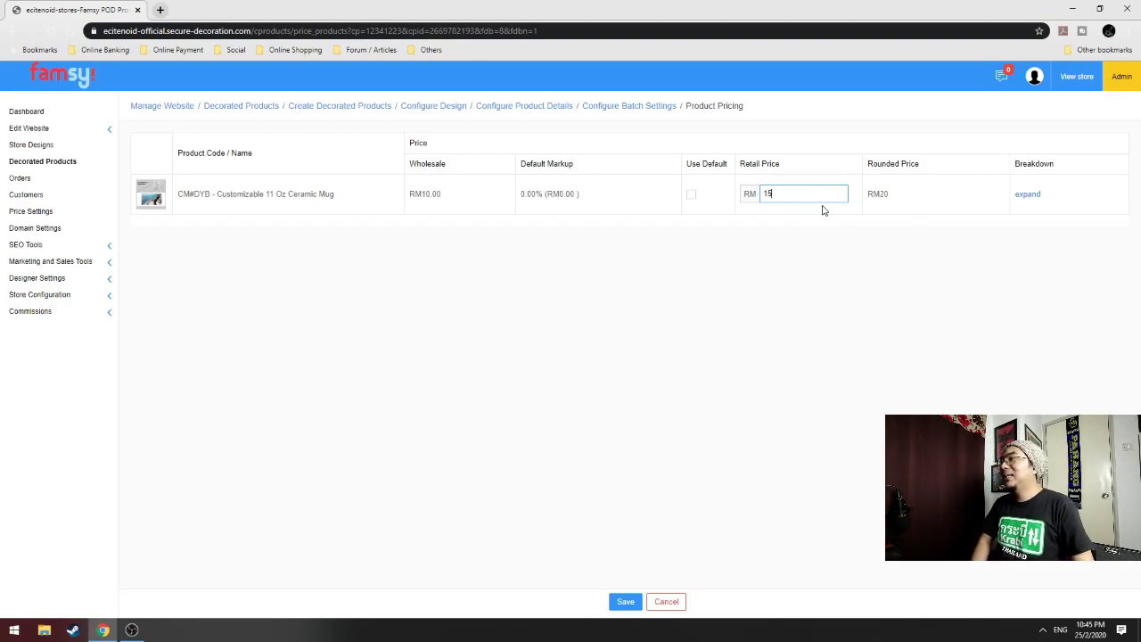
drag(781, 196, 725, 200)
click(904, 198)
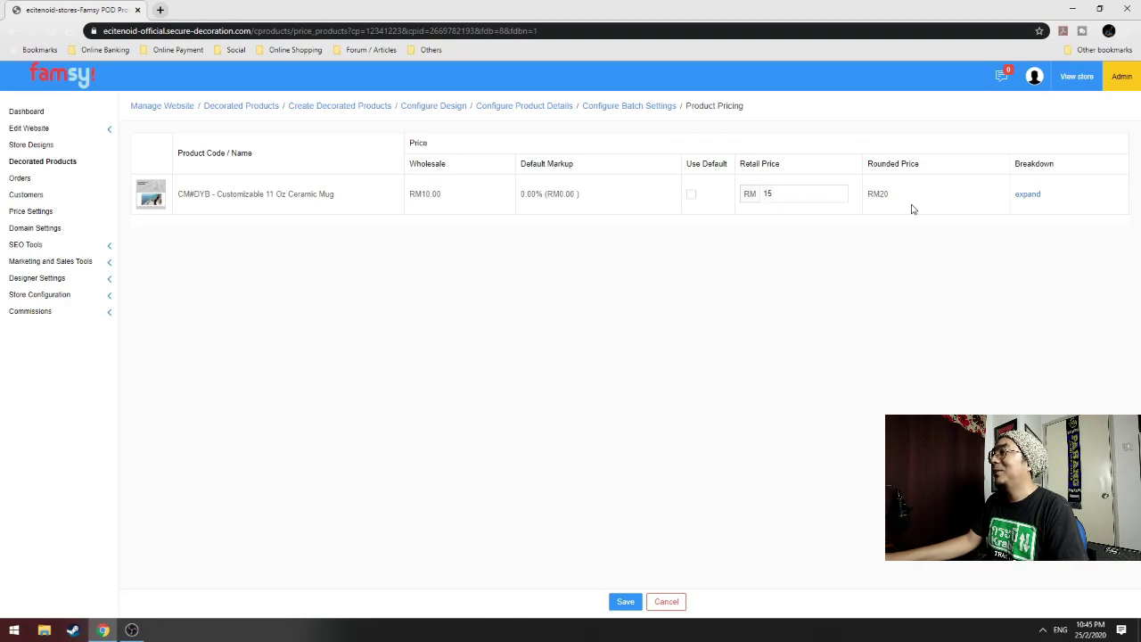
click(828, 194)
double_click(826, 194)
text(20)
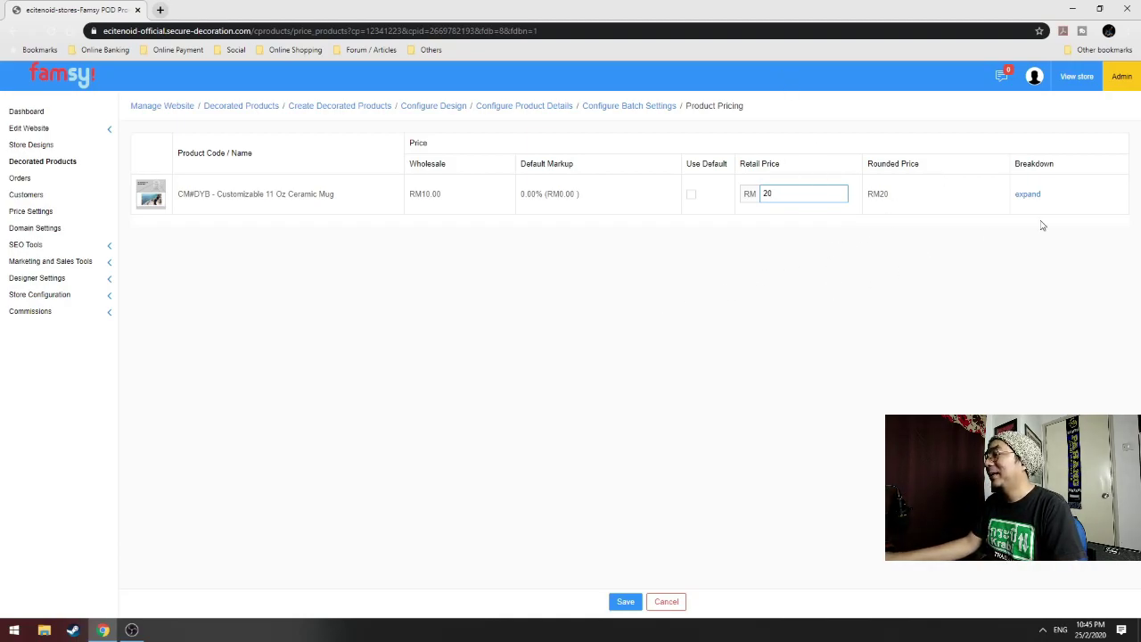
Save the mug's pricing and open the Products page in the website page editor
click(626, 600)
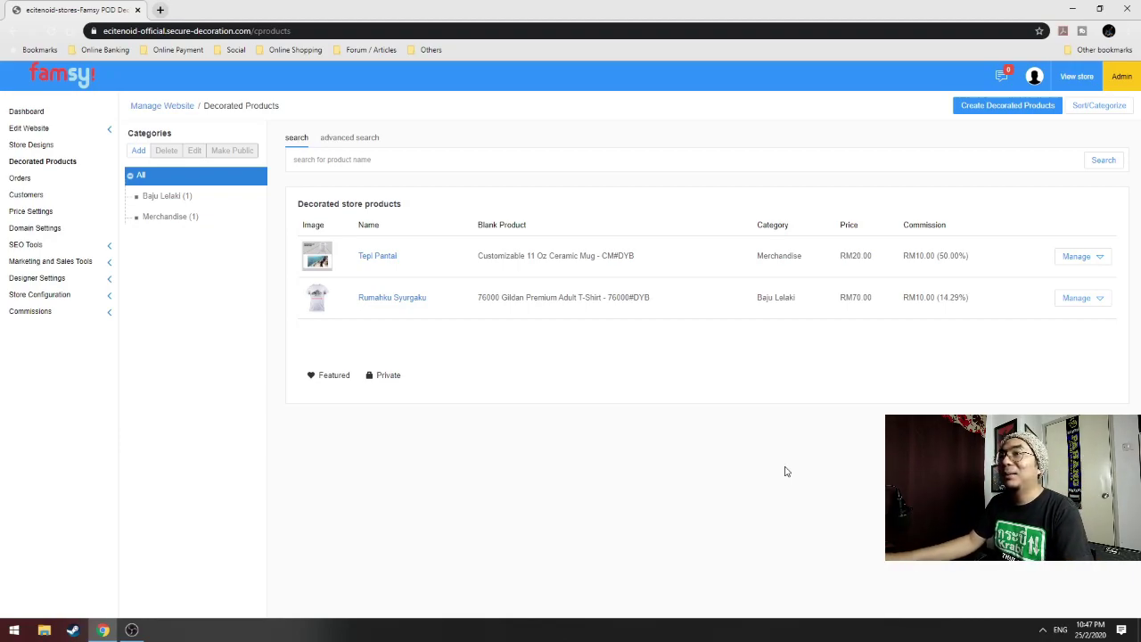
click(39, 132)
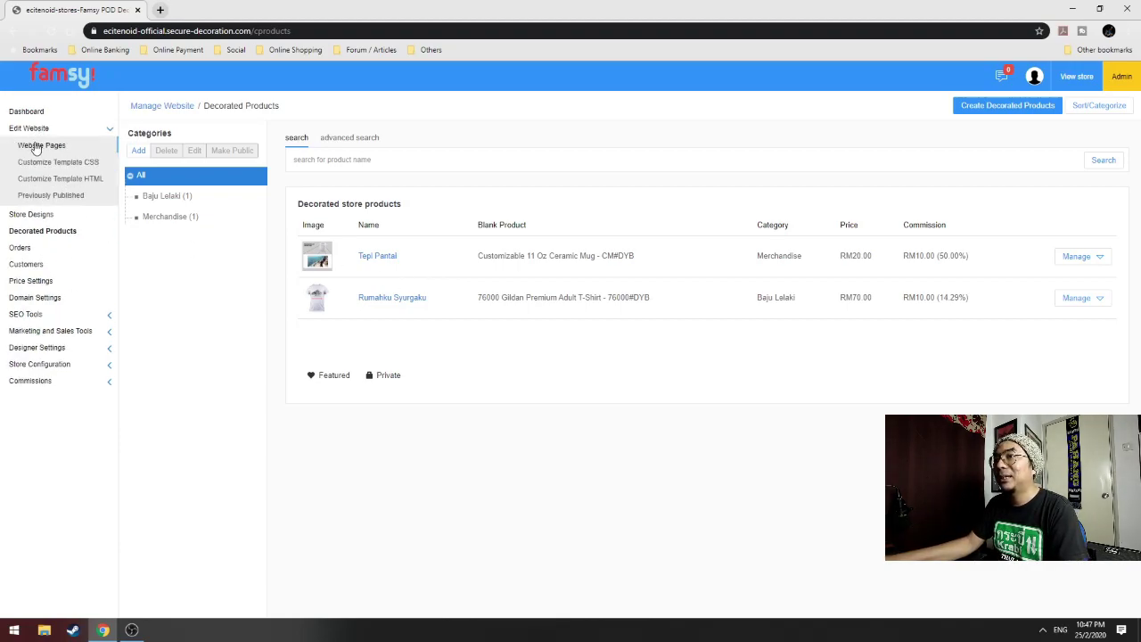
click(36, 148)
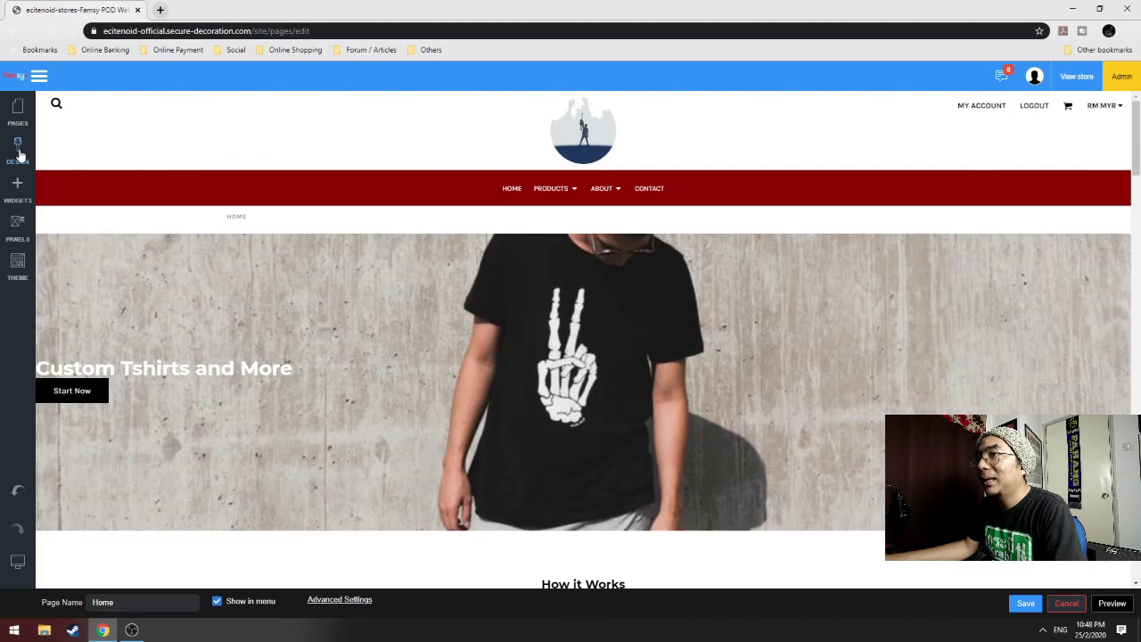
click(30, 110)
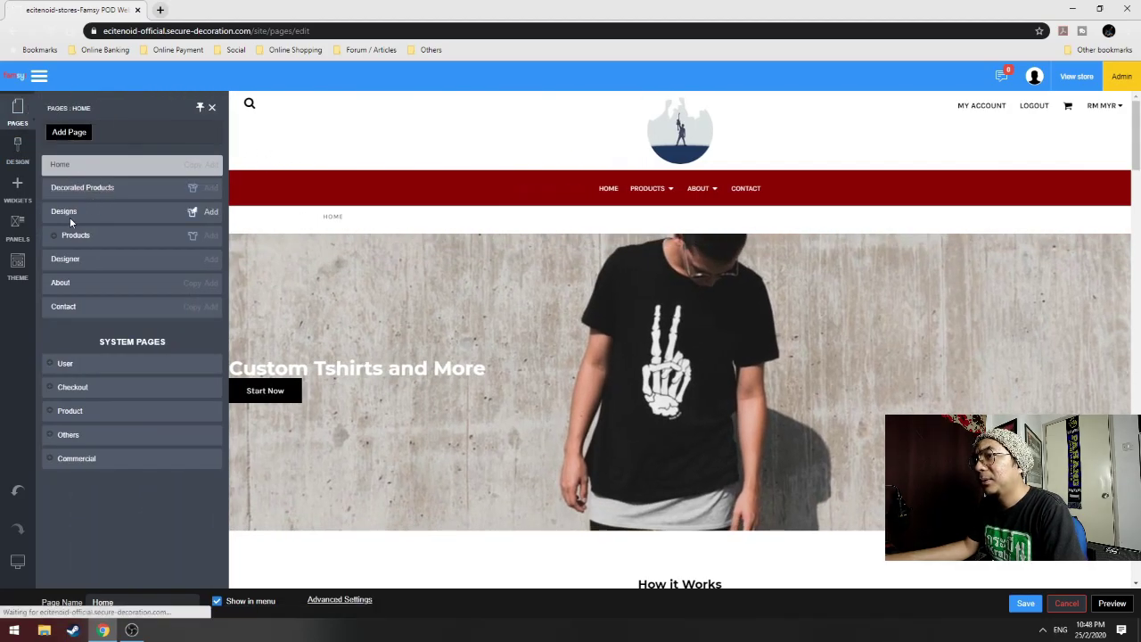
click(76, 238)
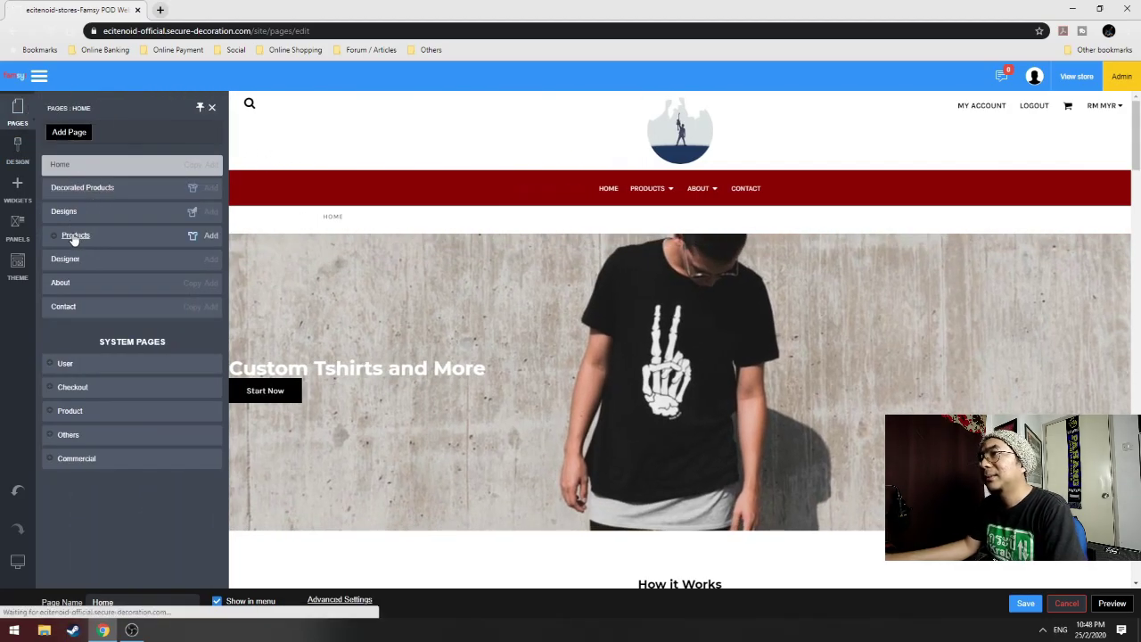
Look through the banner, categories and blank product listing on the Products page
scroll(627, 280, down, 3)
scroll(629, 284, up, 2)
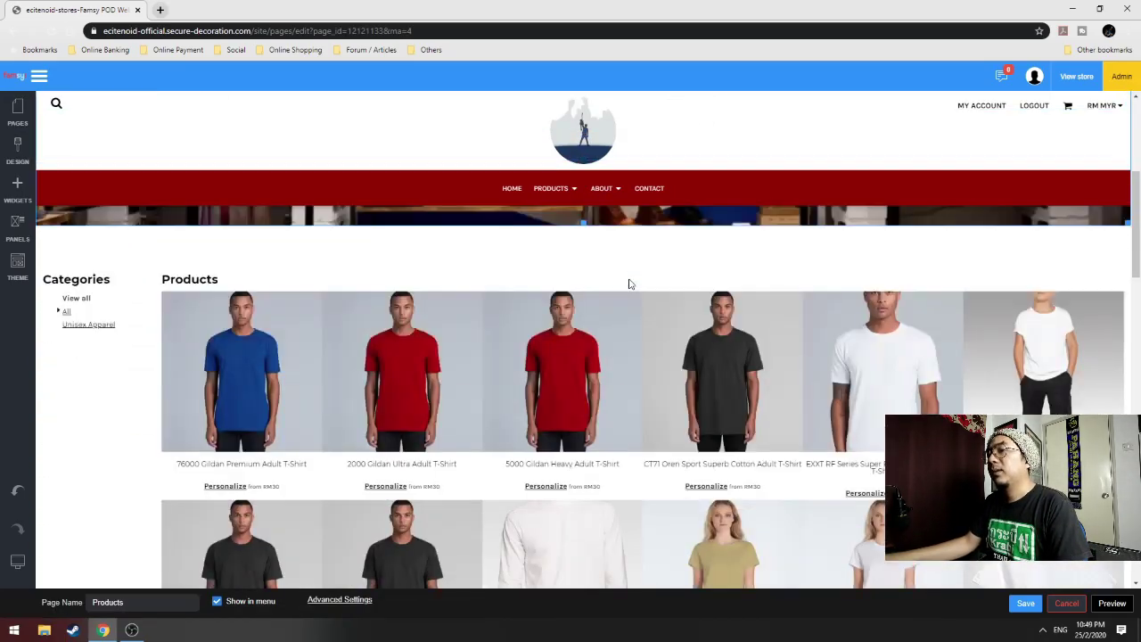
scroll(628, 284, up, 2)
scroll(629, 271, down, 8)
scroll(630, 278, down, 3)
scroll(630, 278, up, 7)
scroll(630, 278, down, 3)
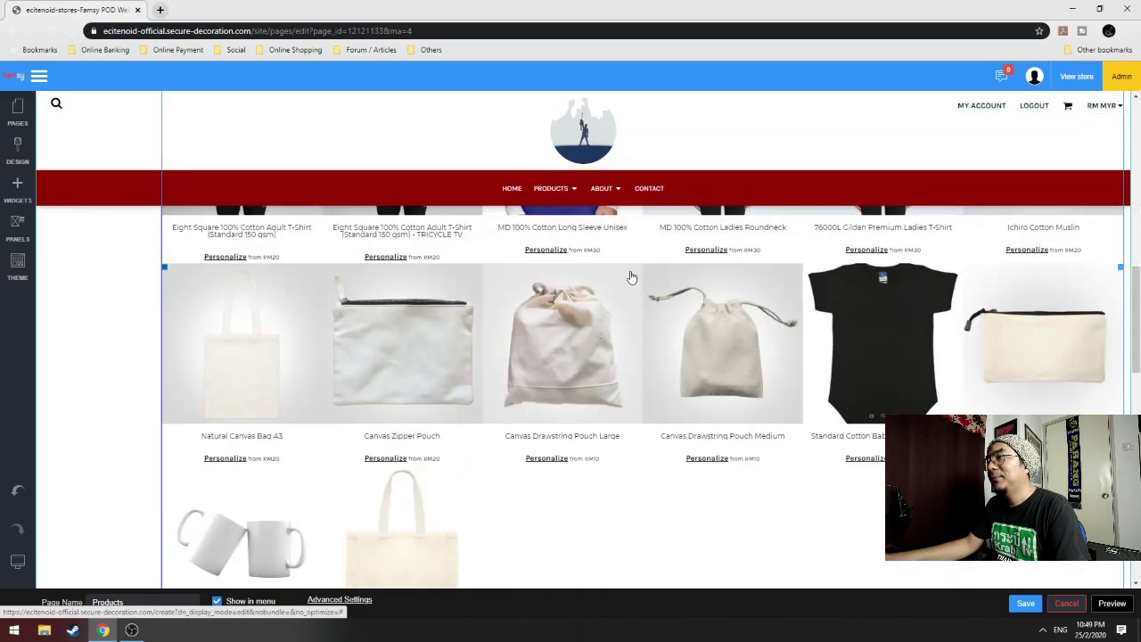
scroll(631, 278, down, 2)
scroll(627, 276, up, 10)
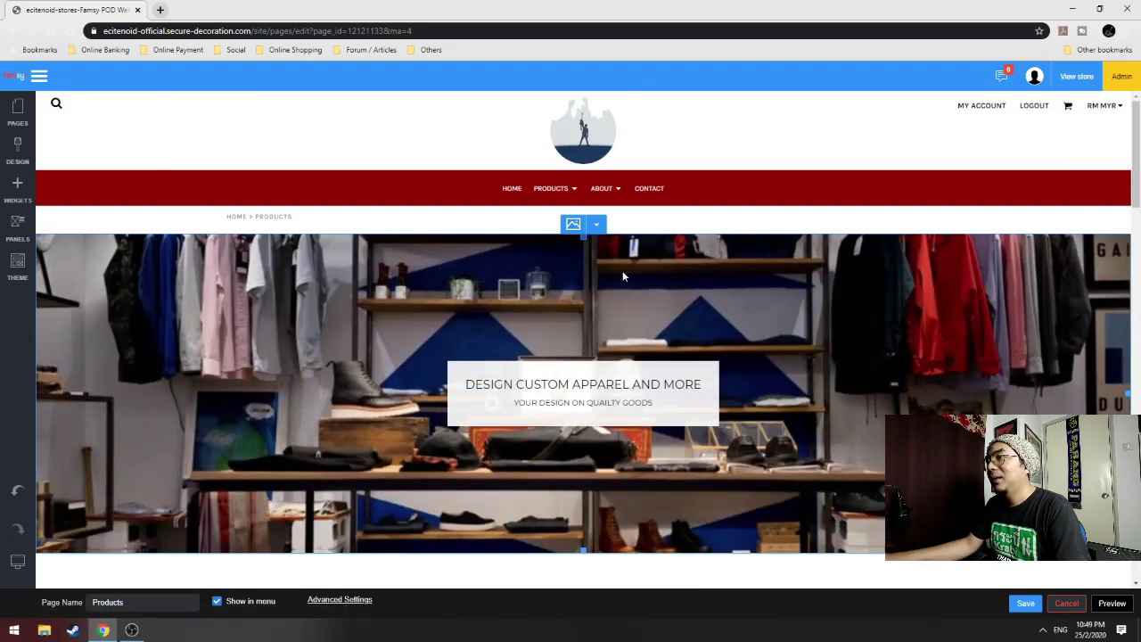
scroll(241, 267, down, 5)
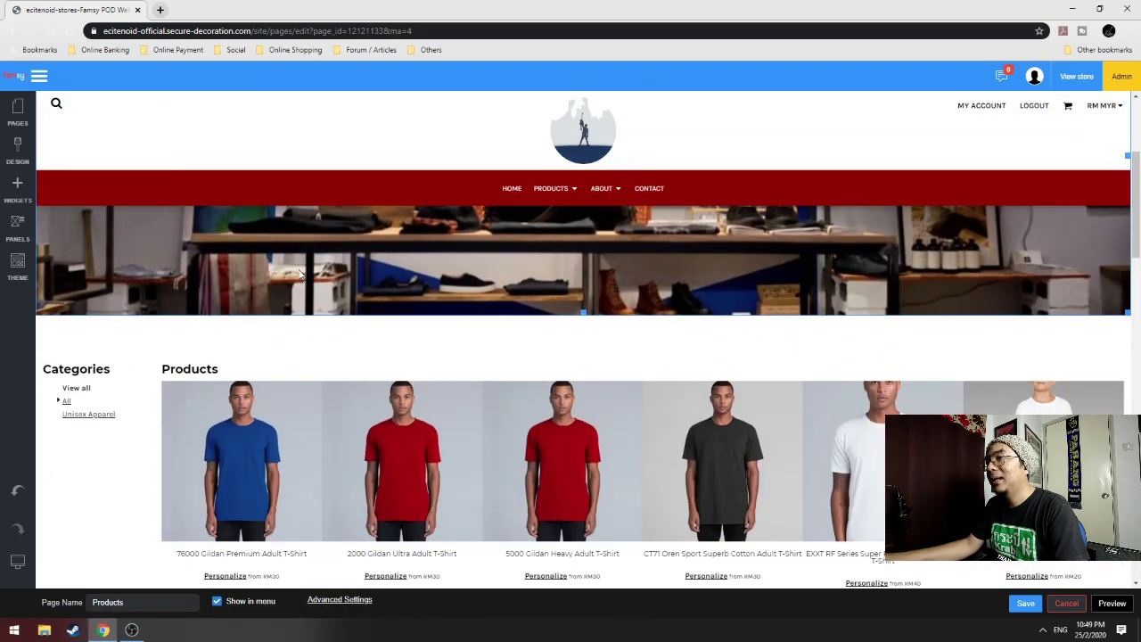
scroll(230, 309, up, 1)
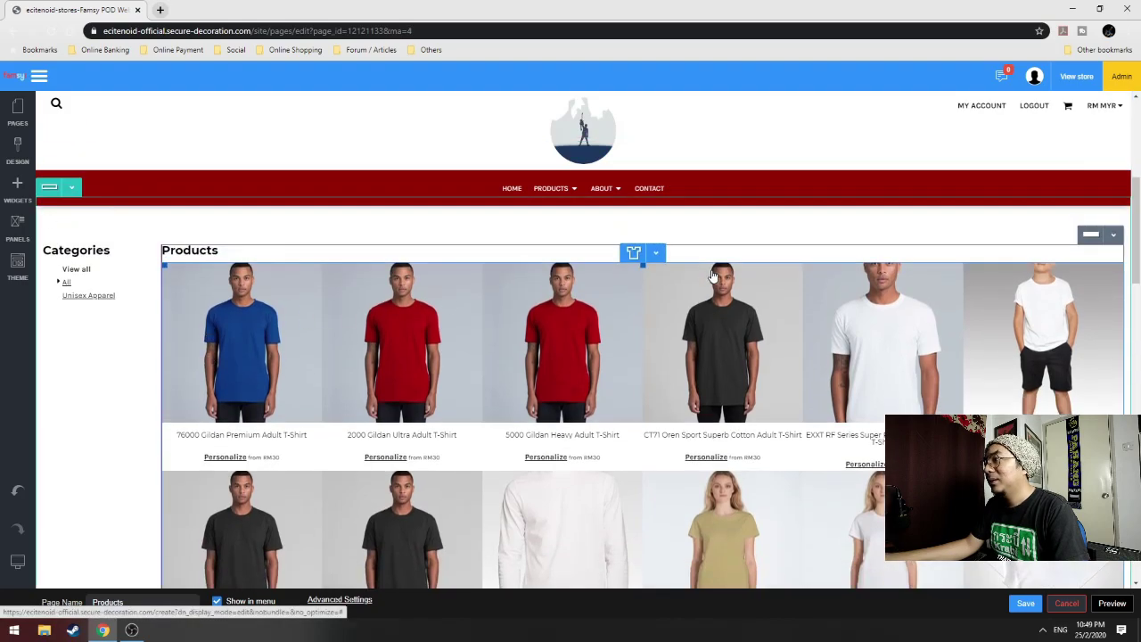
Delete the blank product listing from the Products page and confirm its removal
click(657, 238)
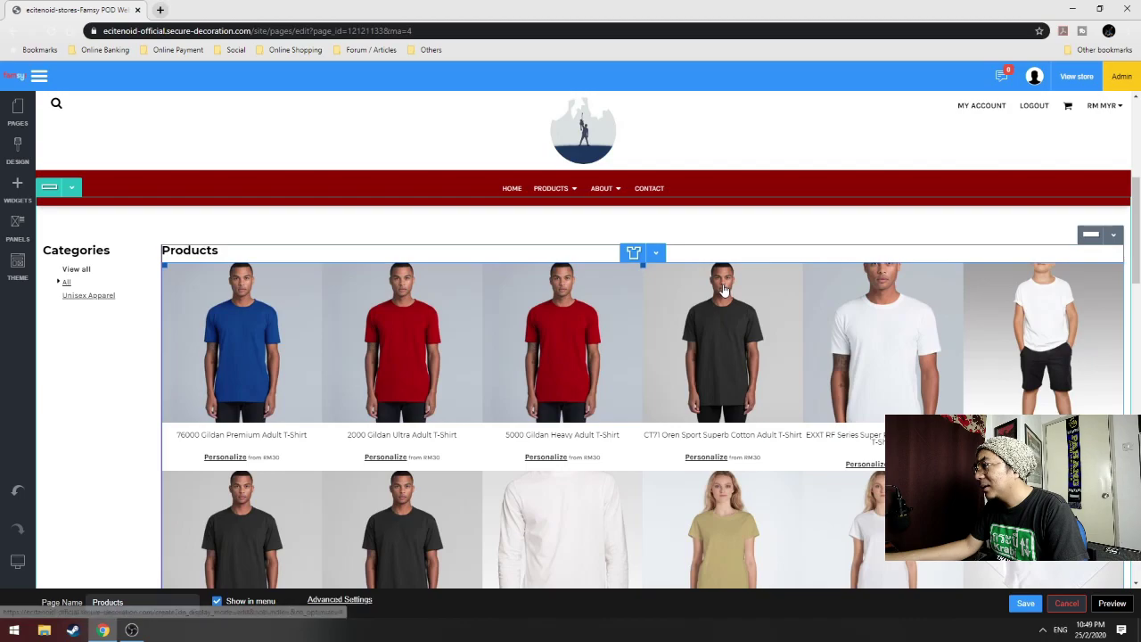
click(657, 254)
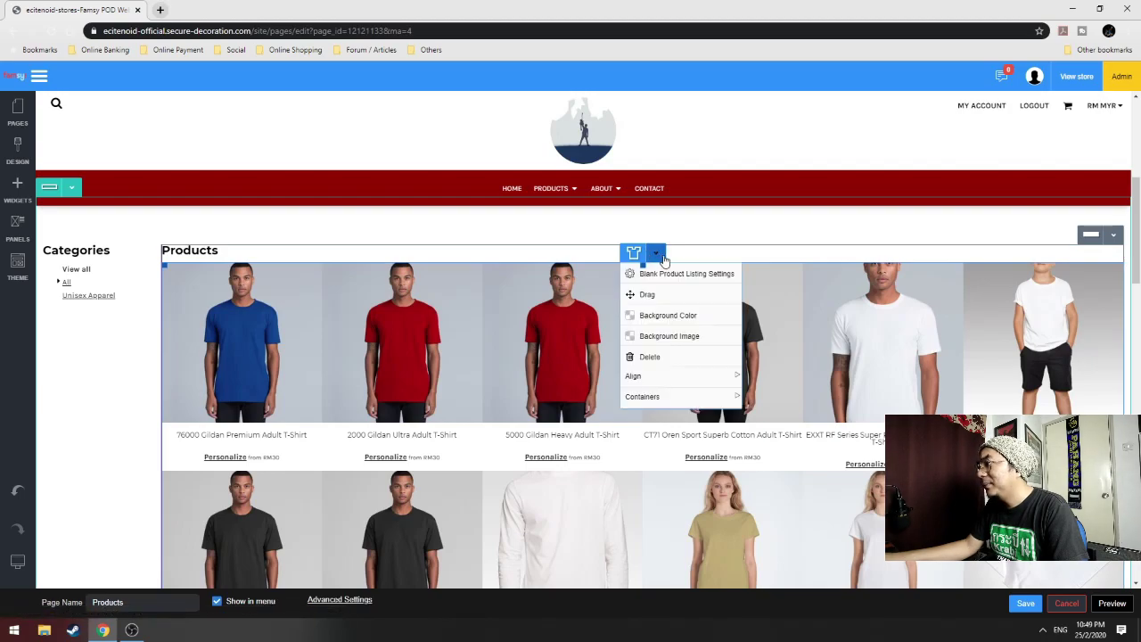
click(650, 357)
click(571, 378)
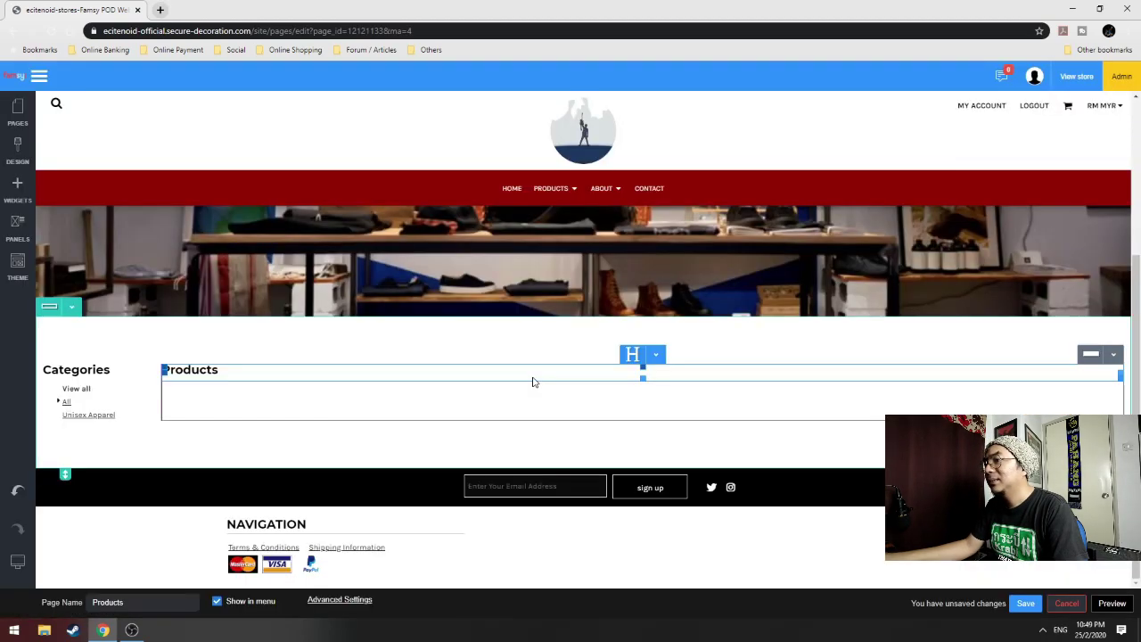
Add a Decorated Product Listing widget to the empty area beside the Categories list on the Products page
click(17, 185)
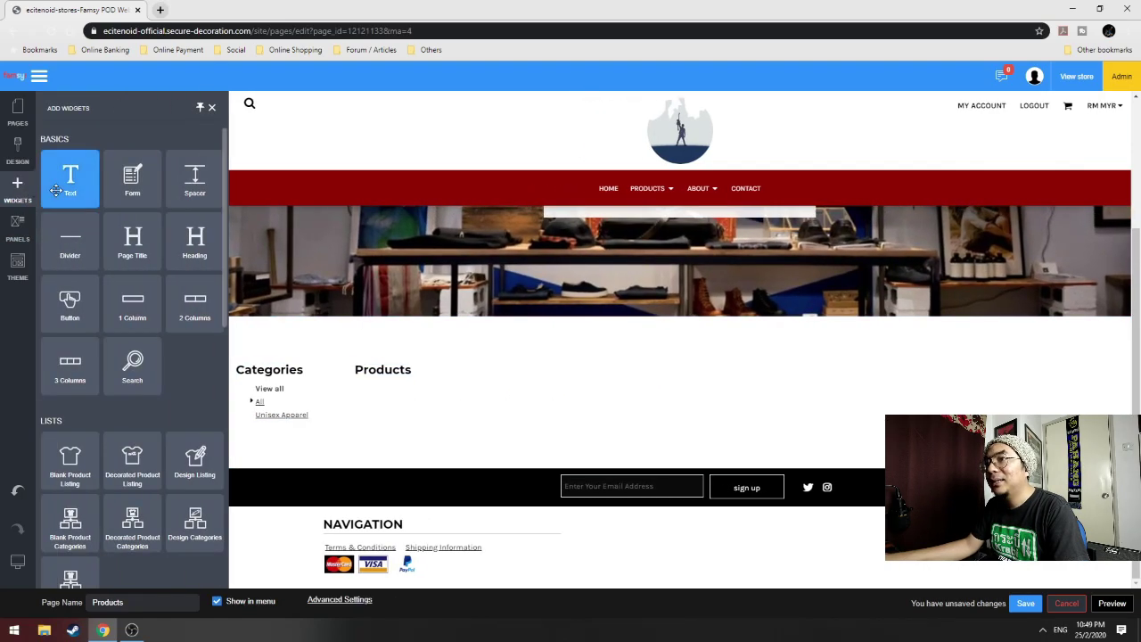
click(19, 159)
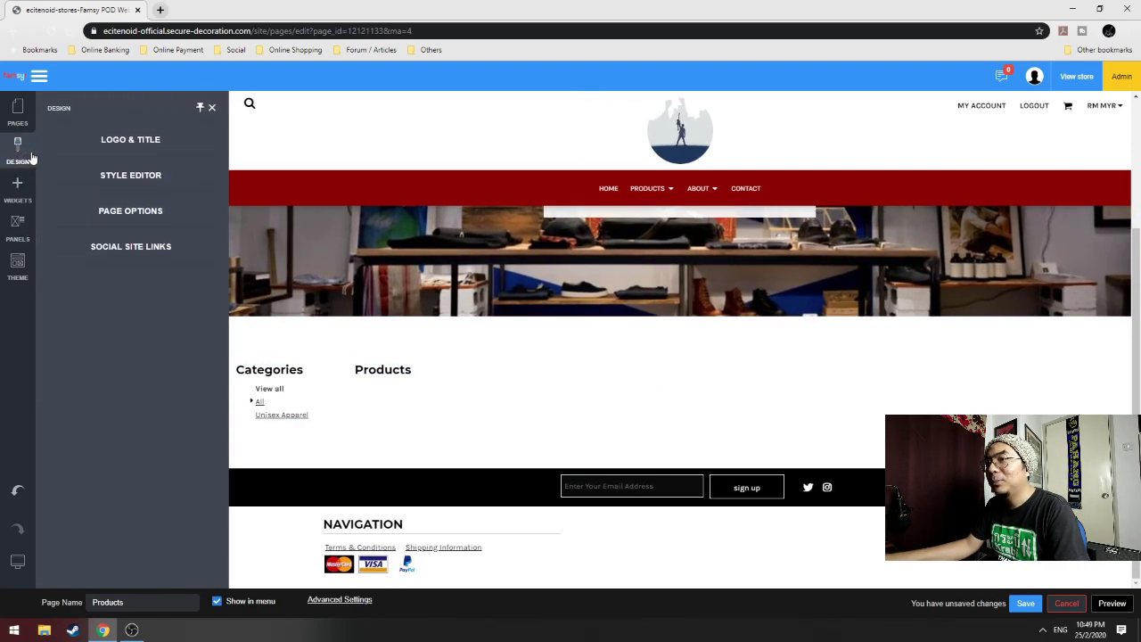
click(20, 233)
click(19, 284)
click(20, 234)
click(19, 201)
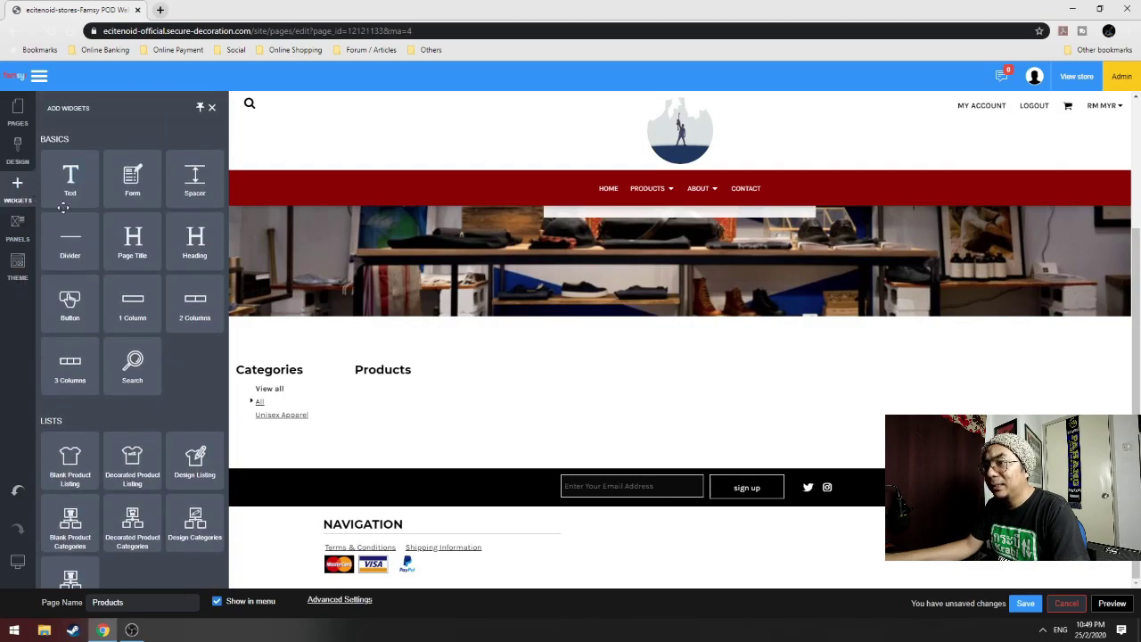
scroll(187, 314, down, 3)
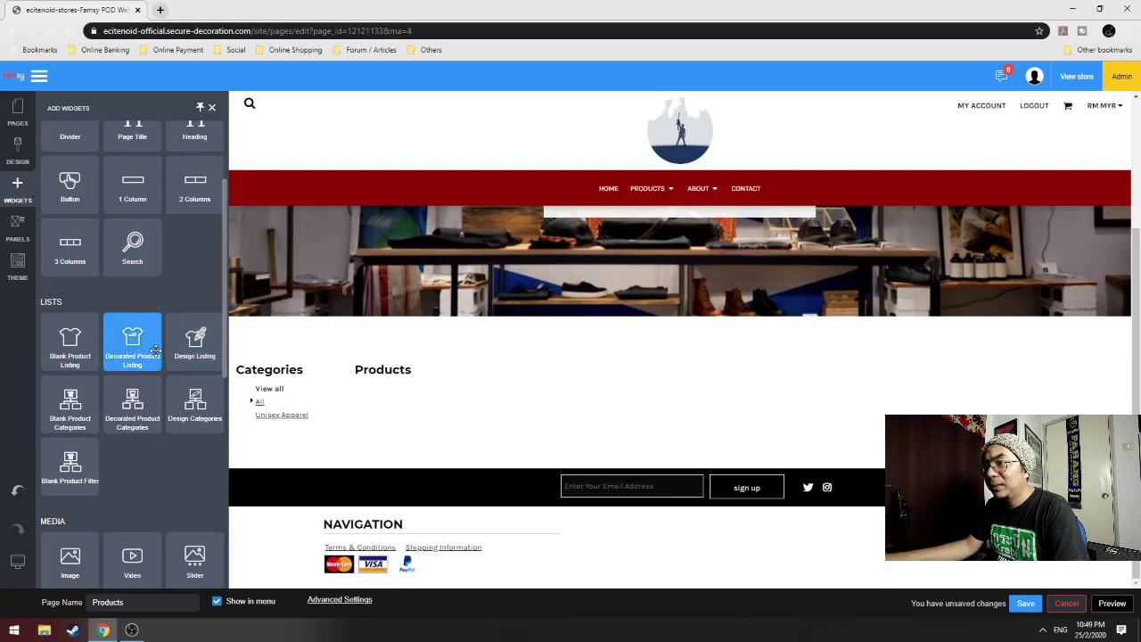
scroll(183, 267, down, 1)
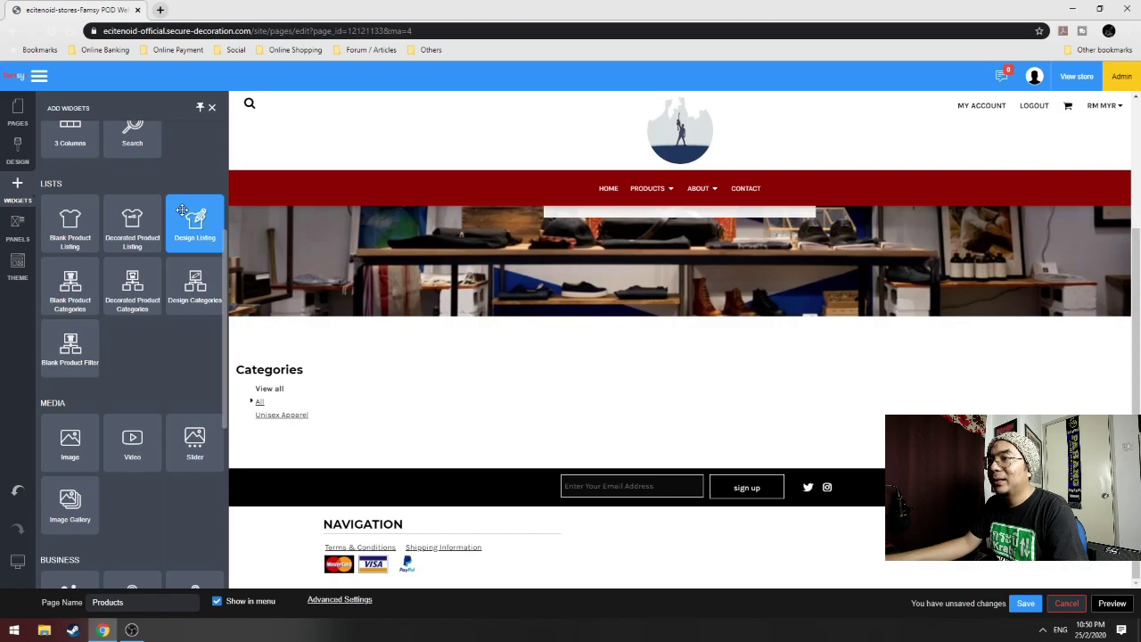
drag(126, 225, 273, 411)
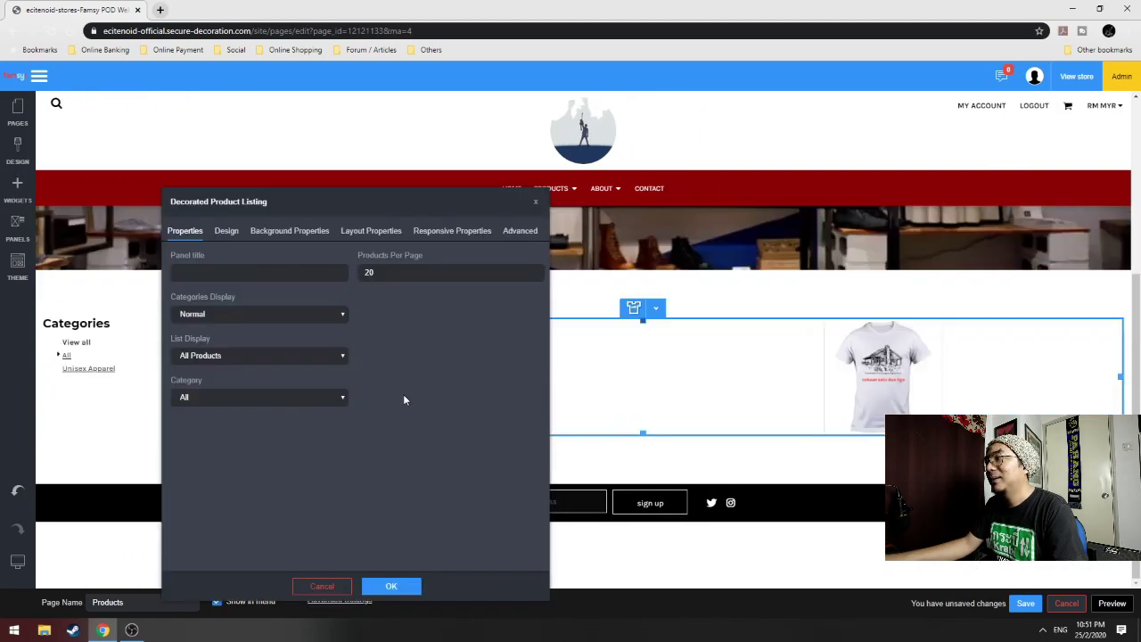
Try the Masonry and Carousel layouts for the decorated product listing, and cycle through the products in the carousel
drag(457, 197, 366, 97)
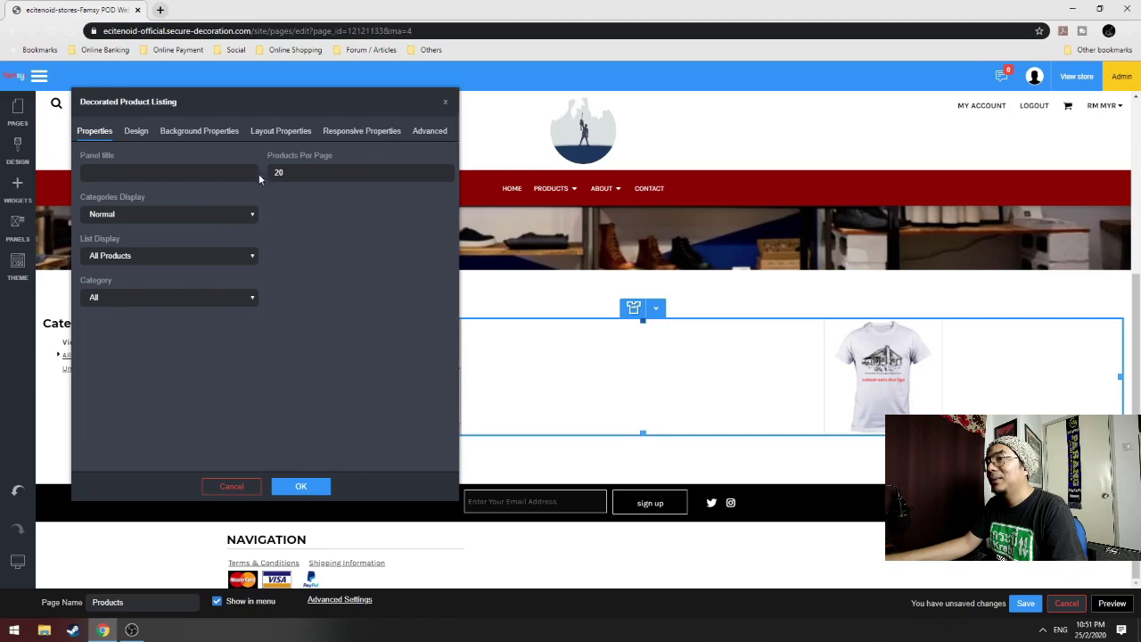
click(136, 131)
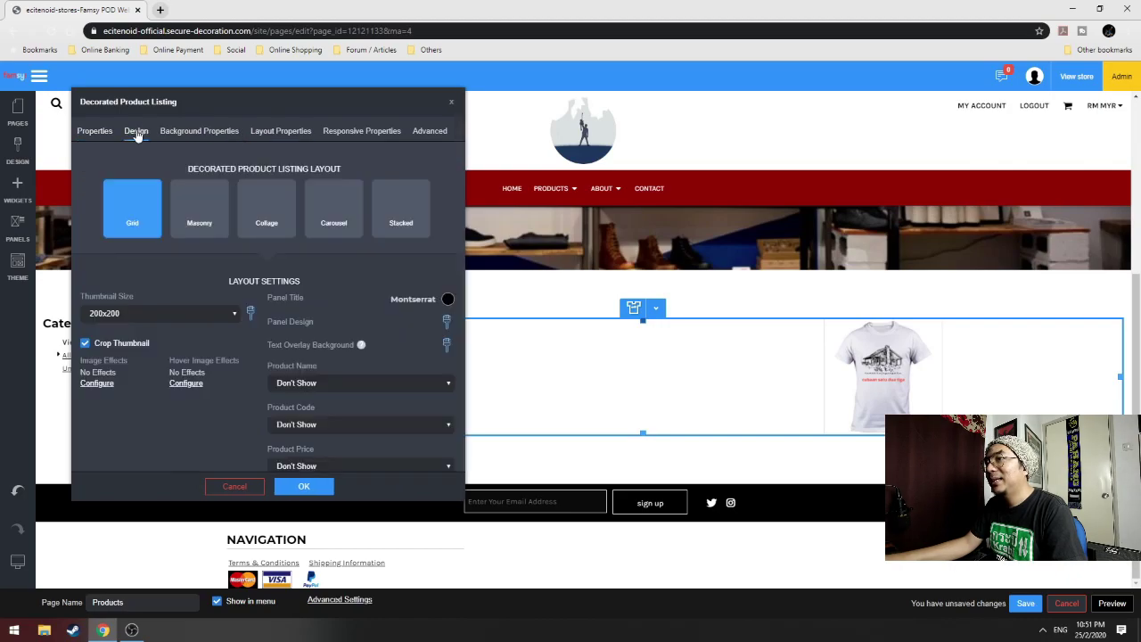
click(199, 214)
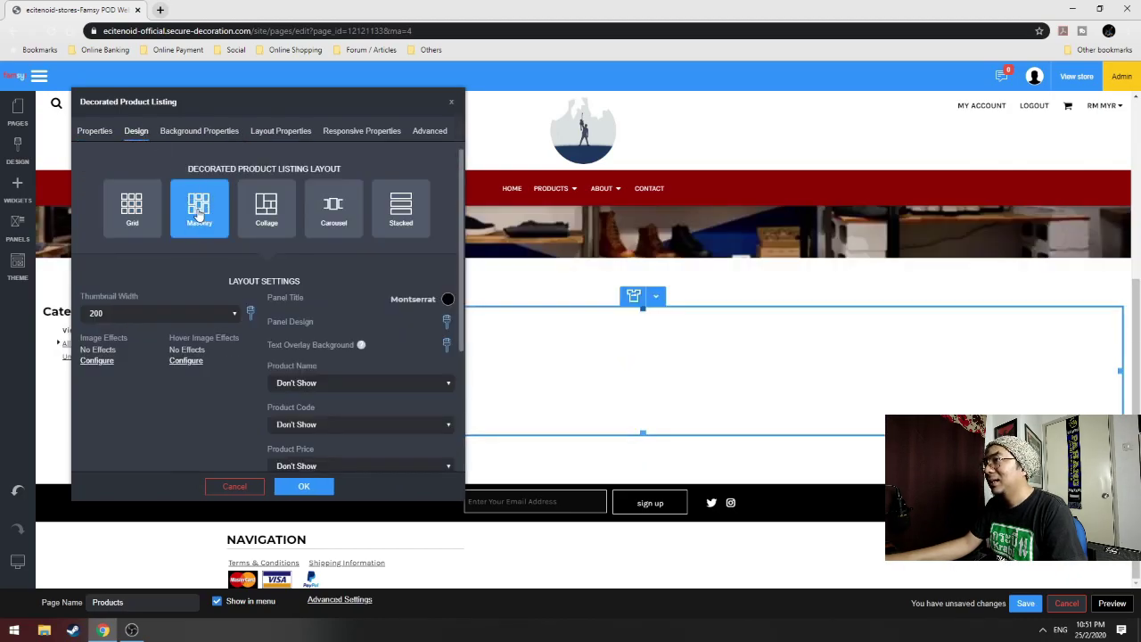
drag(262, 94, 278, 123)
click(347, 229)
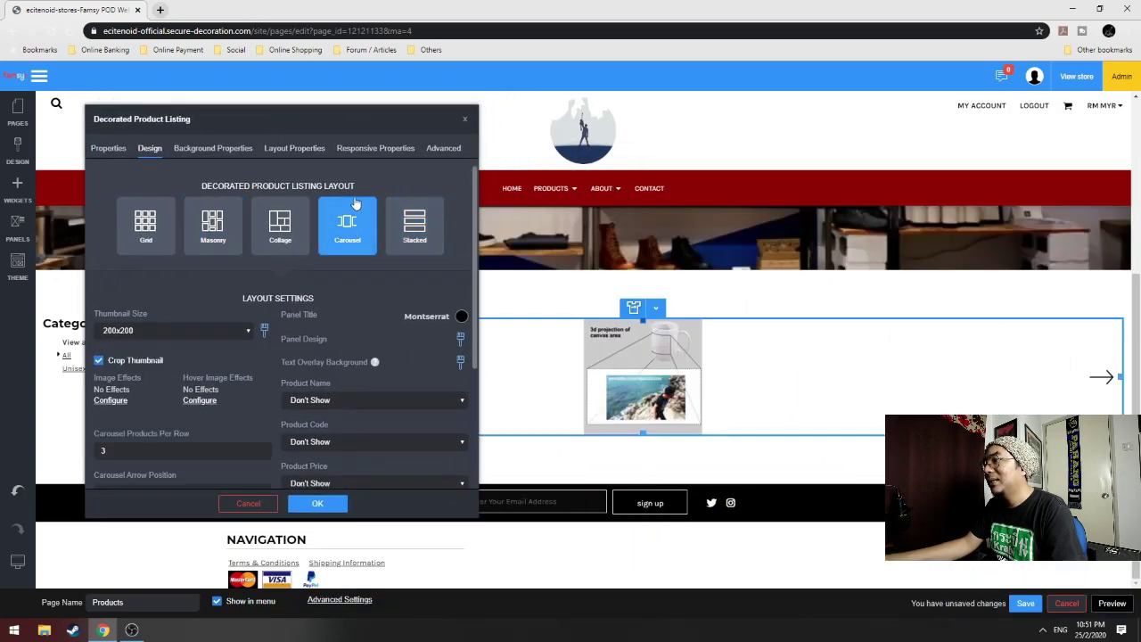
drag(357, 115, 445, 150)
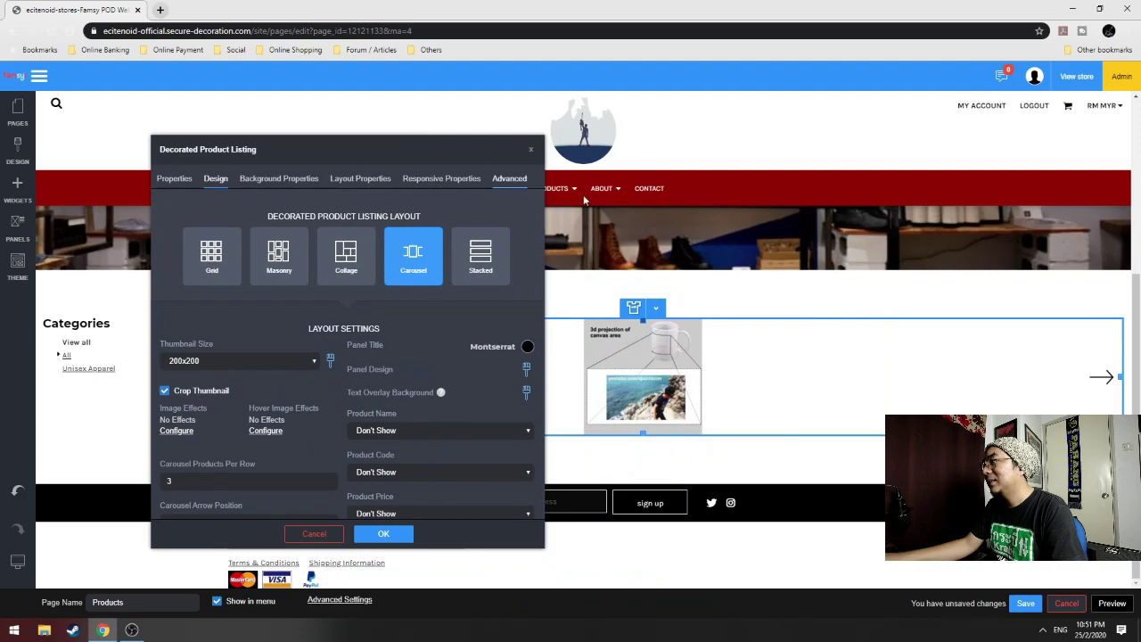
click(1103, 381)
click(1103, 382)
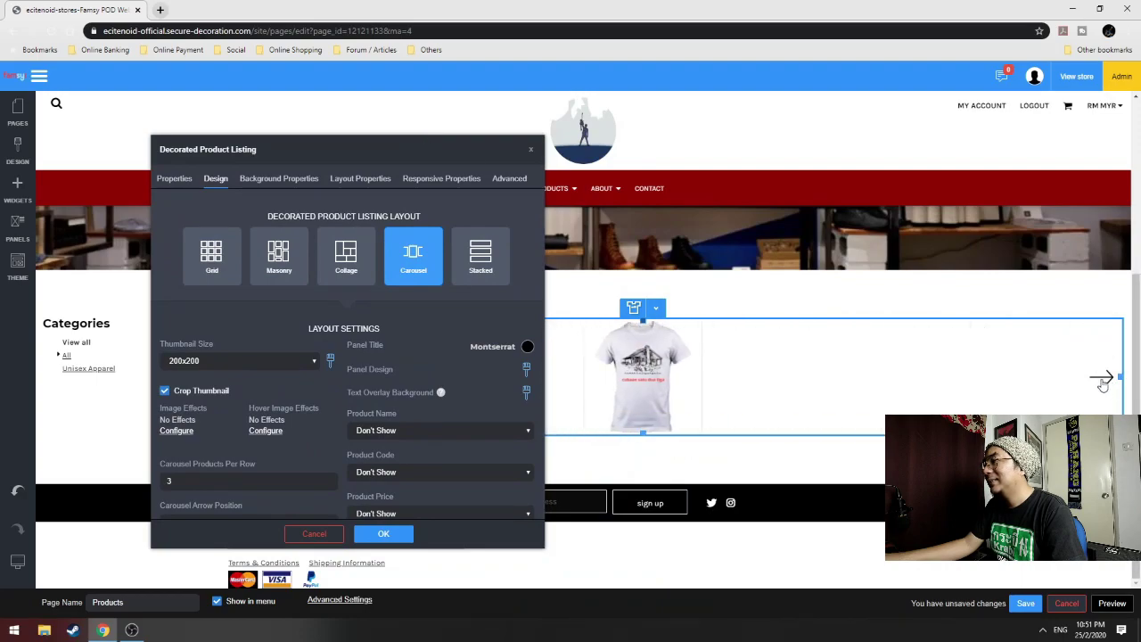
click(1103, 382)
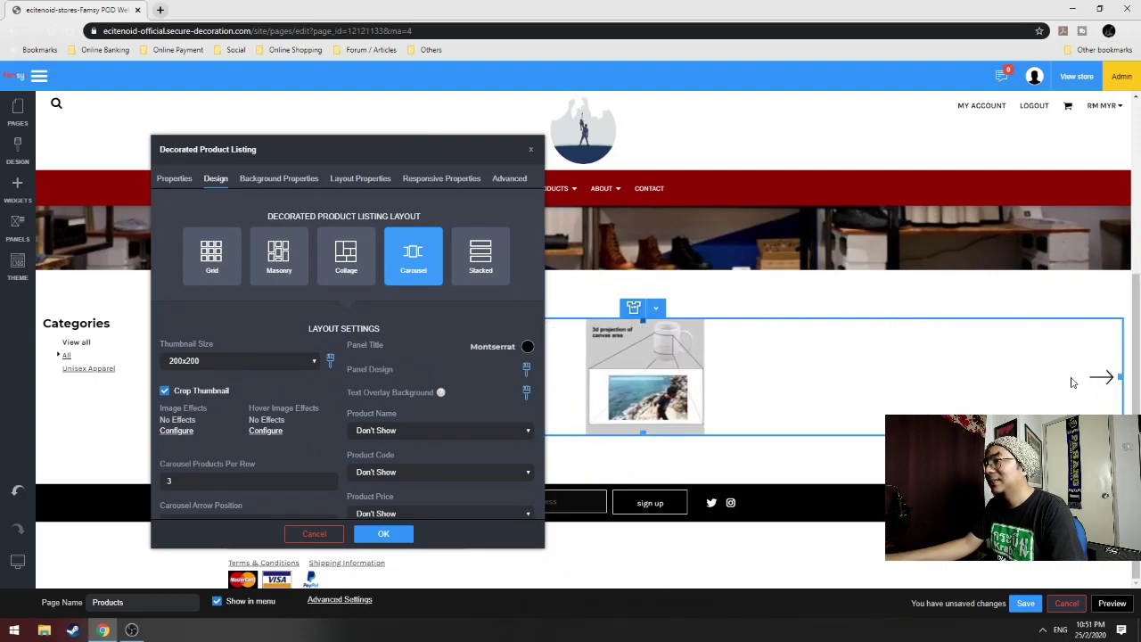
Try the Stacked layout for the decorated product listing, and return it to the Grid layout
click(477, 260)
drag(437, 153, 402, 152)
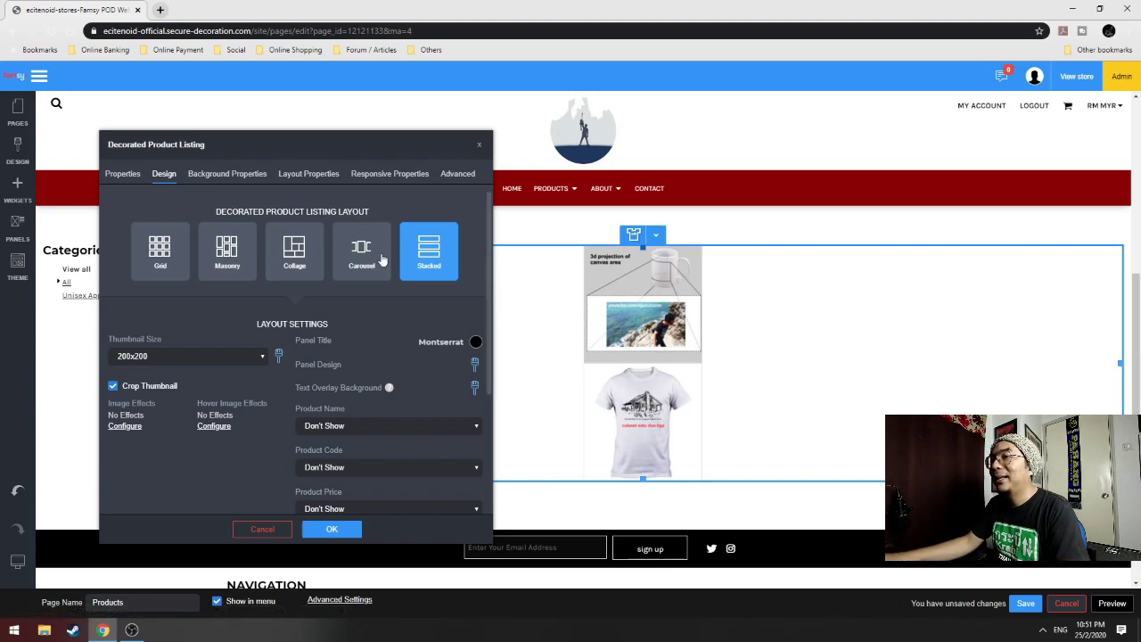
drag(332, 144, 527, 115)
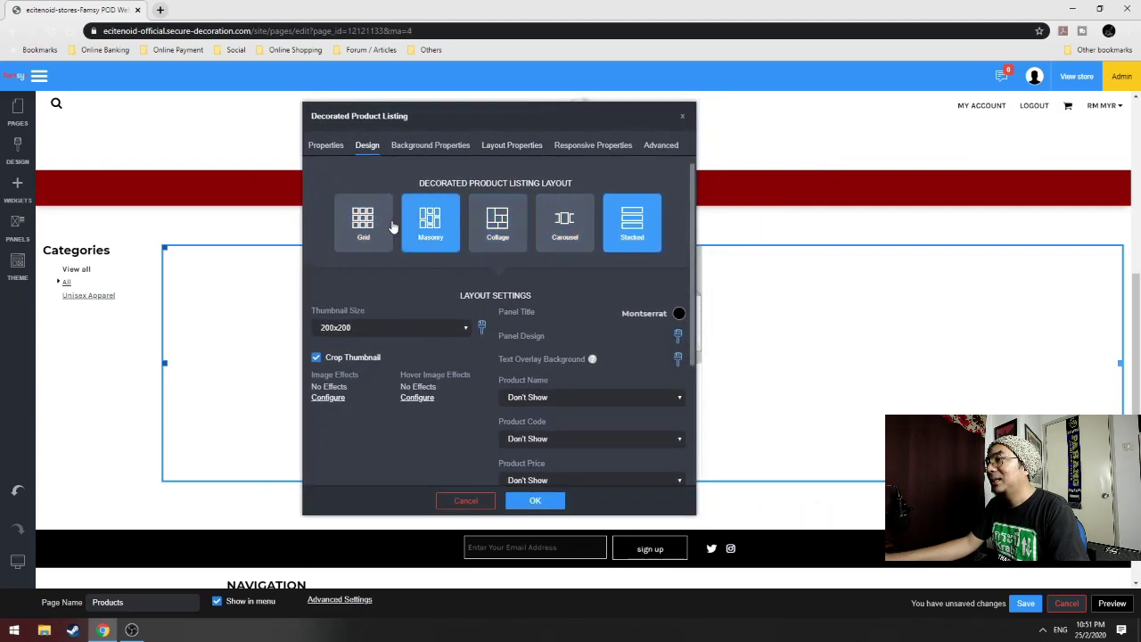
click(363, 227)
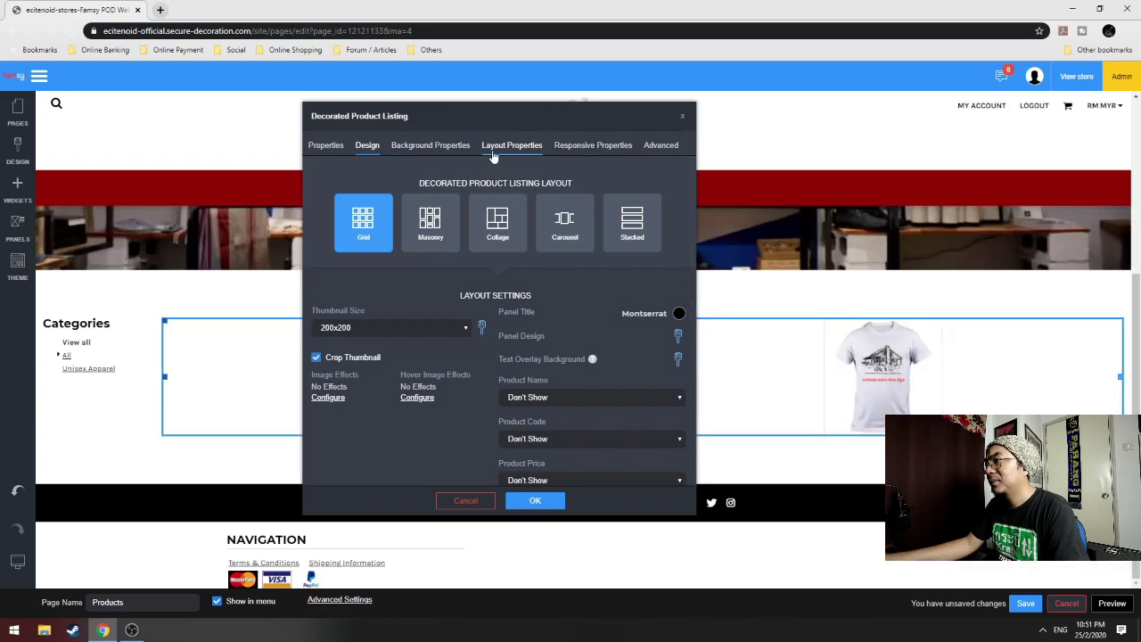
Review the background, layout and responsive property options of the decorated product listing
click(442, 150)
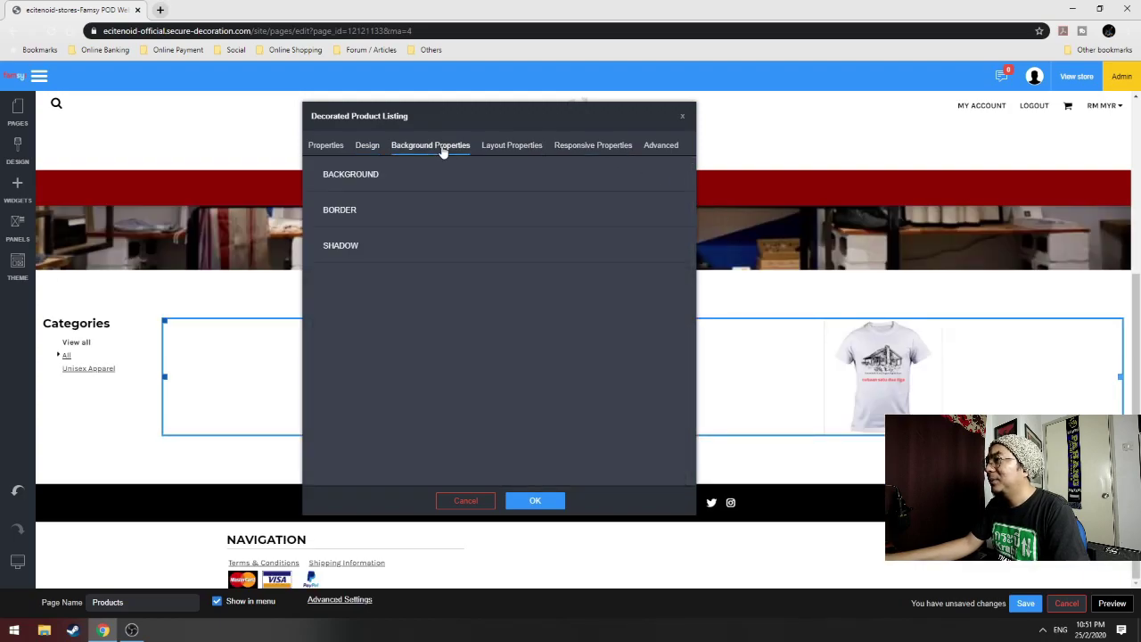
click(524, 148)
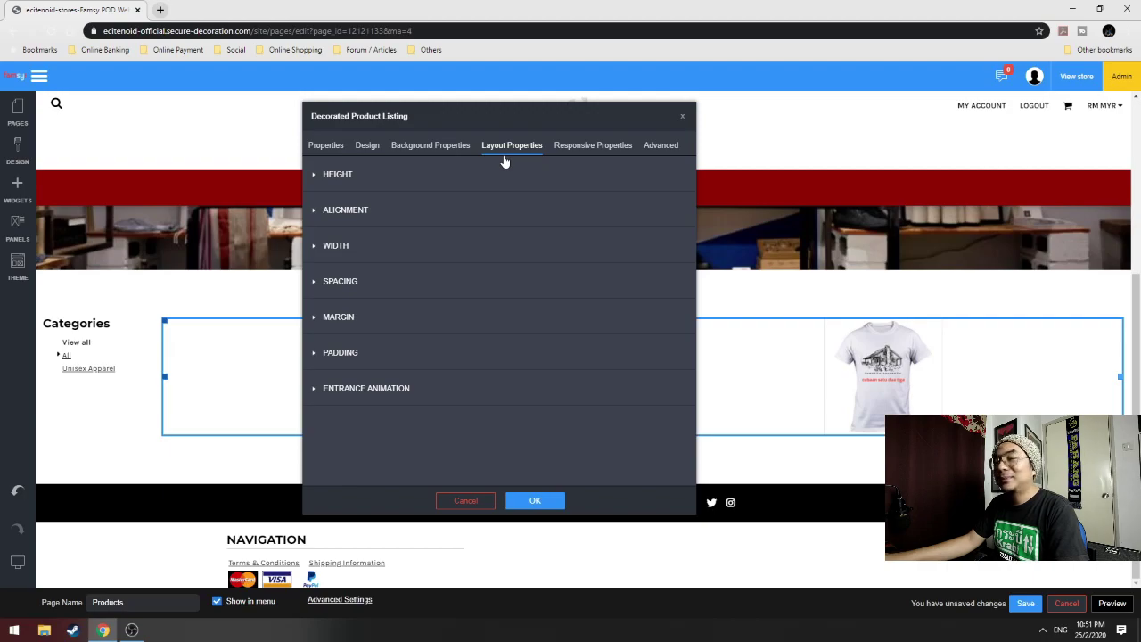
drag(545, 115, 642, 101)
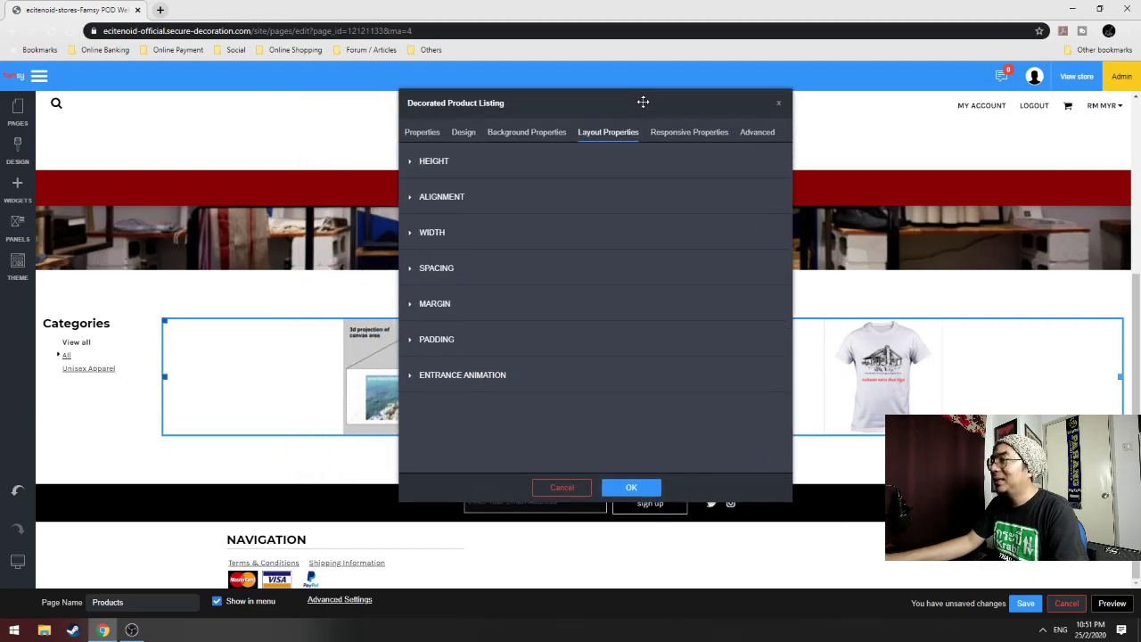
click(667, 132)
click(608, 132)
click(540, 134)
click(610, 134)
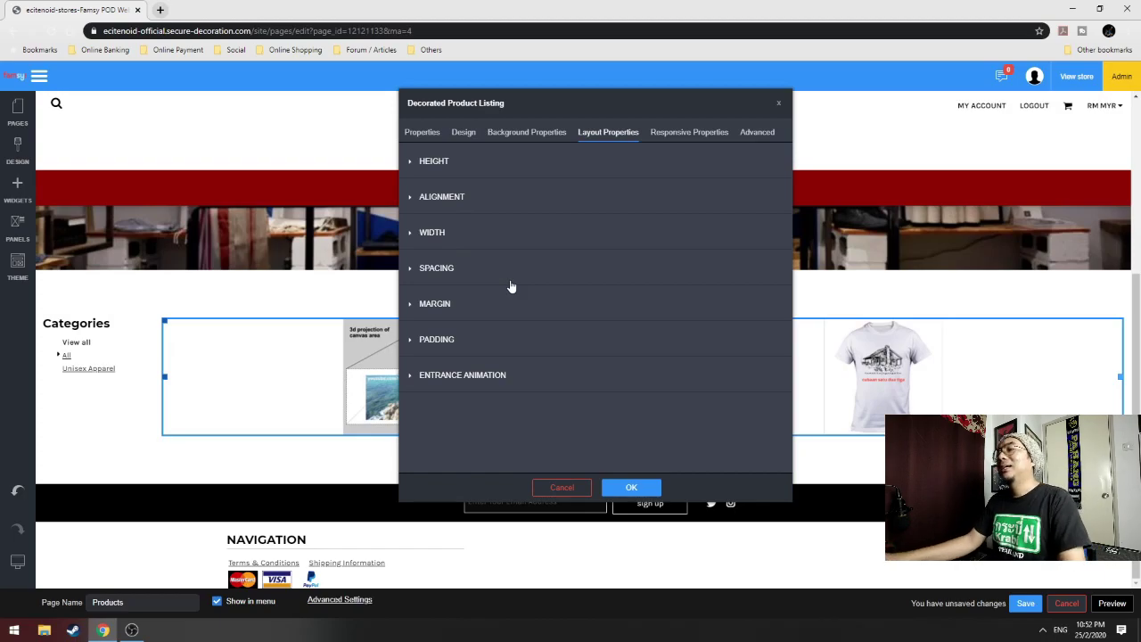
Accept the decorated product listing's settings and preview the Products page
click(631, 488)
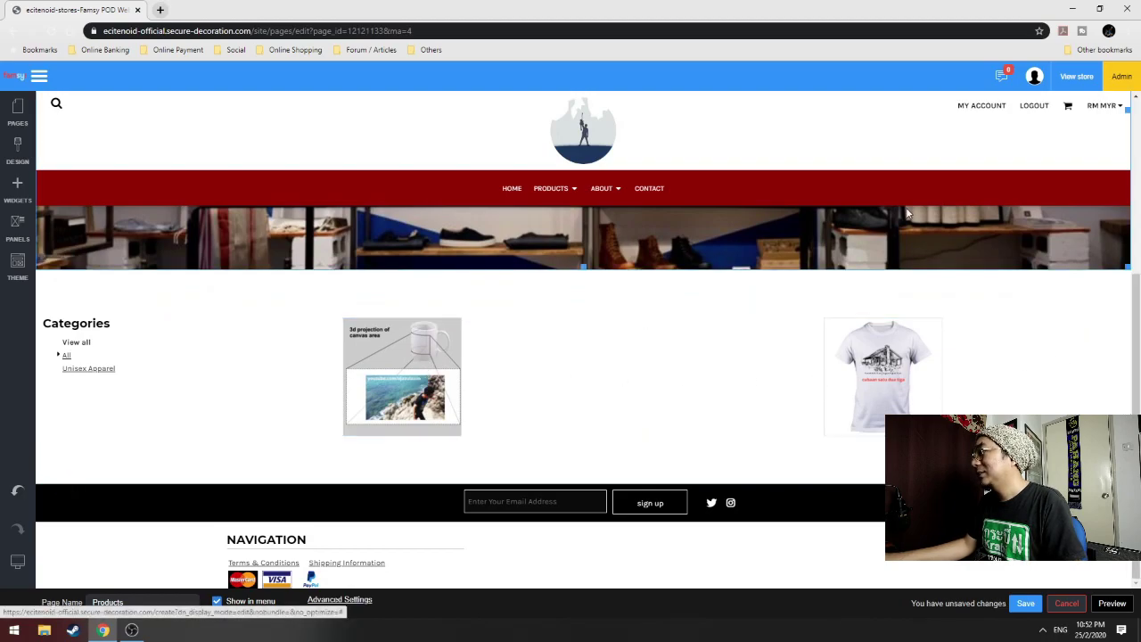
click(1112, 603)
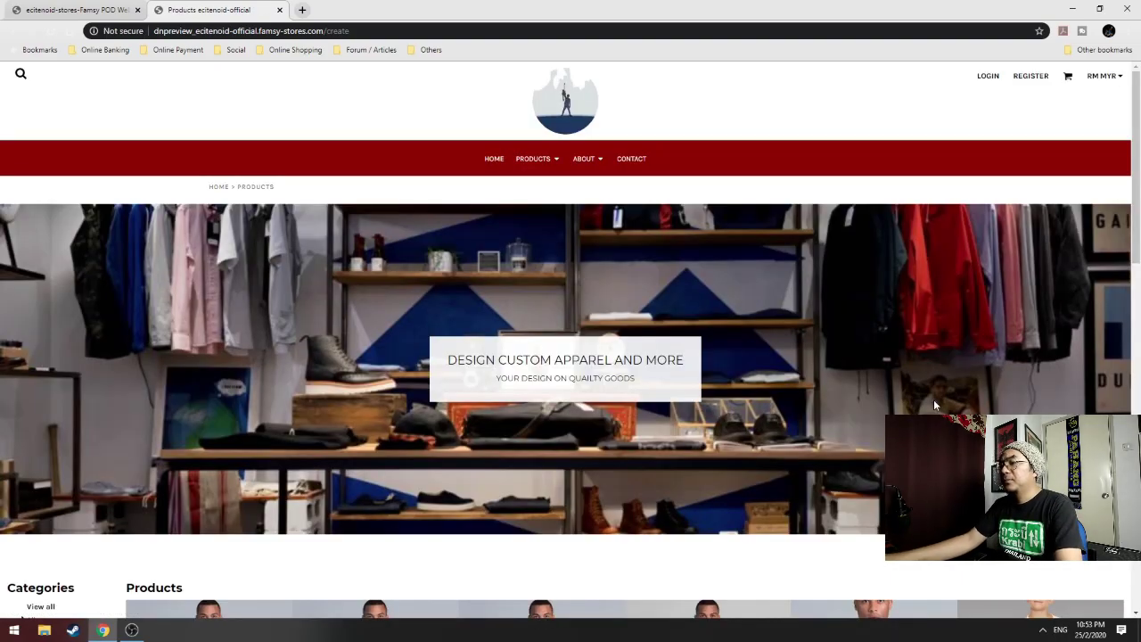
Look over the full product listing in the Products page preview, and close the preview
scroll(933, 405, down, 8)
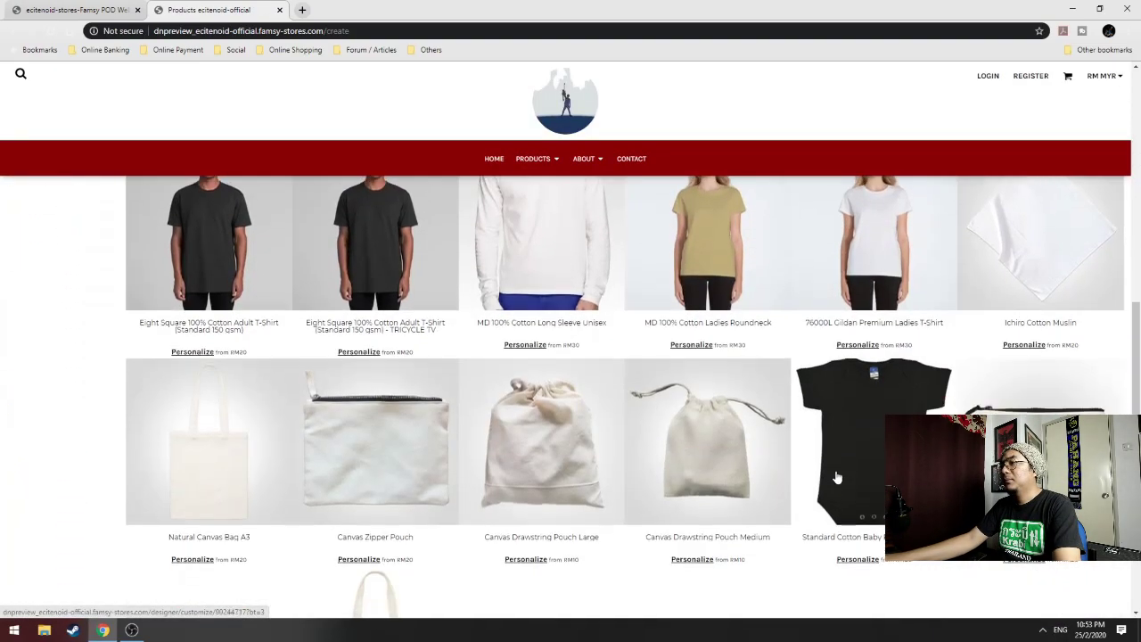
scroll(837, 479, down, 3)
scroll(837, 479, up, 11)
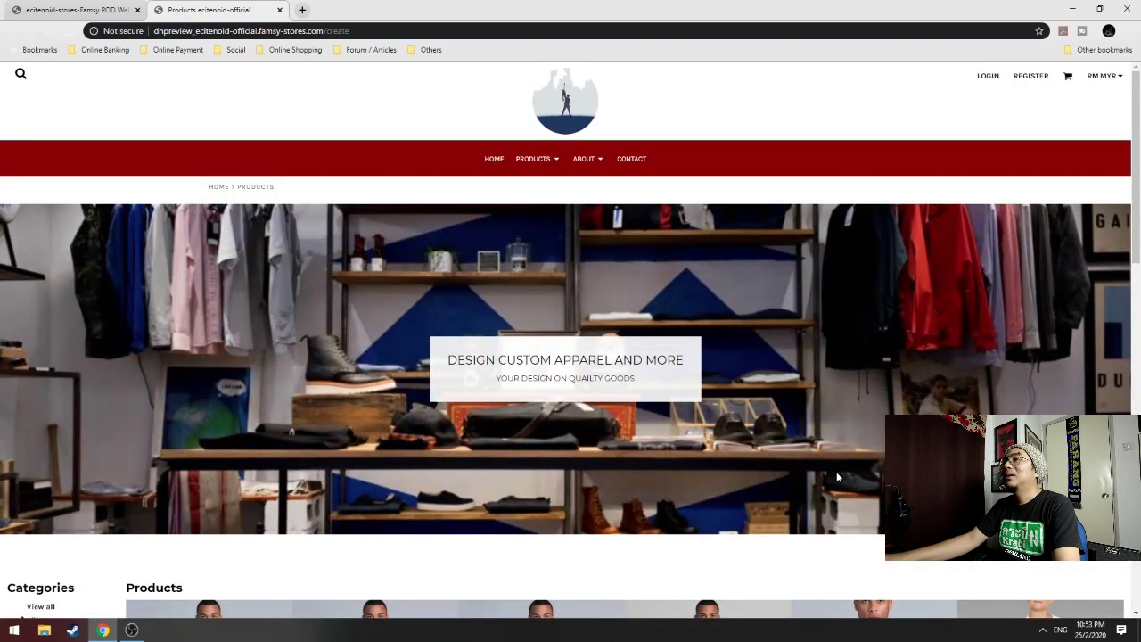
key(ctrl+w)
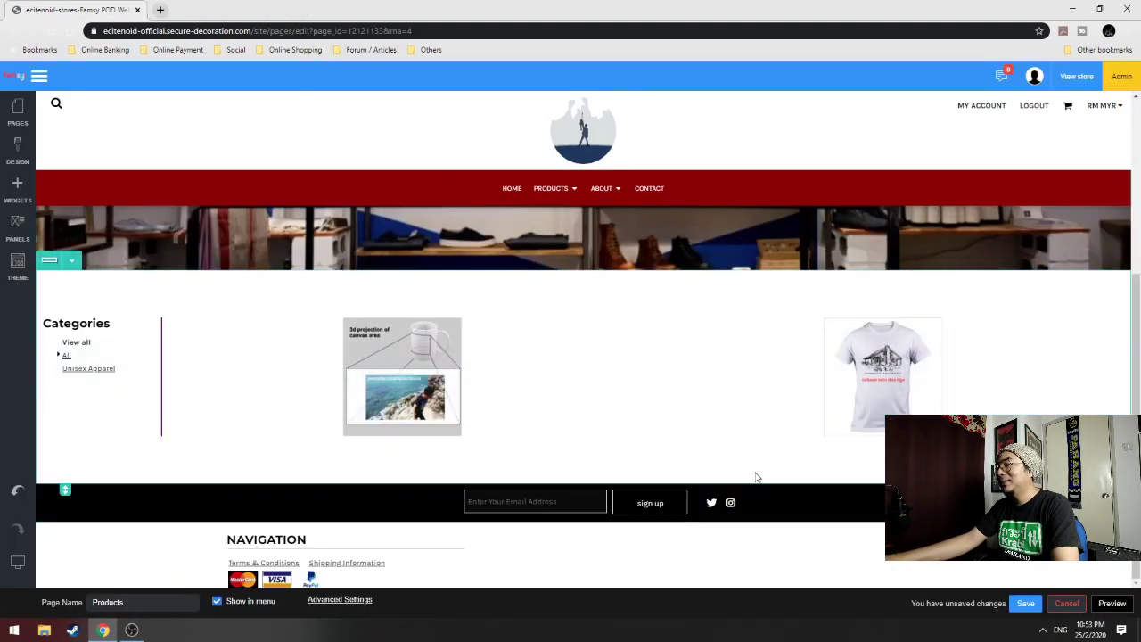
Save the Products page and preview it again, looking over the decorated product listing
click(1024, 604)
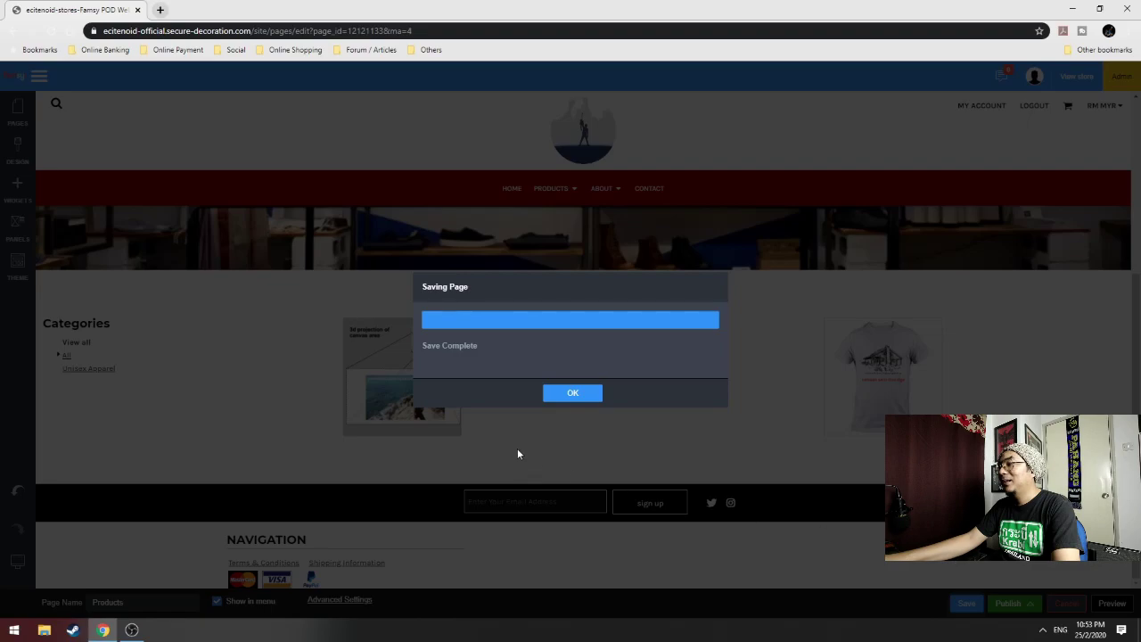
click(573, 393)
click(1112, 604)
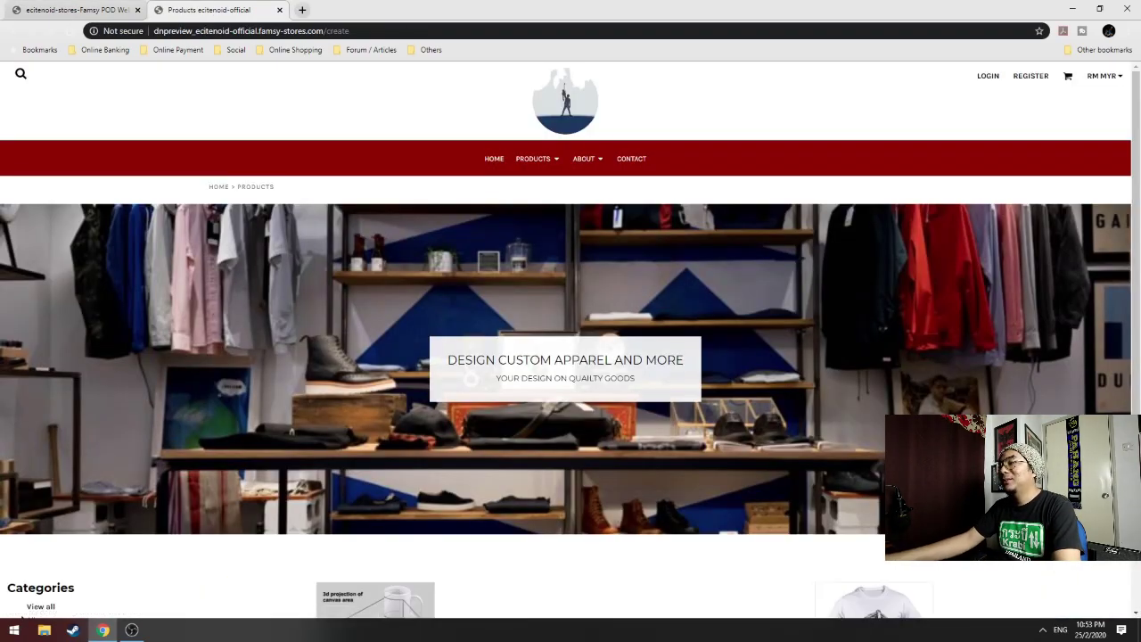
scroll(704, 294, down, 3)
scroll(826, 211, up, 2)
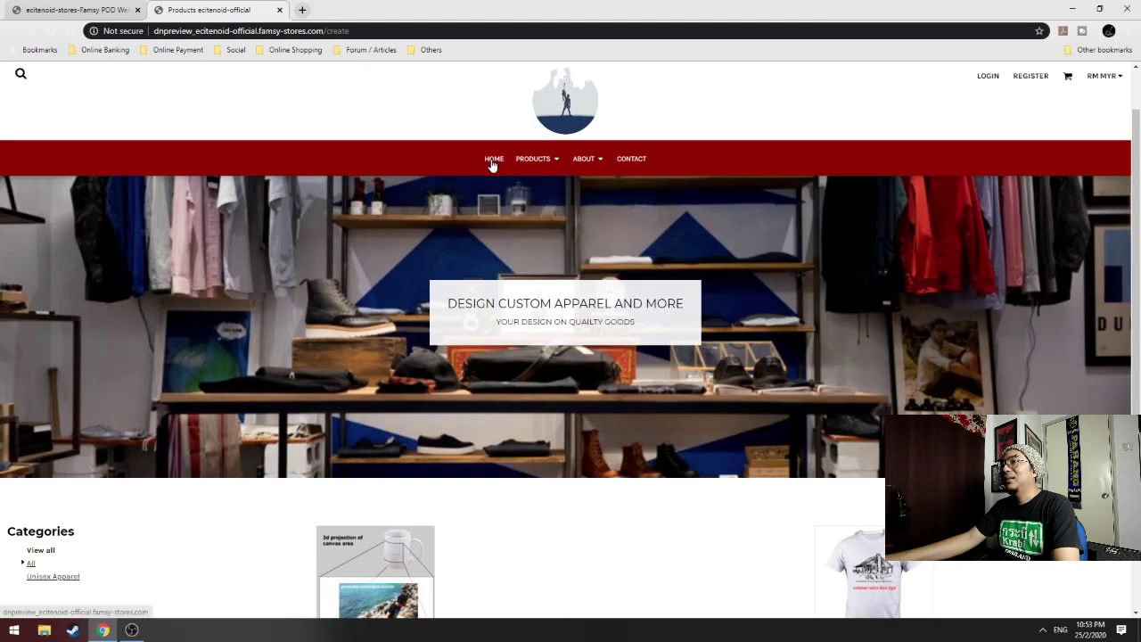
Visit the previewed store's home page, return to the Products page and open the Rumahku Syurgaku T-shirt
mouse_move(534, 160)
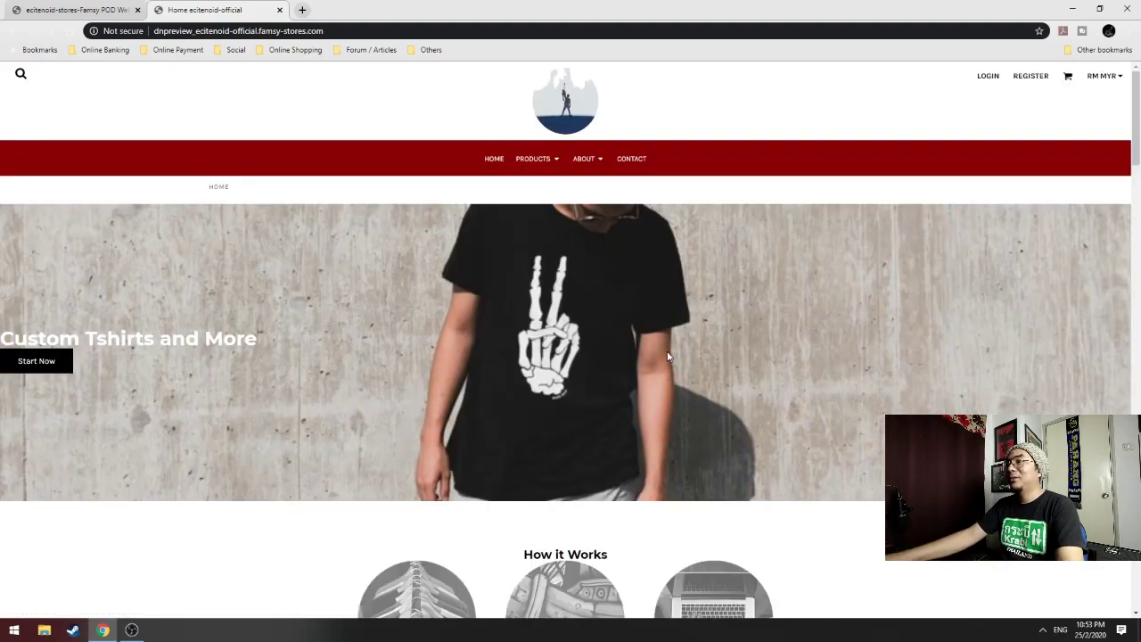
click(535, 161)
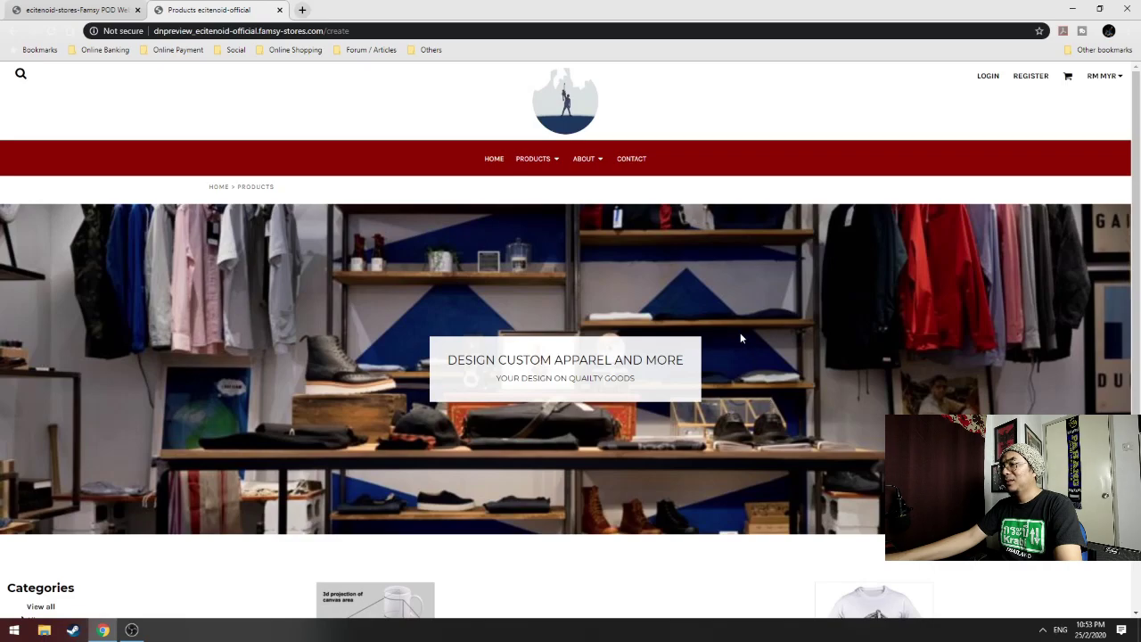
scroll(740, 332, down, 3)
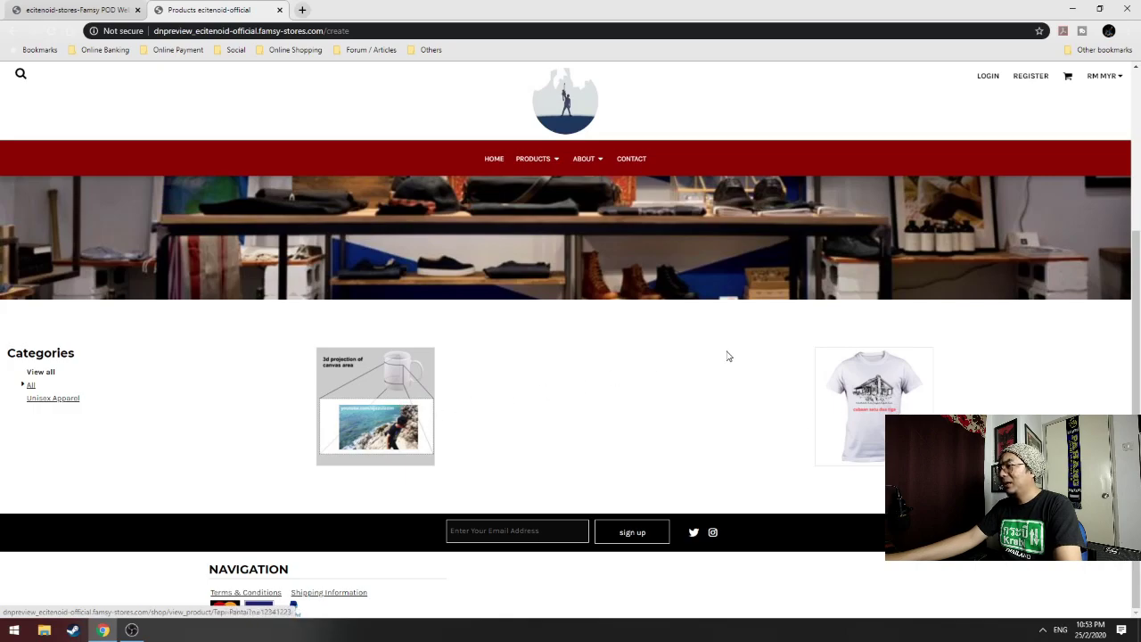
click(870, 403)
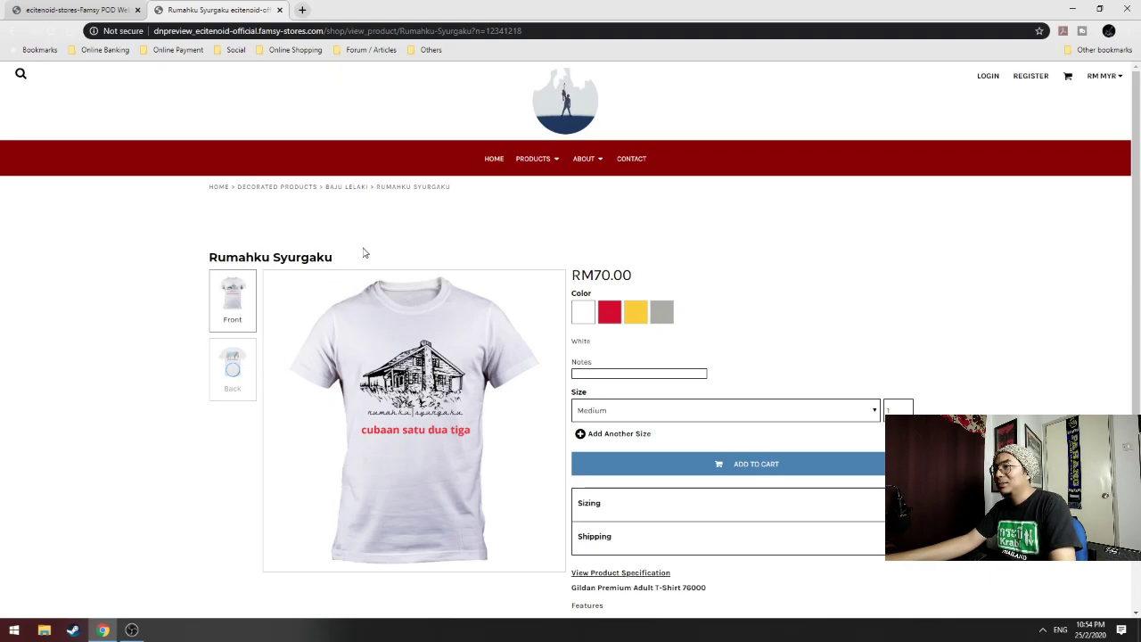
View the T-shirt's back in red, change the colour to yellow, and return to the front view
click(235, 372)
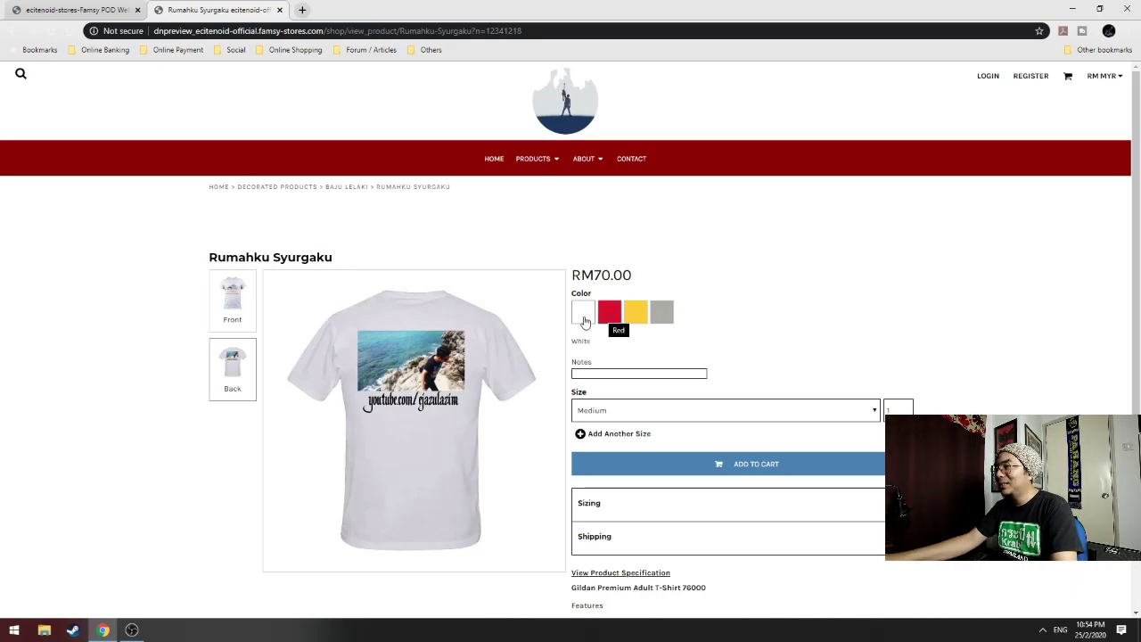
click(612, 316)
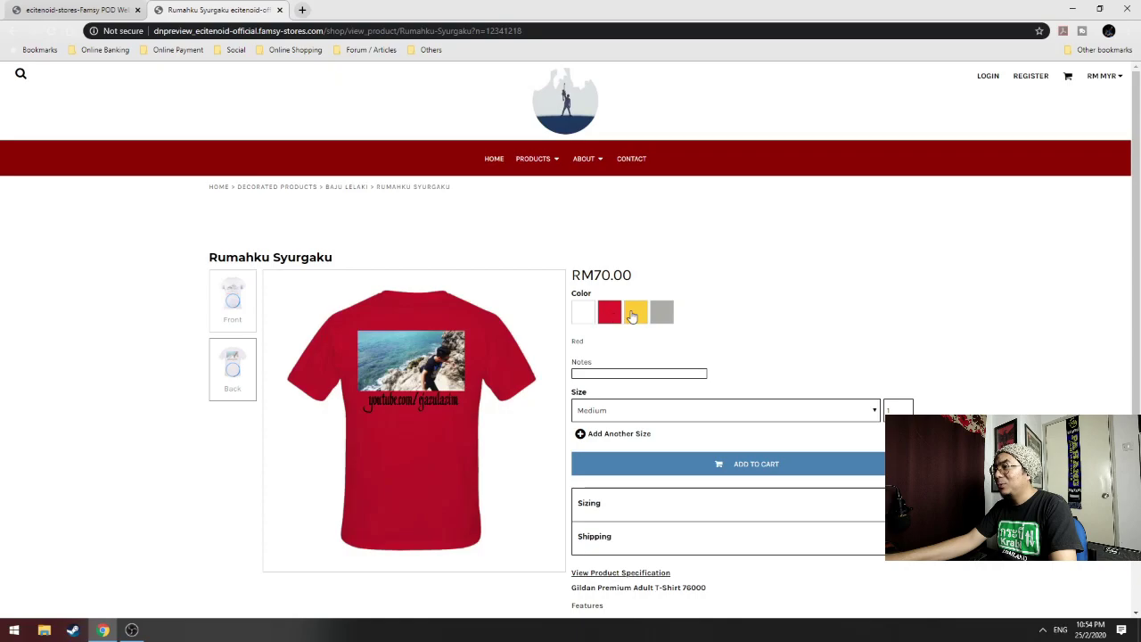
click(636, 312)
click(245, 313)
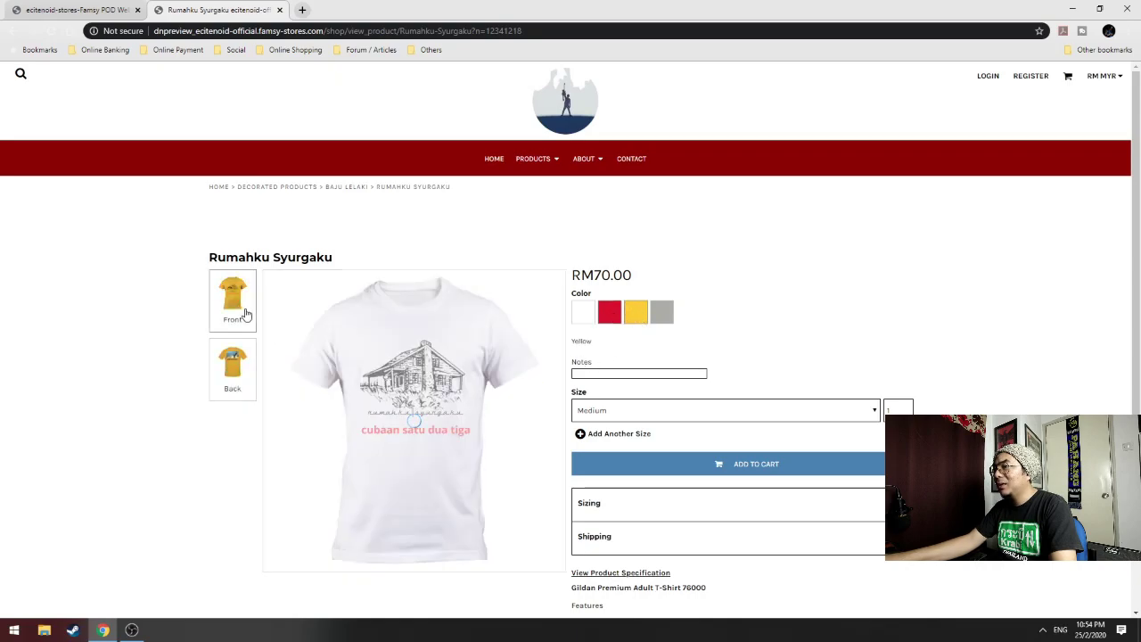
Review the T-shirt's available sizes and quantity field, and read through its size guide
scroll(689, 357, down, 2)
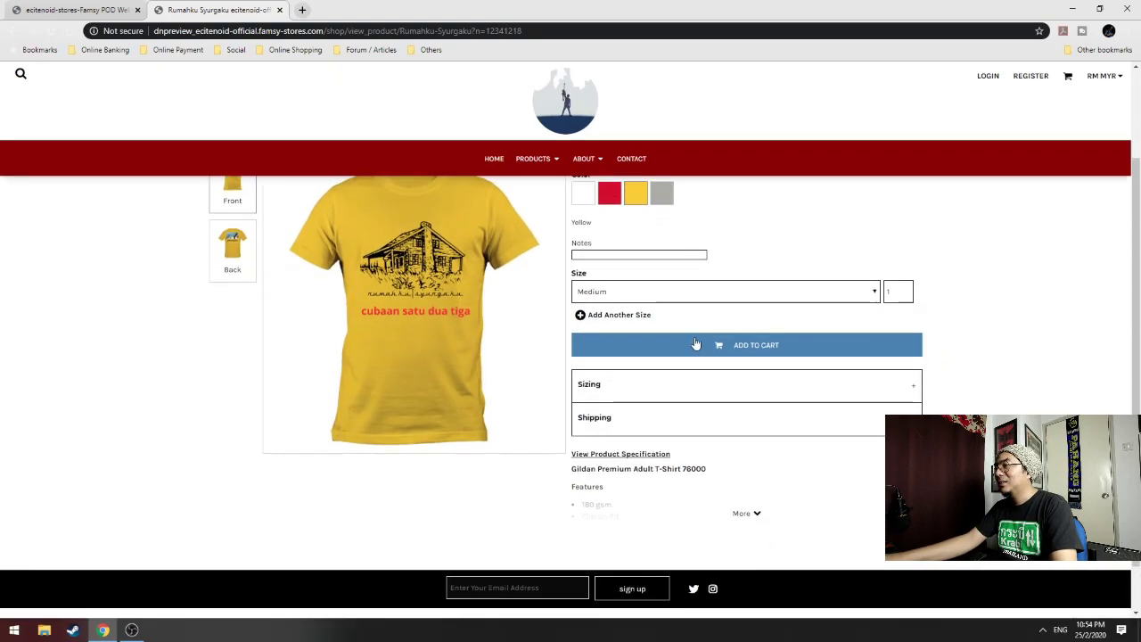
click(634, 298)
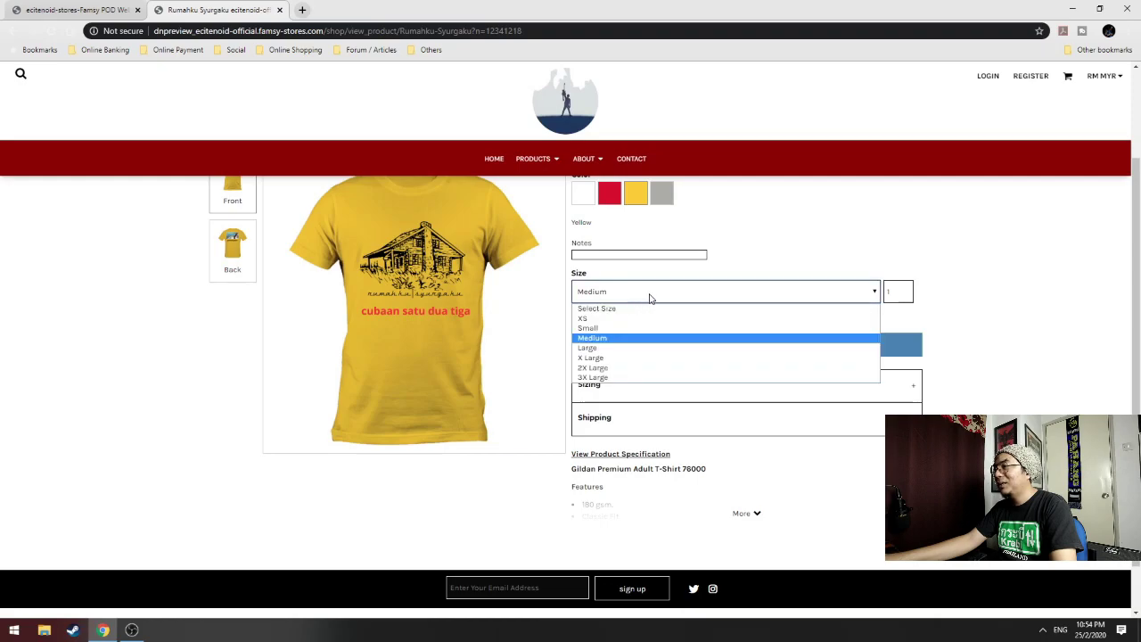
click(700, 340)
click(897, 292)
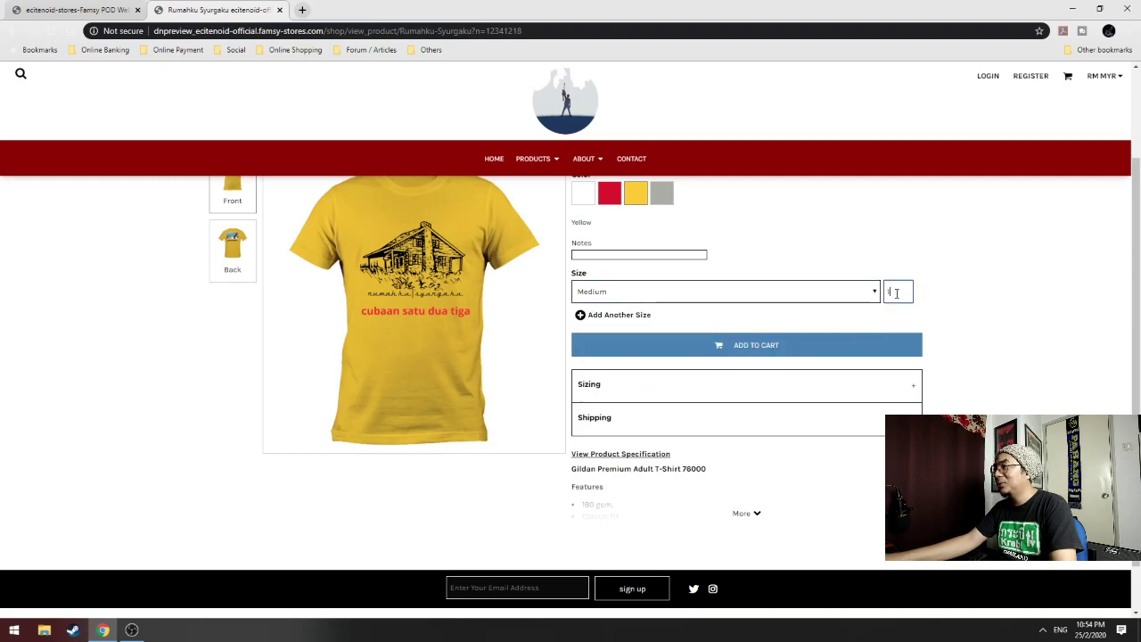
scroll(981, 388, down, 1)
click(821, 330)
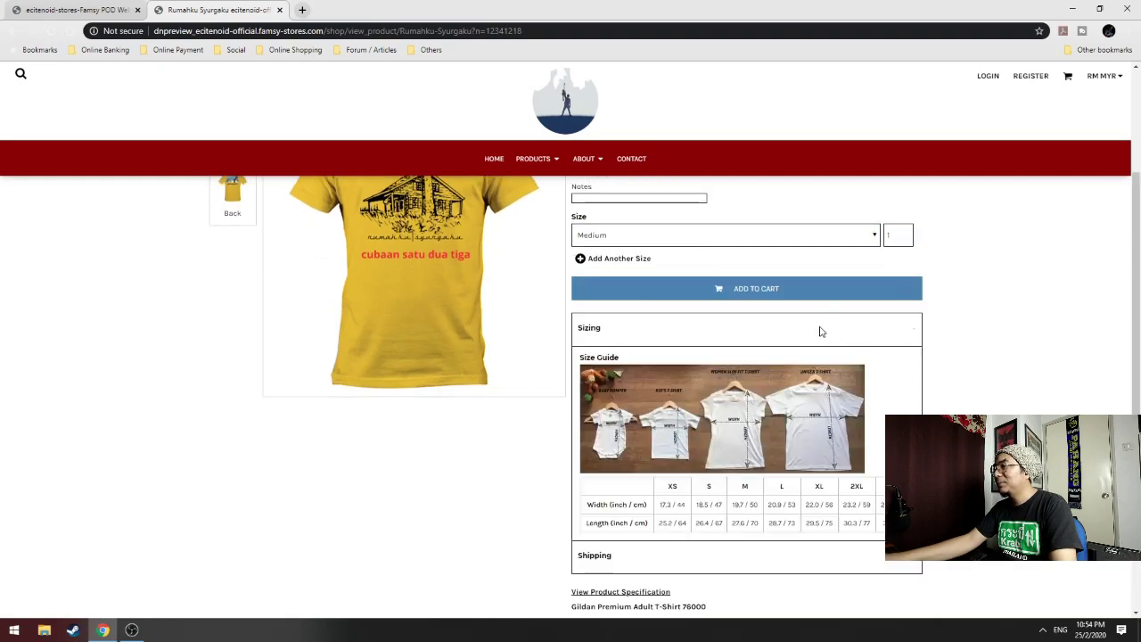
click(820, 331)
drag(817, 331, 754, 430)
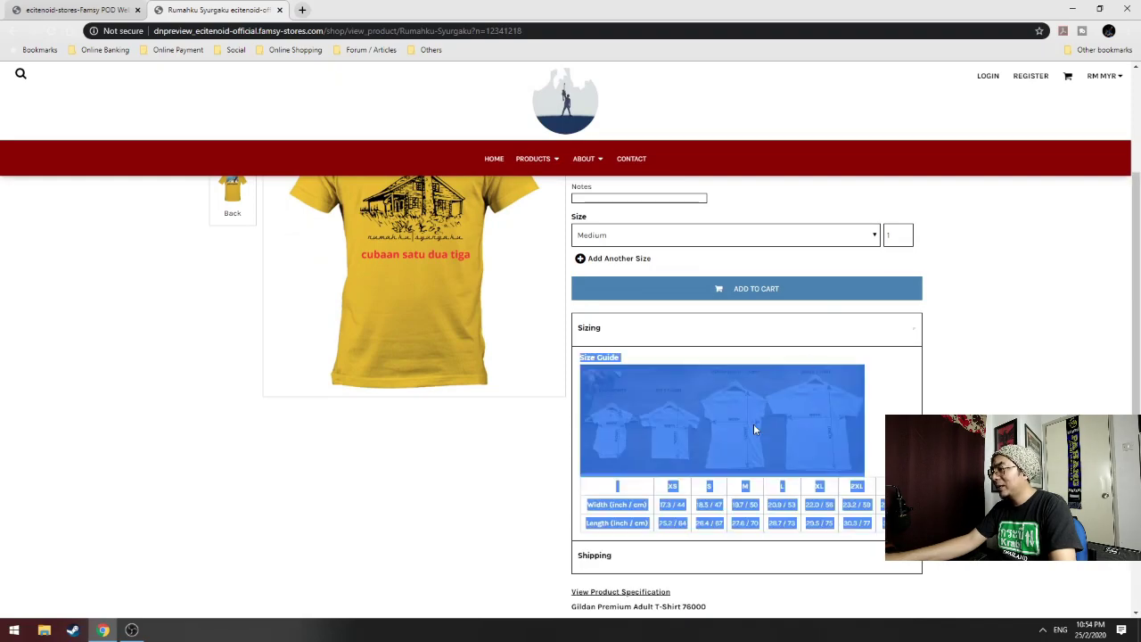
click(901, 355)
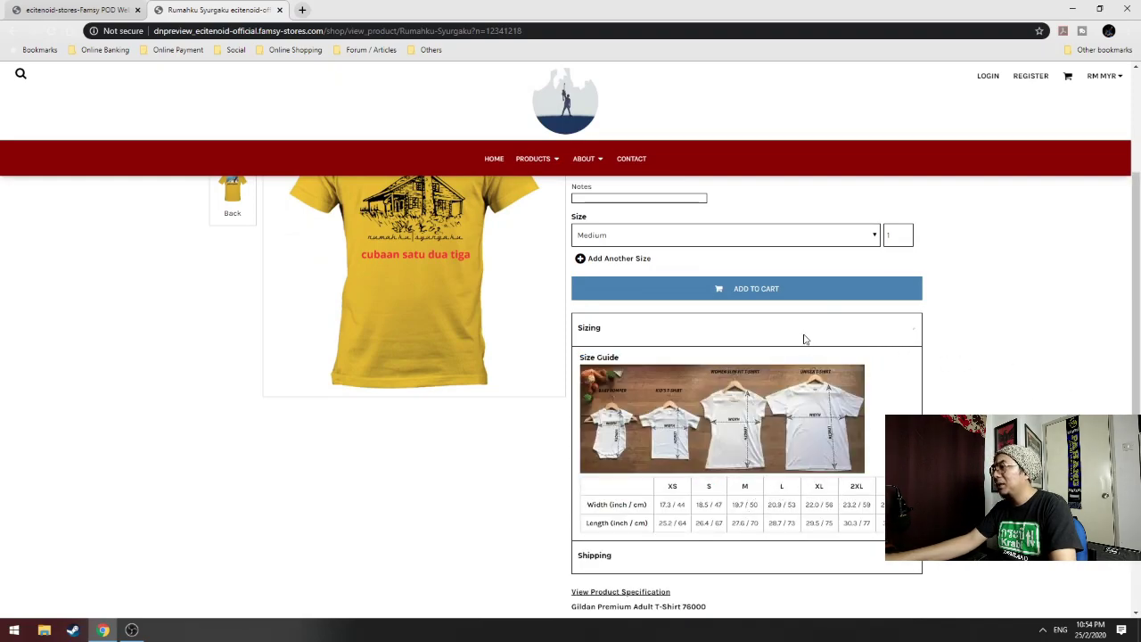
Add one medium yellow Rumahku Syurgaku T-shirt to the cart, continue shopping and look over the product page
click(765, 290)
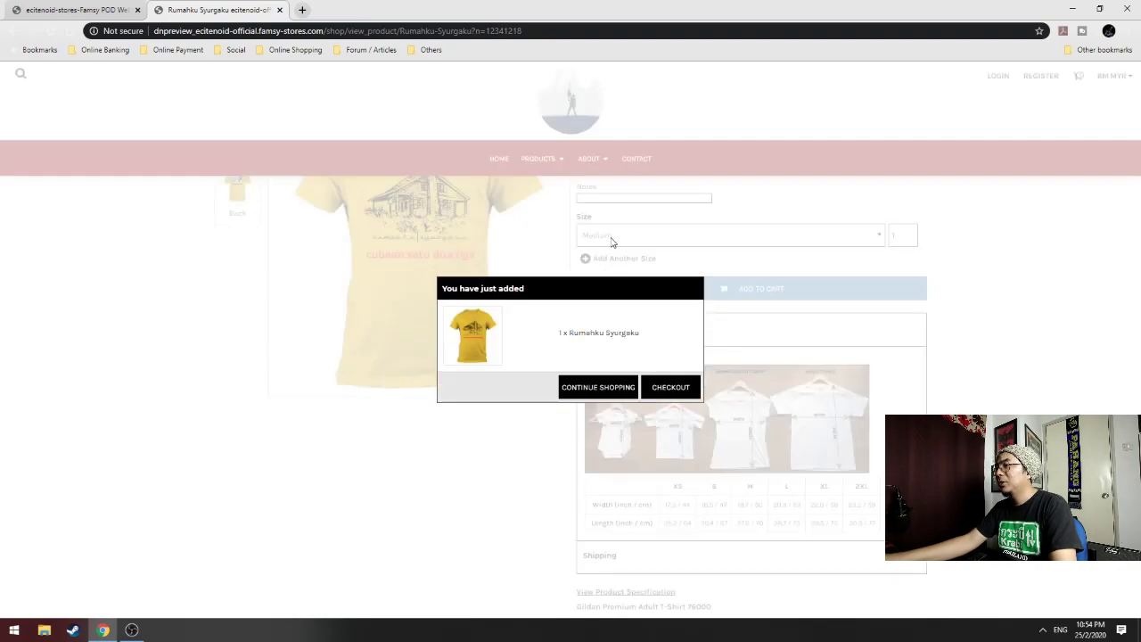
click(621, 393)
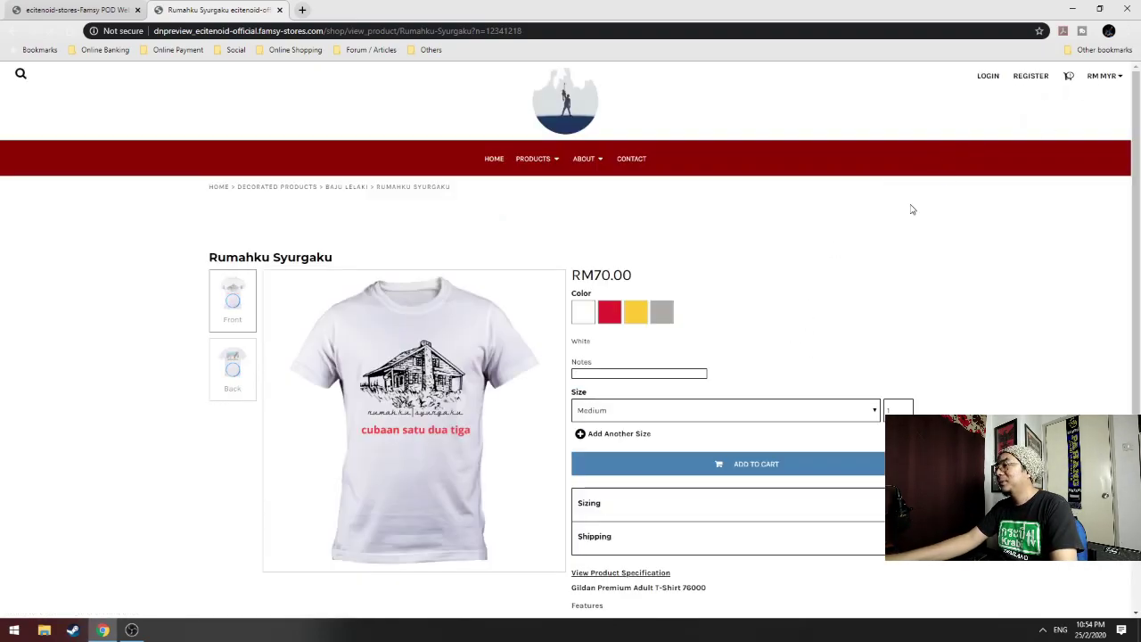
scroll(835, 298, down, 2)
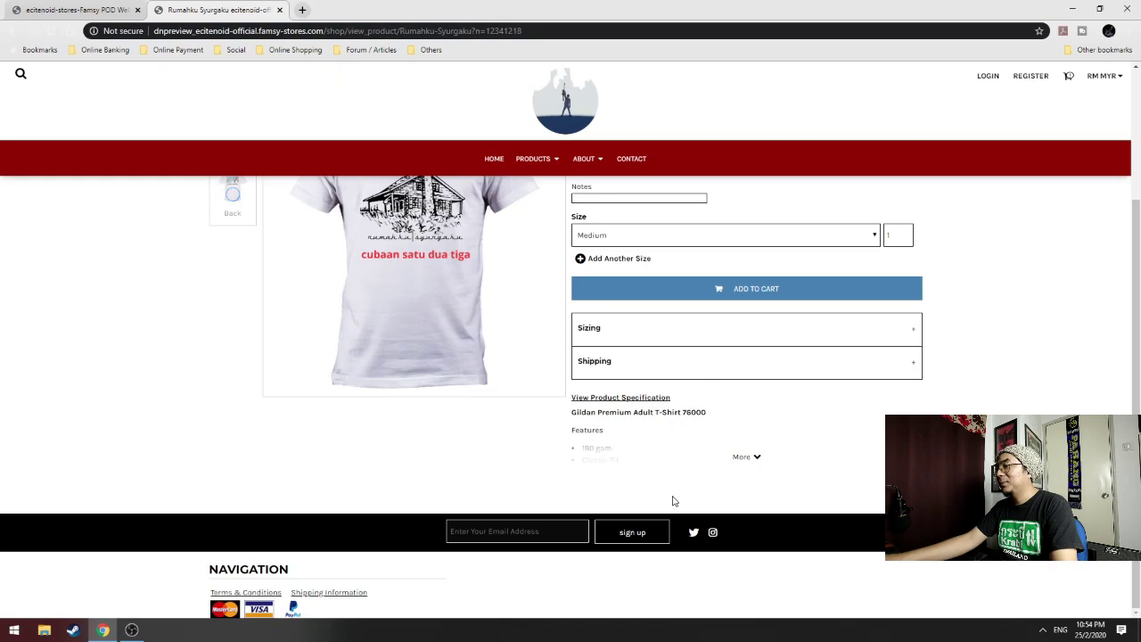
scroll(642, 539, up, 2)
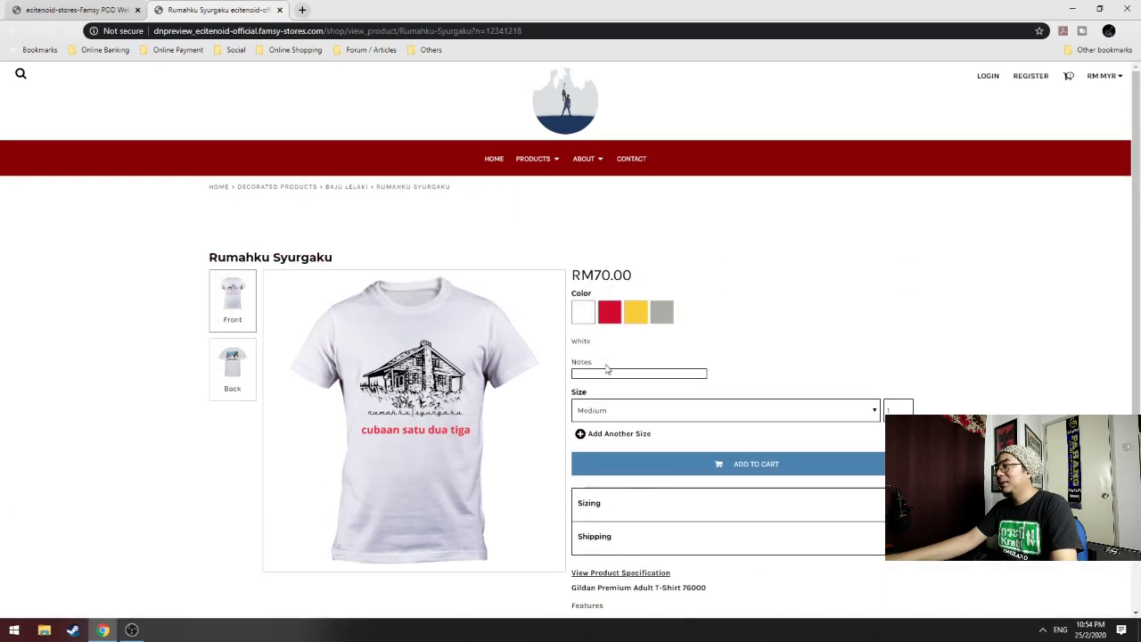
Try the T-shirt in red, choose yellow instead, and read the product's shipping information
click(611, 314)
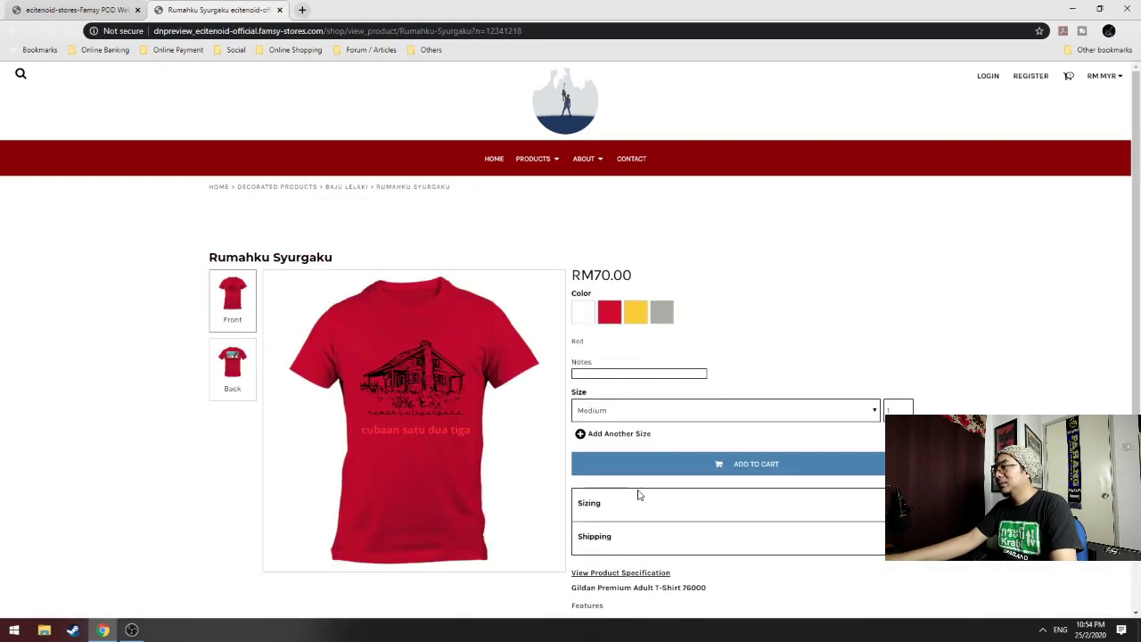
scroll(639, 494, down, 1)
click(635, 253)
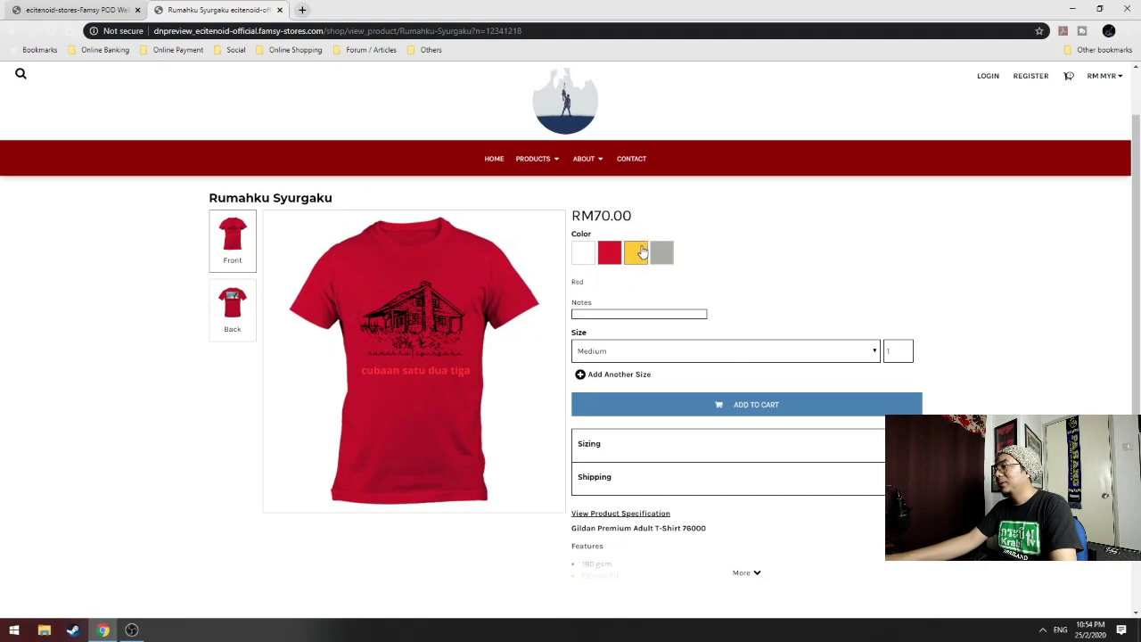
click(749, 477)
scroll(751, 474, down, 2)
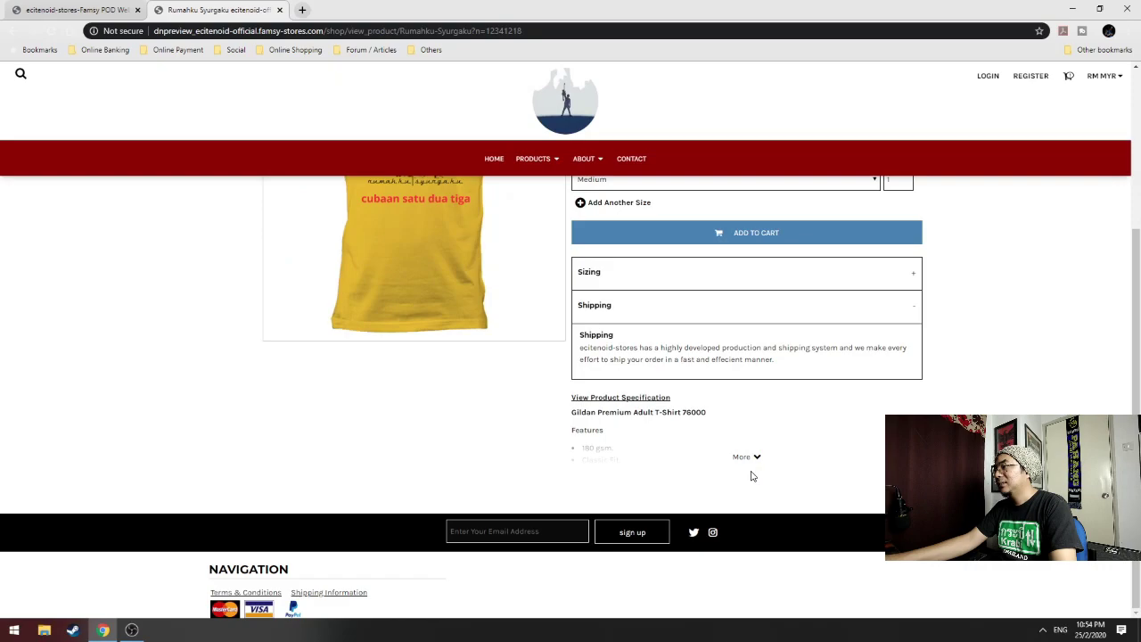
scroll(751, 476, up, 2)
Add another medium yellow T-shirt to the cart, and go to the shopping cart to review the order
click(754, 351)
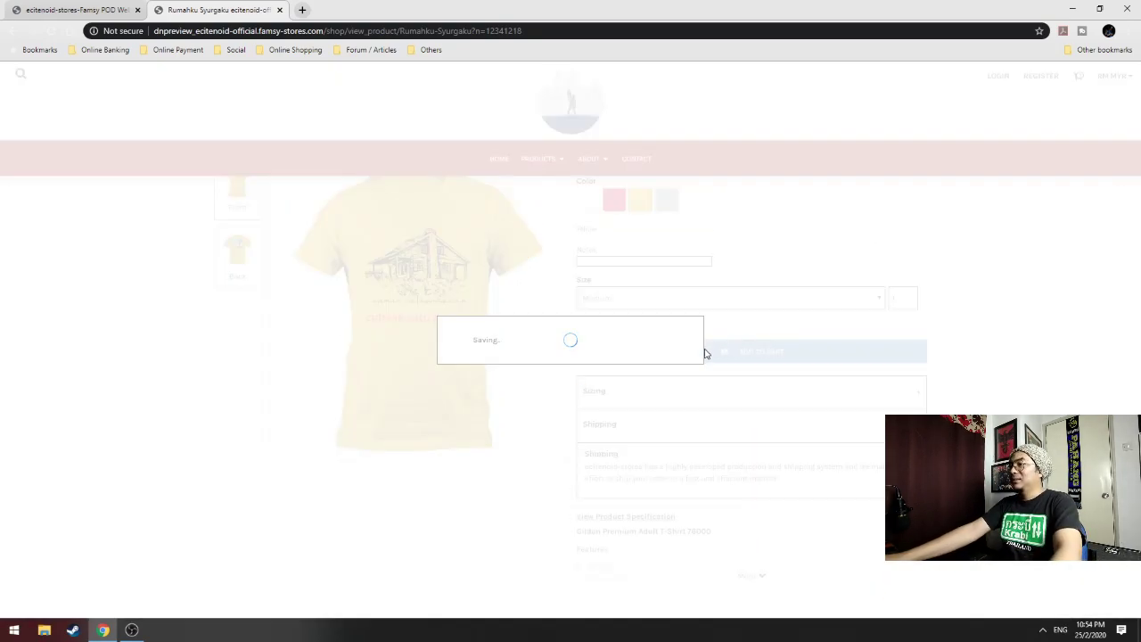
click(665, 389)
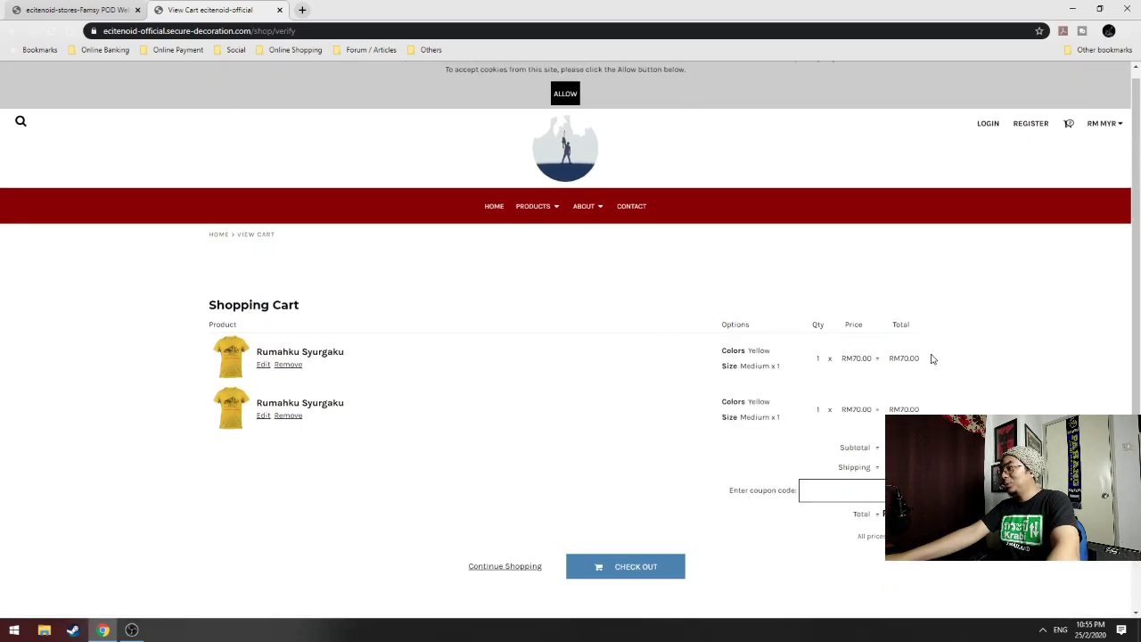
scroll(571, 356, down, 1)
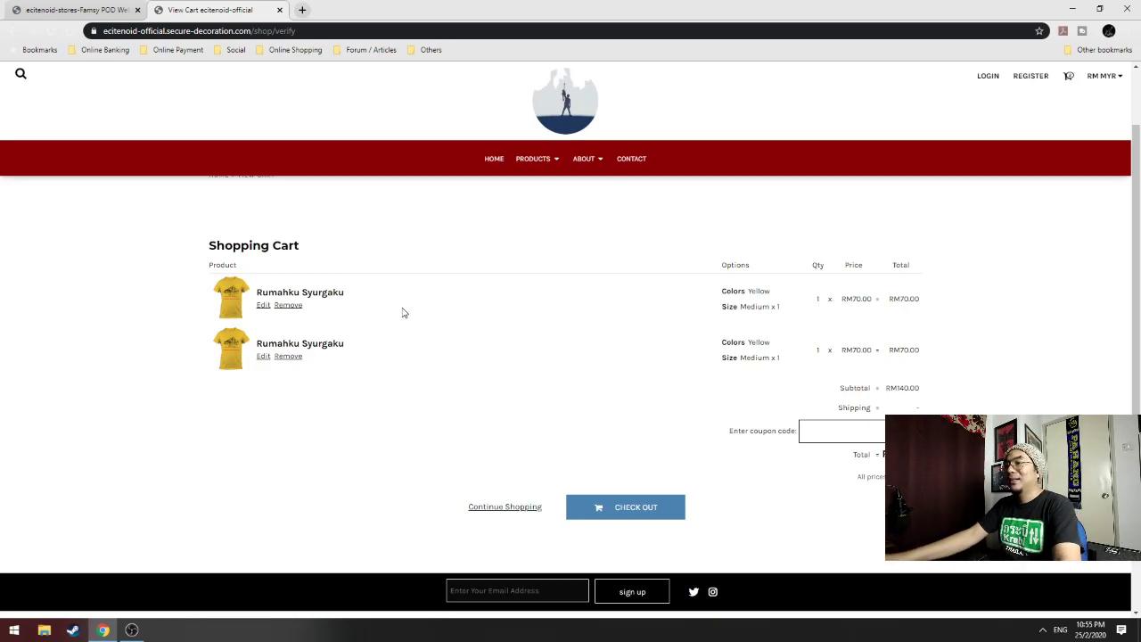
Remove the first Rumahku Syurgaku T-shirt from the cart and proceed to checkout
click(275, 305)
click(625, 93)
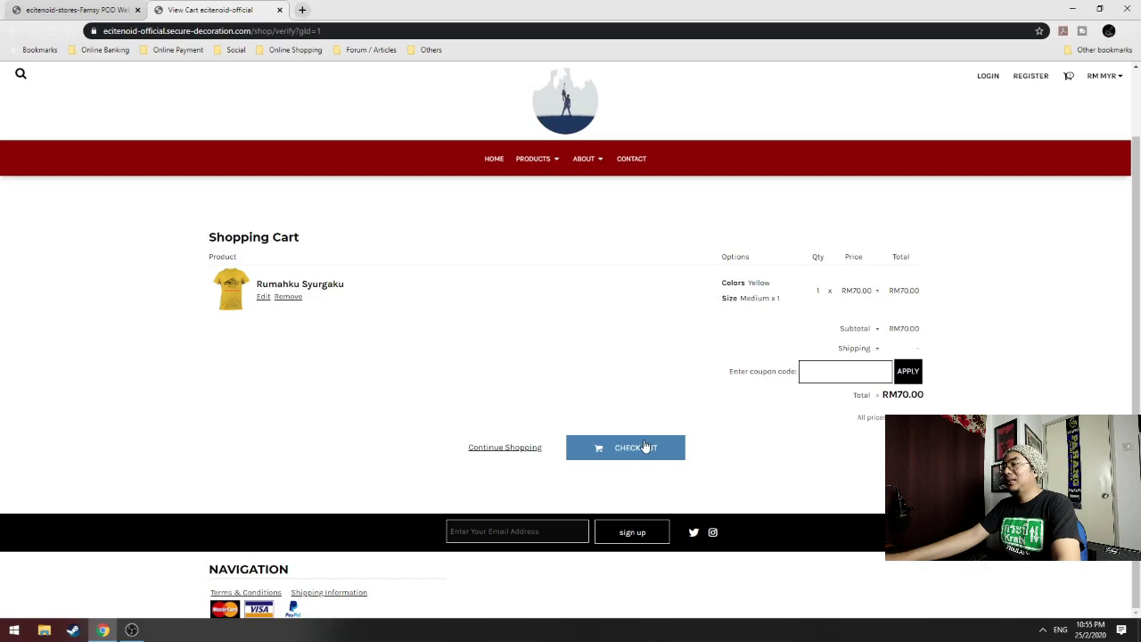
click(625, 449)
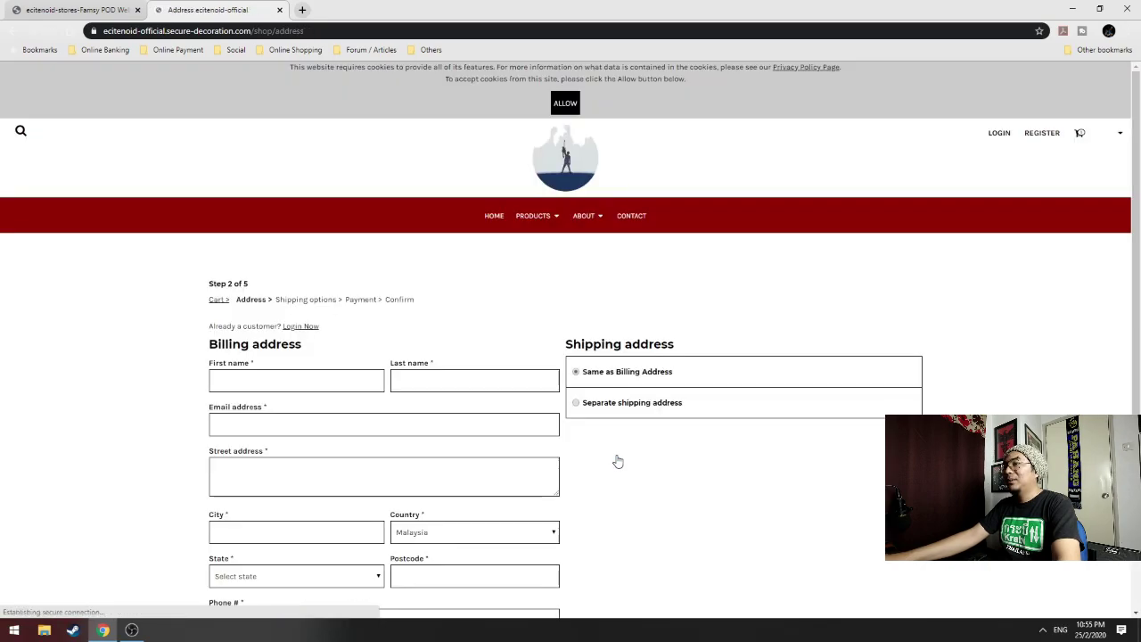
Look through the billing address form, and try to proceed to the shipping methods with its details left blank
click(395, 261)
click(353, 266)
click(495, 263)
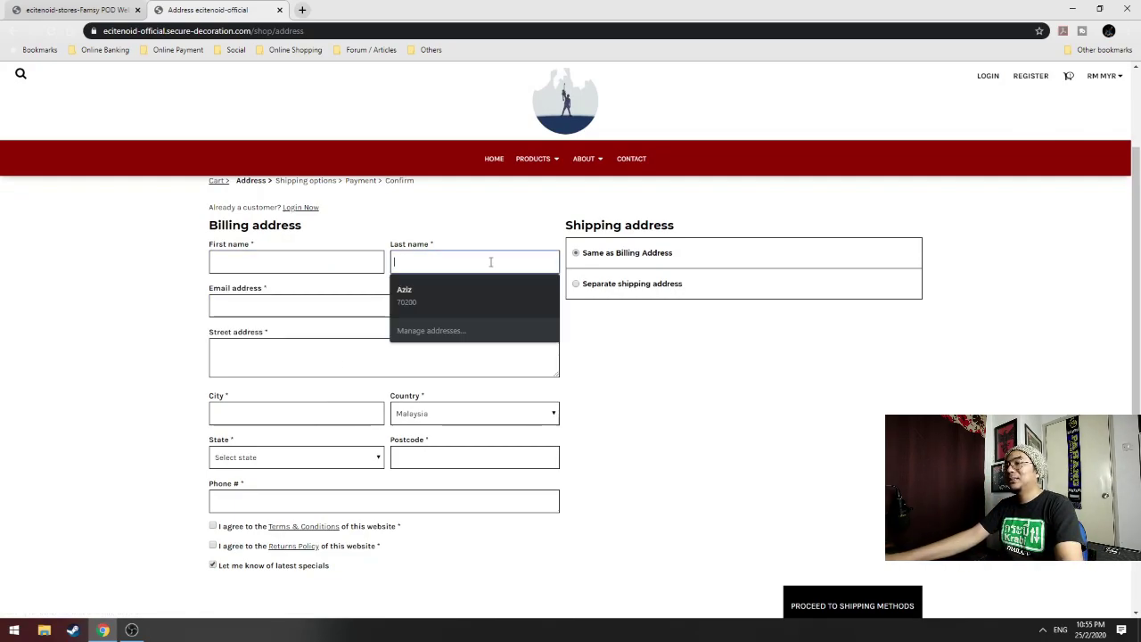
click(325, 305)
click(699, 348)
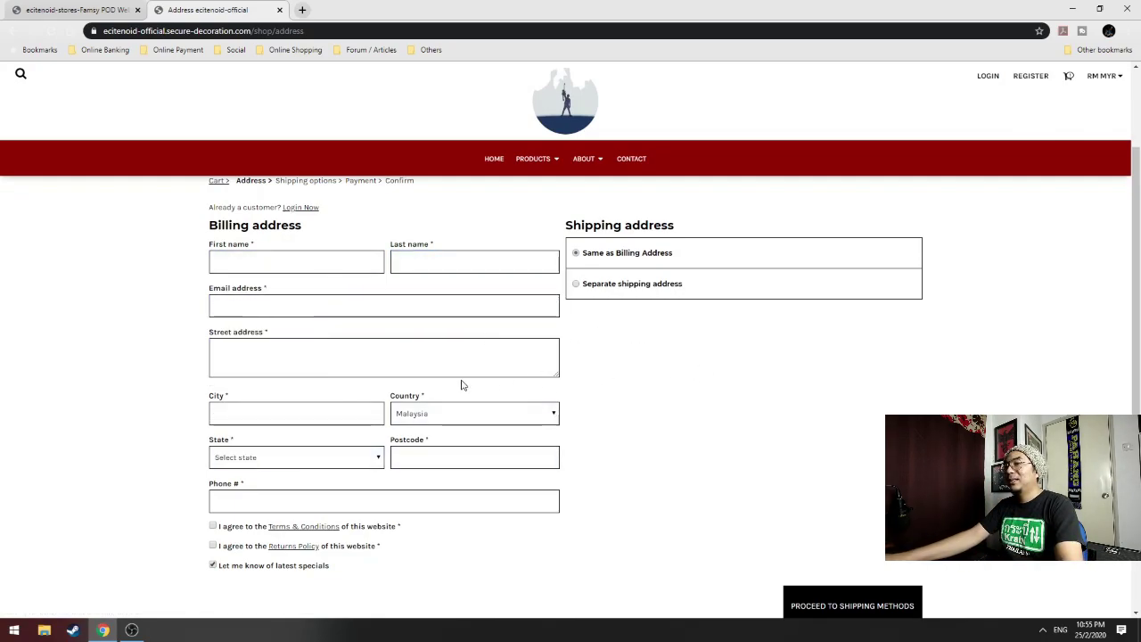
scroll(540, 408, down, 2)
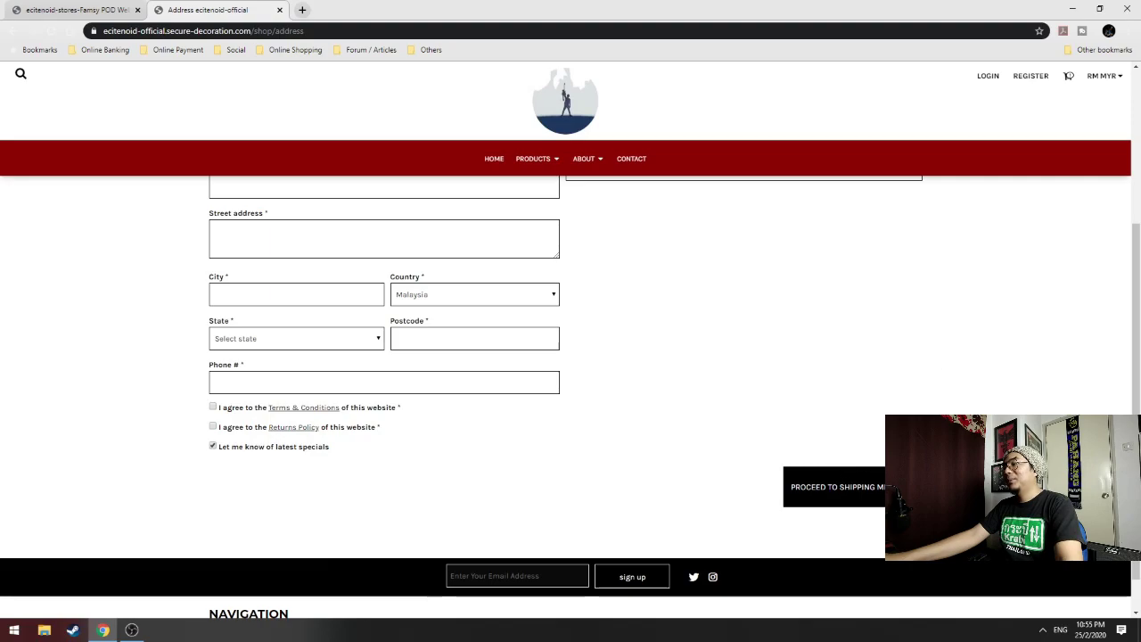
click(879, 488)
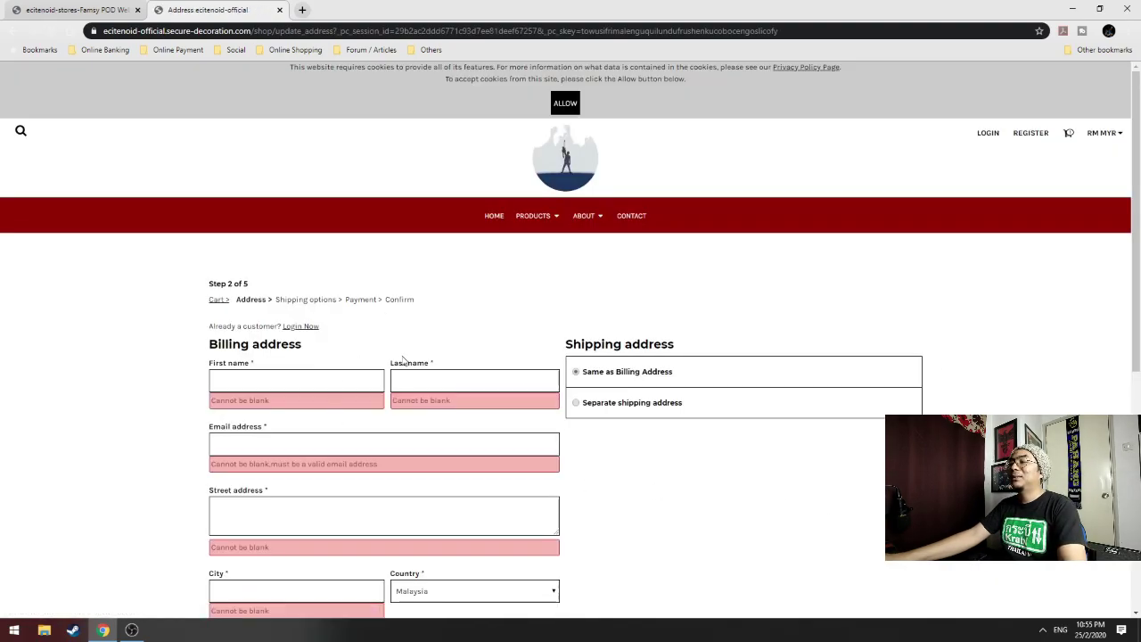
Review the required-field errors on the billing address form, and close the store's checkout page
scroll(660, 464, down, 4)
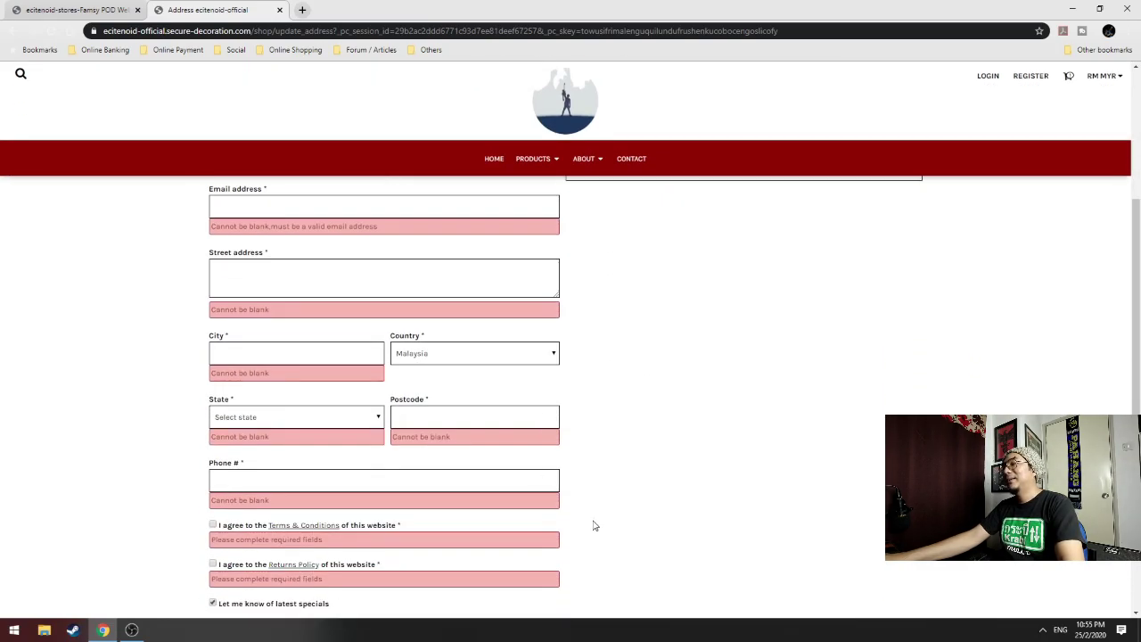
scroll(603, 521, down, 1)
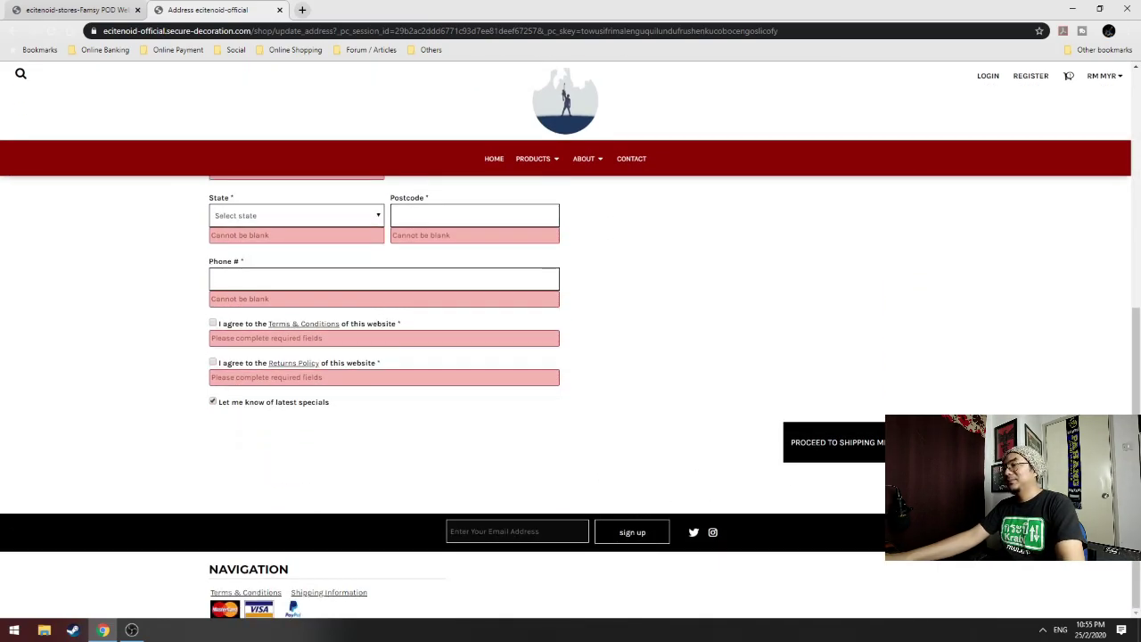
scroll(813, 500, up, 5)
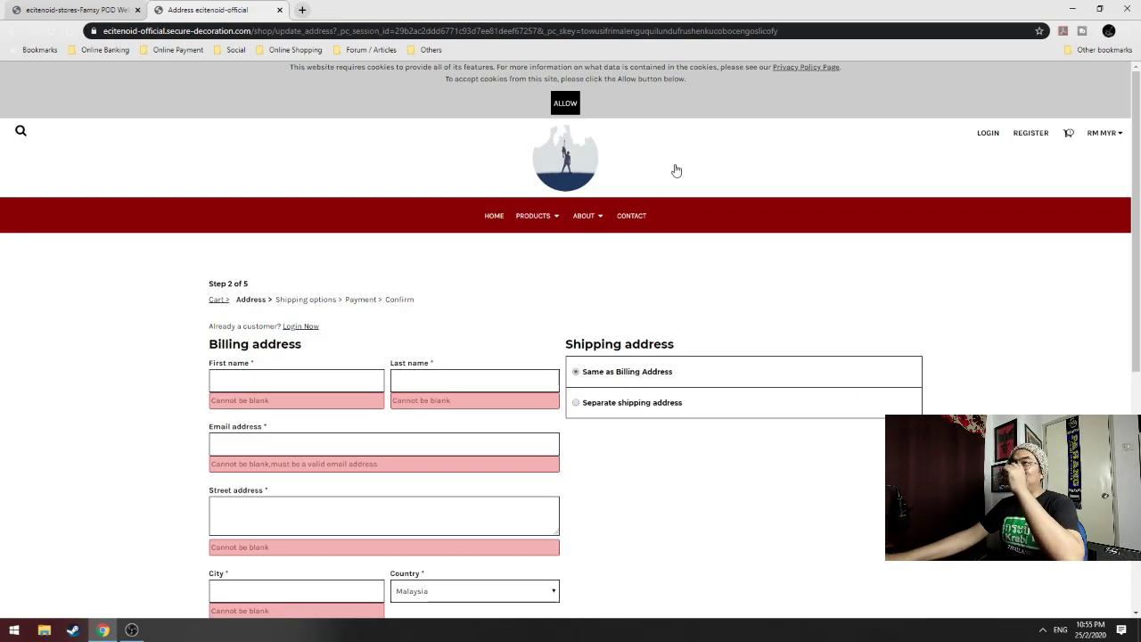
middle_click(239, 15)
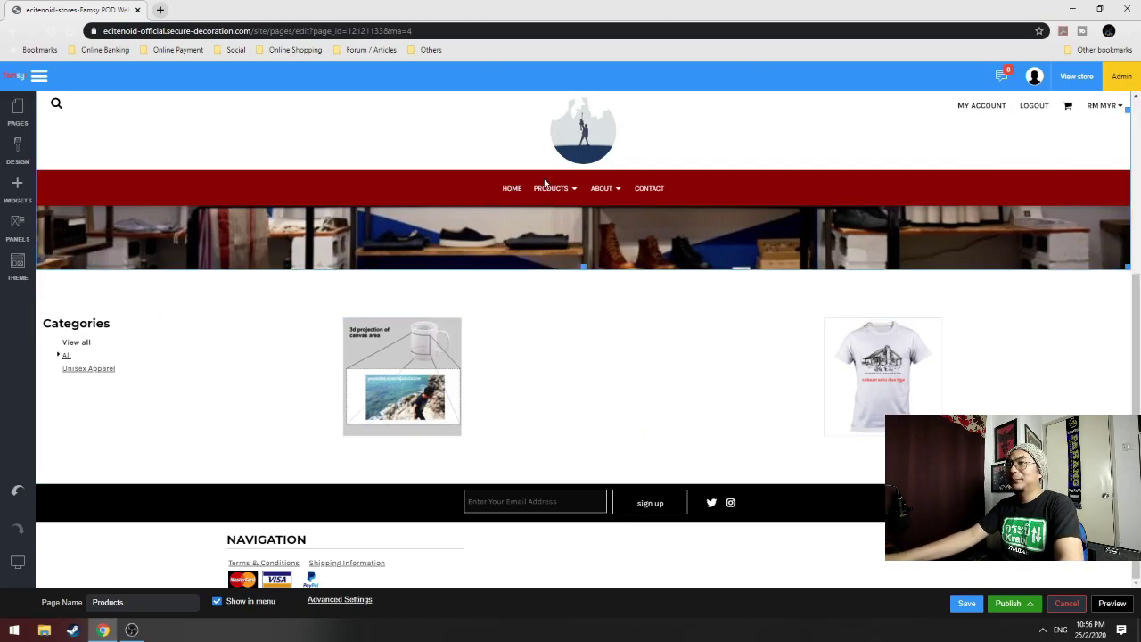
Open noid.famsycustoms.com in a new tab, and look over its full Products page
click(161, 10)
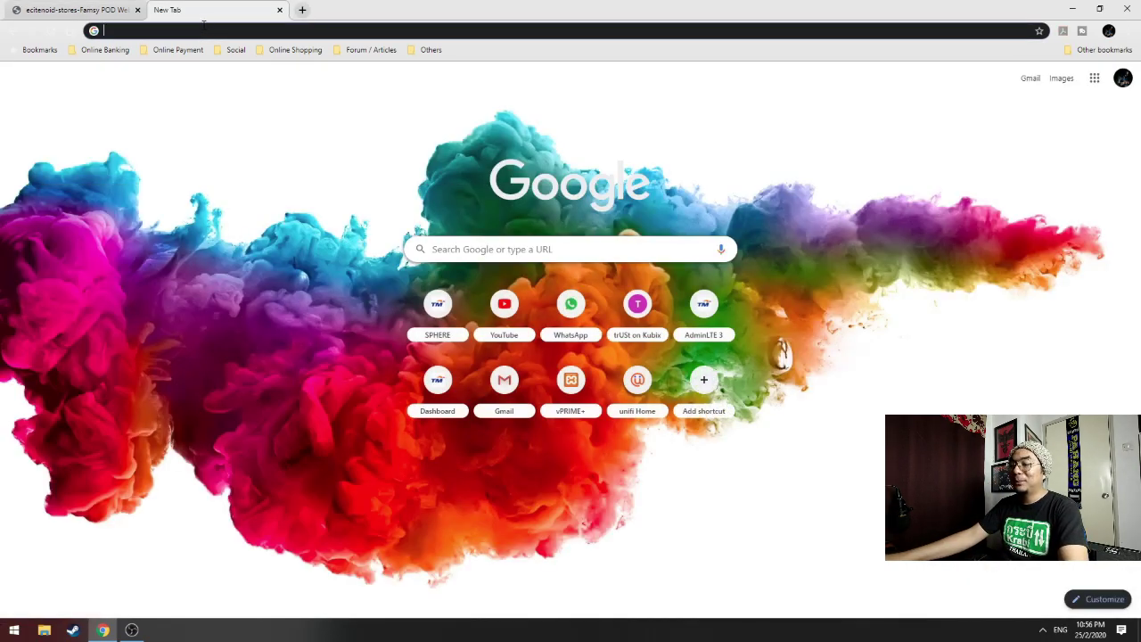
text(noid.famsycustoms.com)
key(Return)
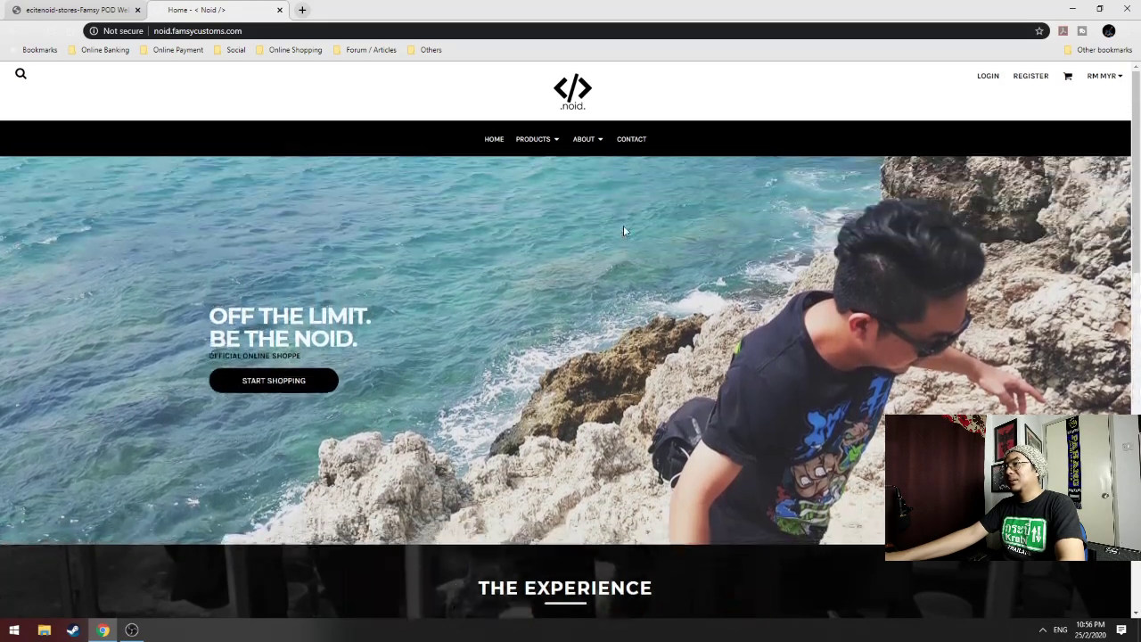
mouse_move(535, 139)
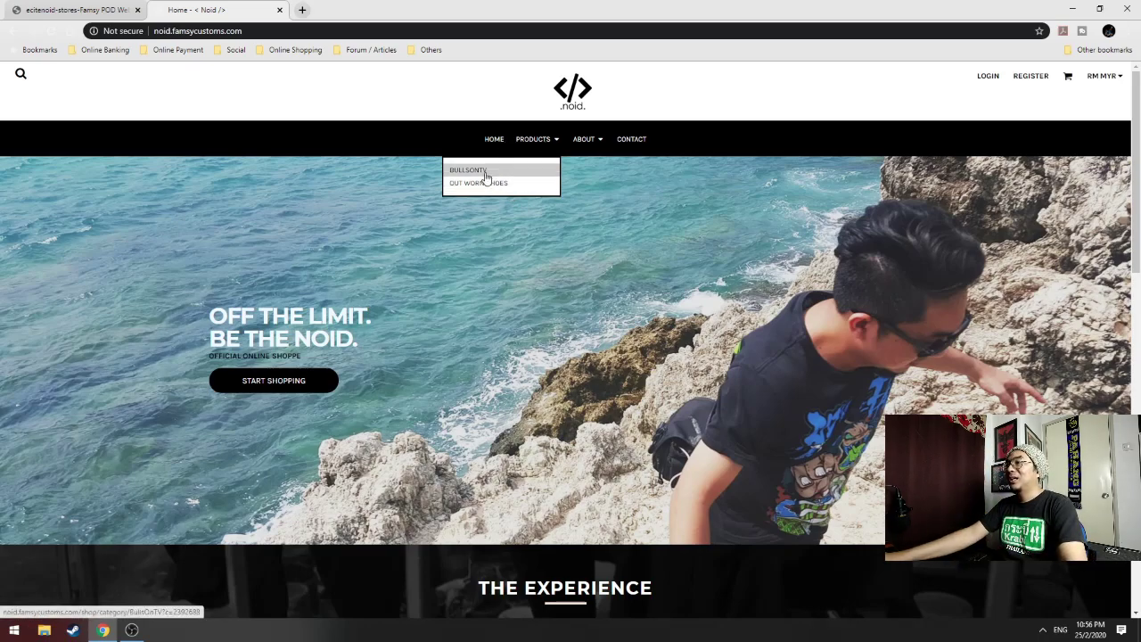
click(535, 141)
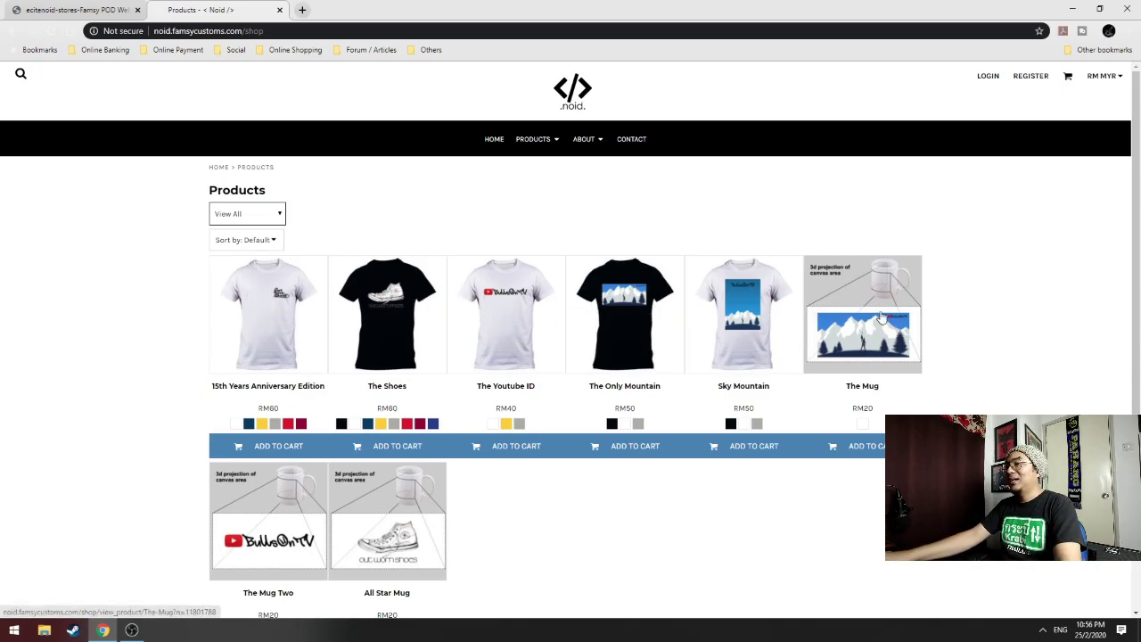
key(F5)
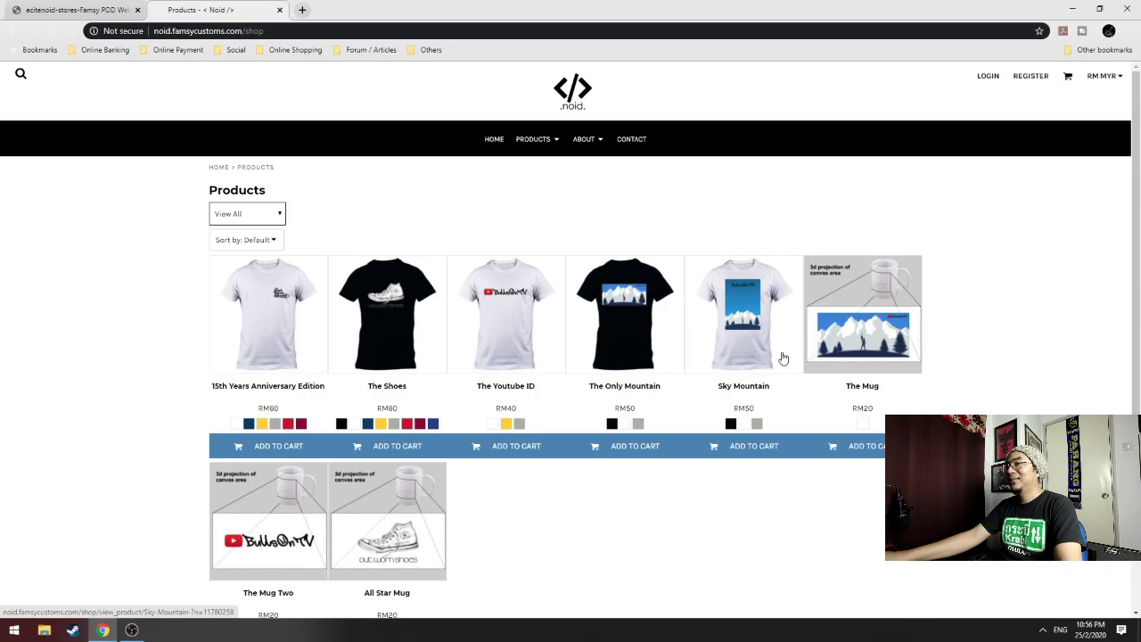
scroll(874, 424, down, 3)
scroll(873, 426, up, 3)
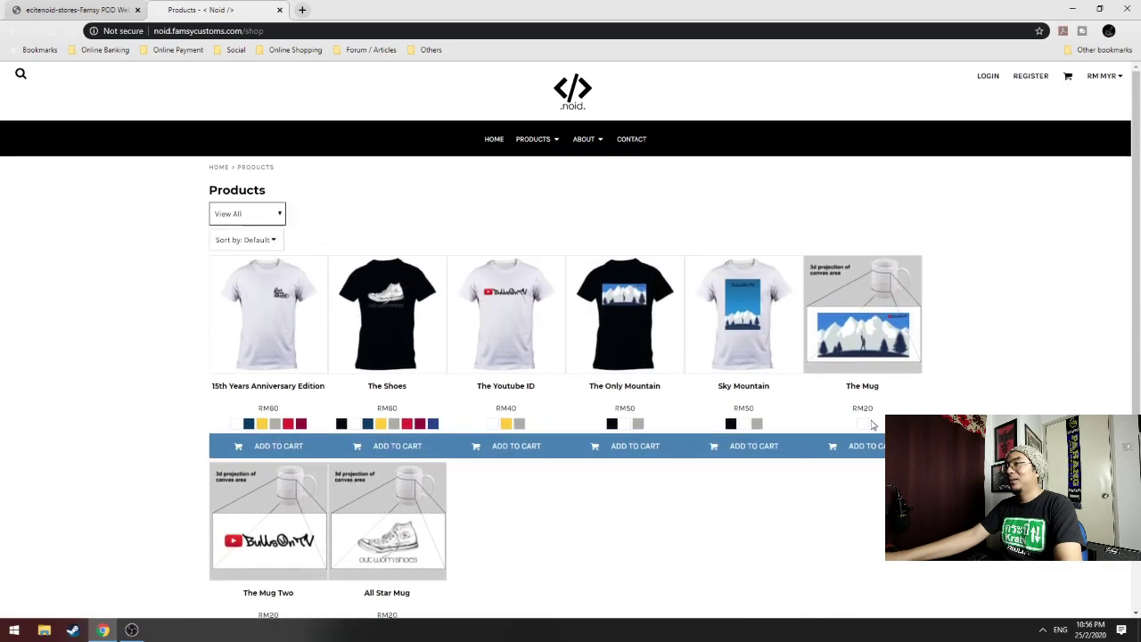
Browse the products in the BullsOnTV category and the Out Worn Shoes category
mouse_move(548, 143)
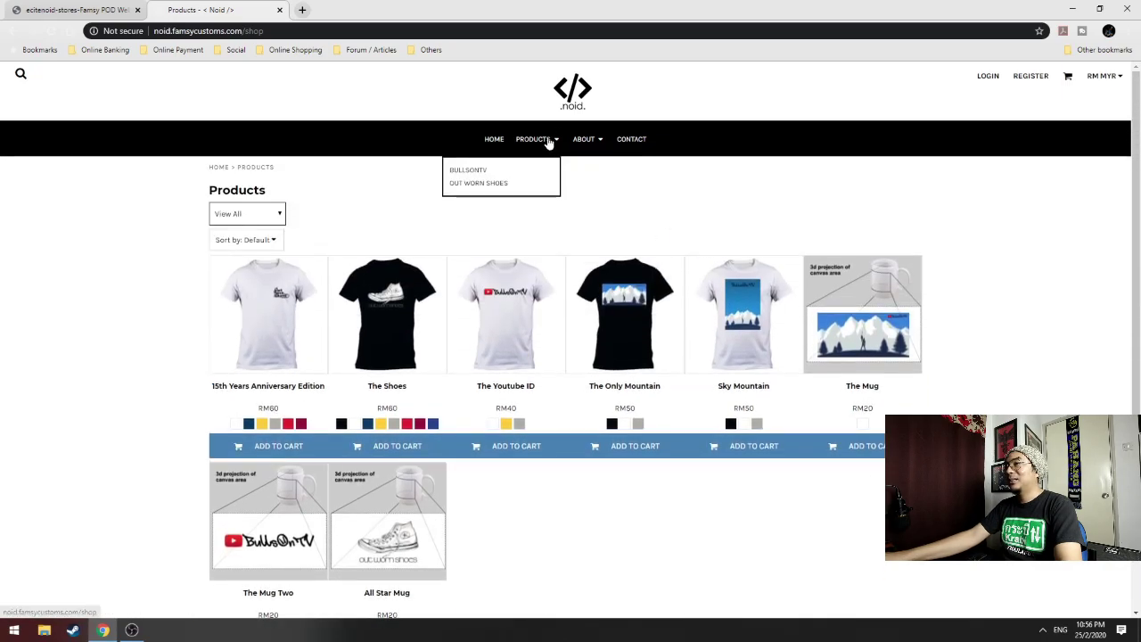
click(478, 178)
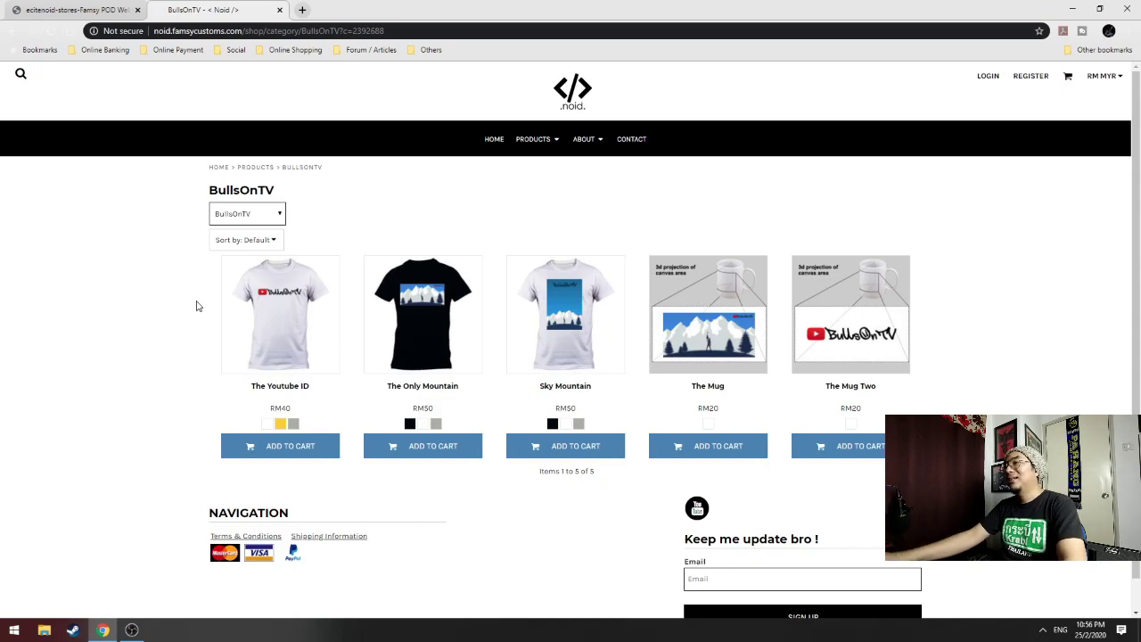
click(535, 143)
mouse_move(535, 146)
click(484, 186)
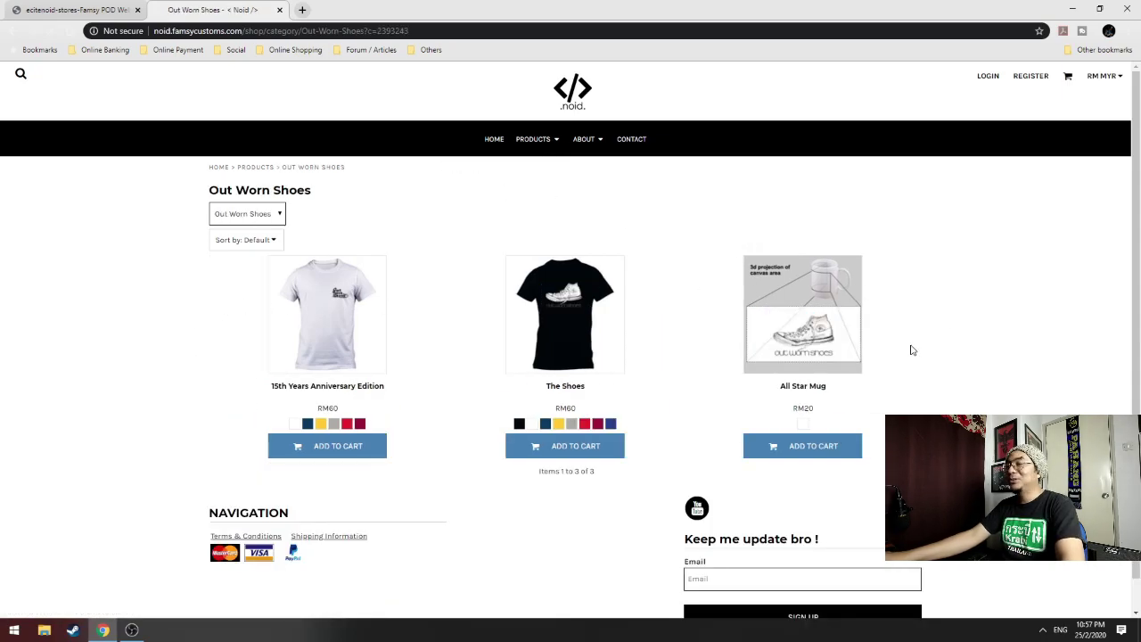
scroll(900, 361, down, 1)
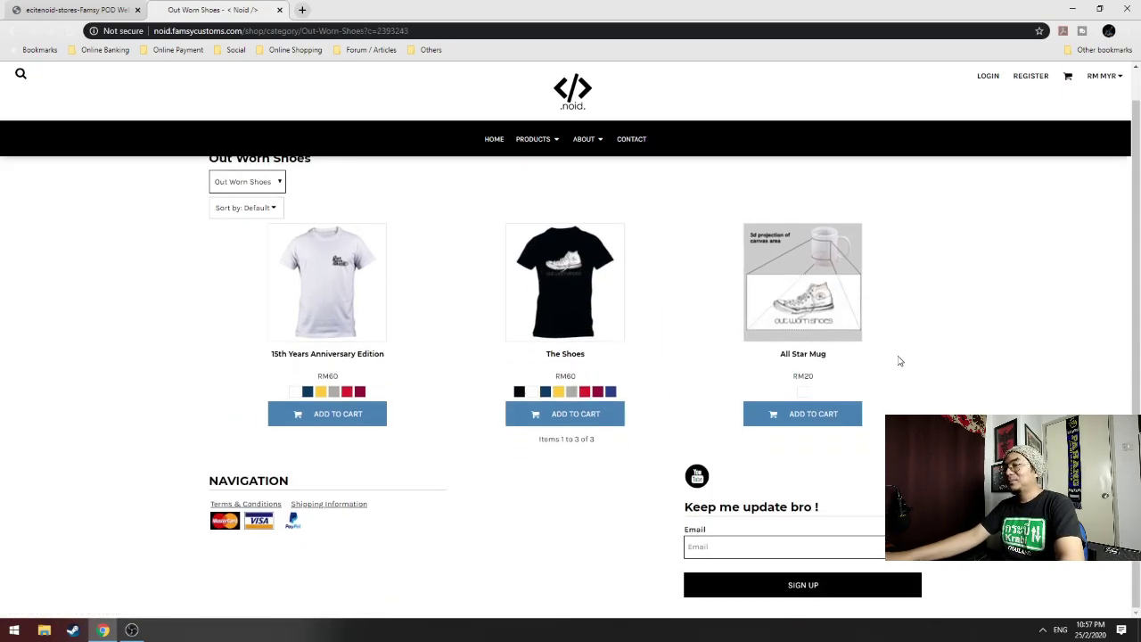
Open The Shoes T-shirt, try it in red and grey, choose black, and add one medium shirt to the cart
scroll(900, 360, up, 1)
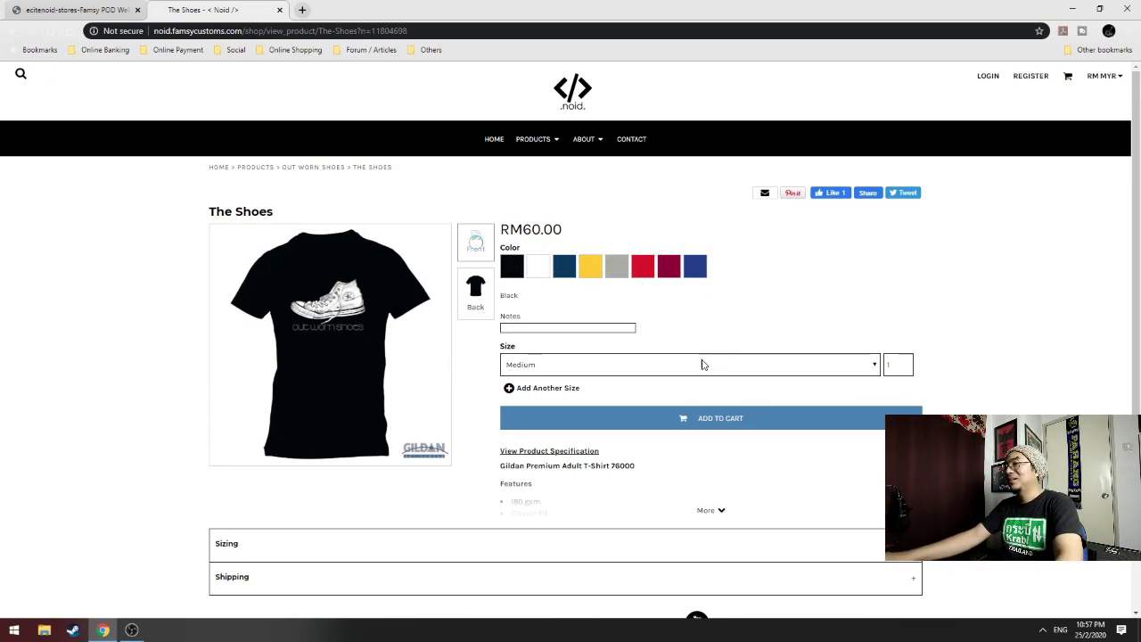
scroll(548, 419, down, 1)
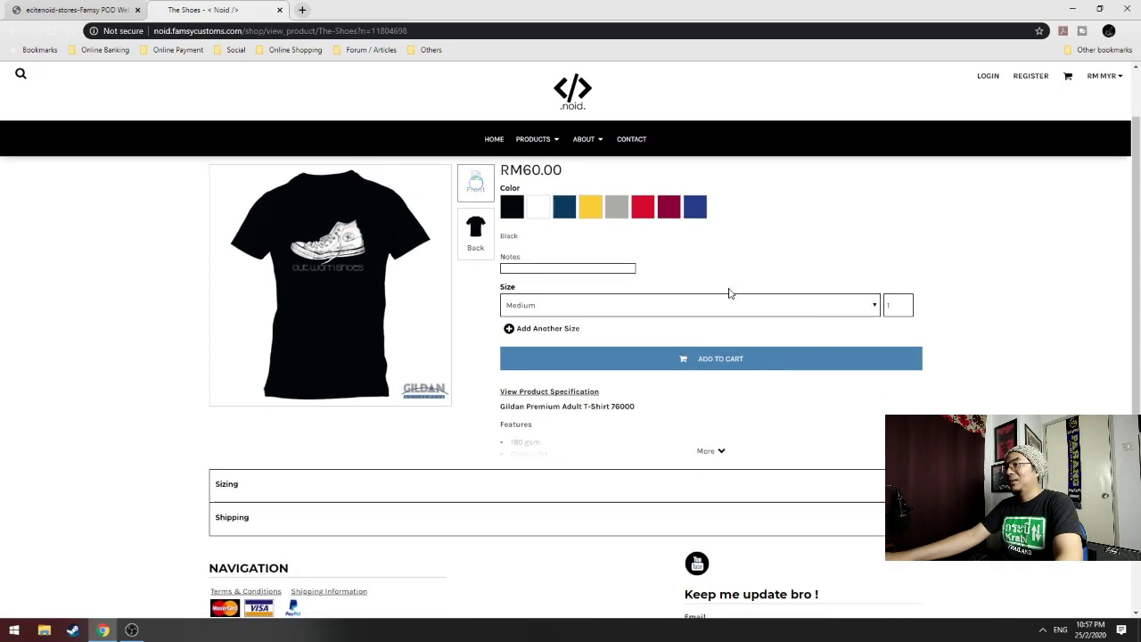
click(646, 217)
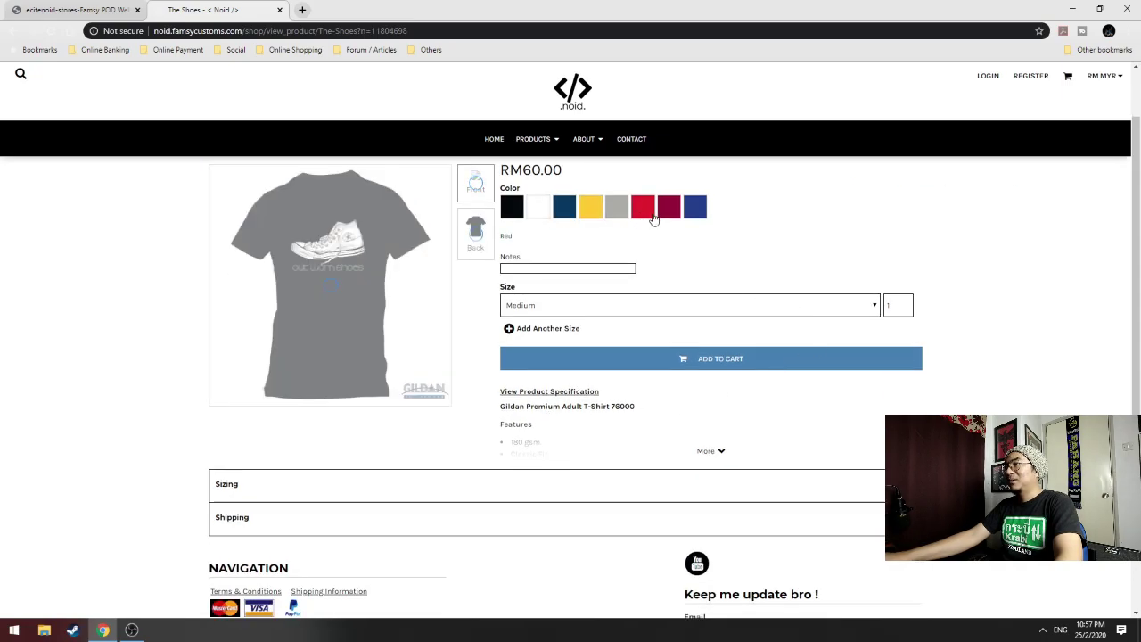
click(616, 214)
click(513, 207)
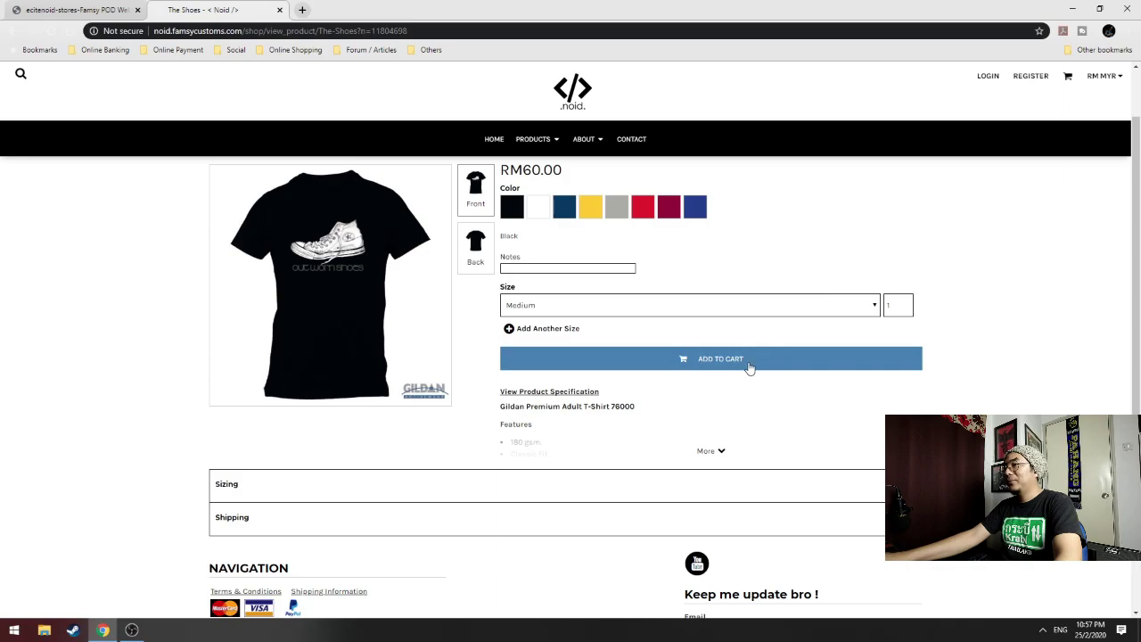
click(647, 361)
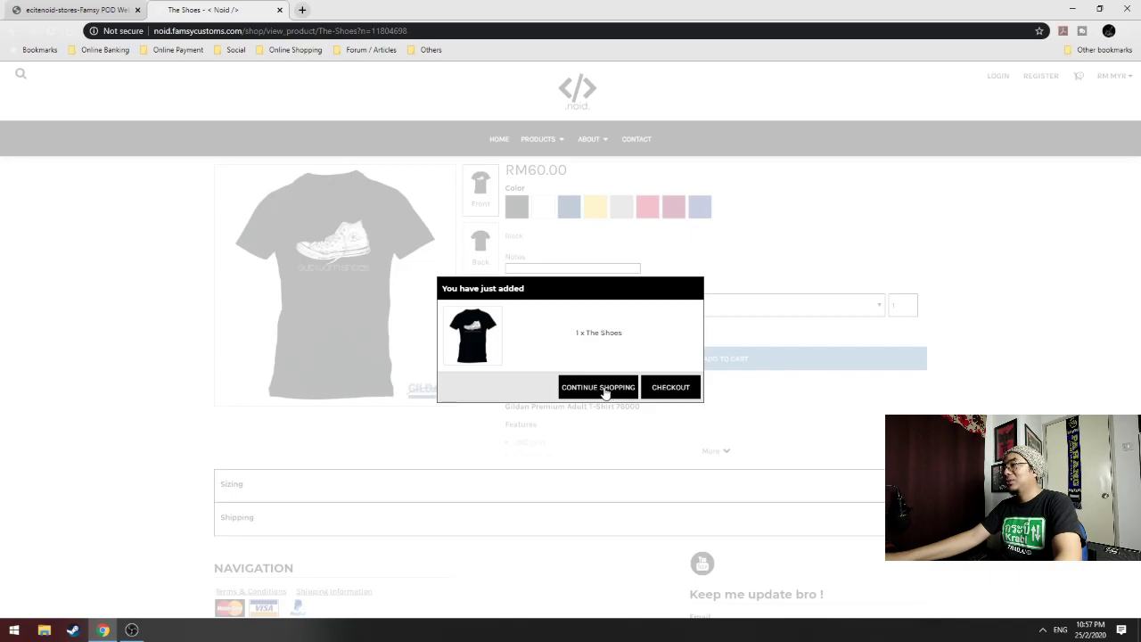
Check out with The Shoes T-shirt, and try to proceed to the shipping methods with the billing address left blank
click(690, 392)
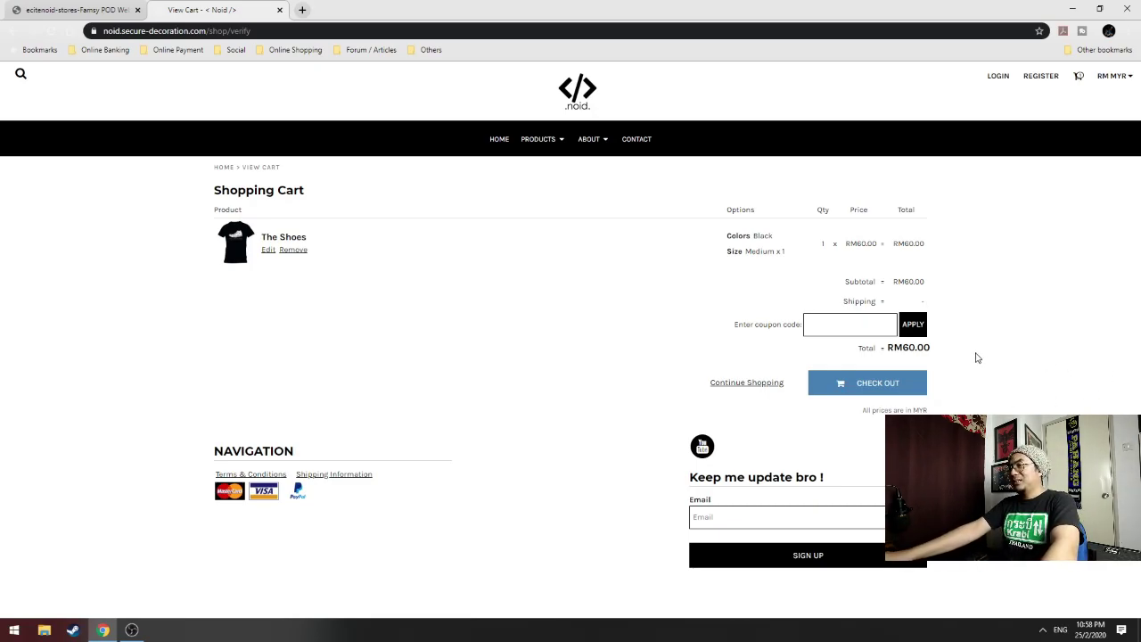
click(867, 384)
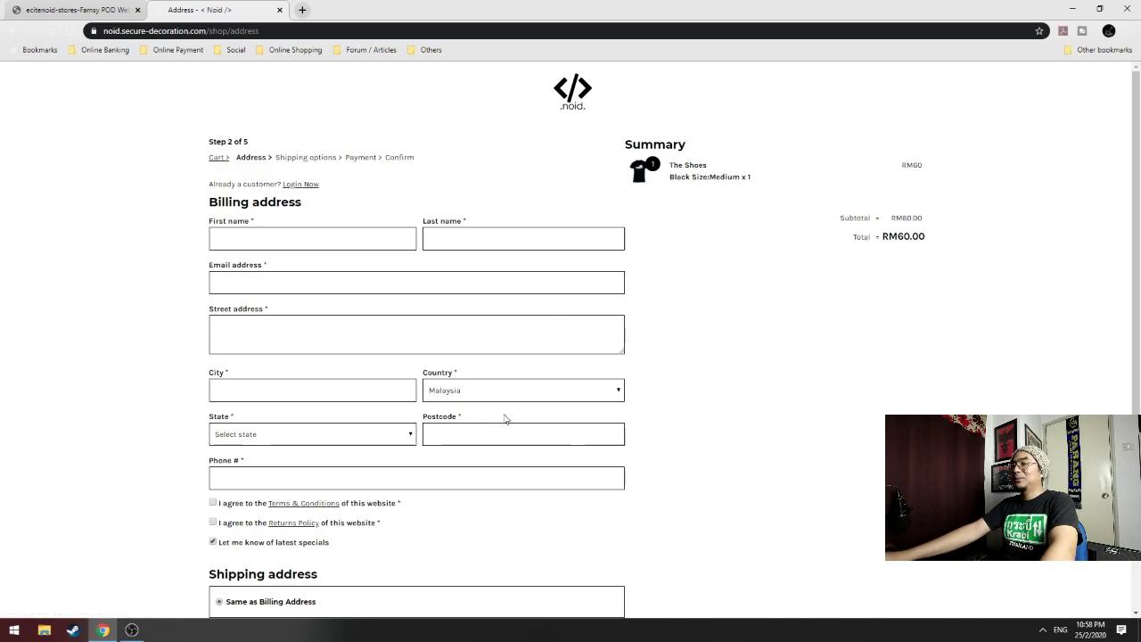
scroll(497, 424, down, 1)
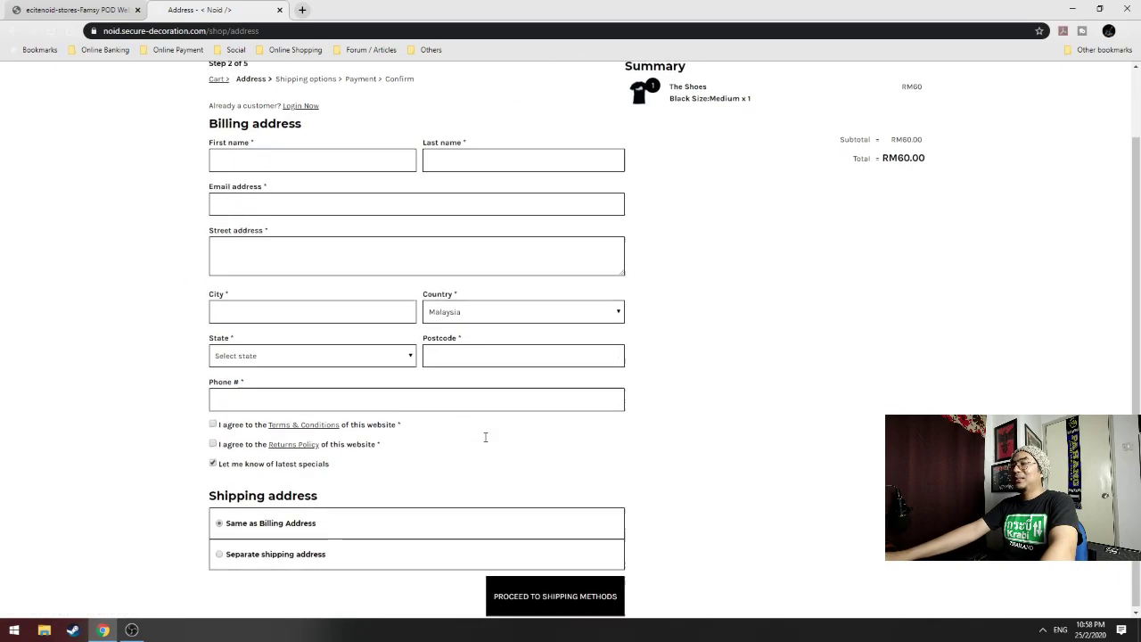
click(575, 595)
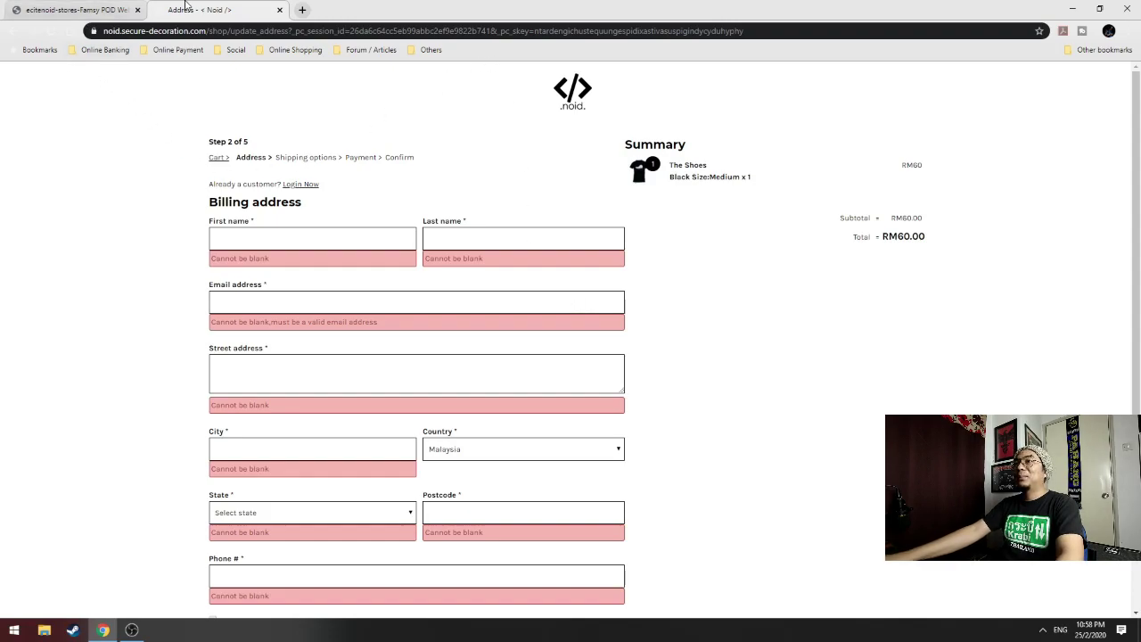
Return to the Noid store's Products page, and compare it with the Products page in the store editor
right_click(12, 33)
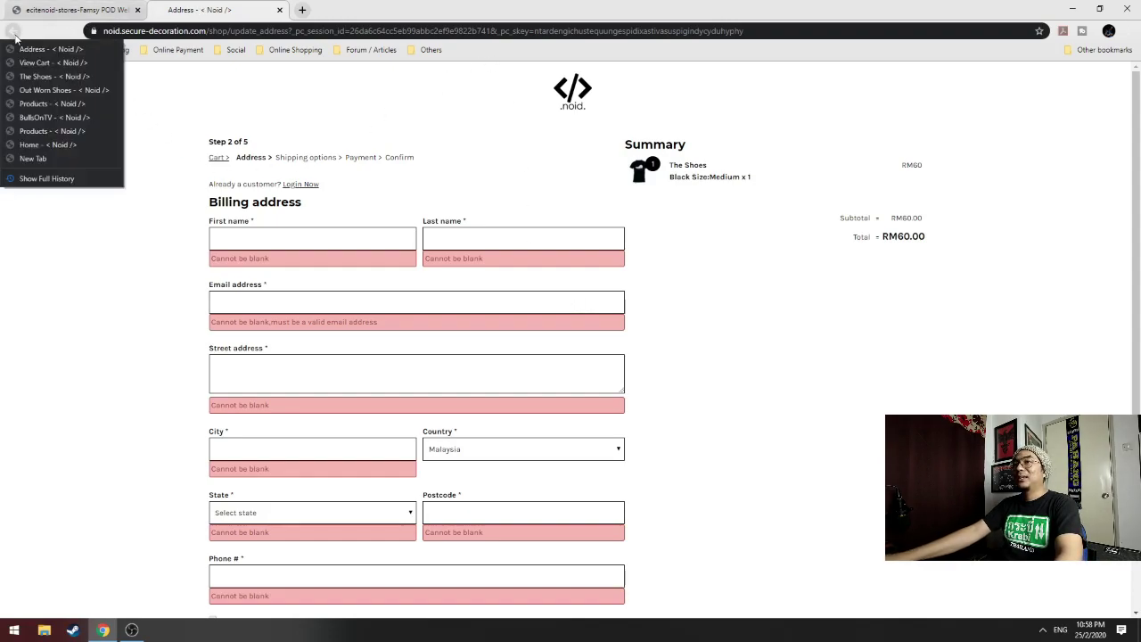
click(34, 104)
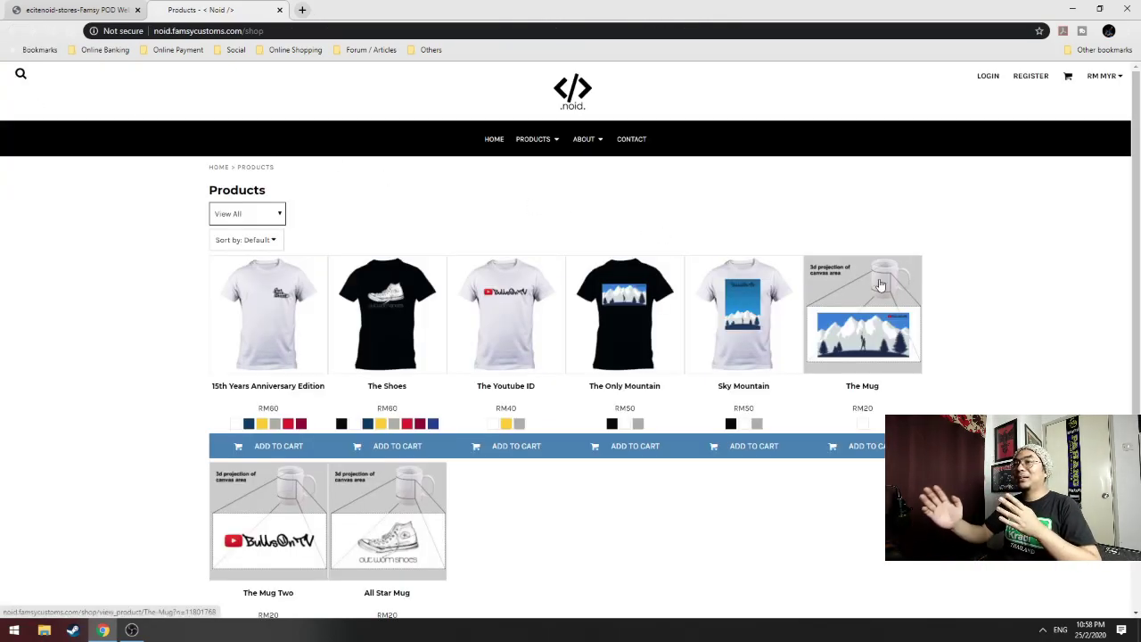
click(80, 9)
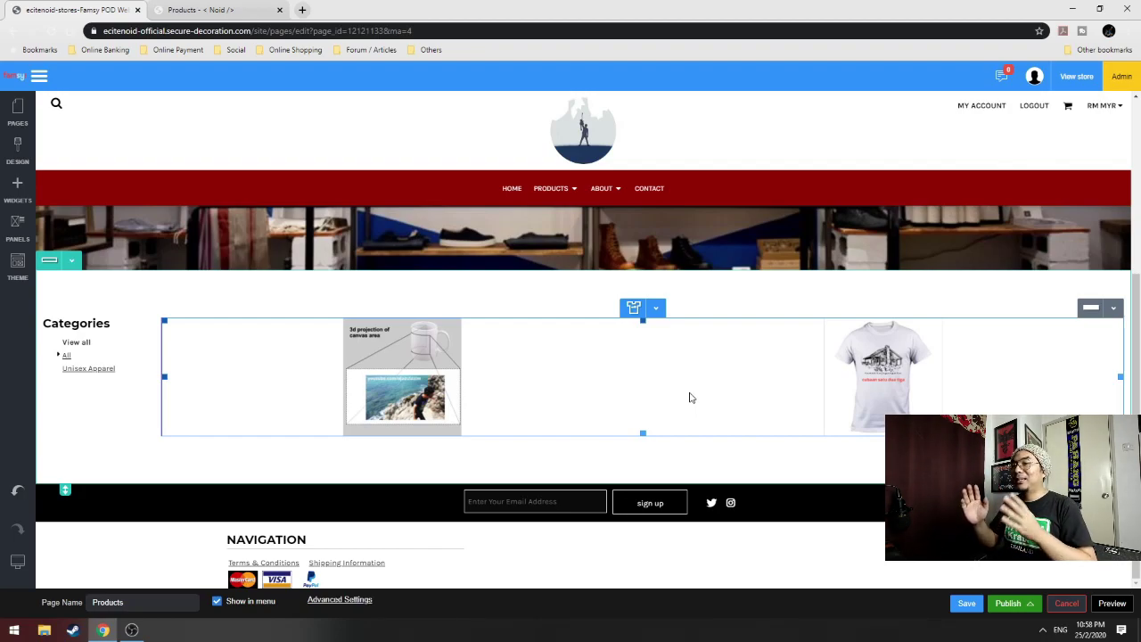
click(196, 10)
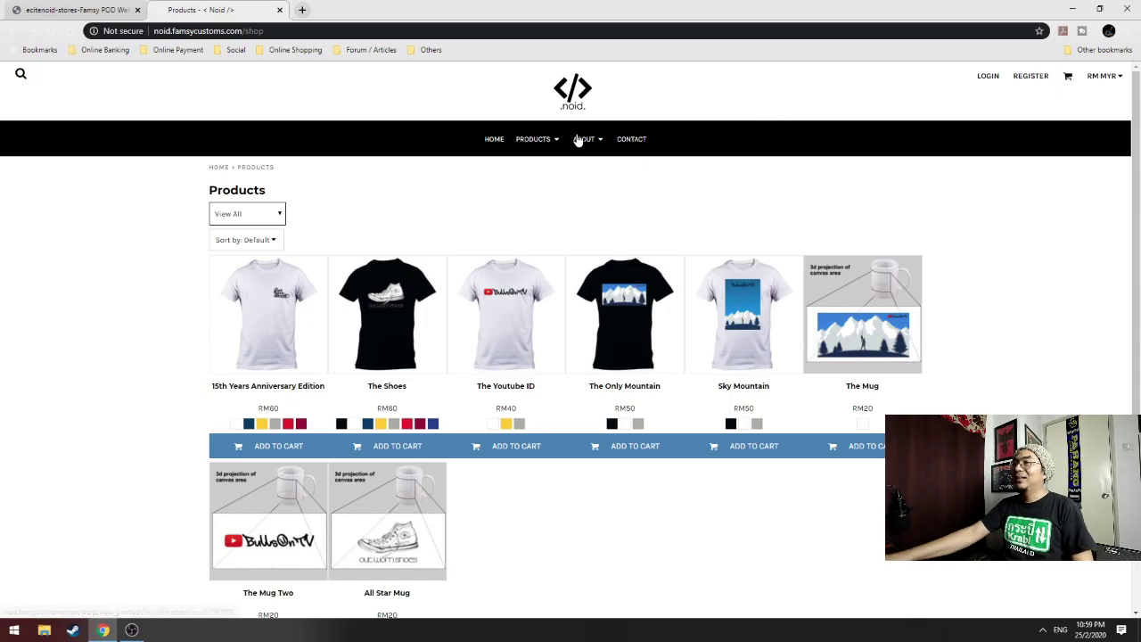
Go to the Noid store's home page, and look over its banner and The Experience section
click(496, 140)
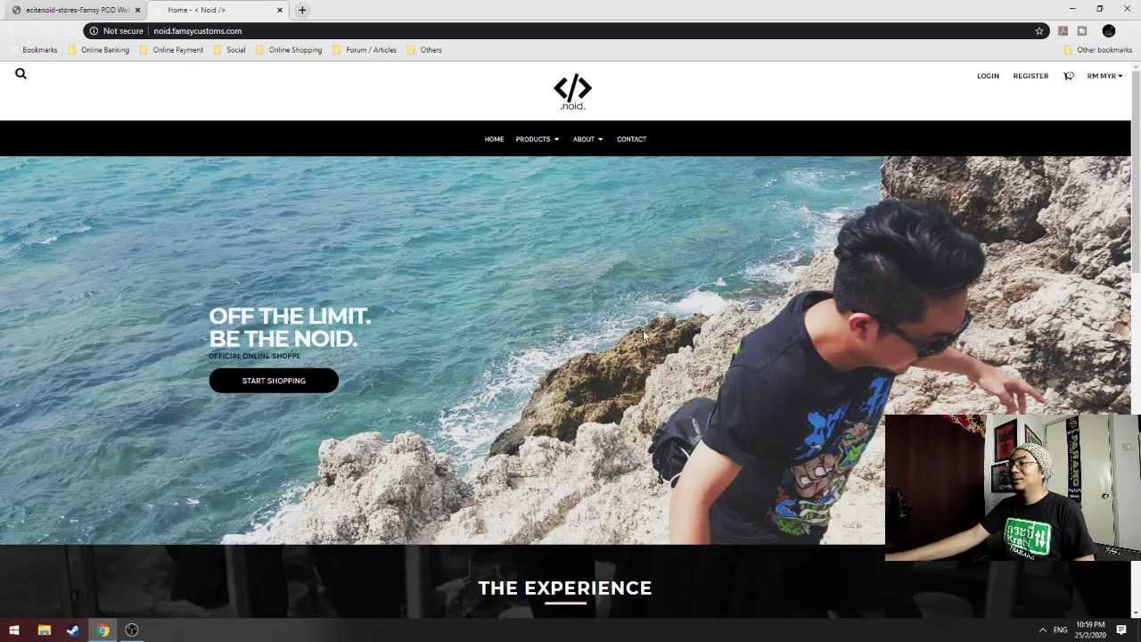
scroll(644, 330, down, 6)
scroll(645, 401, up, 6)
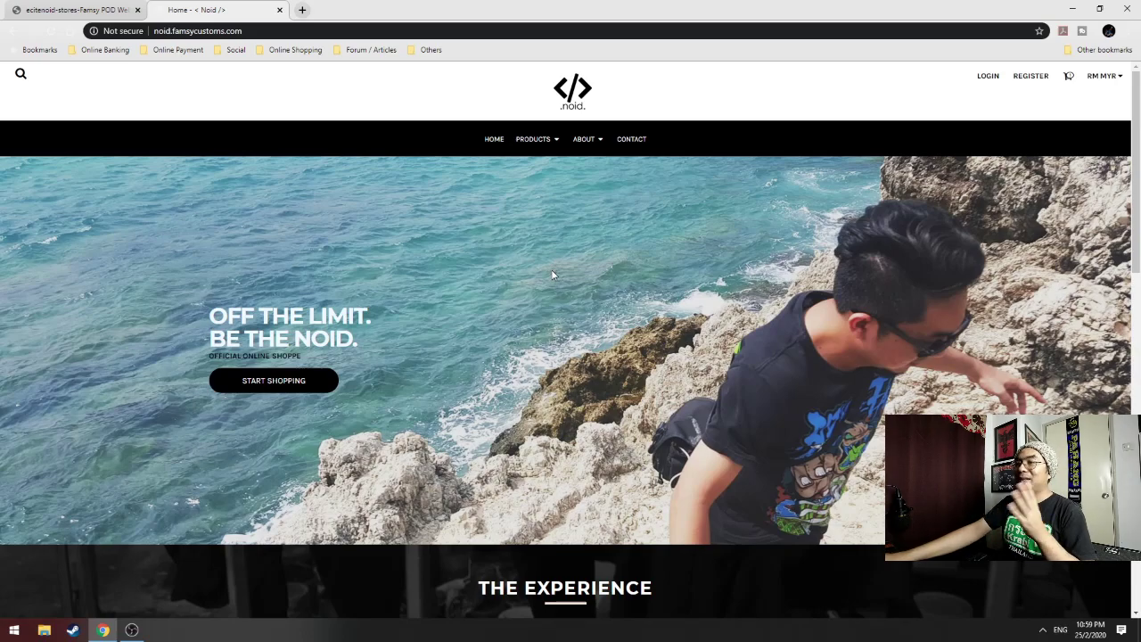
scroll(444, 325, down, 5)
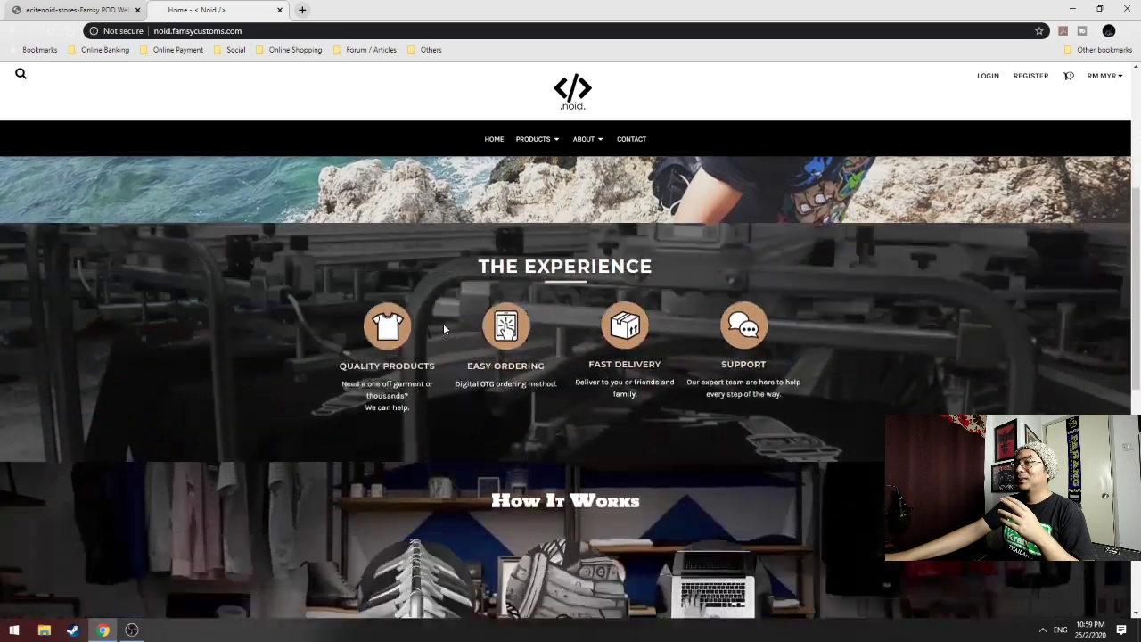
scroll(444, 325, up, 5)
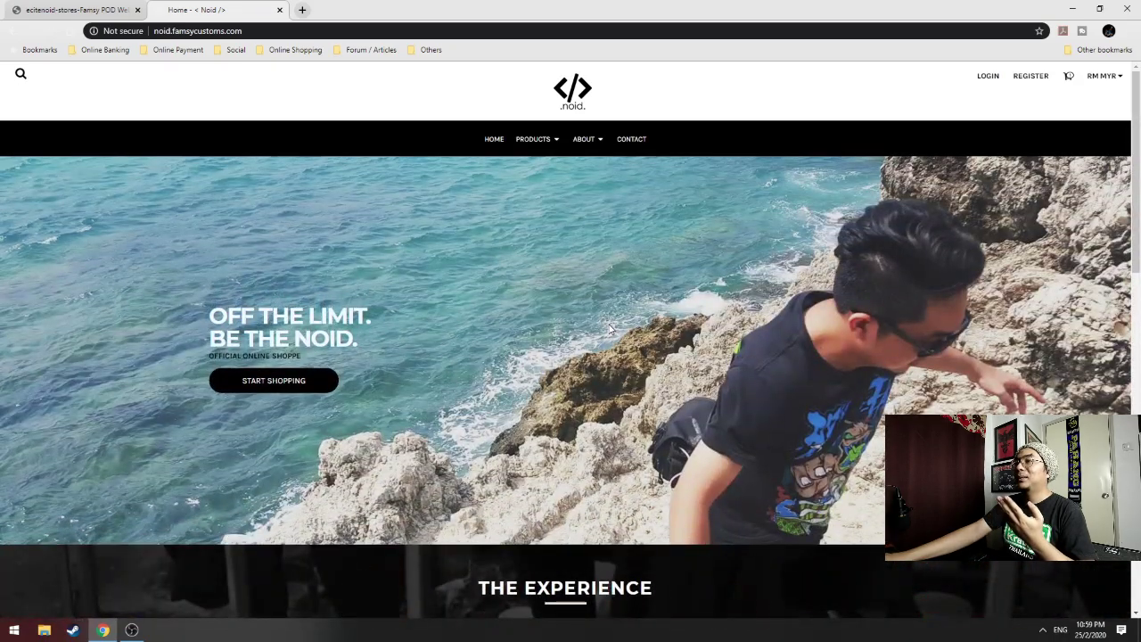
Compare the store editor's page with the Noid home page, examining The Experience and How It Works sections
click(81, 10)
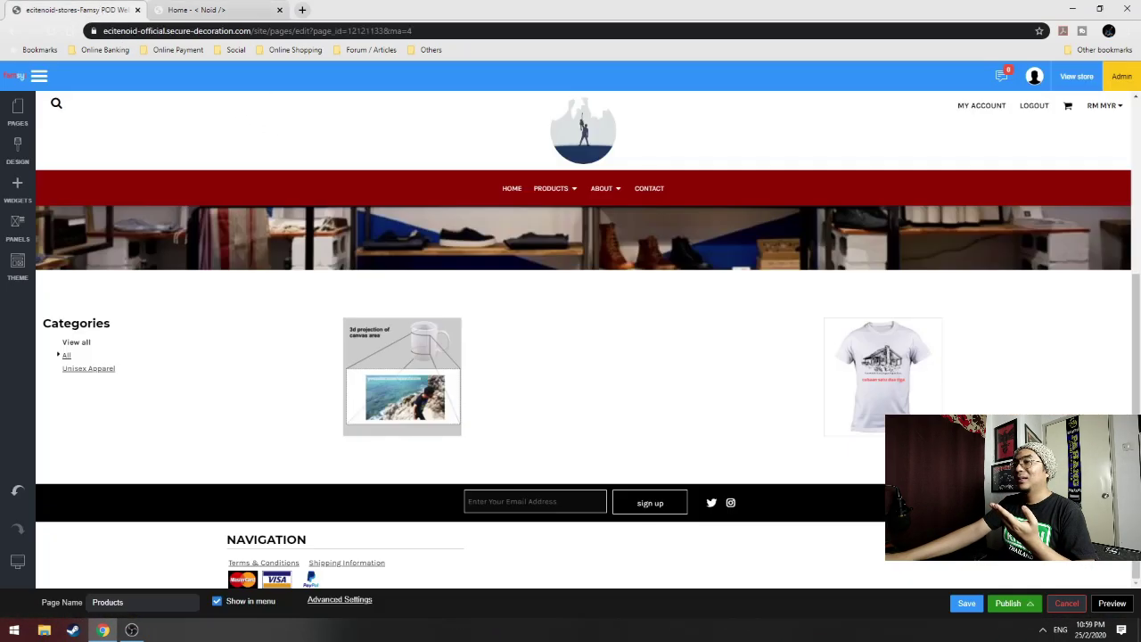
click(196, 10)
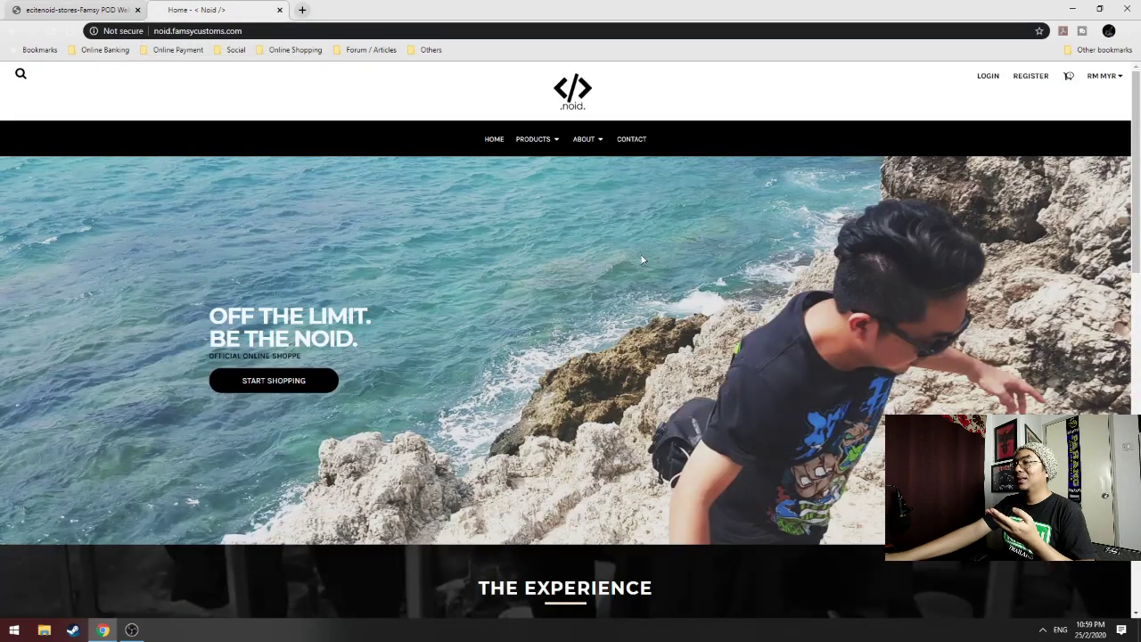
scroll(618, 445, down, 4)
scroll(434, 361, up, 2)
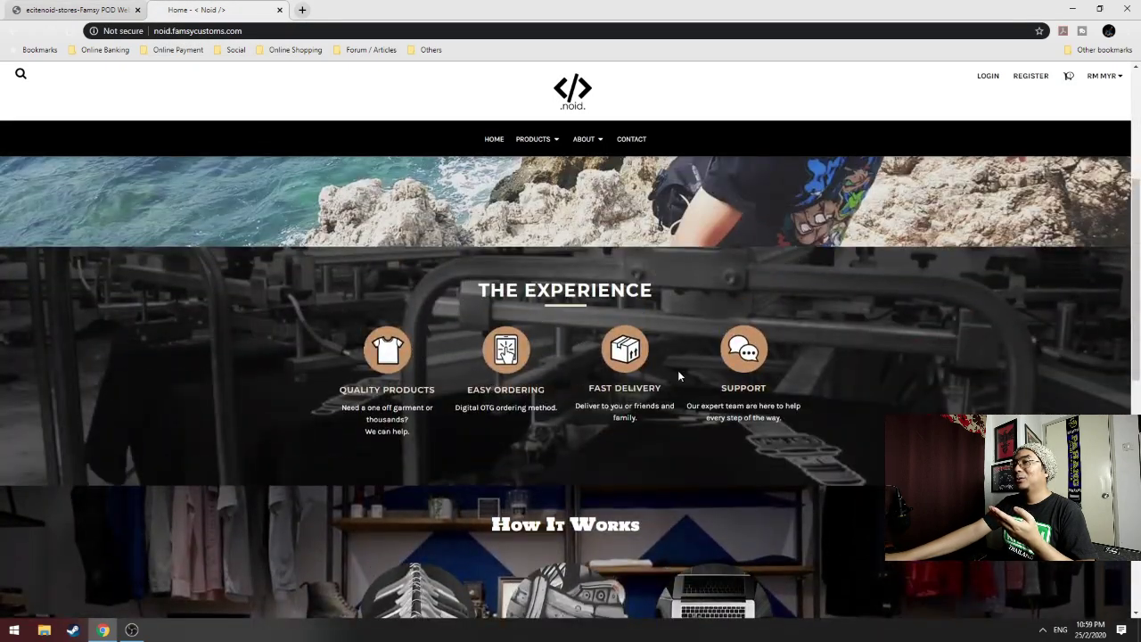
scroll(680, 376, down, 1)
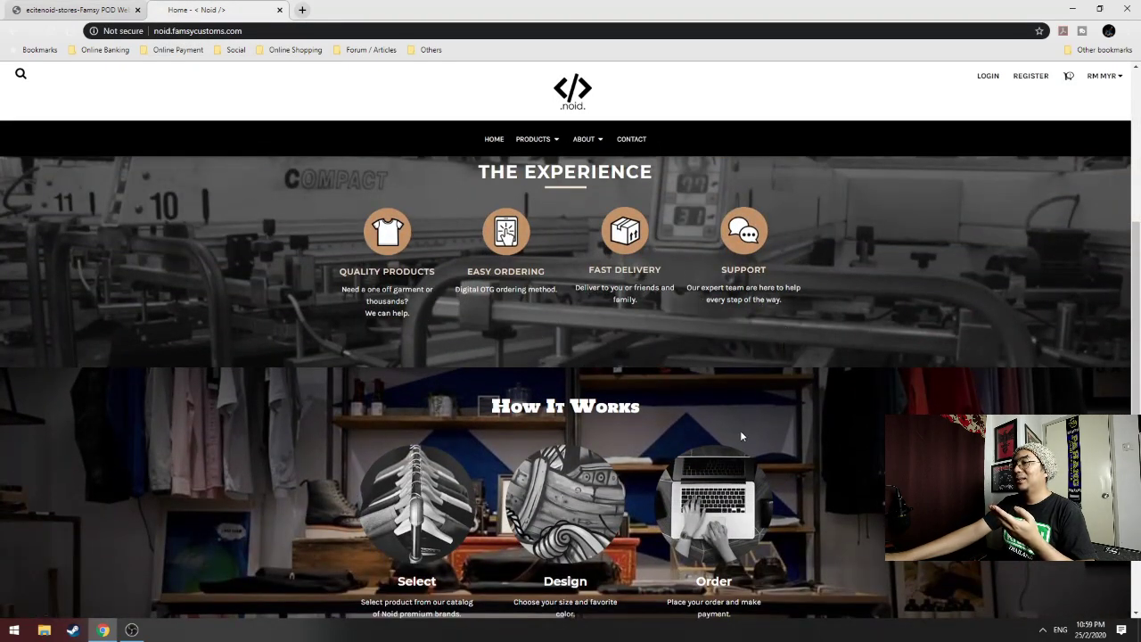
Look over the rest of the Noid home page, from How It Works down to the Personalised Products banner and footer
scroll(747, 429, down, 3)
scroll(520, 349, down, 1)
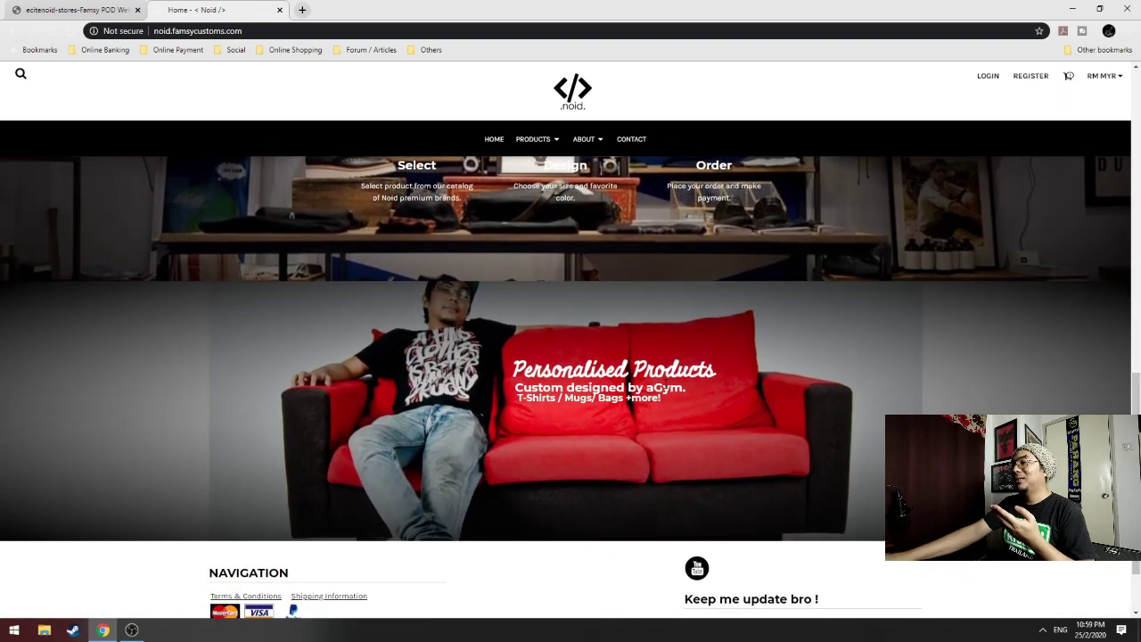
scroll(605, 473, down, 1)
scroll(603, 466, up, 4)
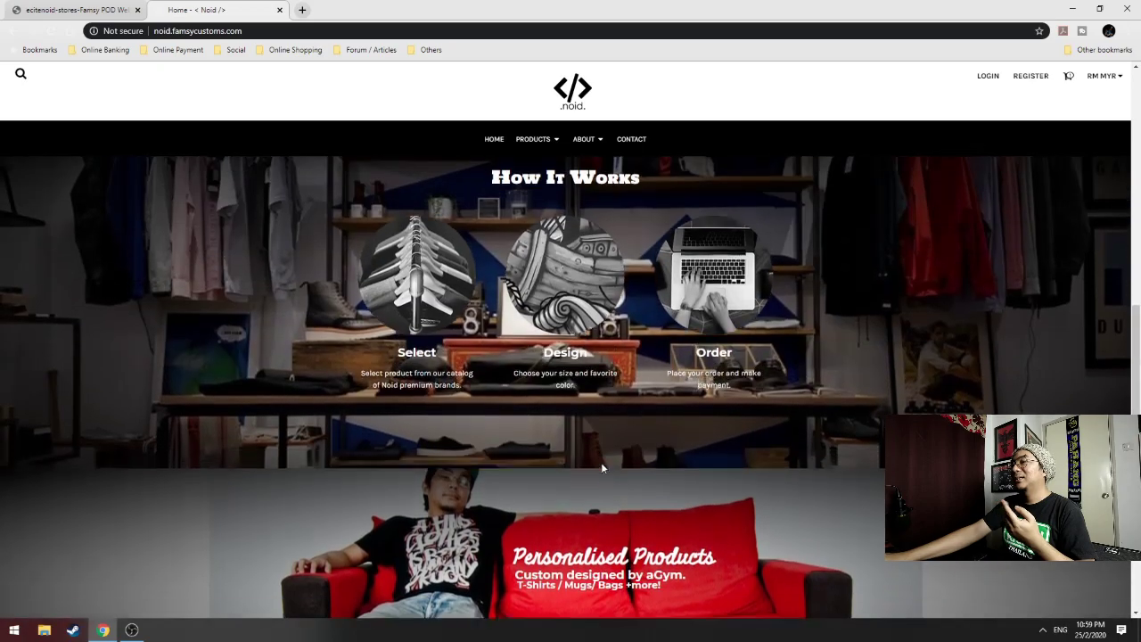
scroll(605, 465, up, 4)
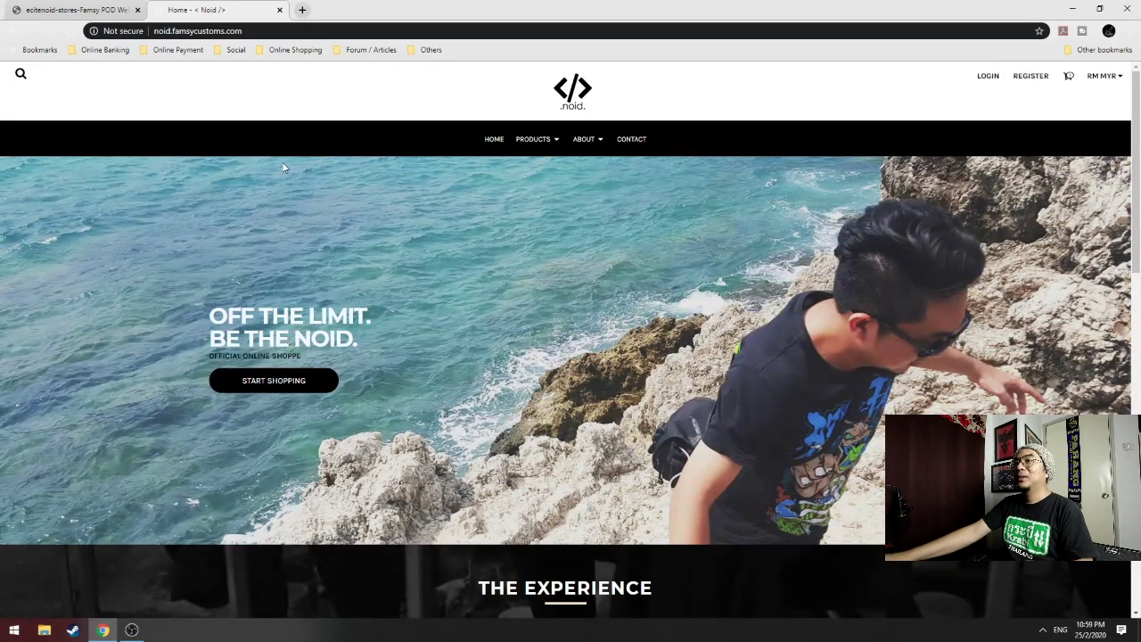
Leave the store editor for the admin area, close the Noid store page, and log in with the saved username and account password
click(66, 10)
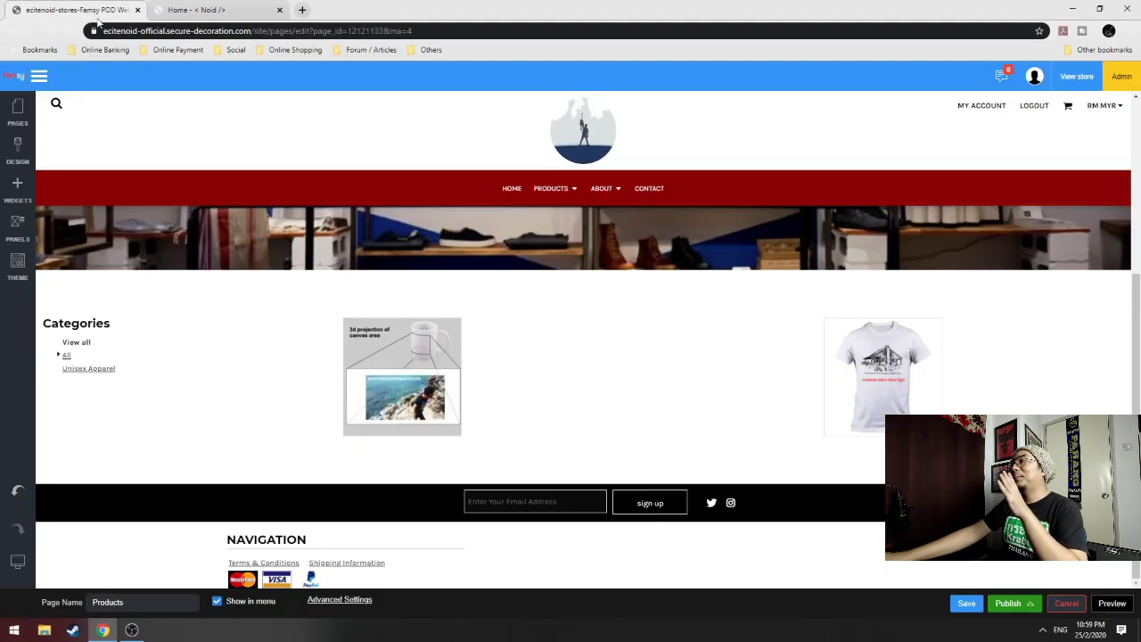
click(1122, 77)
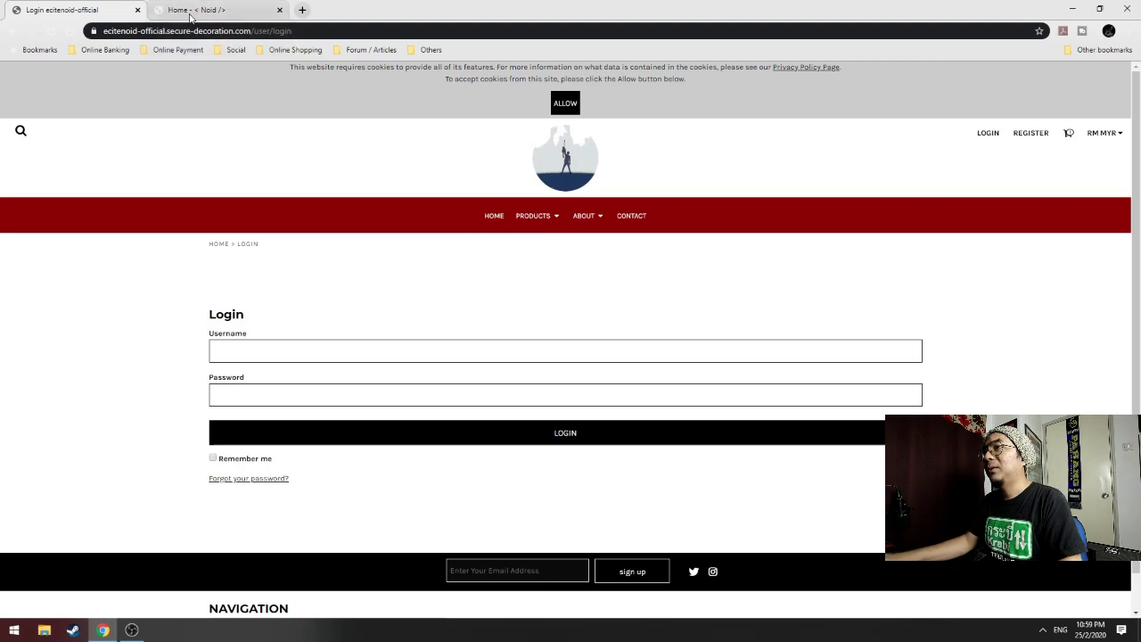
click(279, 10)
click(352, 357)
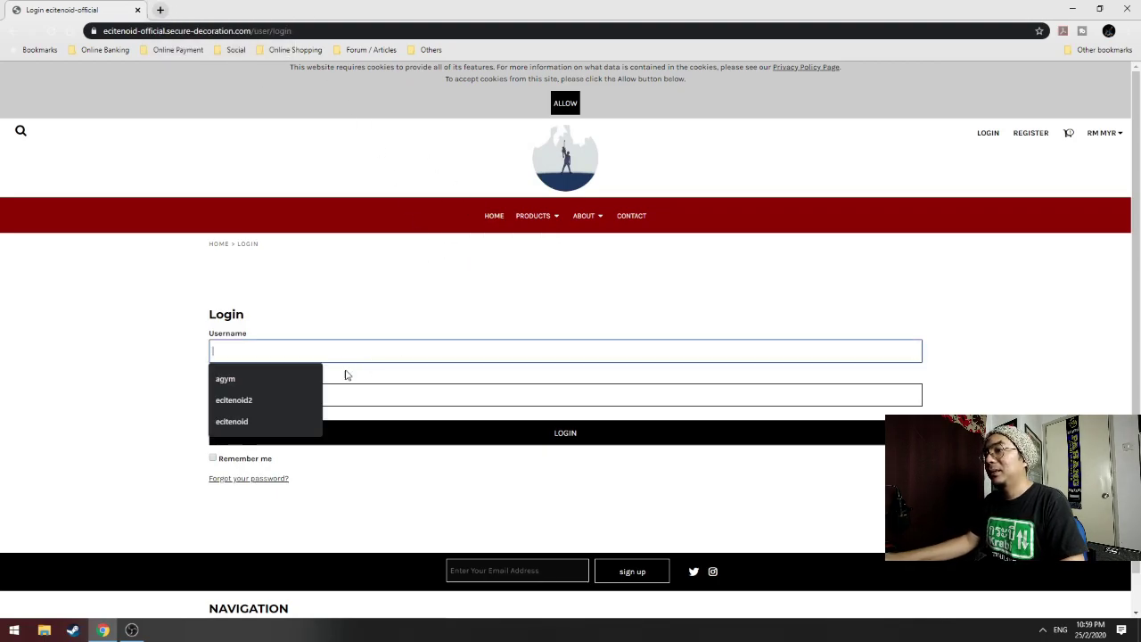
click(257, 400)
key(Return)
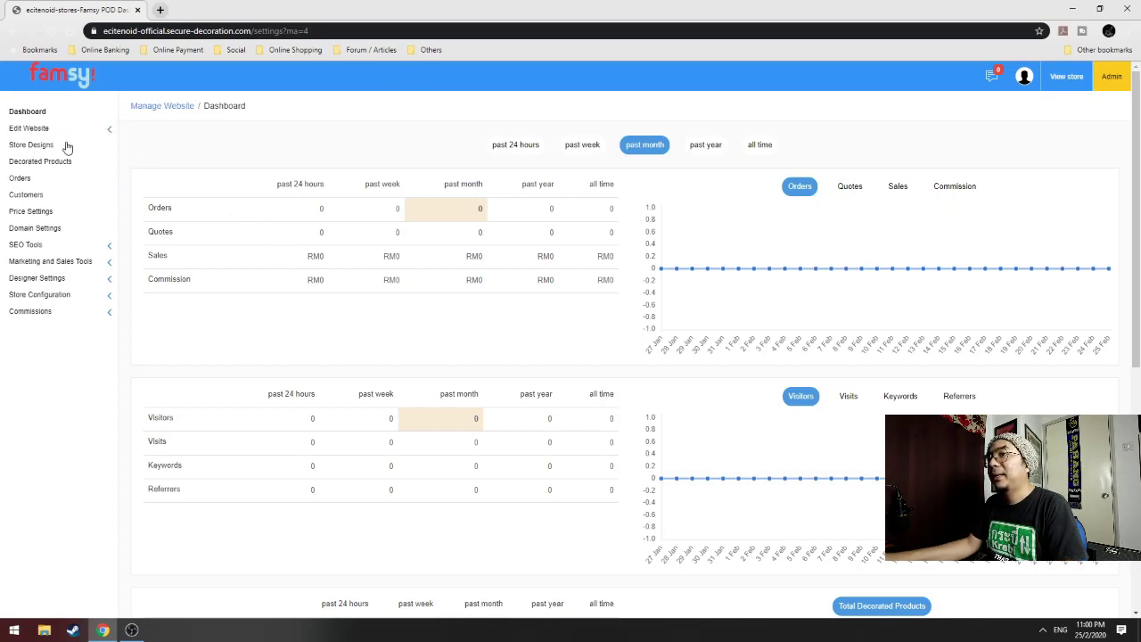
Configure the decorated product Rumahku Syurgaku, and delete the red "cubaan satu dua tiga" text from the shirt's front
click(30, 164)
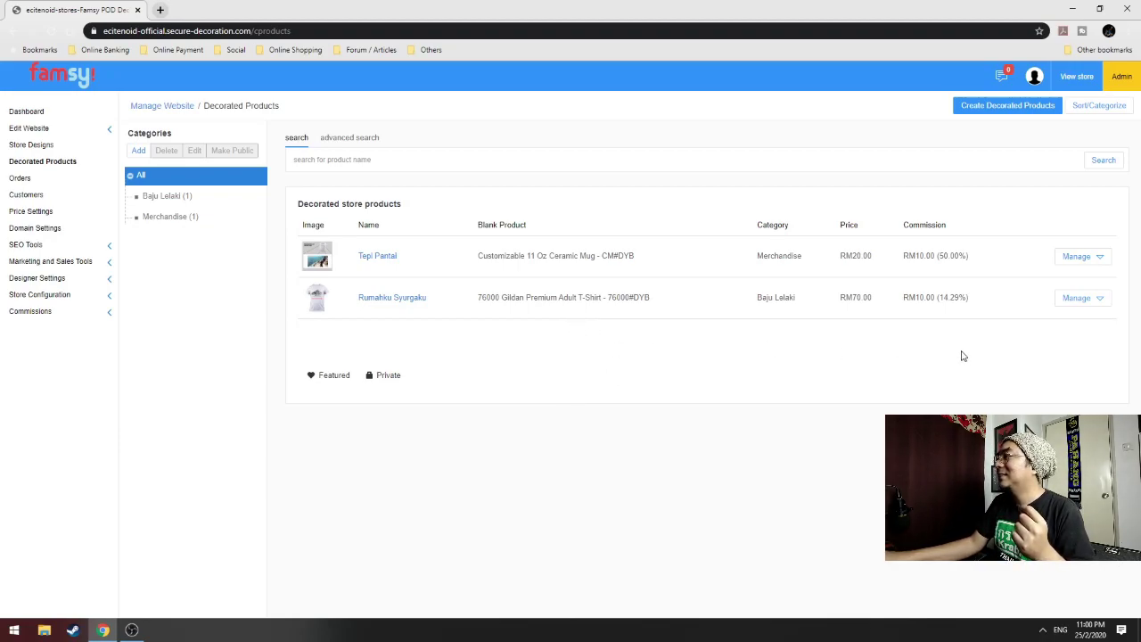
click(1096, 306)
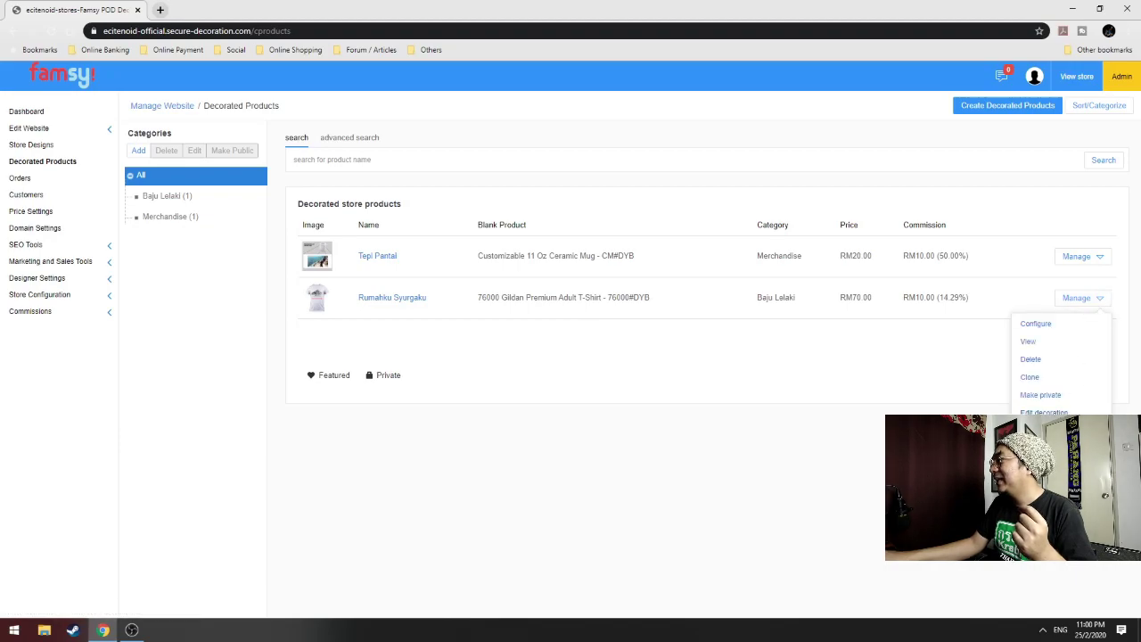
click(1036, 324)
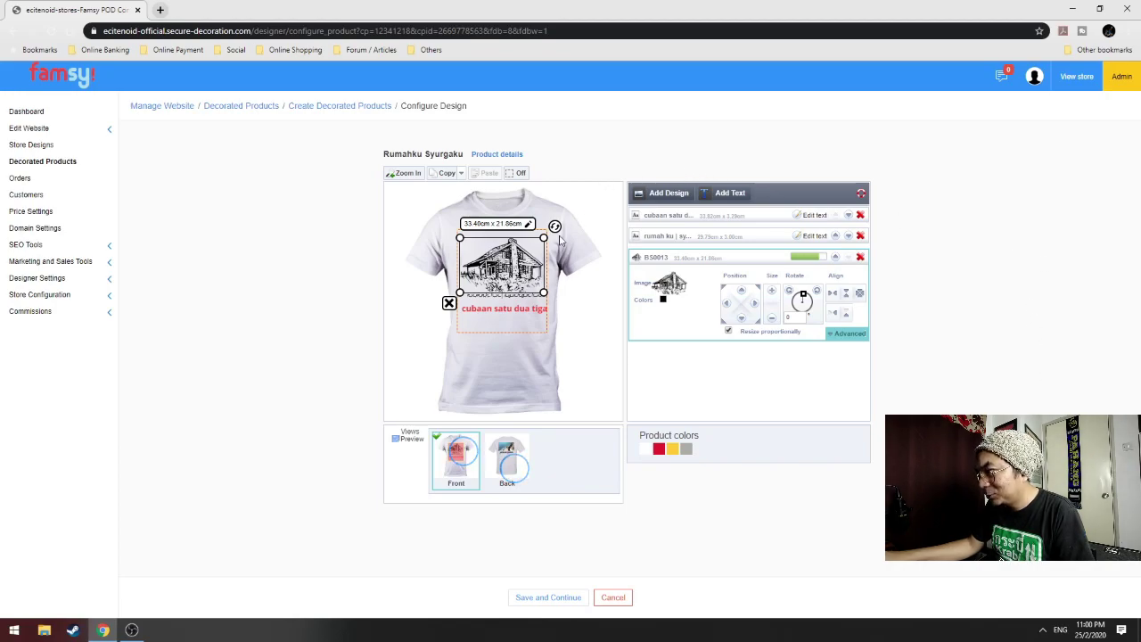
click(514, 314)
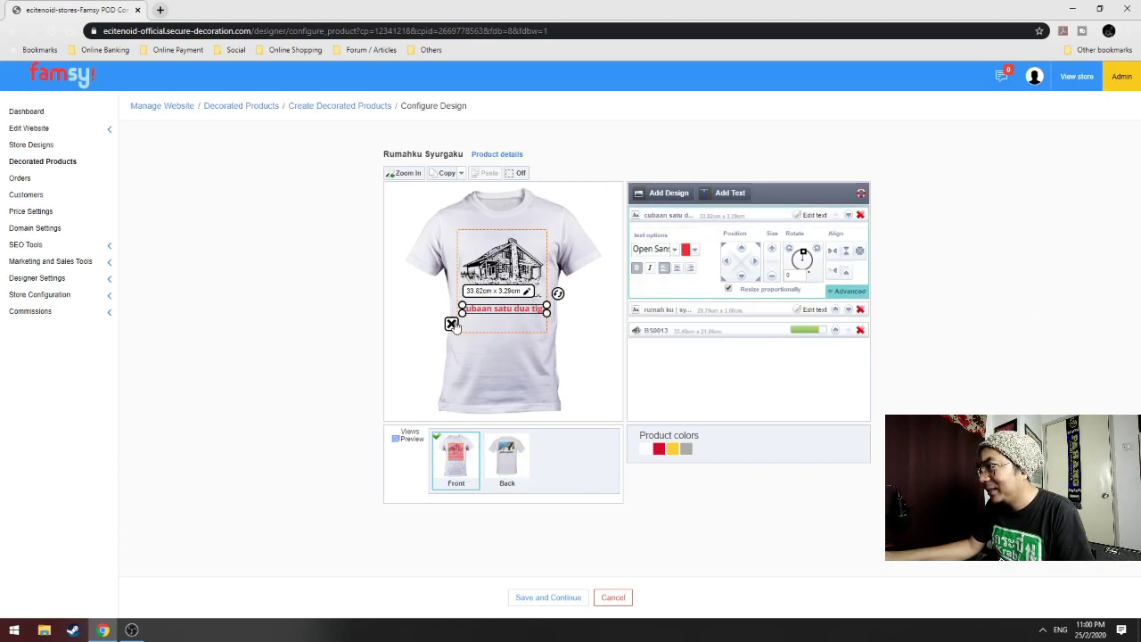
click(451, 324)
click(629, 99)
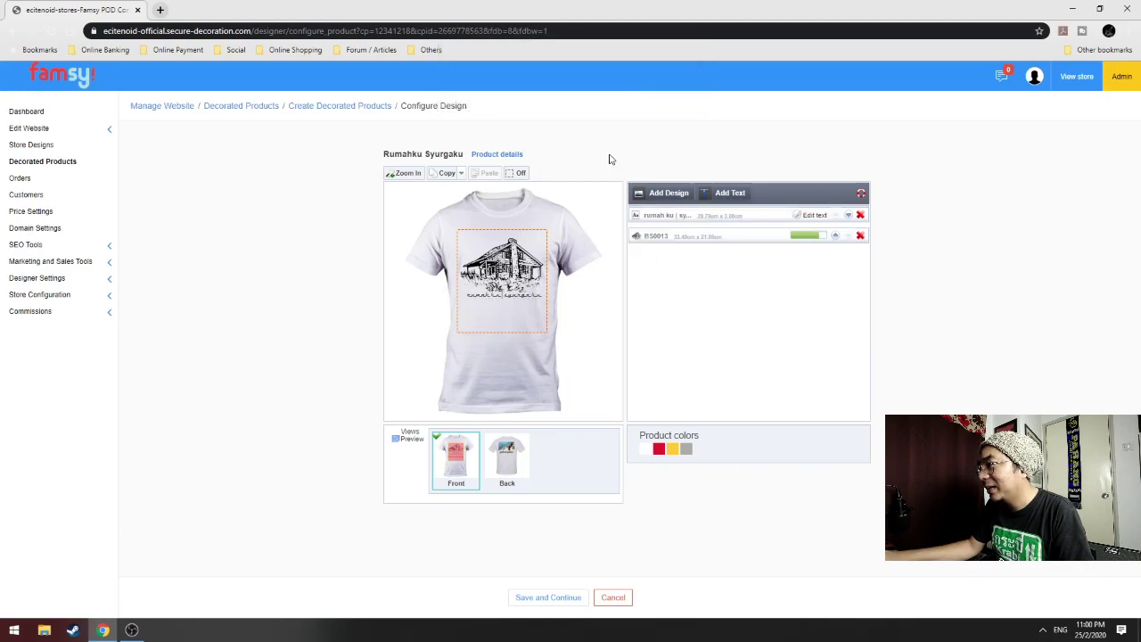
Save the Rumahku Syurgaku design, accepting its existing product details, batch colours and retail price
click(552, 599)
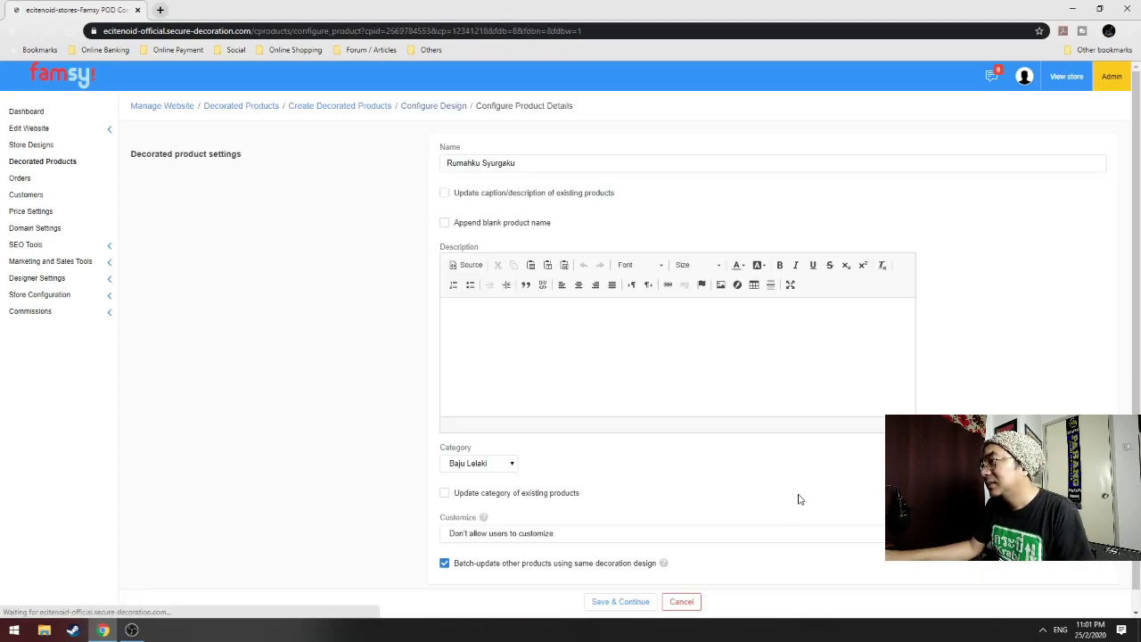
scroll(667, 392, down, 1)
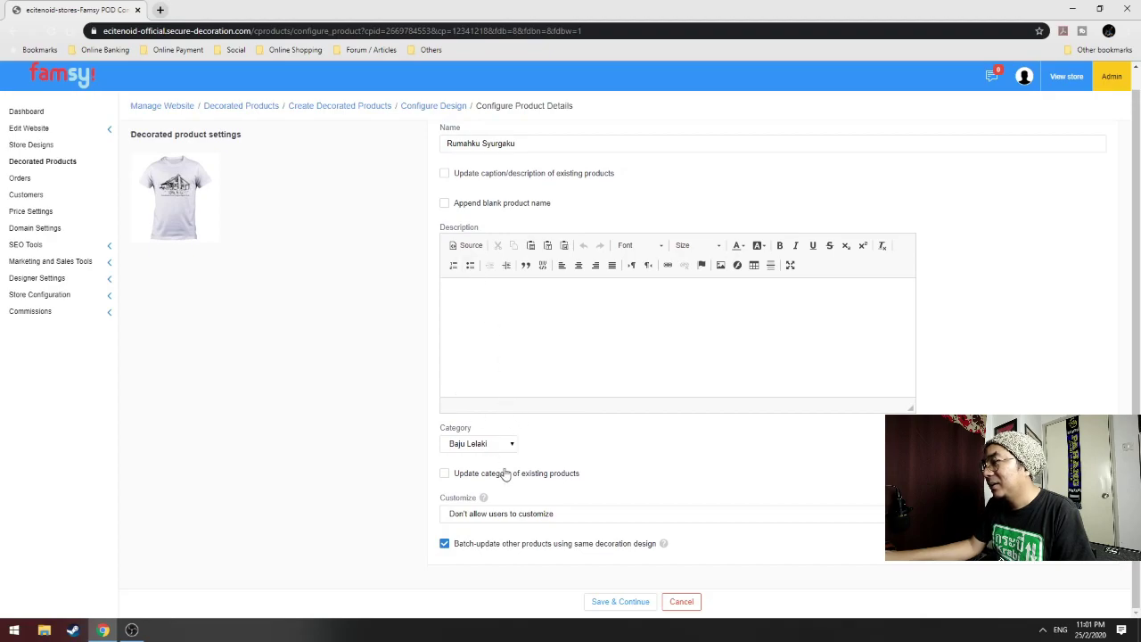
click(626, 604)
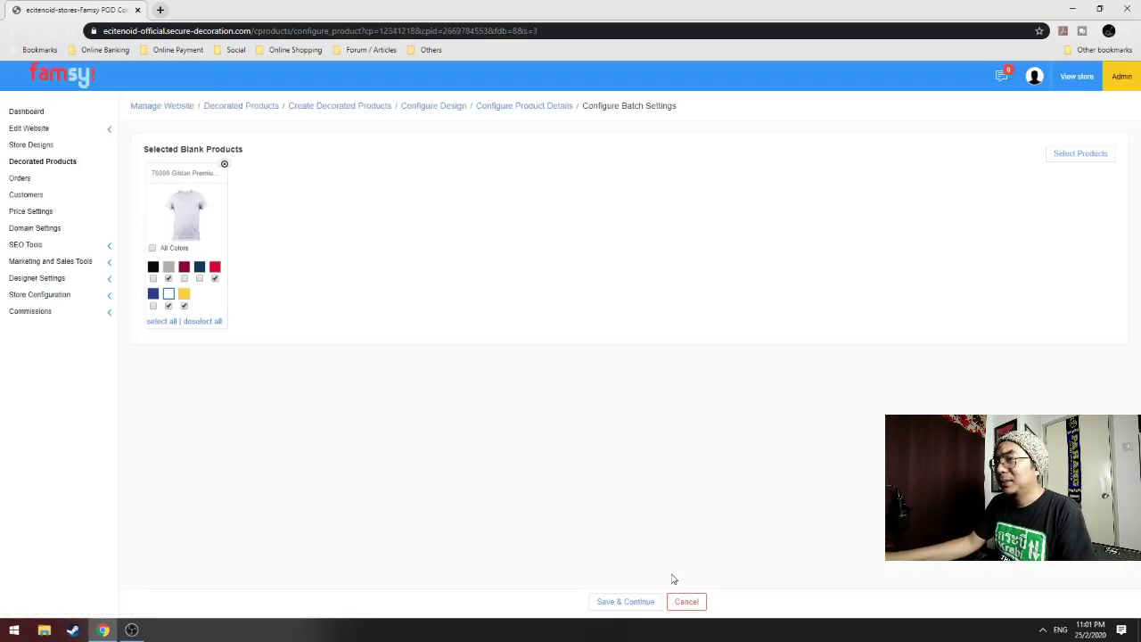
click(629, 604)
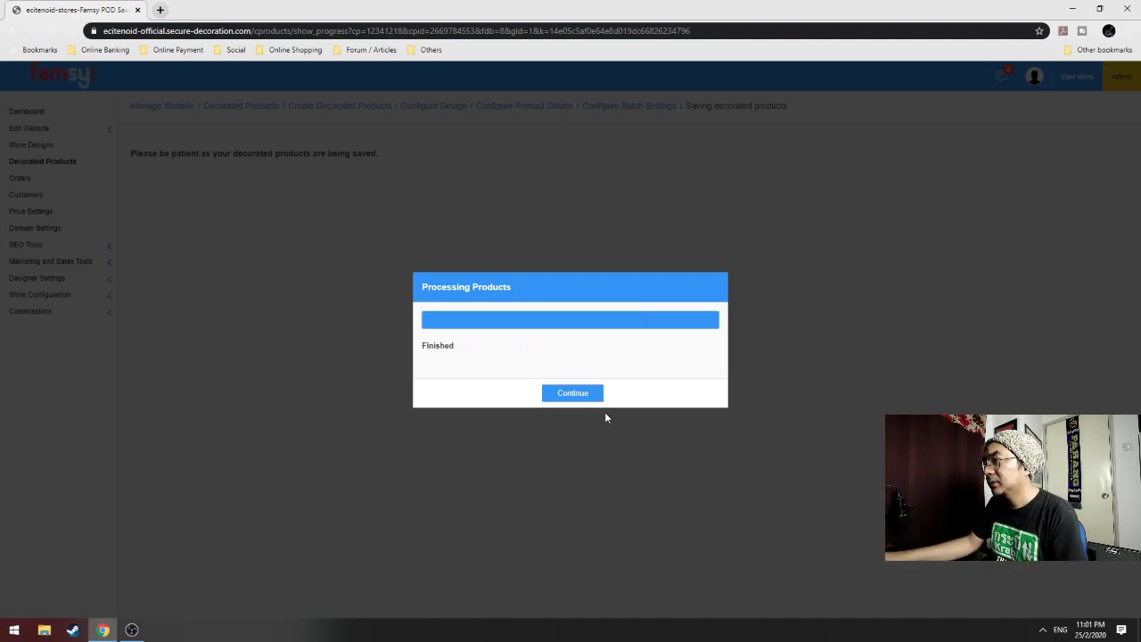
click(573, 394)
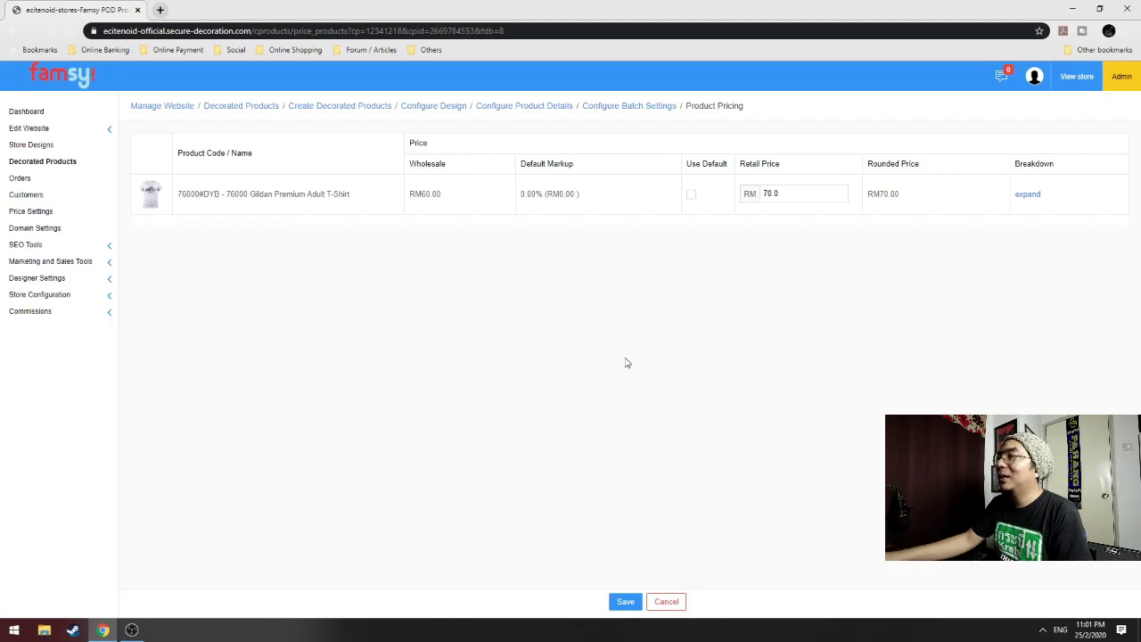
click(621, 604)
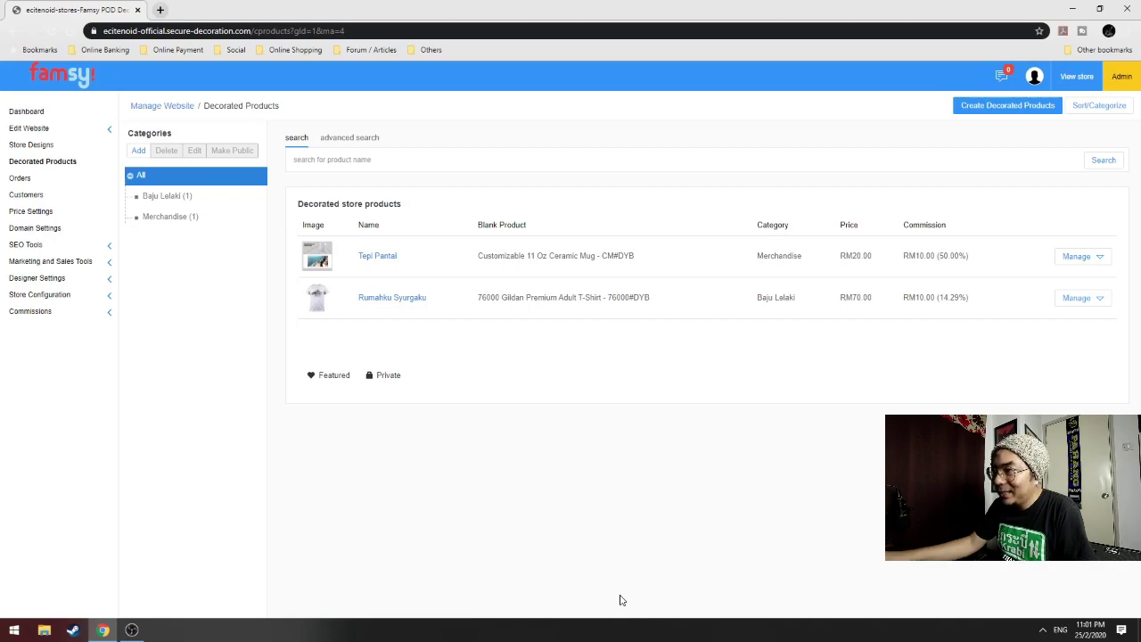
Set the retail price of the Tepi Pantai mug to RM 30.00 and save the product
click(380, 257)
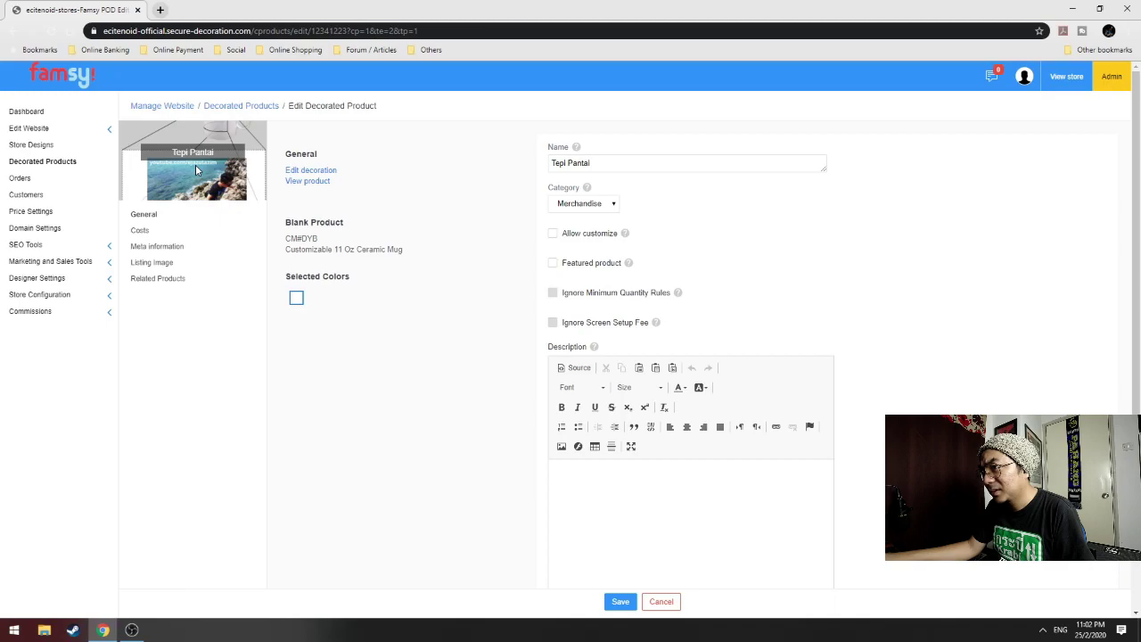
click(141, 233)
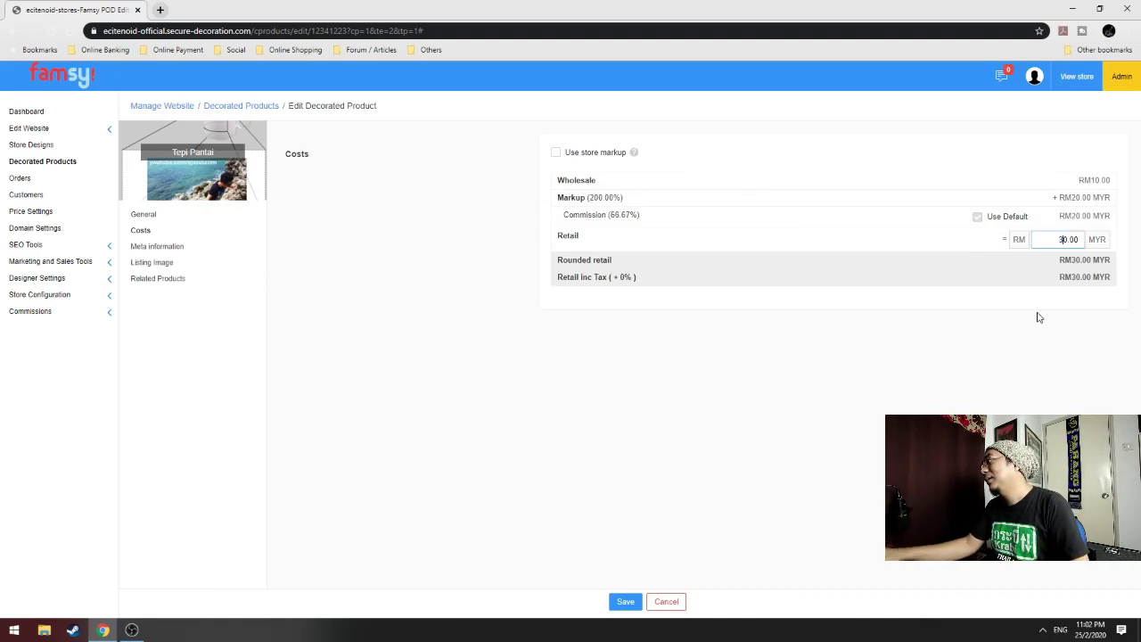
click(622, 607)
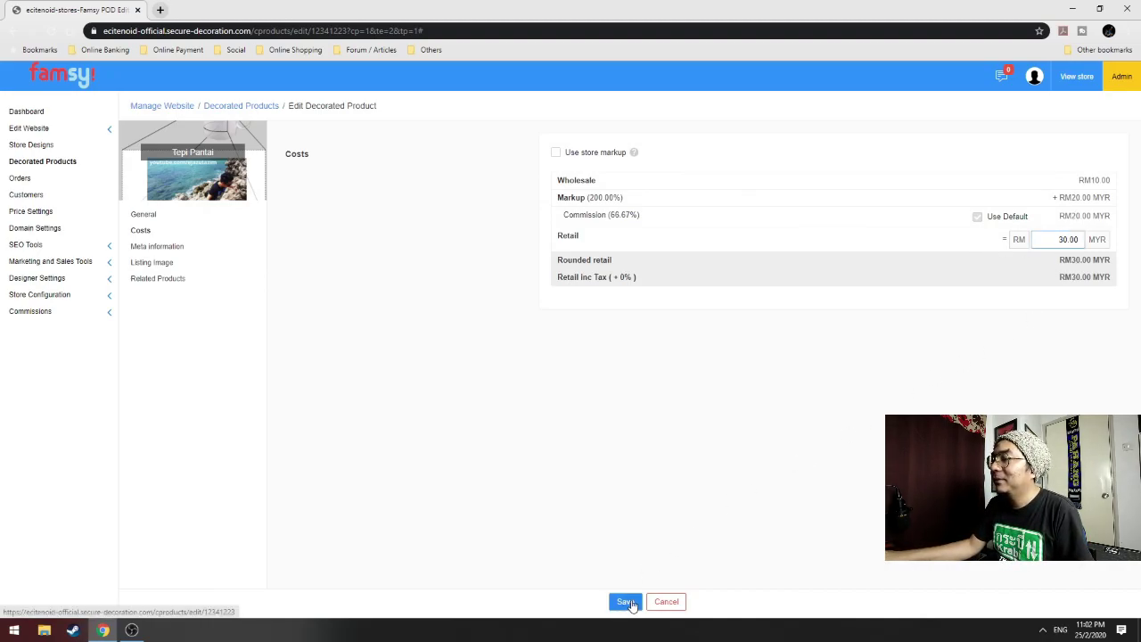